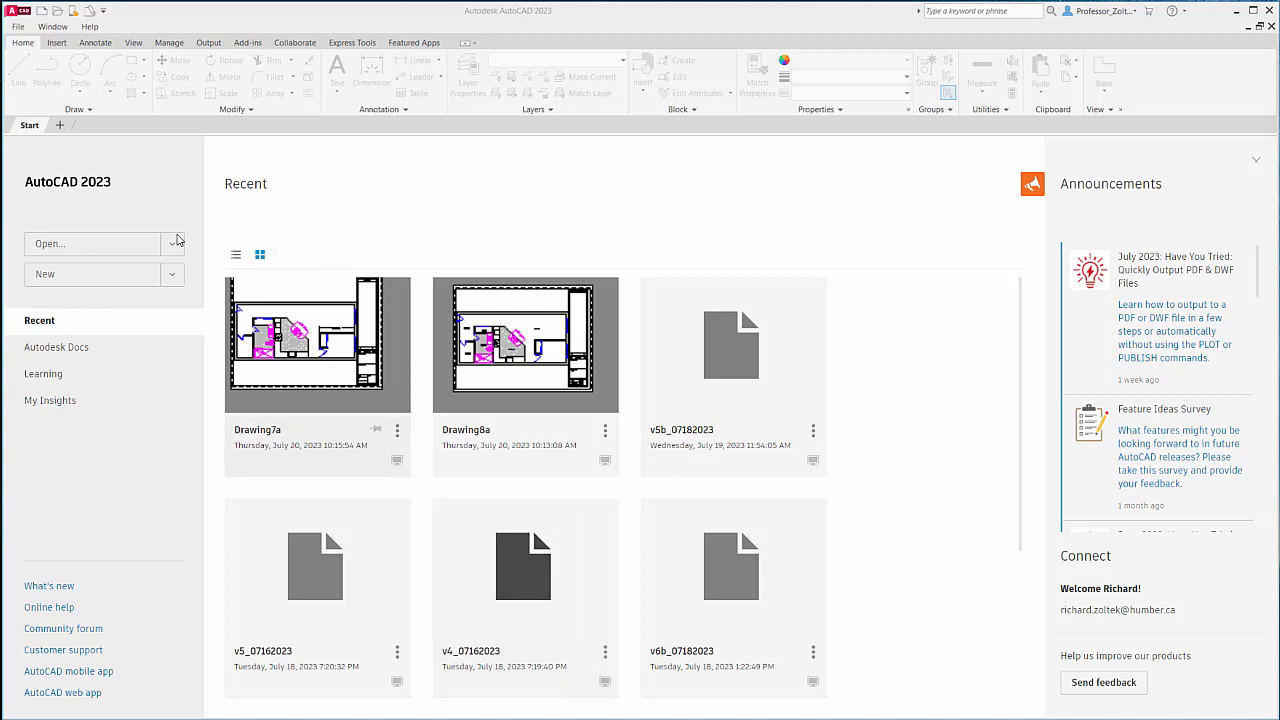
Create a new drawing from the acad.dwt template and check which layers it contains.
left_click(18, 28)
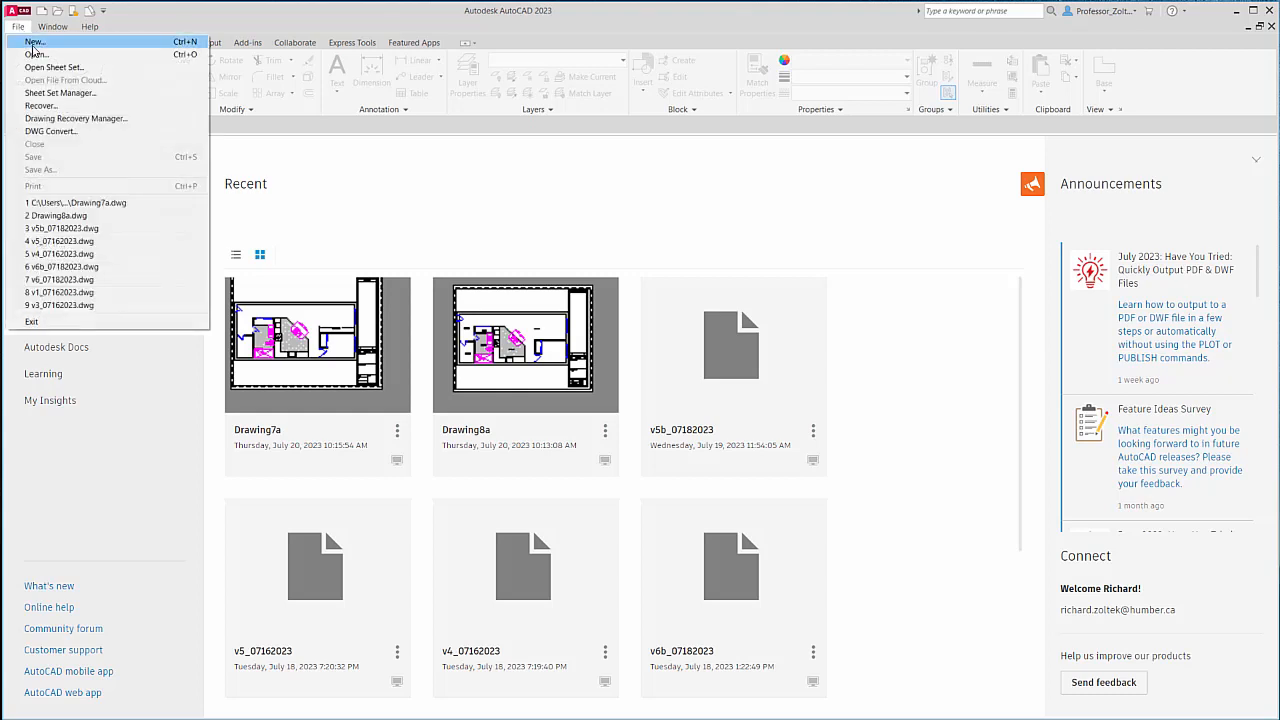
left_click(33, 46)
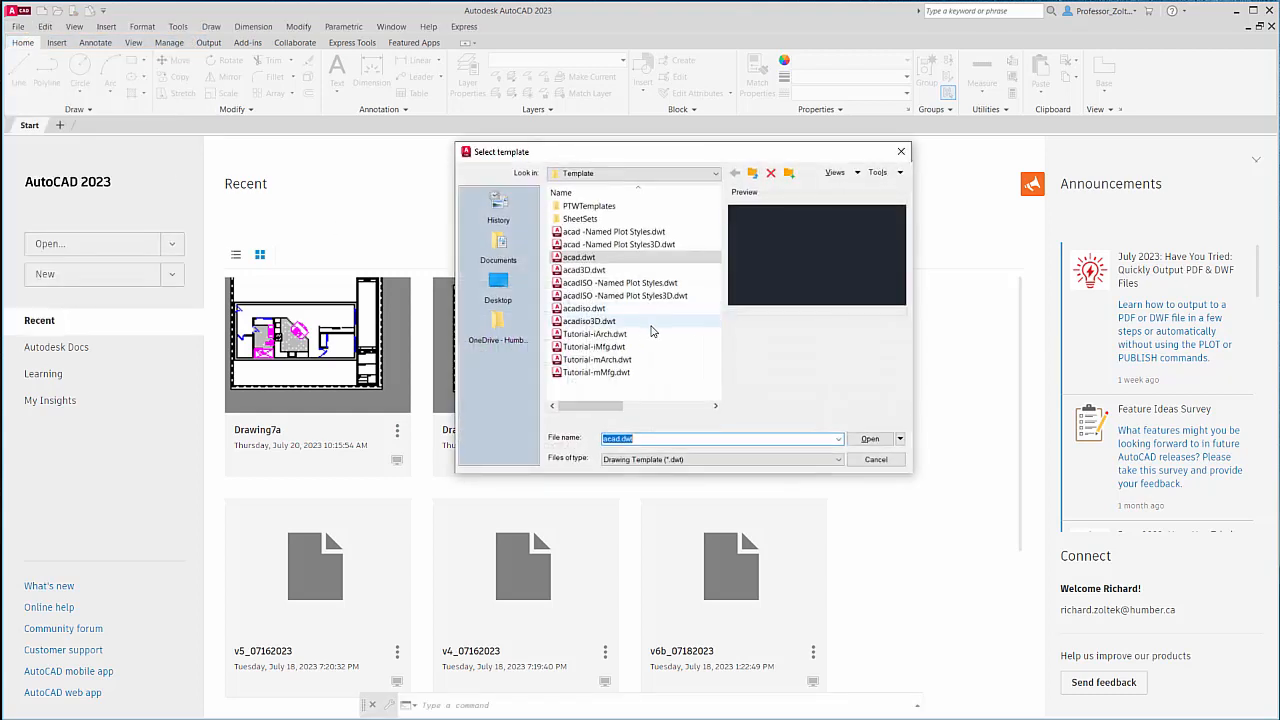
left_click(580, 258)
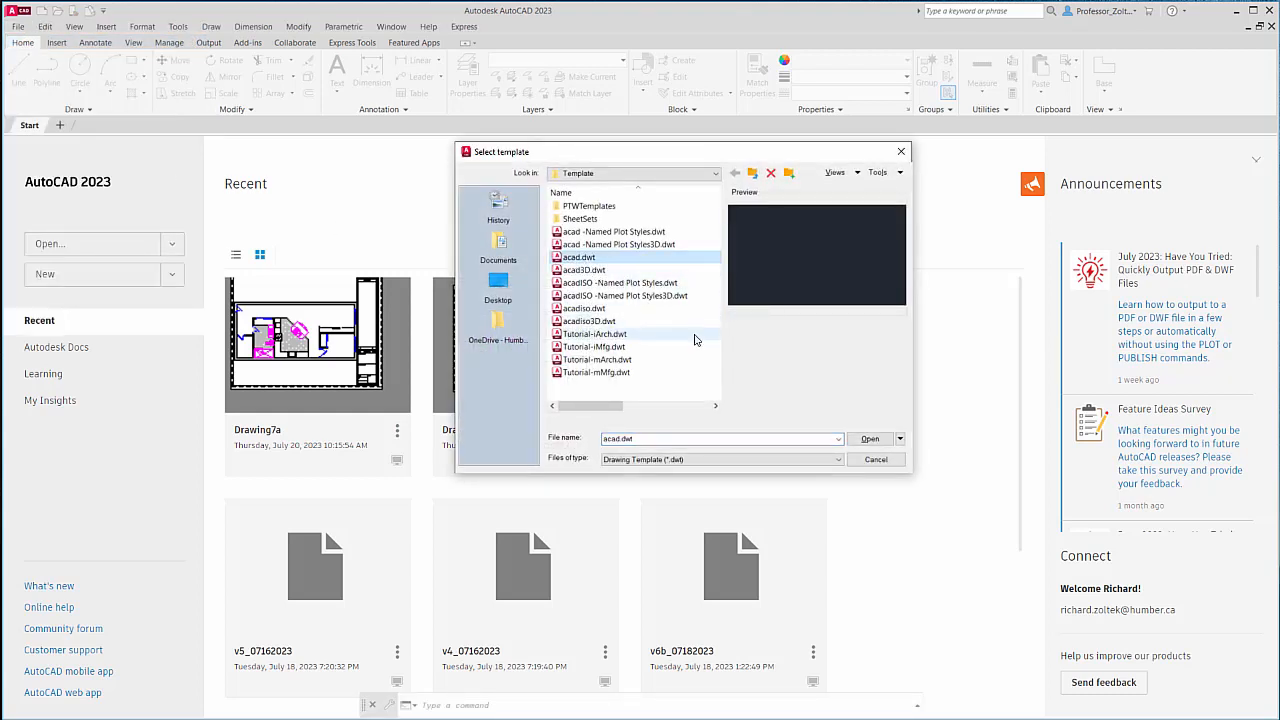
left_click(878, 440)
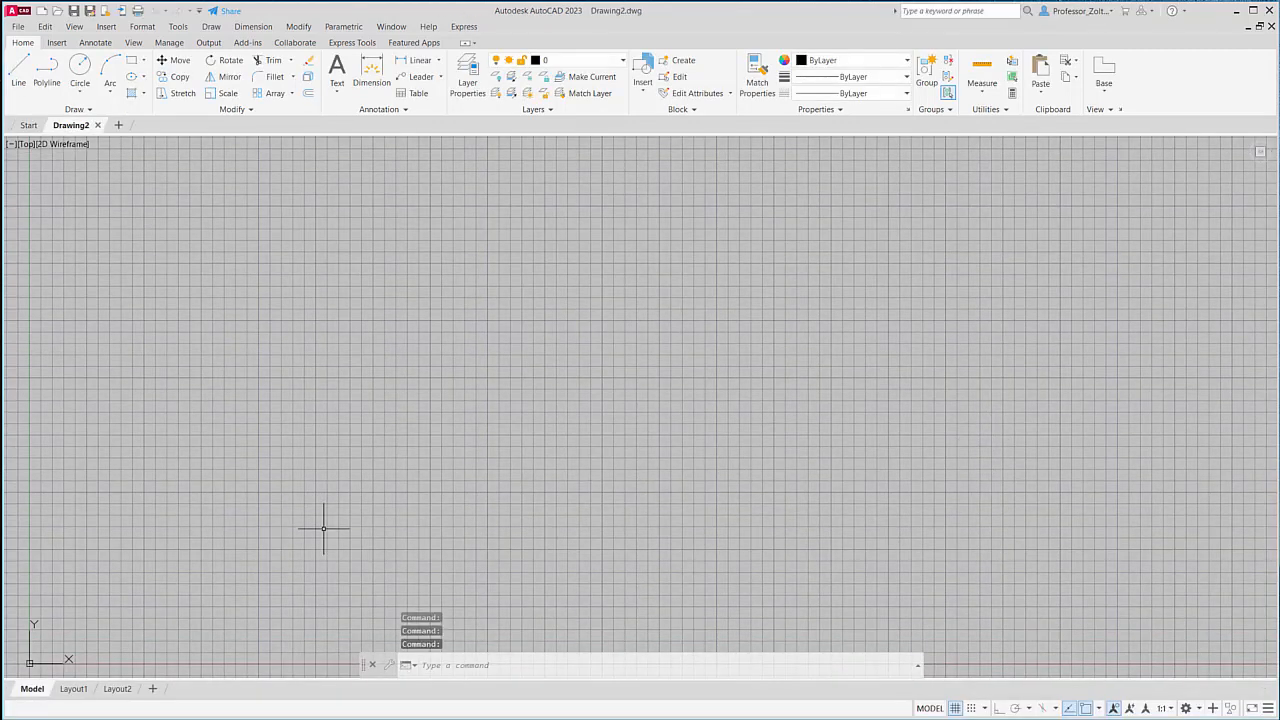
left_click(622, 61)
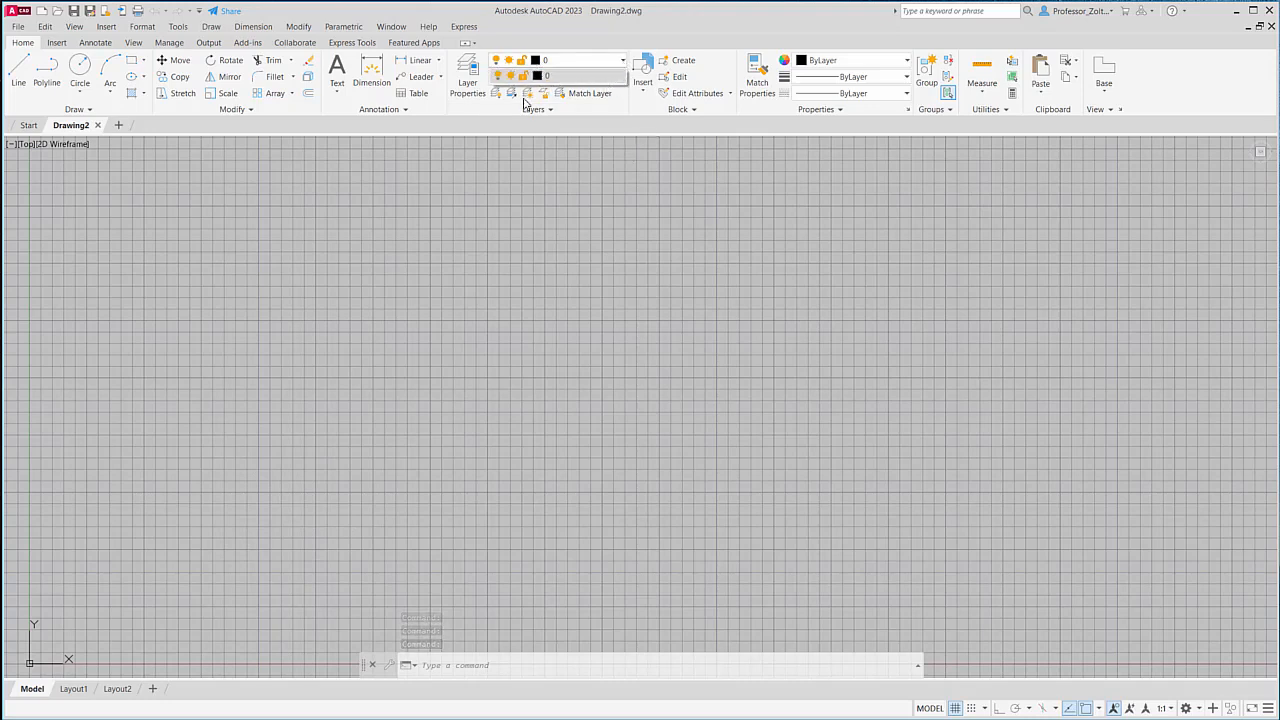
left_click(592, 221)
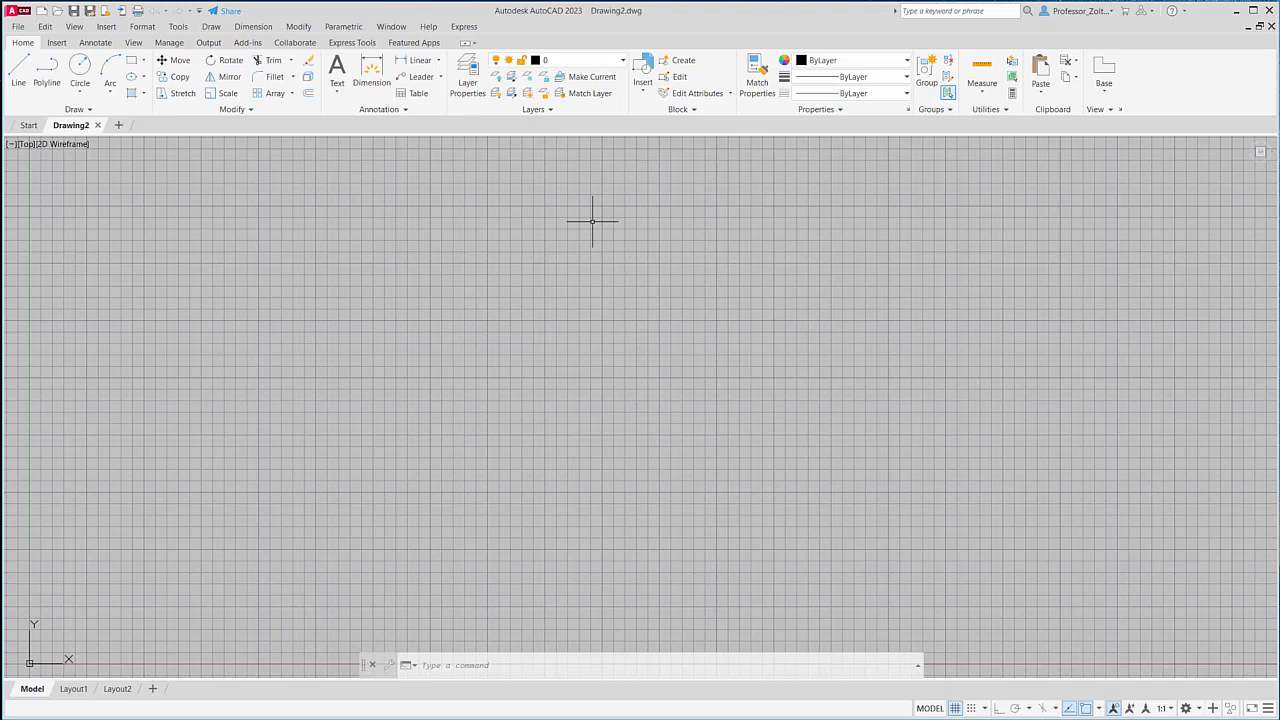
Open Drawing7a.dwg from the Lesson 7 folder and switch it to model space.
left_click(18, 28)
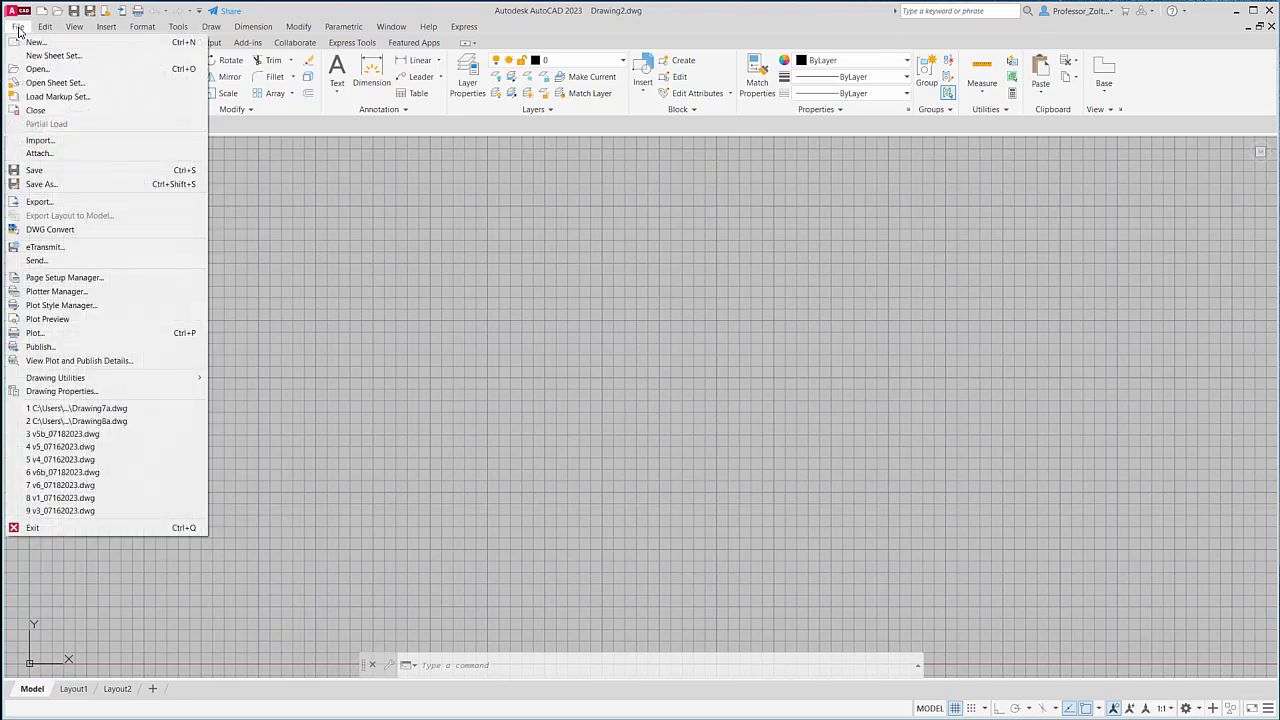
left_click(40, 68)
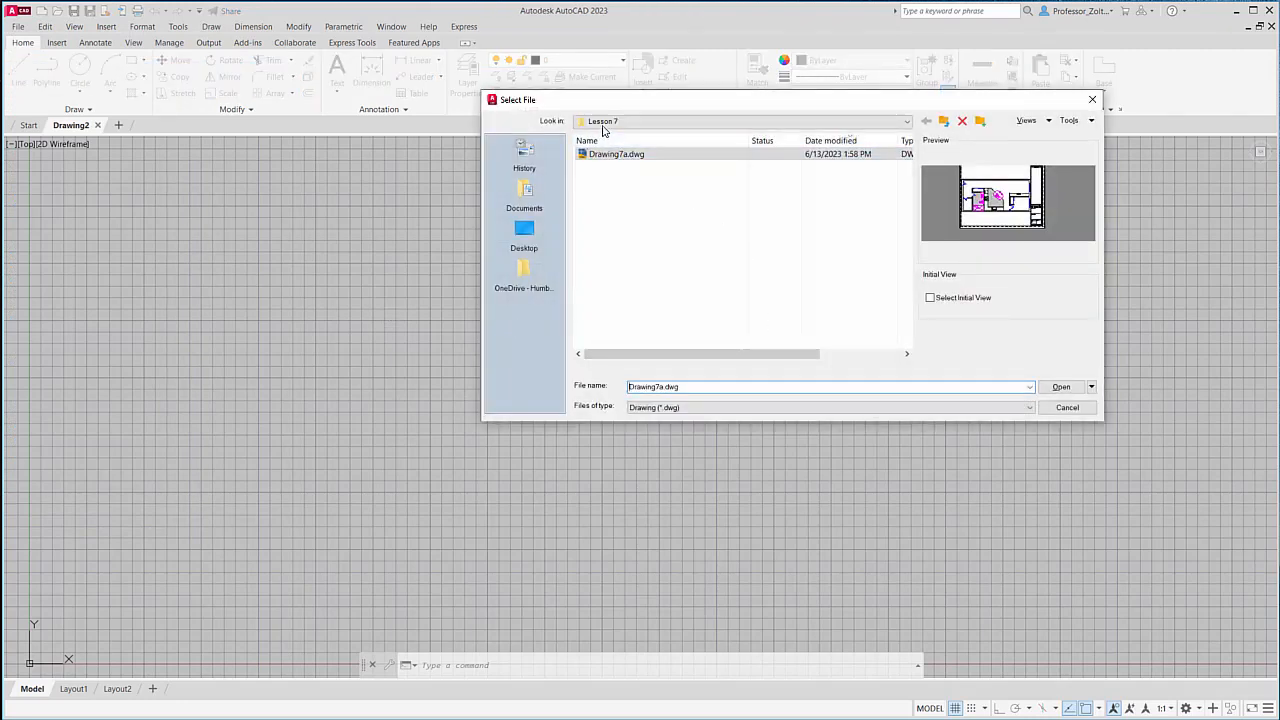
left_click(1061, 387)
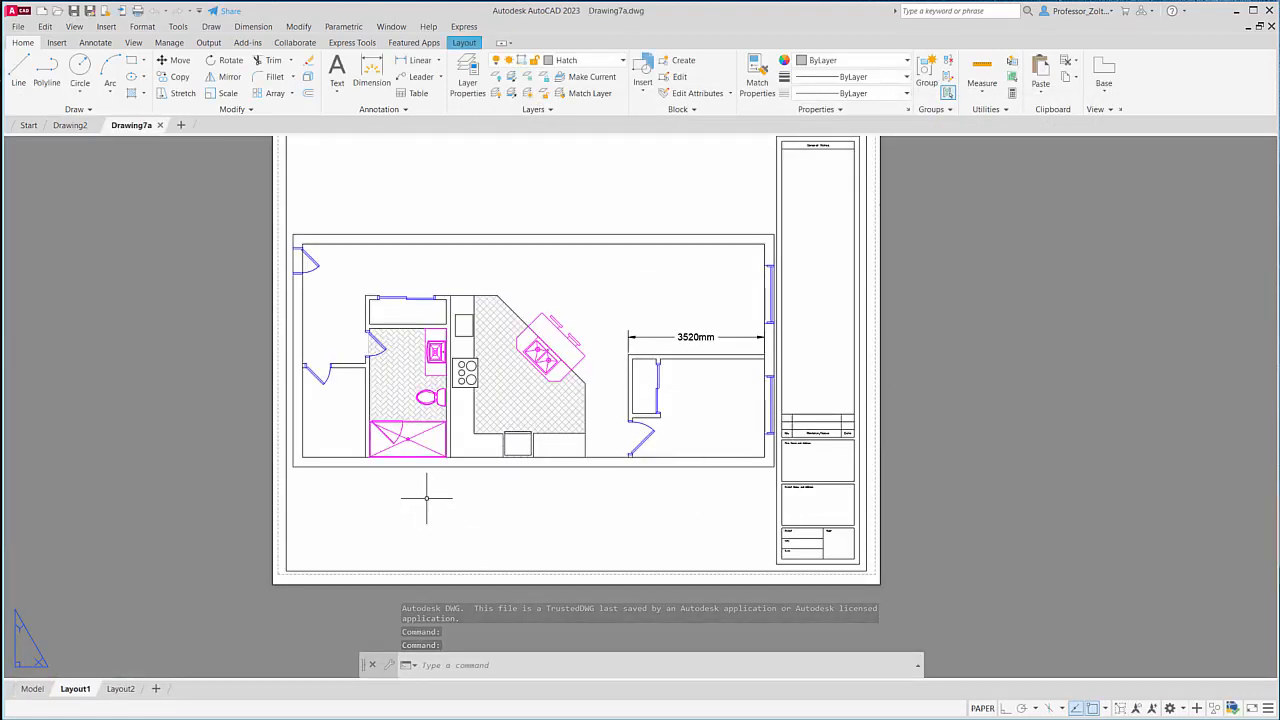
left_click(31, 690)
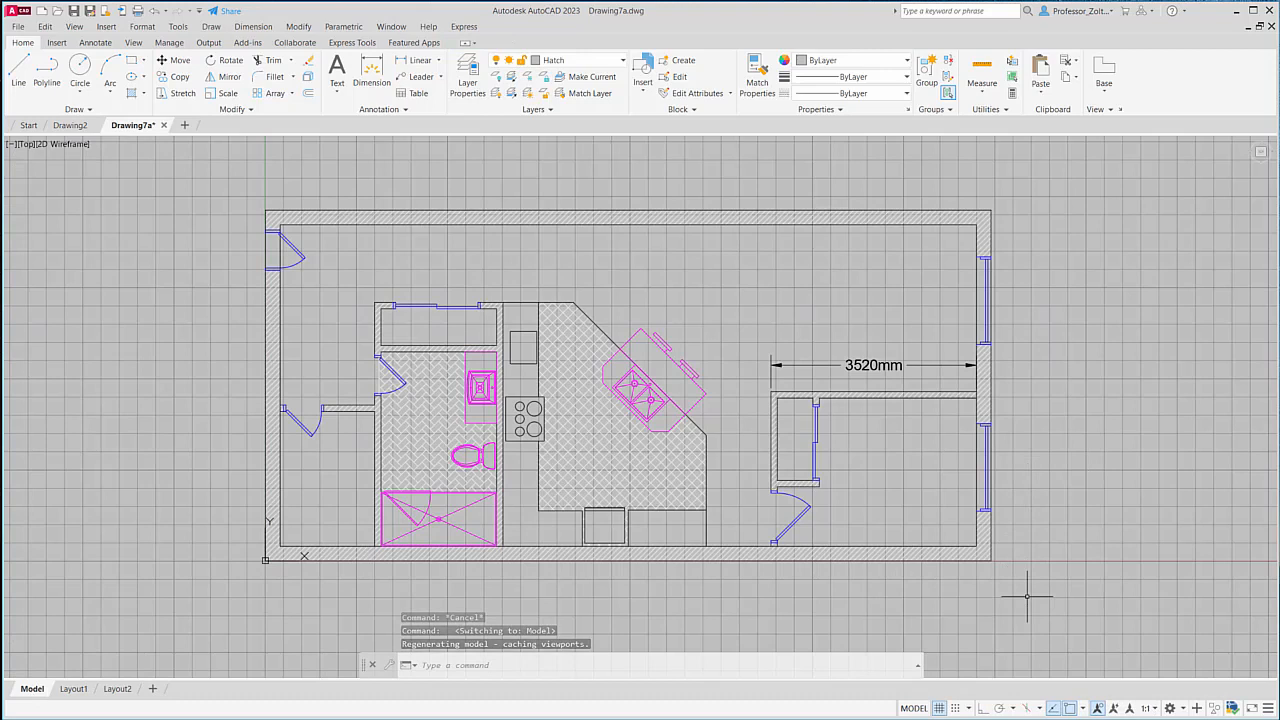
Copy the entire floor plan with a base point at its lower-left outer wall corner.
left_click(46, 28)
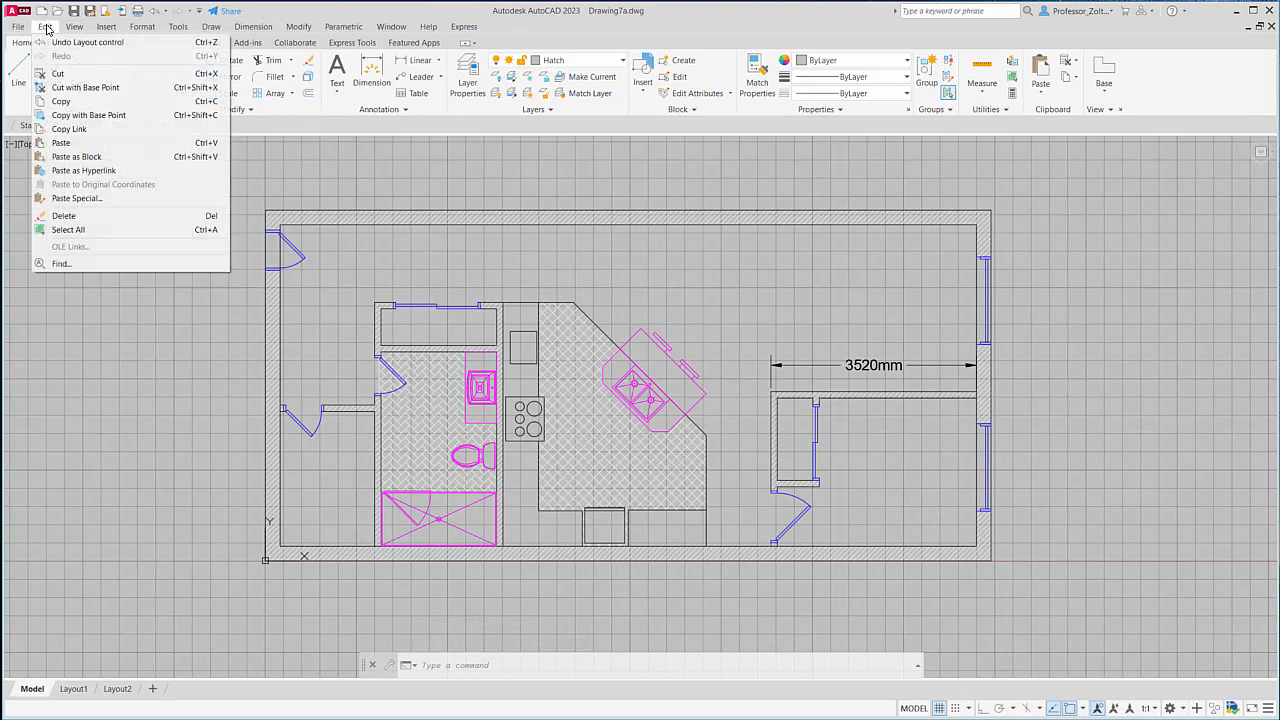
left_click(88, 115)
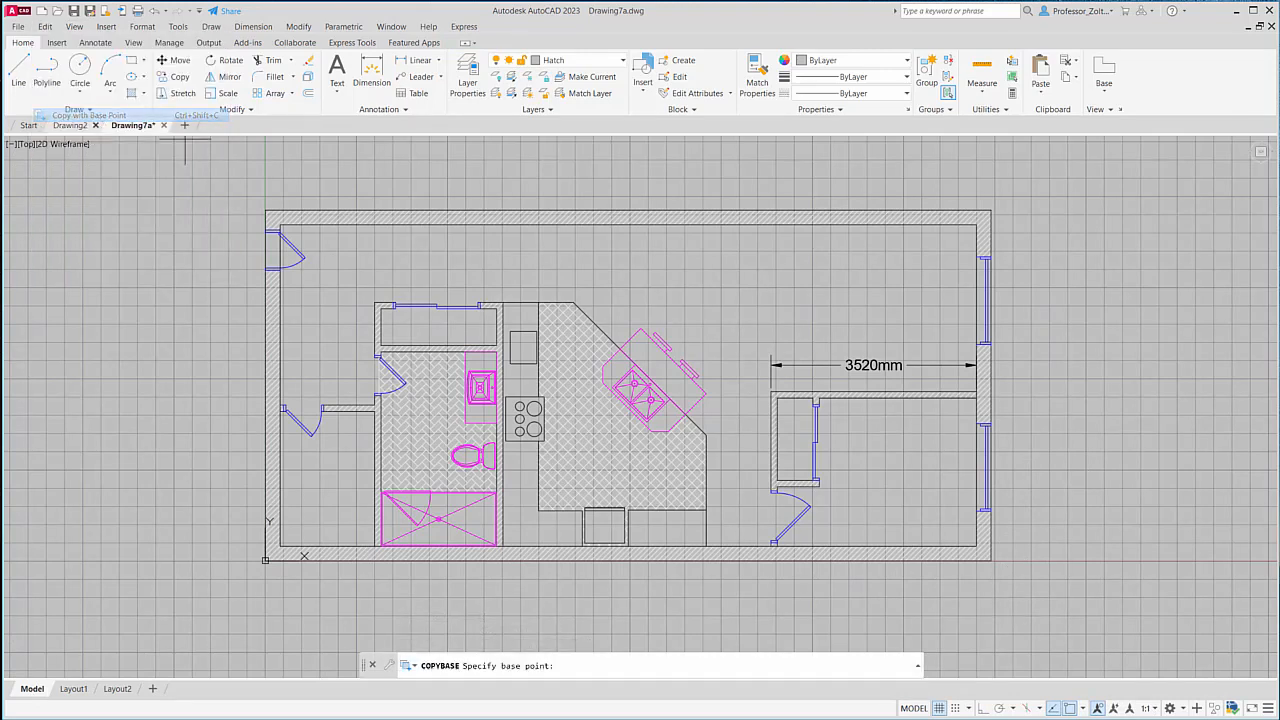
left_click(266, 559)
left_click(231, 184)
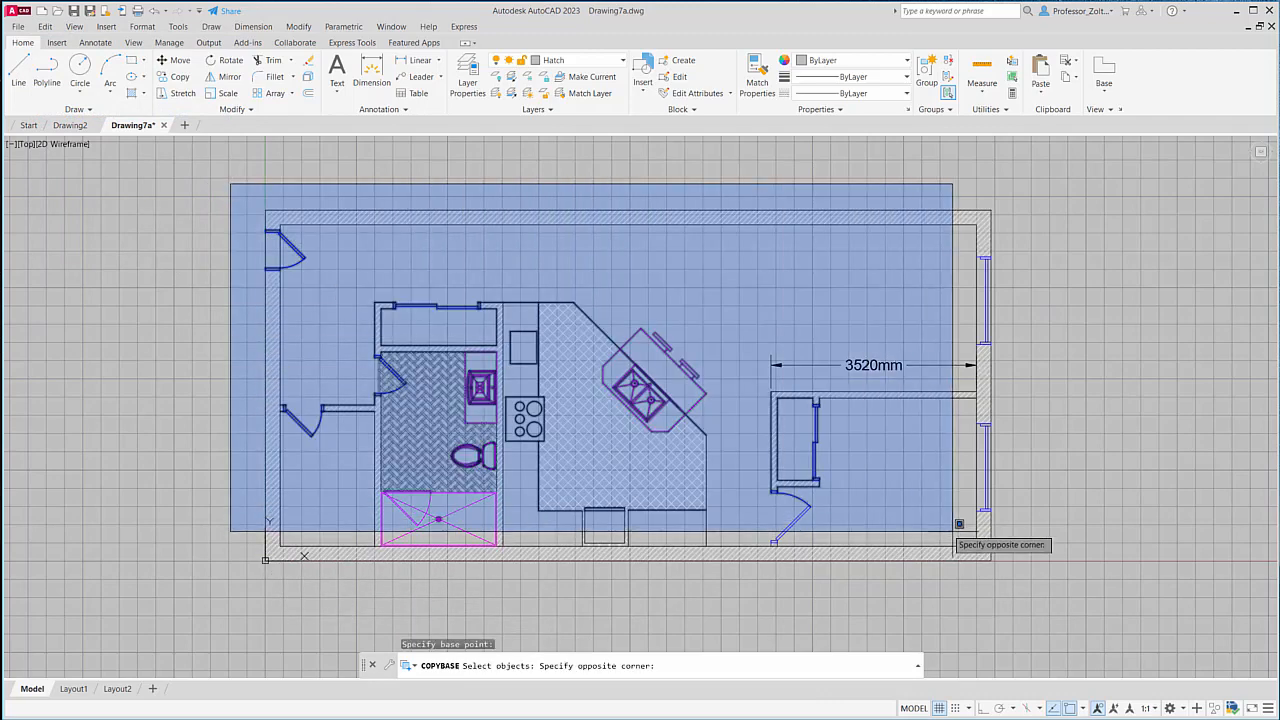
left_click(1054, 587)
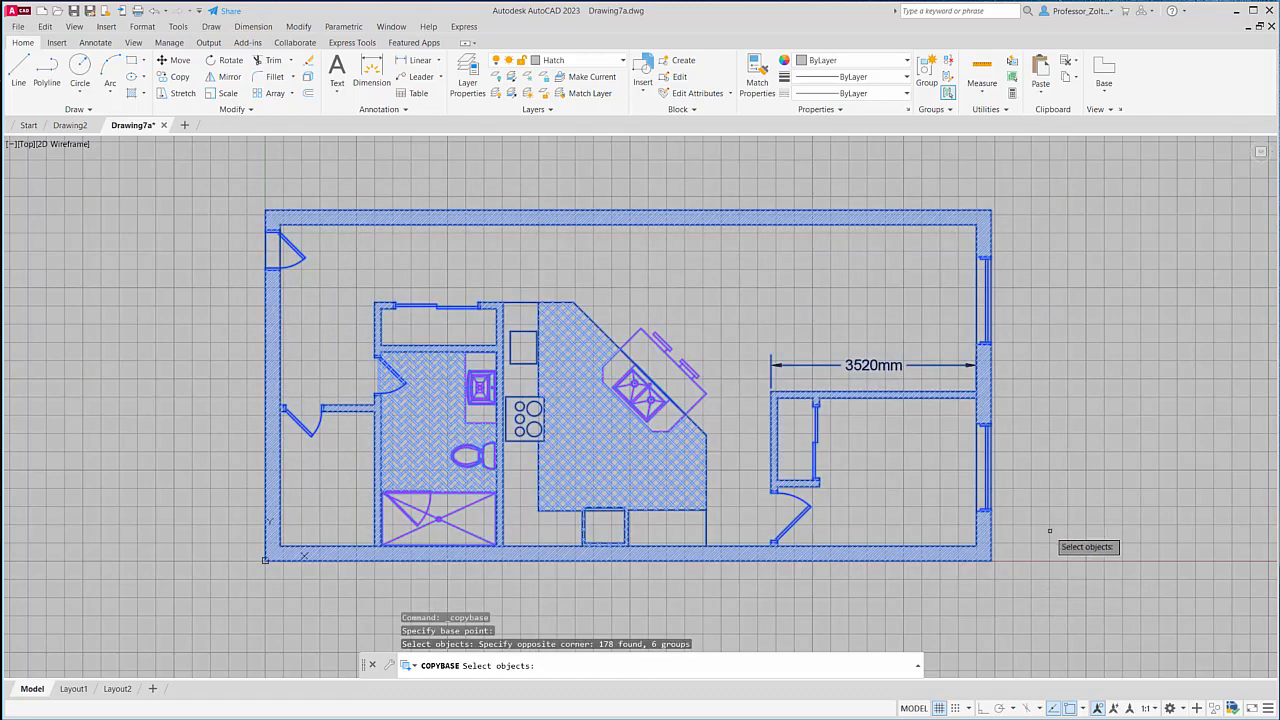
key("Return")
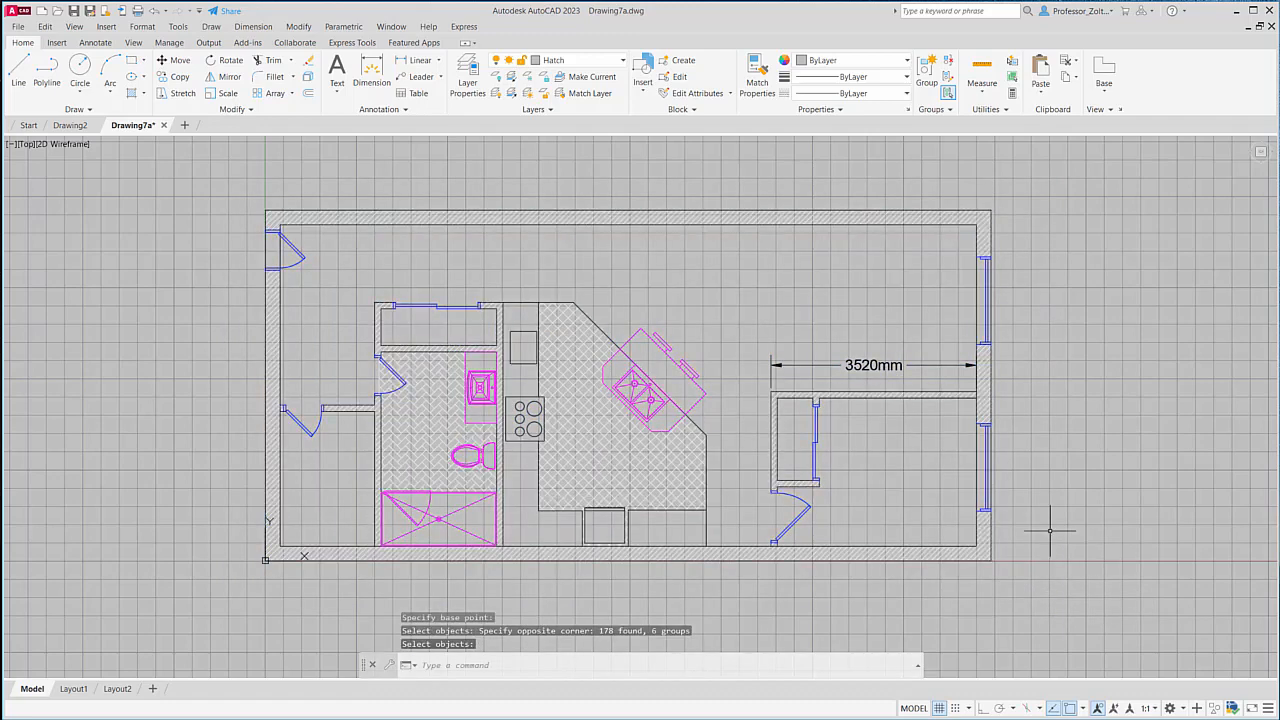
Paste the copied floor plan as a block into Drawing2, near the origin.
left_click(72, 126)
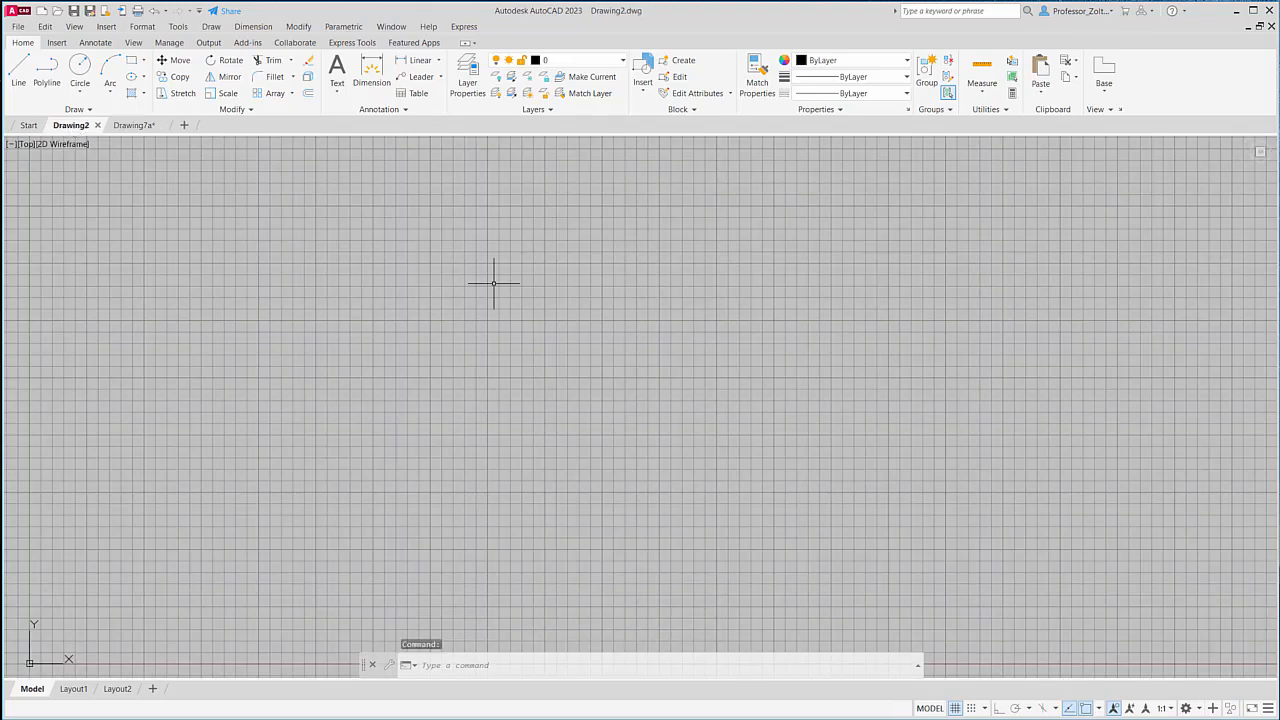
left_click(46, 28)
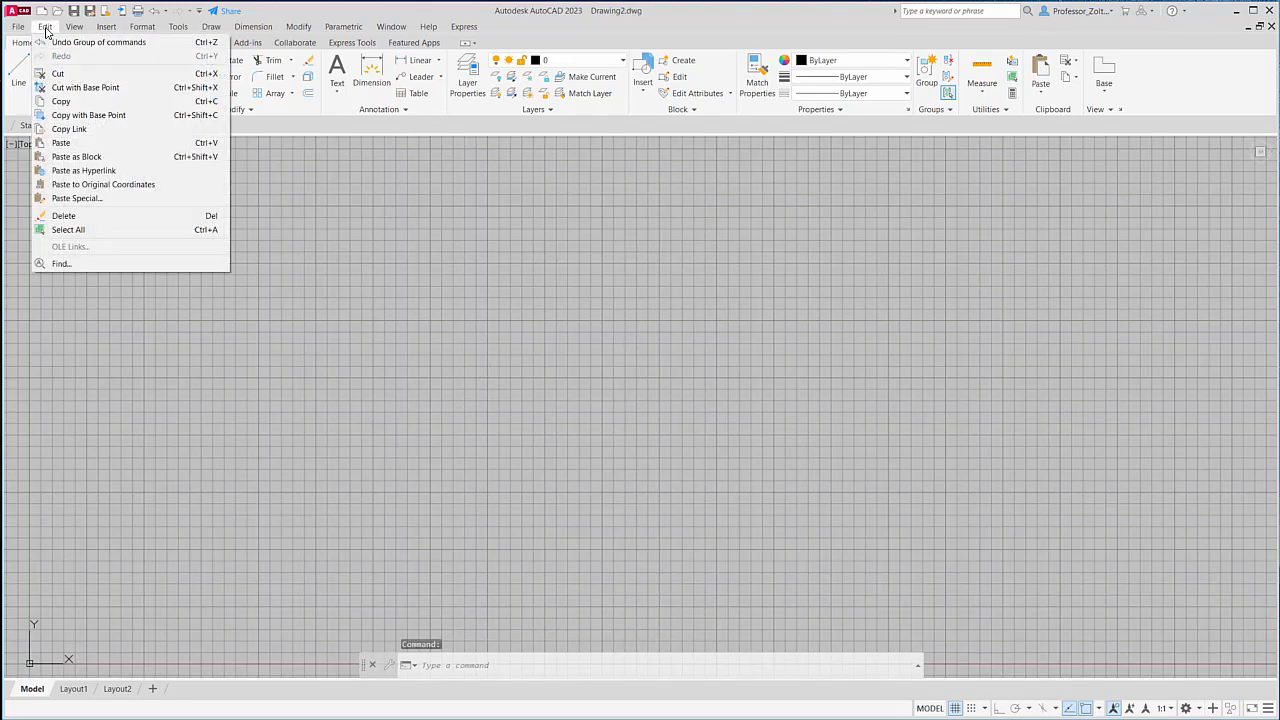
left_click(79, 158)
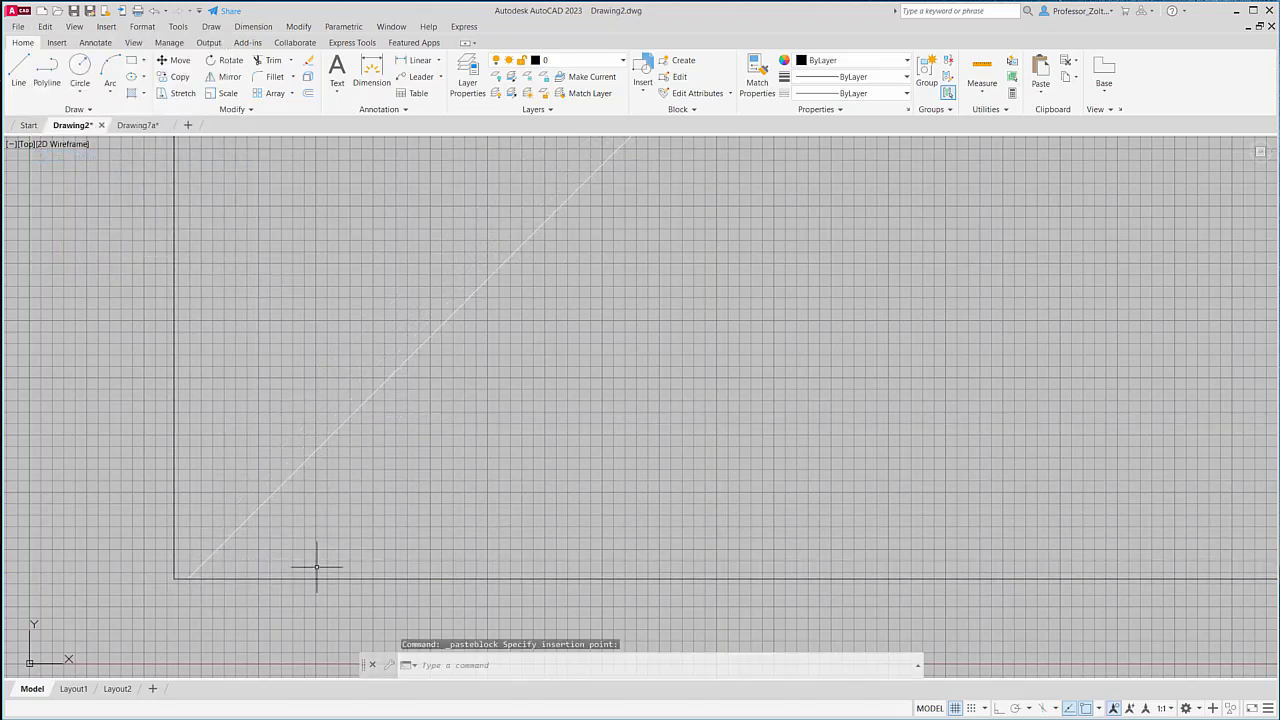
Examine the layers brought into Drawing2 and view the whole pasted floor plan block.
left_click(622, 61)
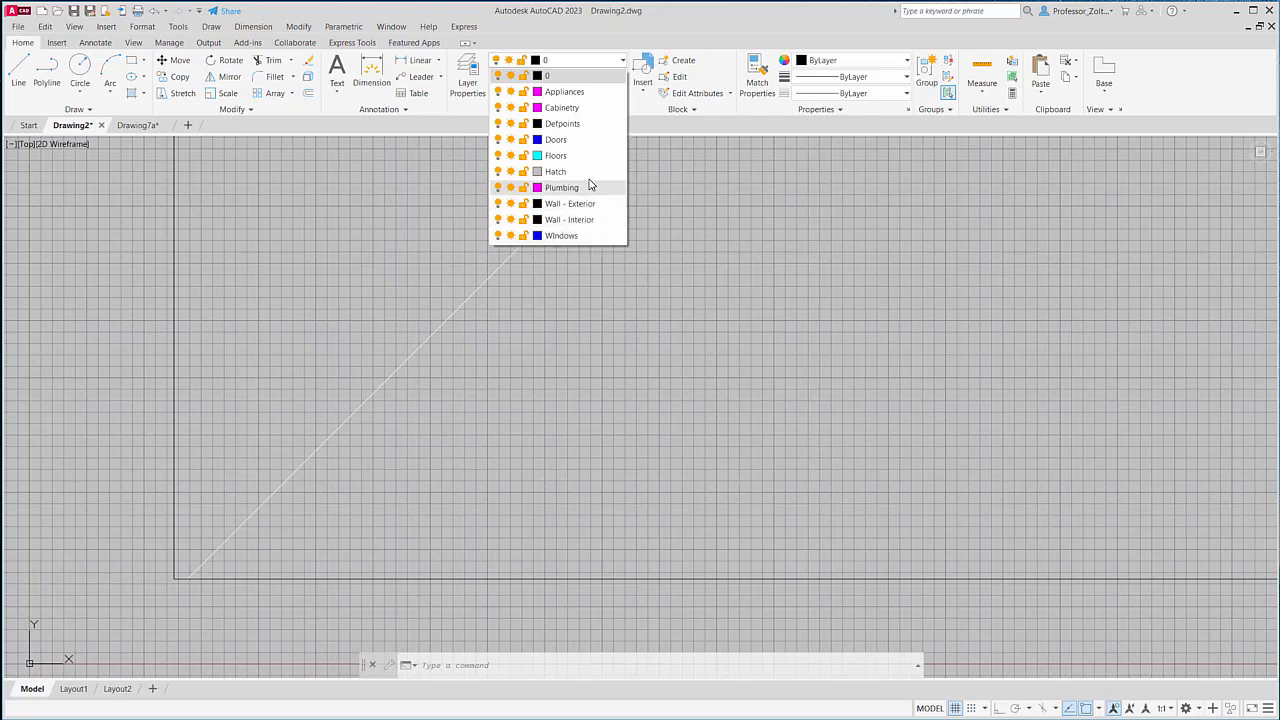
scroll(566, 343, "down", 5)
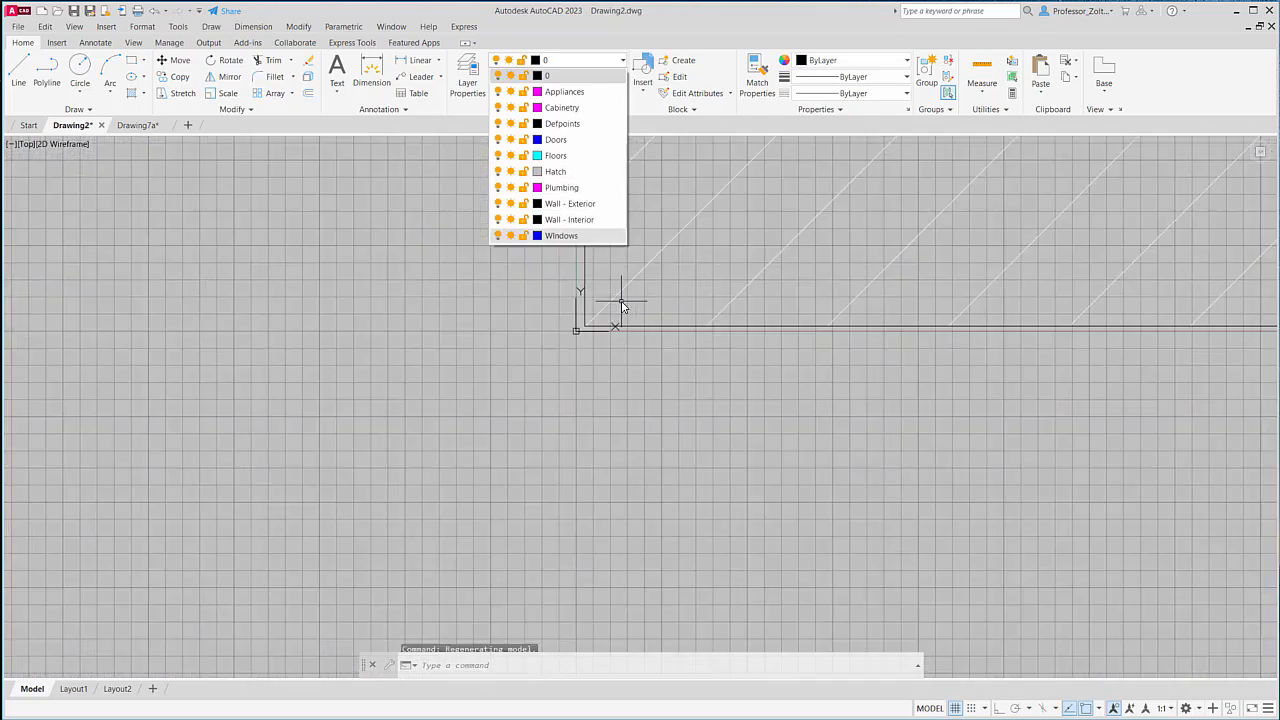
left_click(652, 275)
left_click_drag(622, 306, 475, 393)
scroll(514, 376, "down", 15)
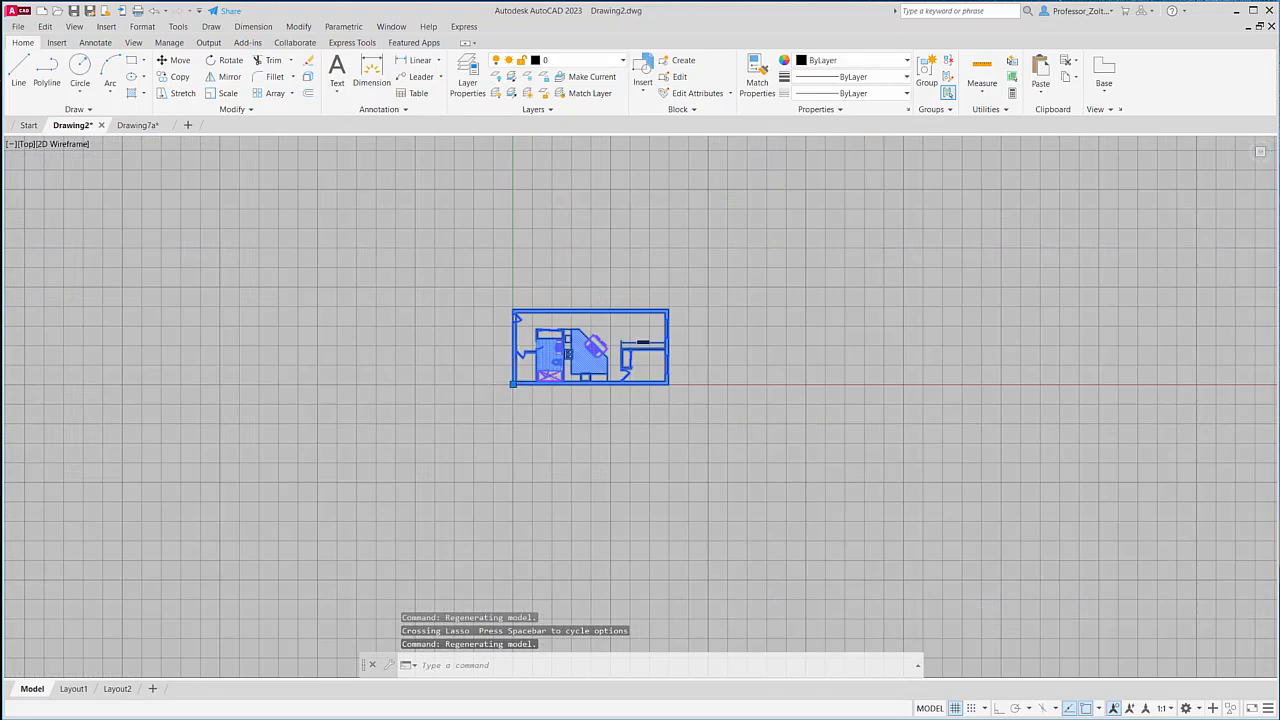
scroll(516, 383, "up", 6)
scroll(516, 383, "down", 4)
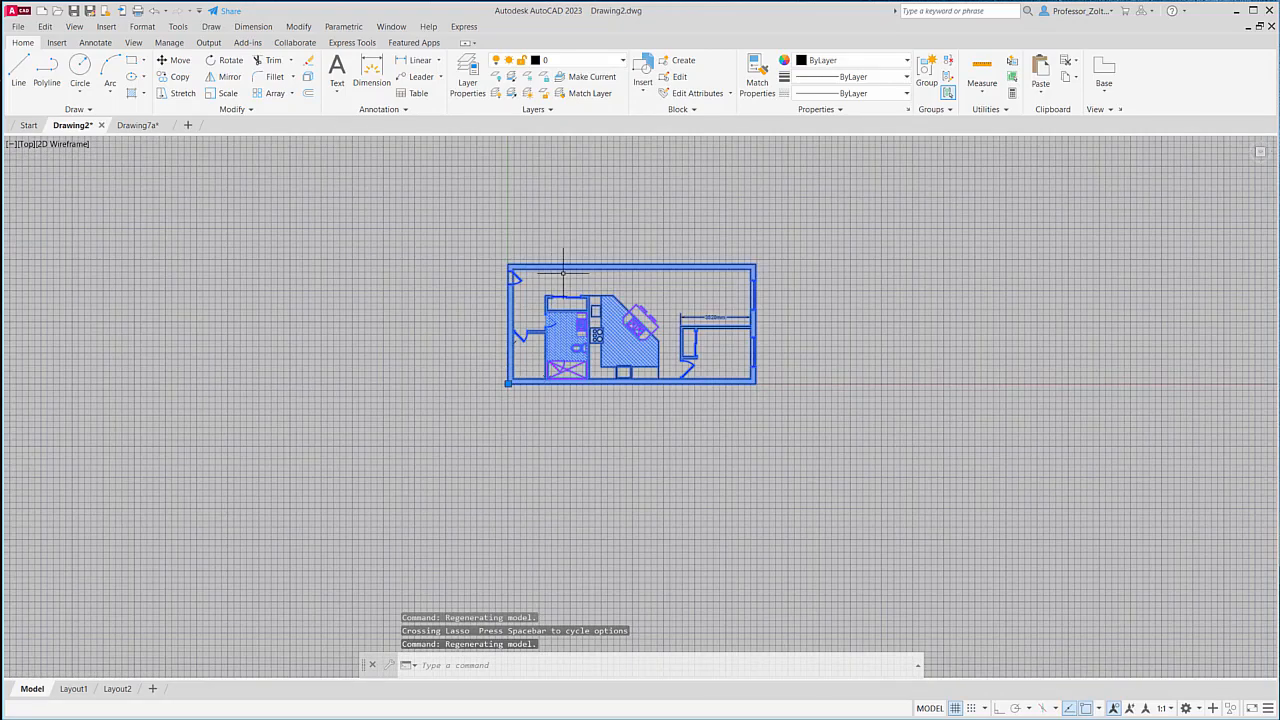
key("Escape")
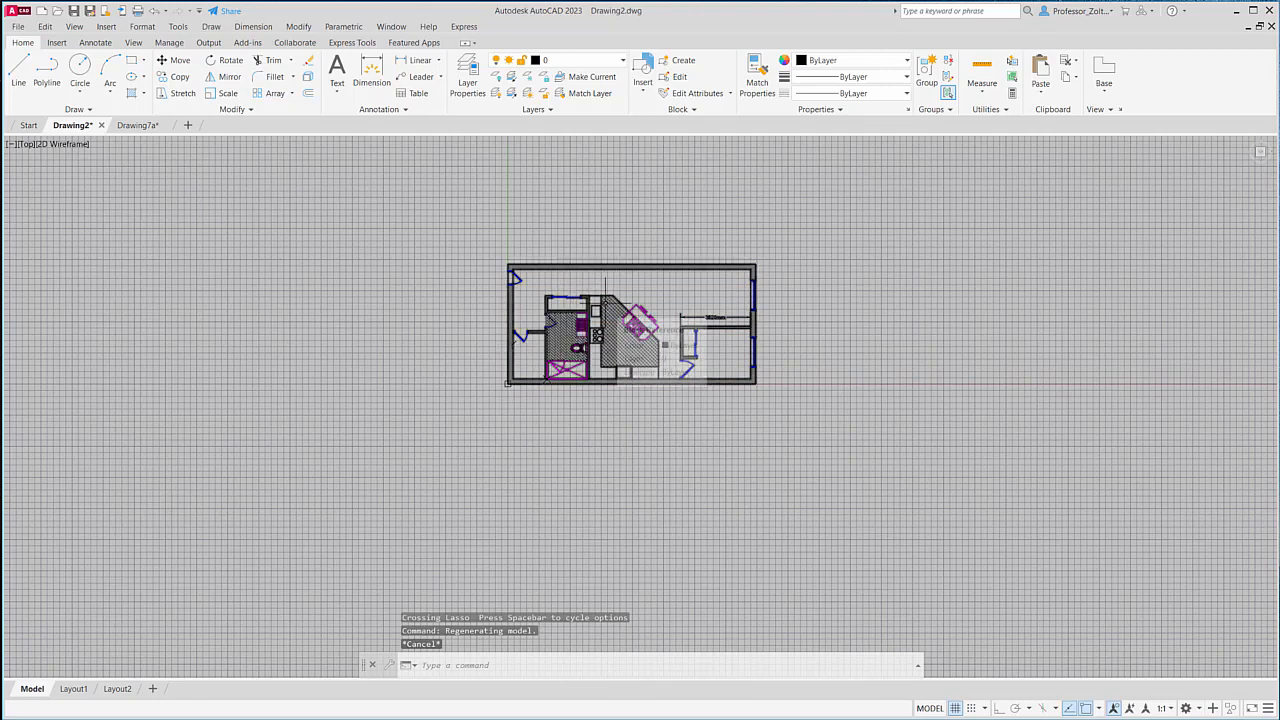
Delete the pasted floor plan block from Drawing2 and recheck the layer list.
left_click(604, 285)
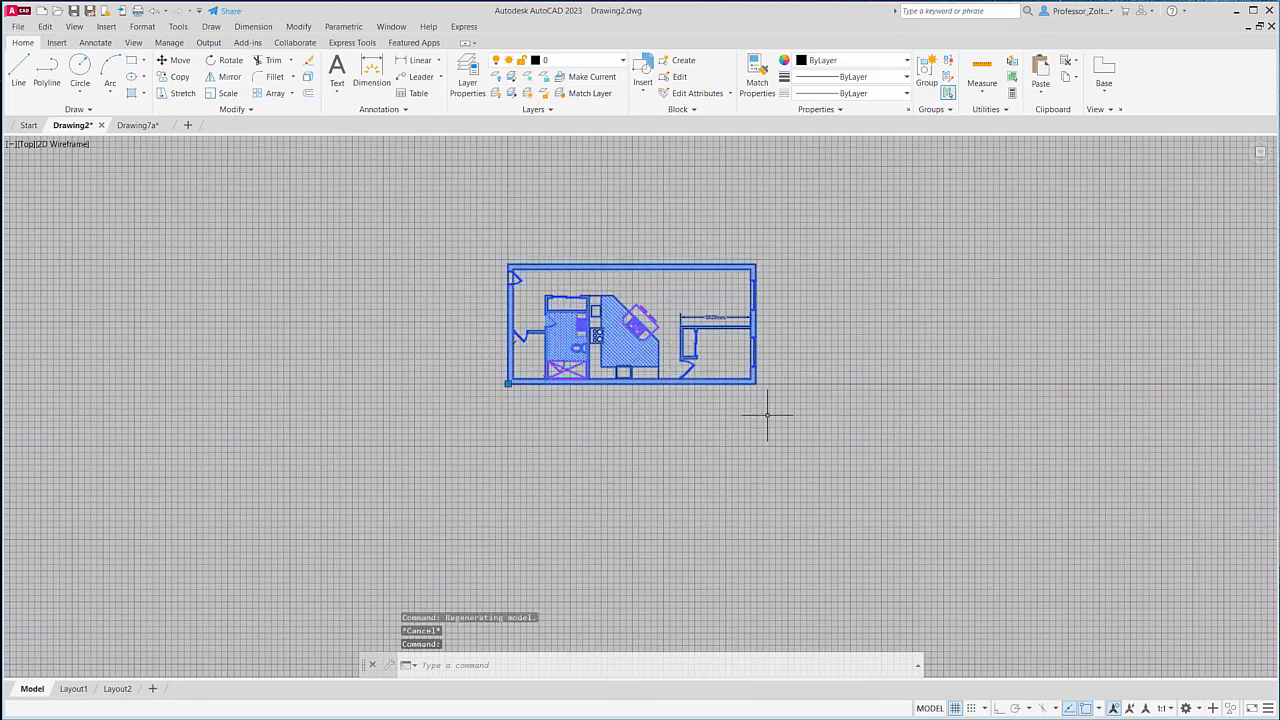
key("Delete")
mouse_move(617, 337)
middle_mouse_down()
mouse_move(332, 453)
mouse_move(423, 471)
middle_mouse_up()
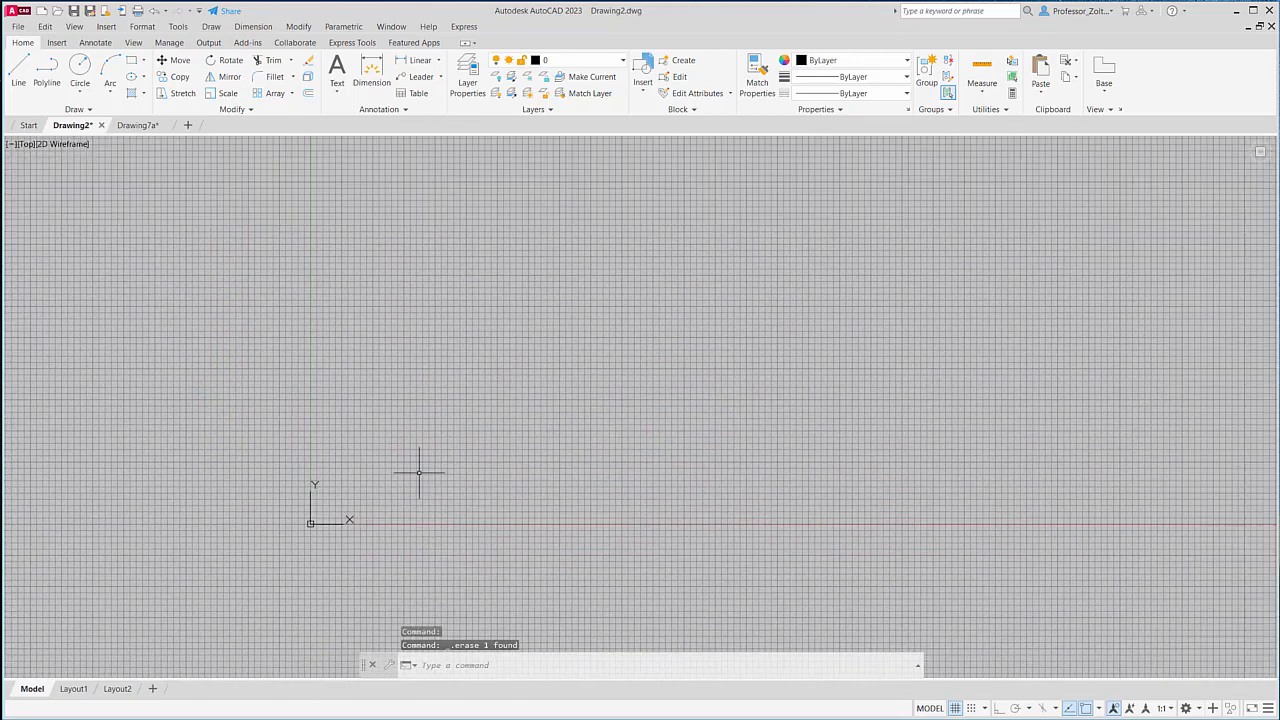
left_click(622, 63)
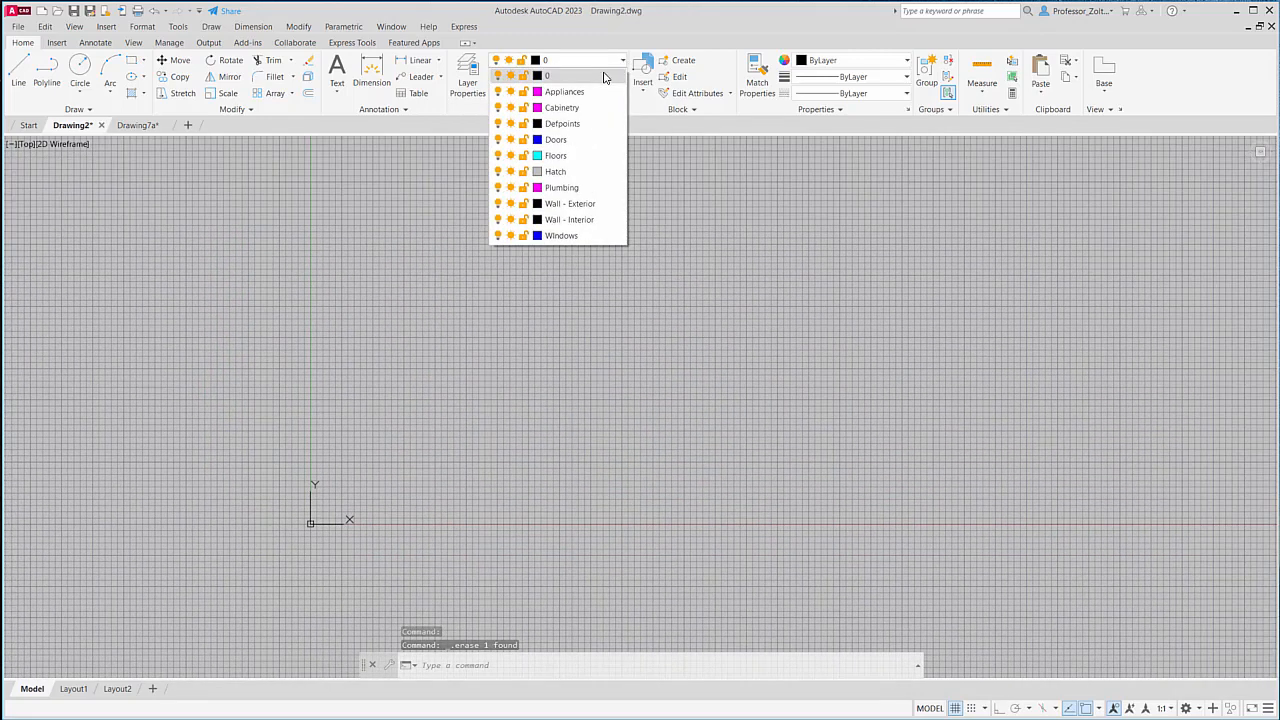
left_click(461, 413)
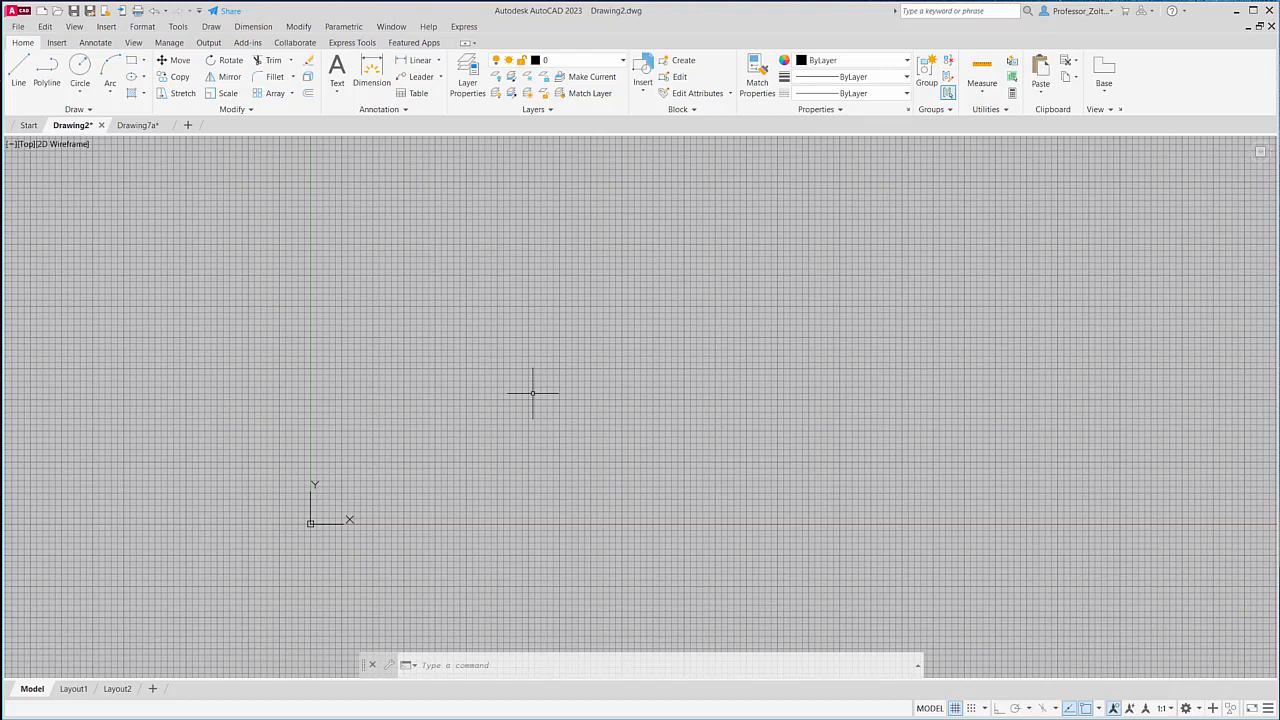
Set the drawing's length units to Architectural with a precision of 0'-0 1/8".
type("UNITS")
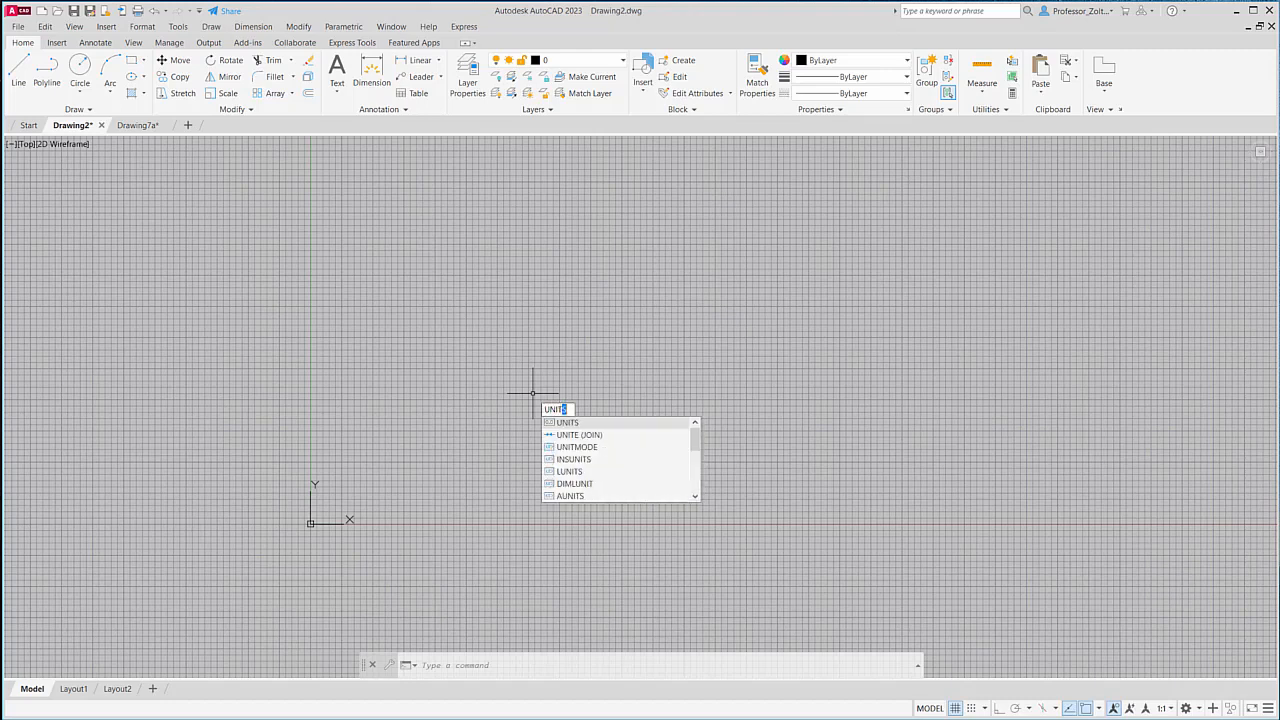
key("Return")
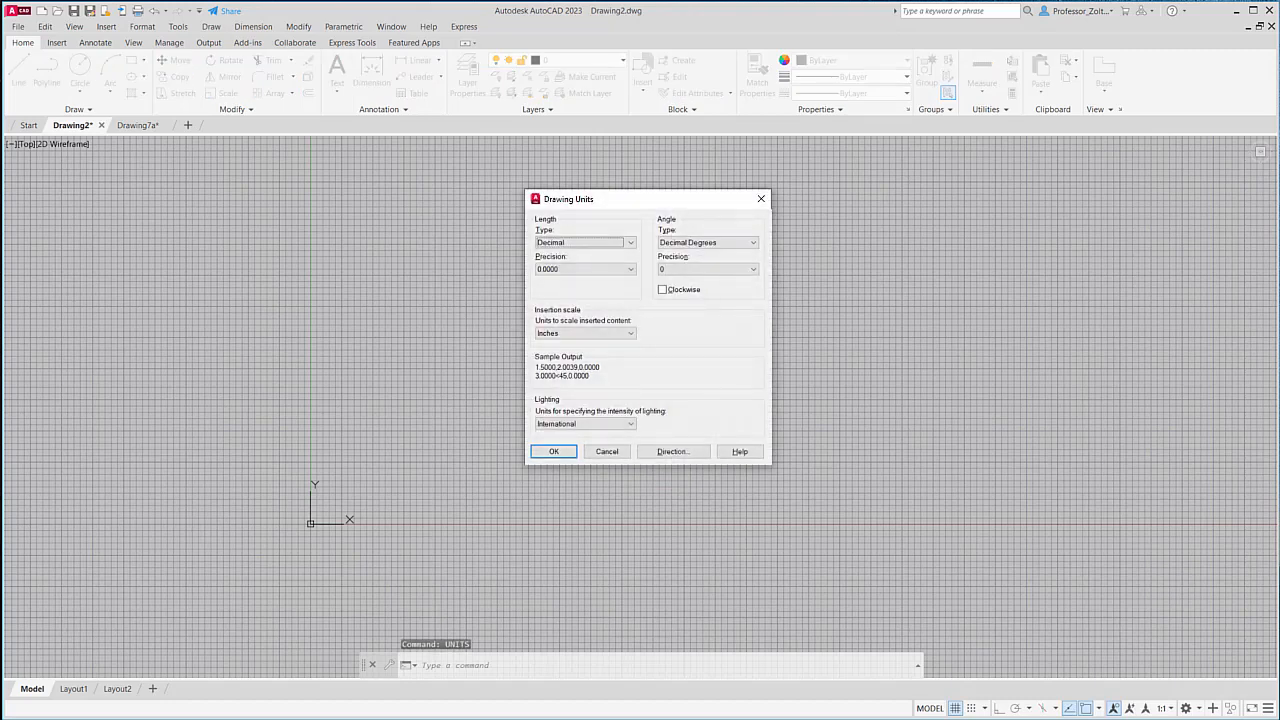
left_click(629, 243)
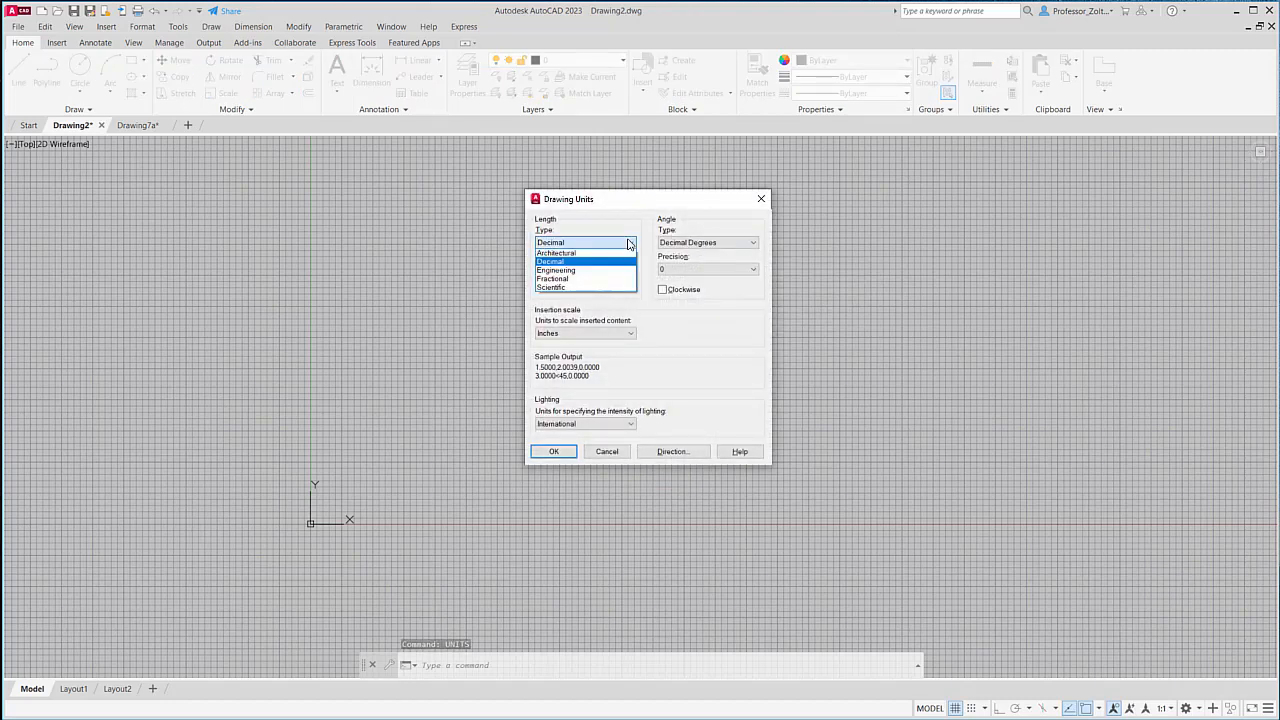
left_click(580, 253)
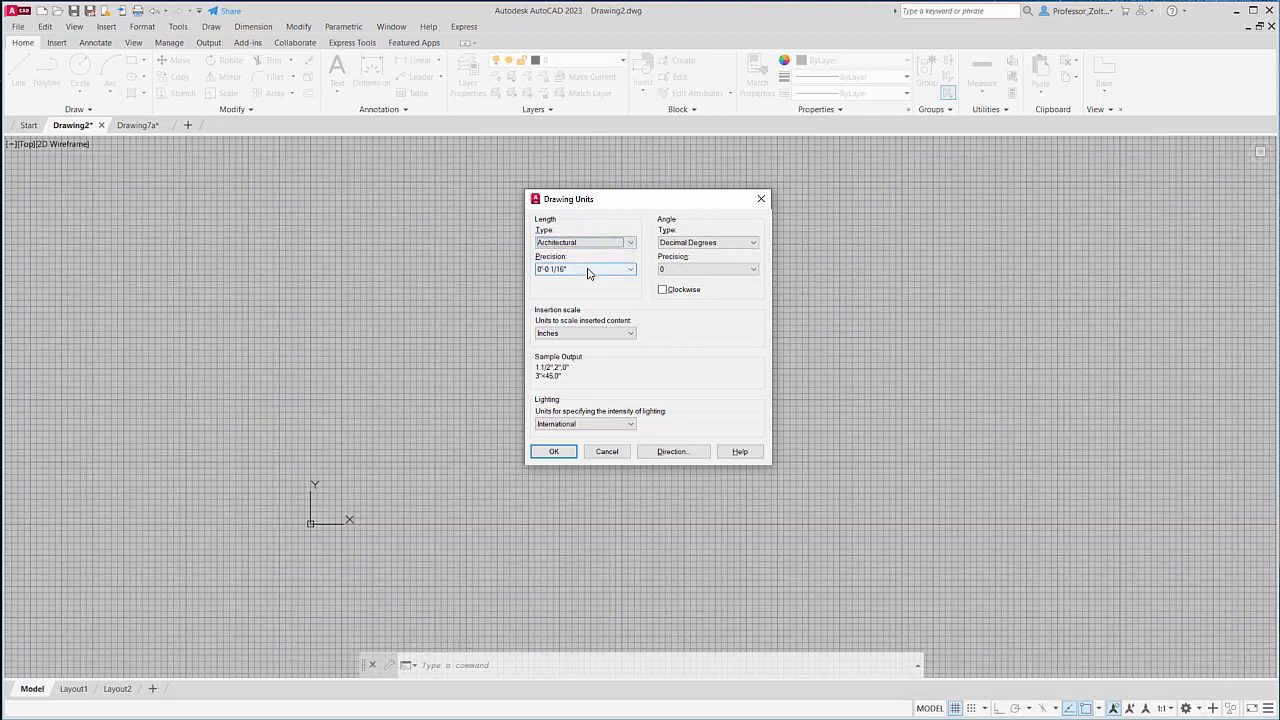
left_click(590, 269)
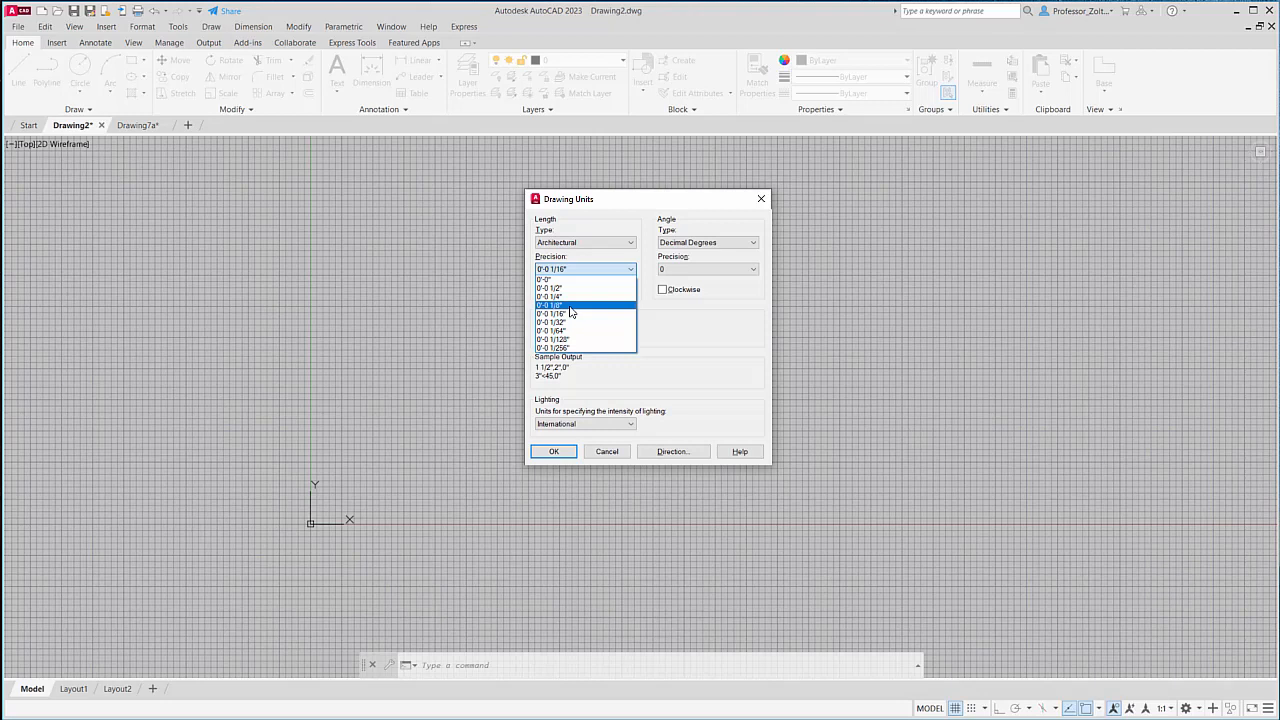
left_click(570, 306)
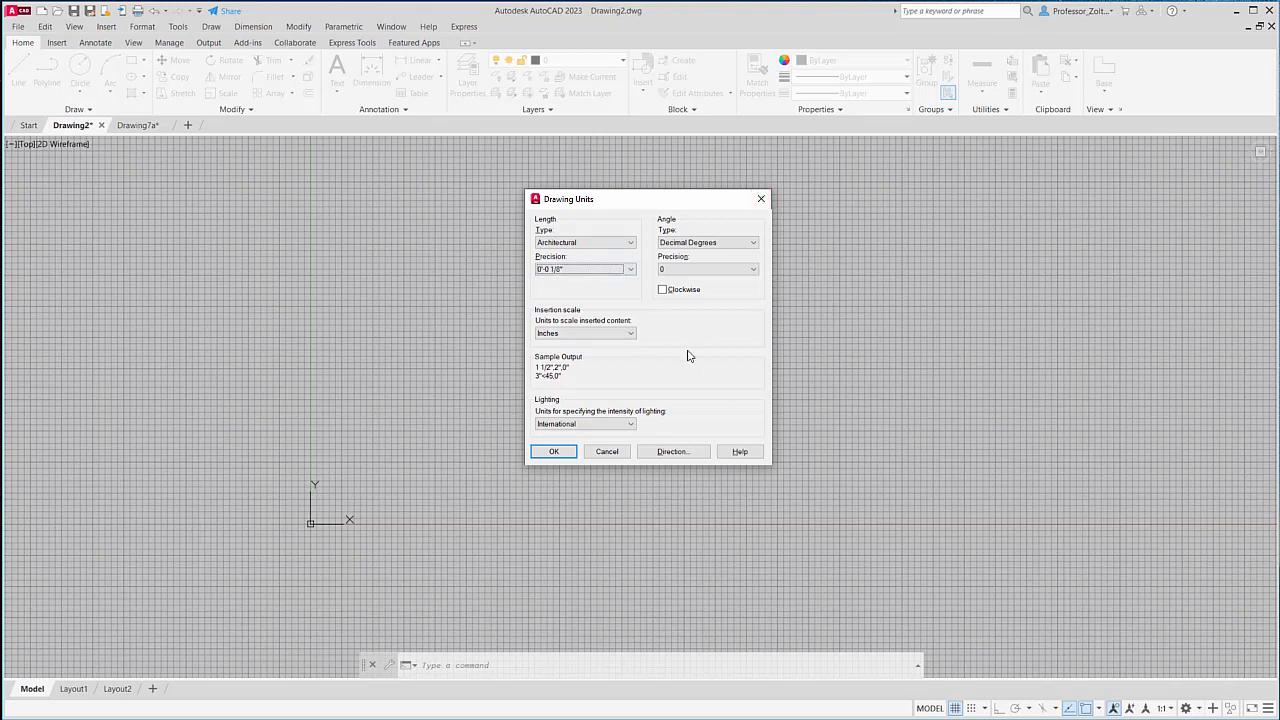
left_click(555, 452)
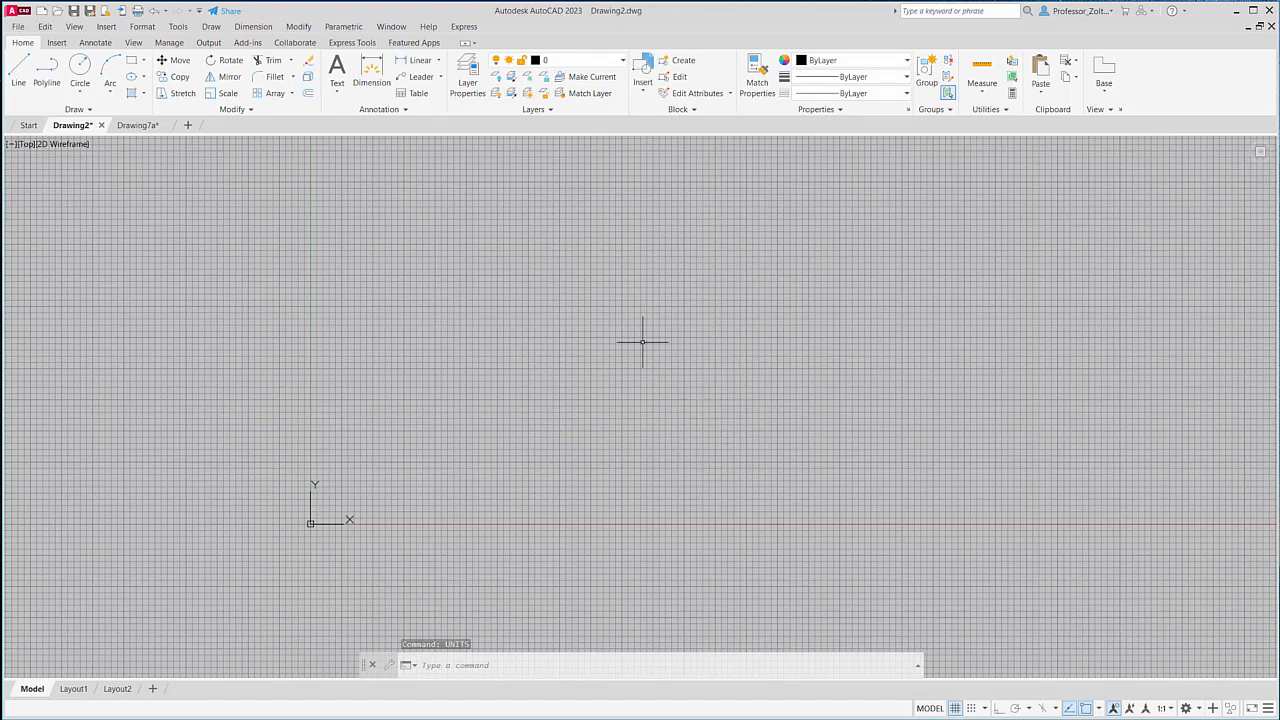
scroll(644, 341, "down", 2)
scroll(644, 341, "down", 2)
middle_click_drag(690, 292, 521, 401)
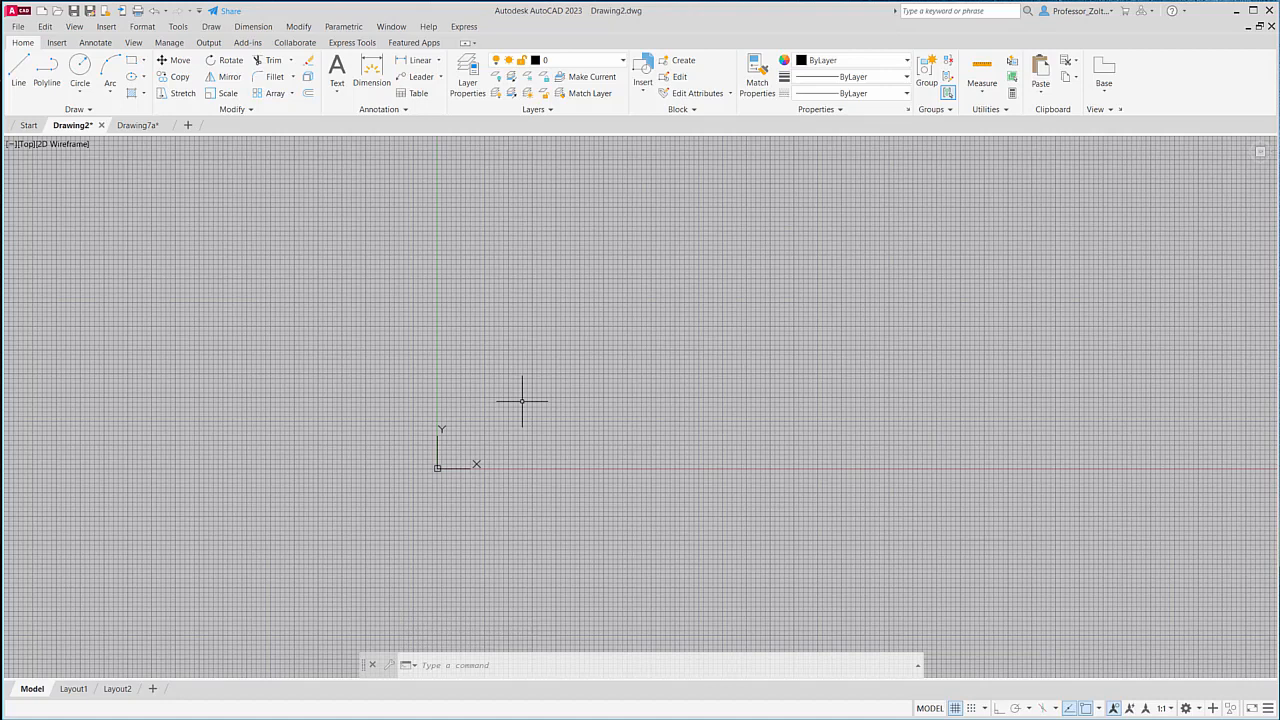
Make Wall - Exterior the current layer and draw a horizontal and a vertical construction line crossing above and to the right of the origin.
left_click(623, 61)
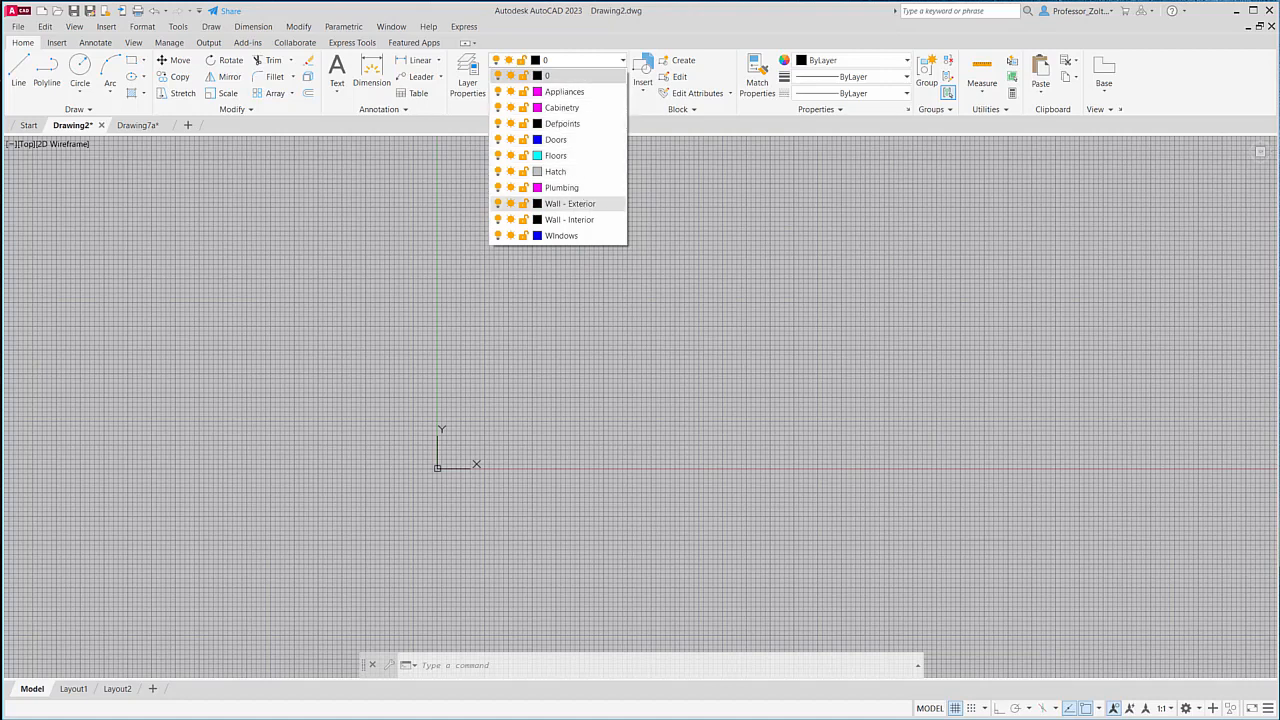
left_click(581, 204)
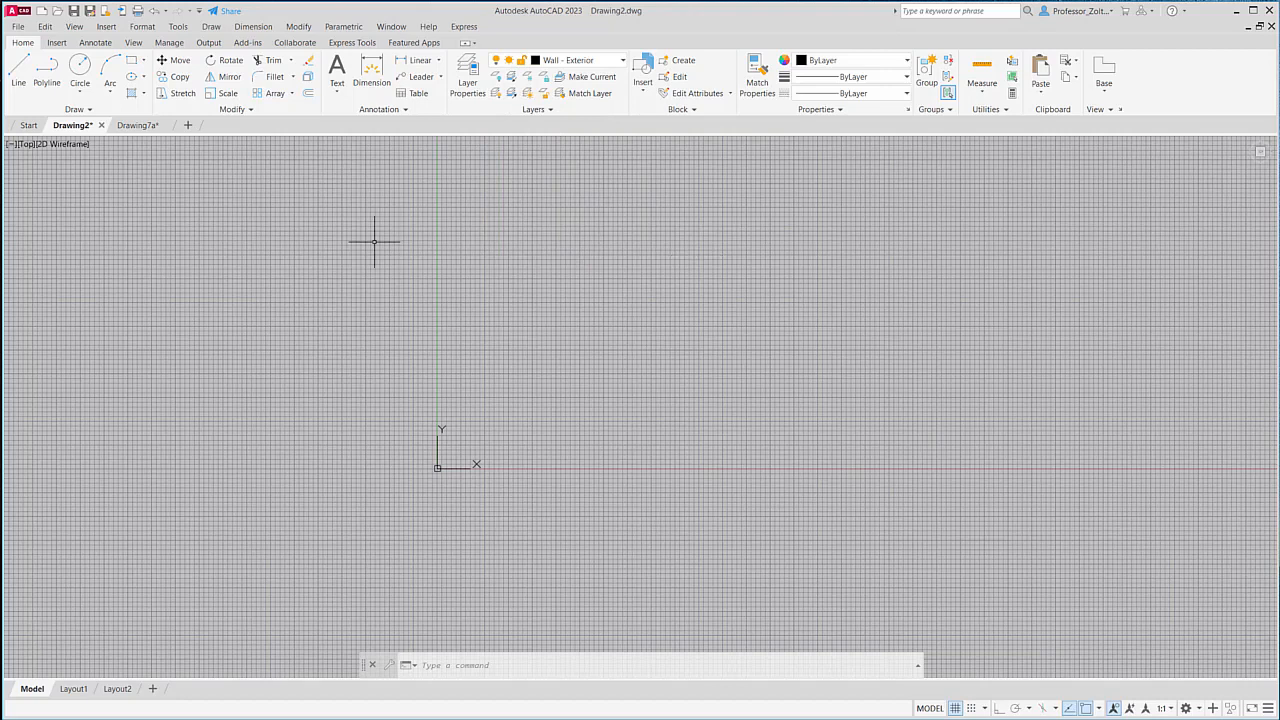
left_click(90, 110)
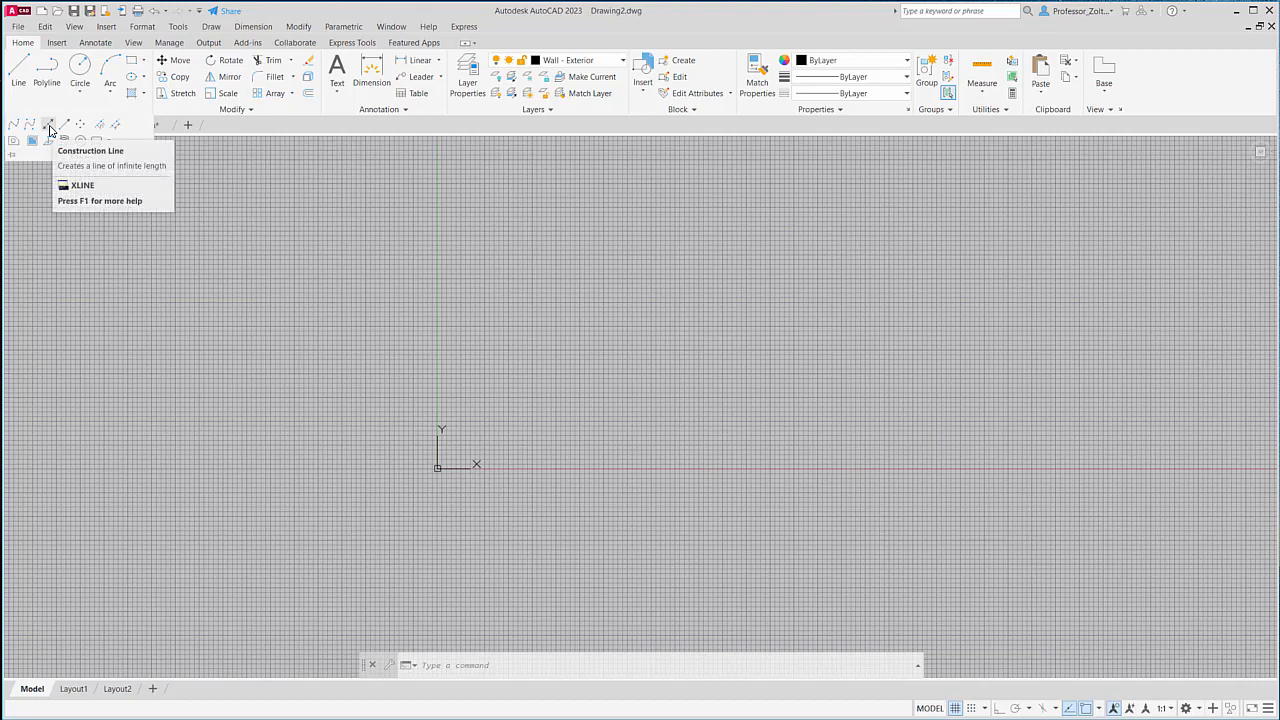
left_click(49, 130)
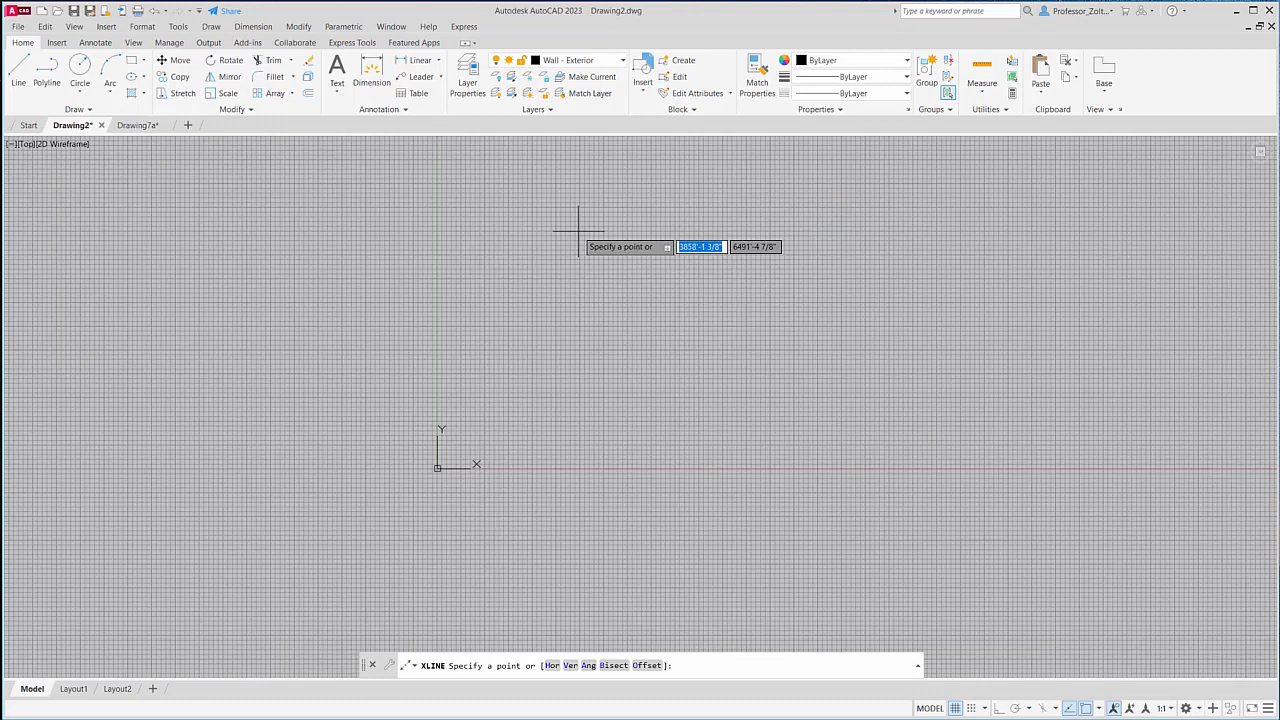
left_click(578, 231)
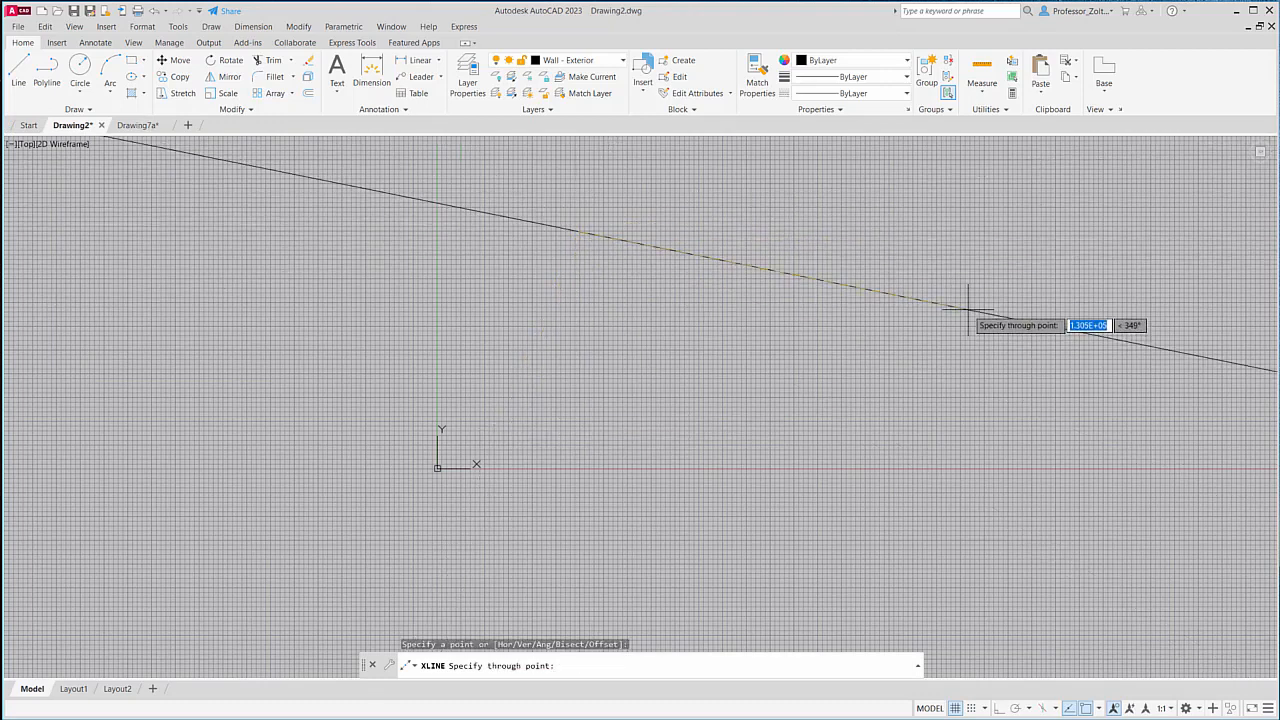
key("F8")
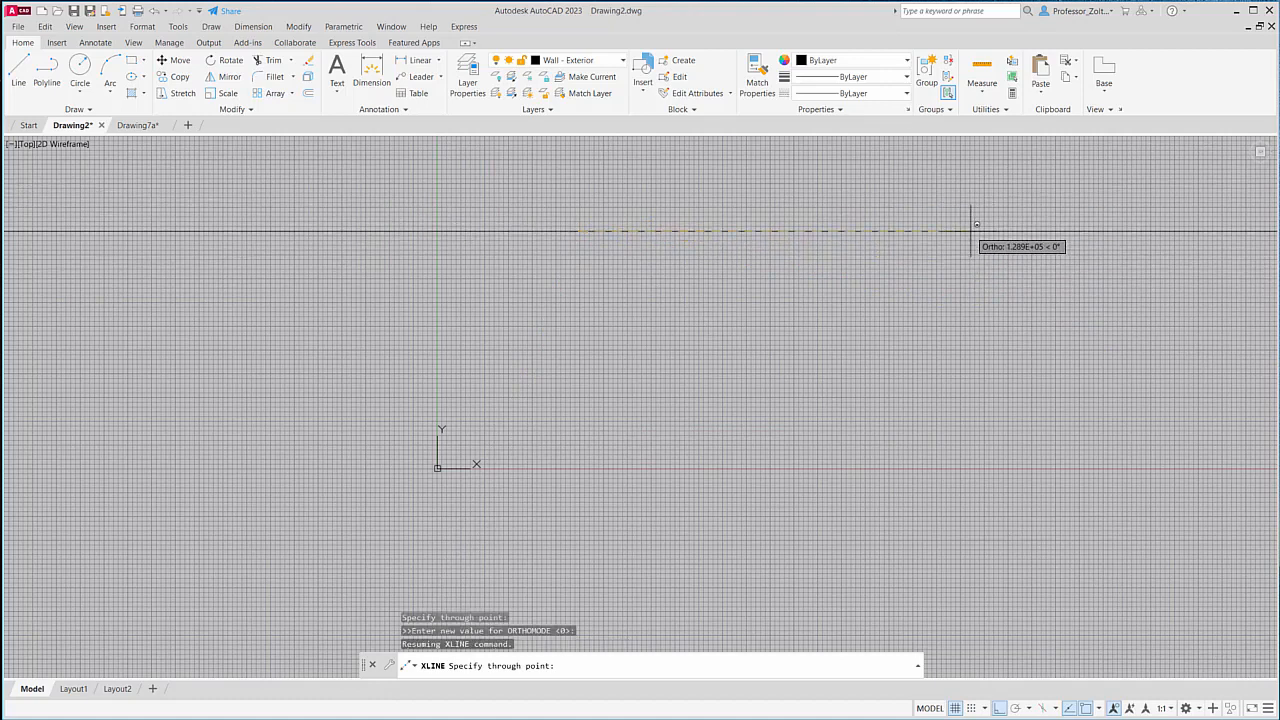
left_click(1063, 232)
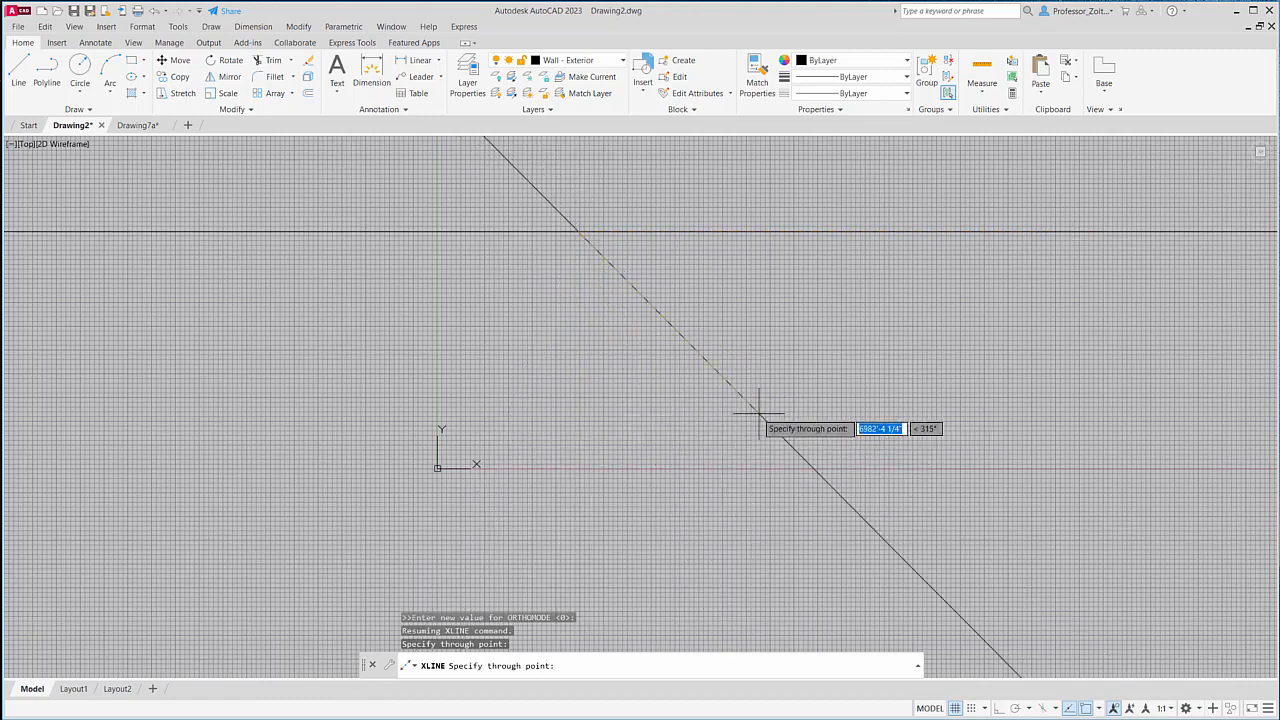
key("F8")
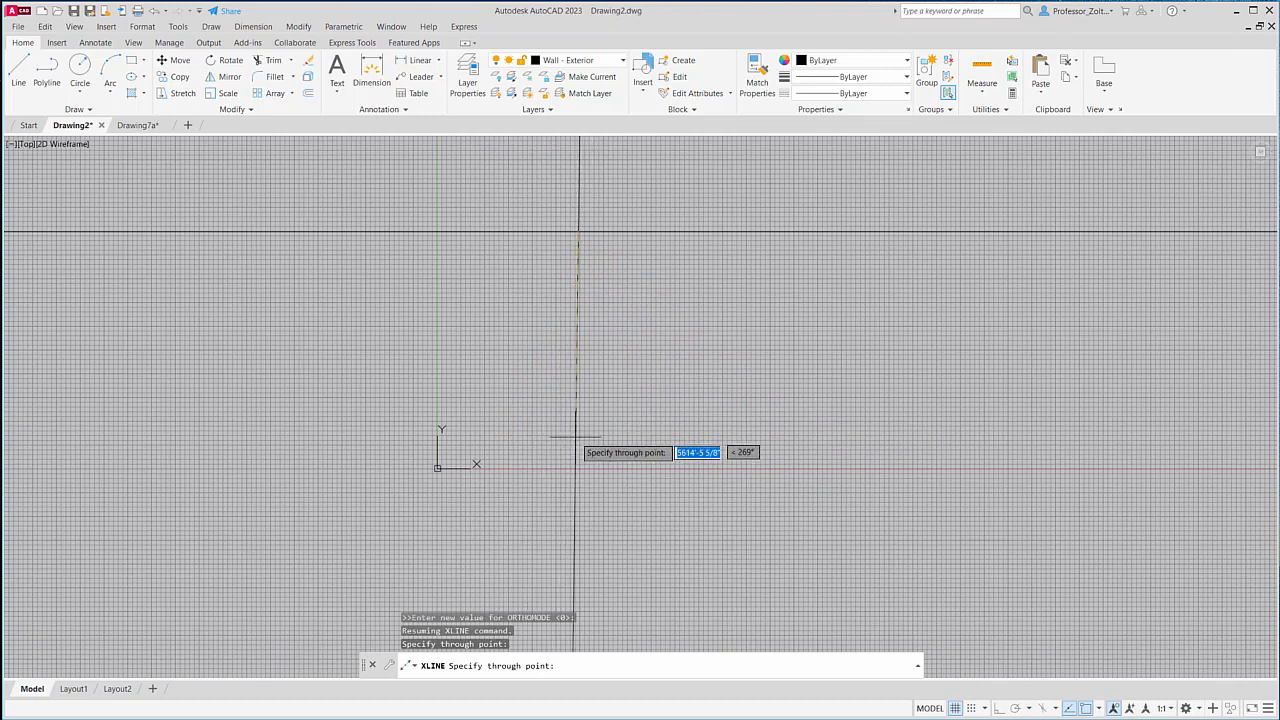
left_click(612, 440, "shift")
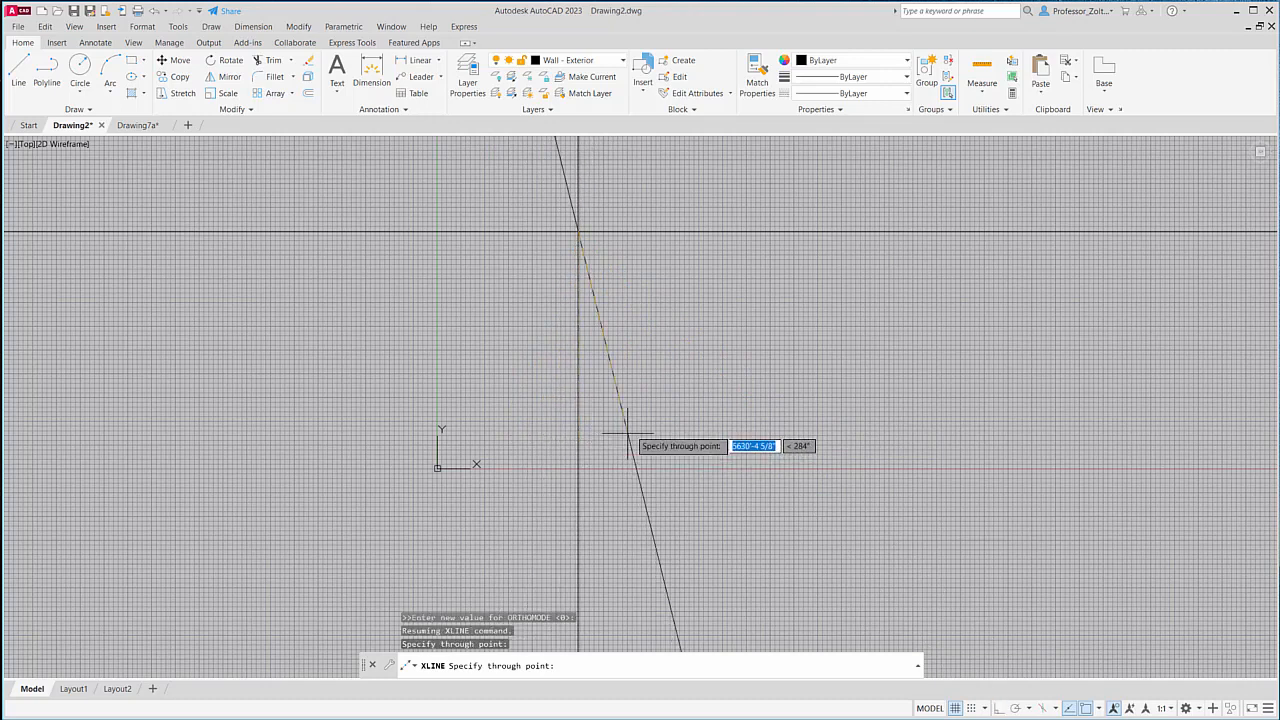
key("Return")
Offset the vertical construction line 11 inches to the right and the horizontal one 11 inches downward to form the exterior wall thickness.
scroll(627, 343, "down", 5)
scroll(627, 340, "down", 15)
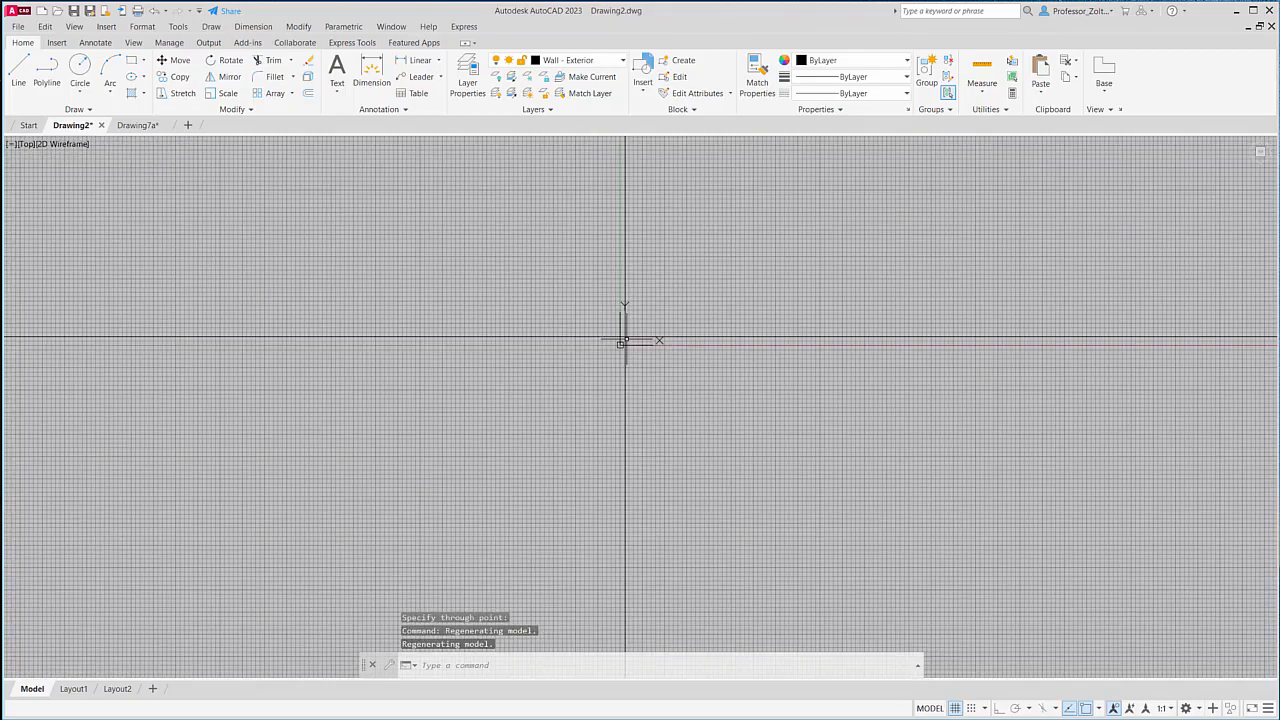
scroll(627, 340, "up", 9)
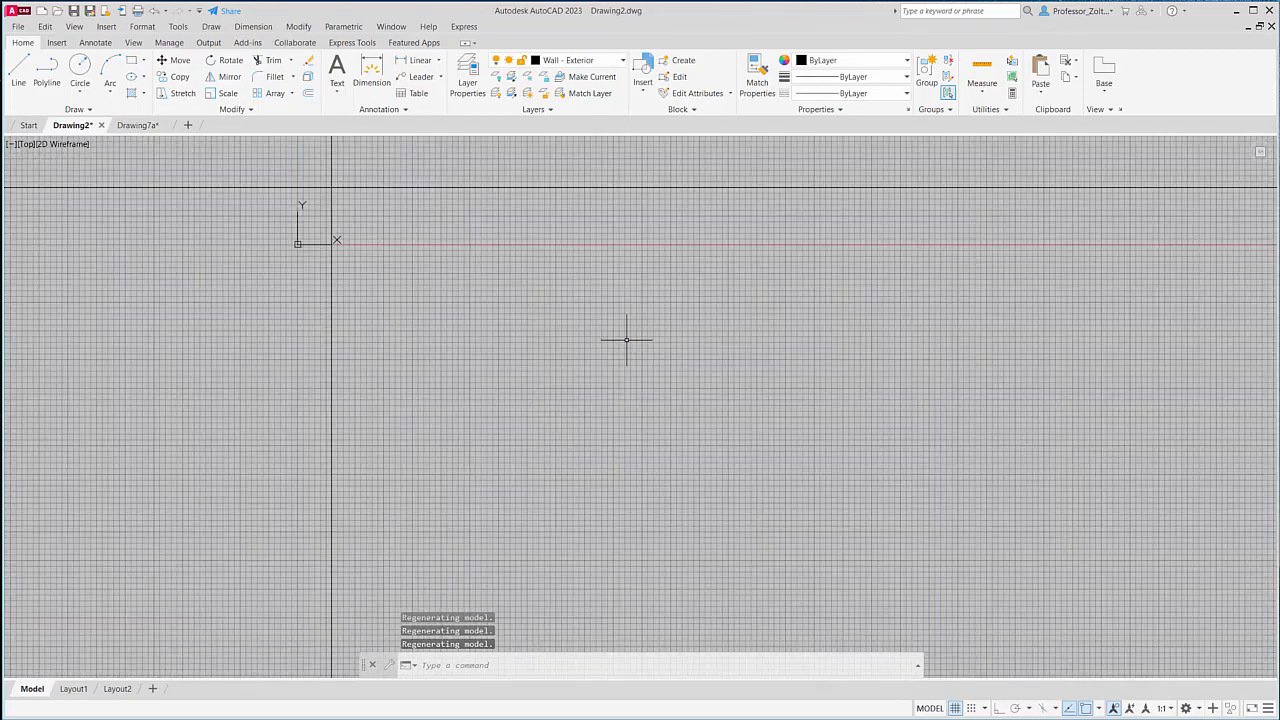
middle_click_drag(394, 258, 601, 449)
scroll(547, 398, "up", 8)
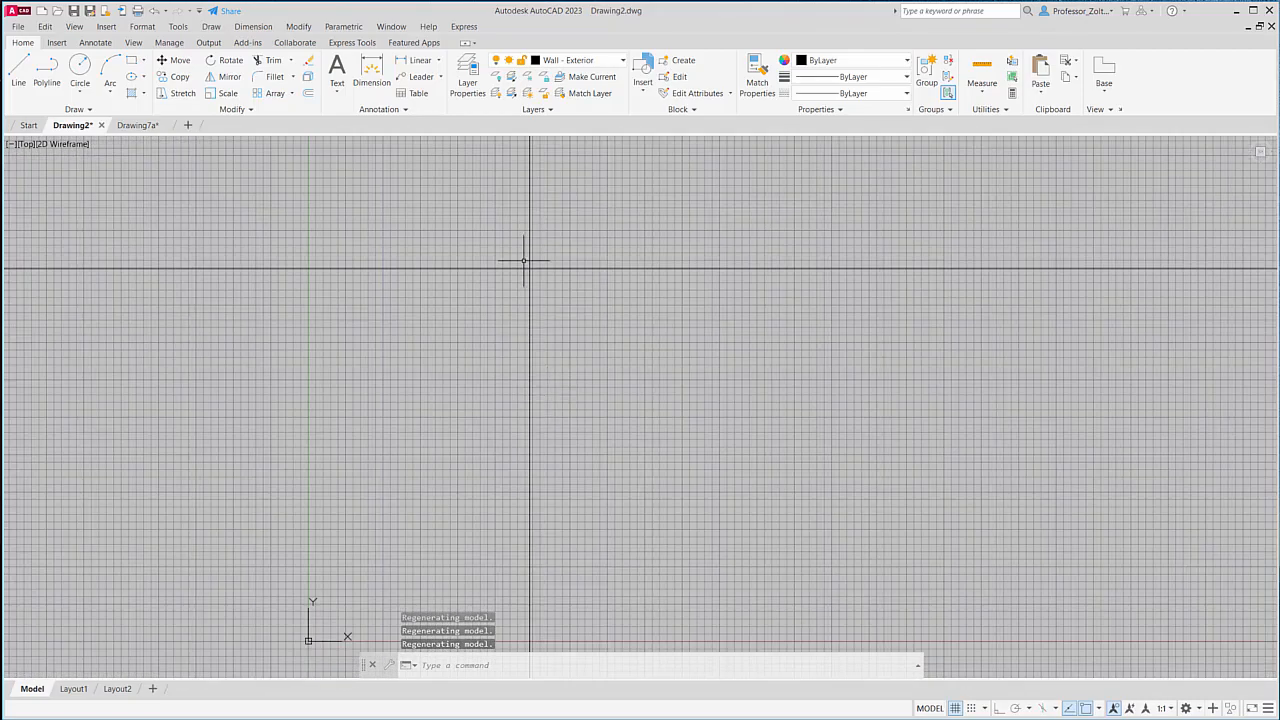
scroll(593, 330, "down", 2)
middle_click_drag(591, 328, 507, 207)
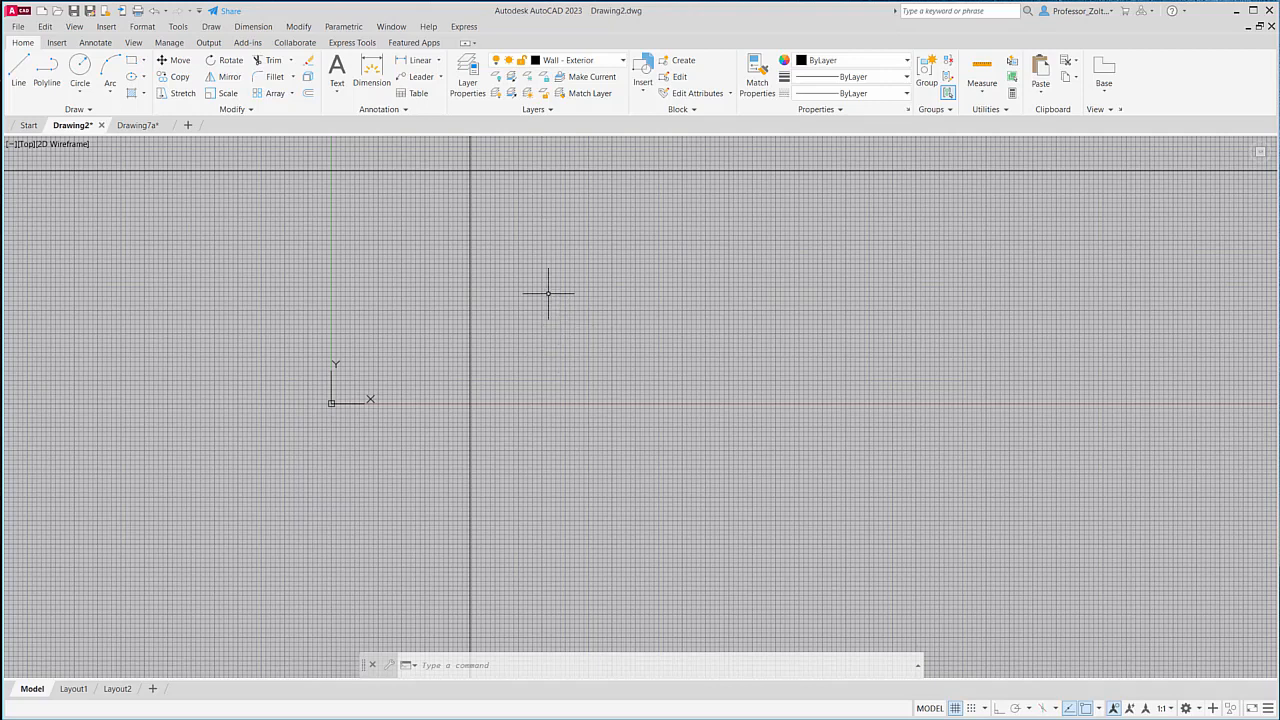
middle_click_drag(542, 320, 531, 337)
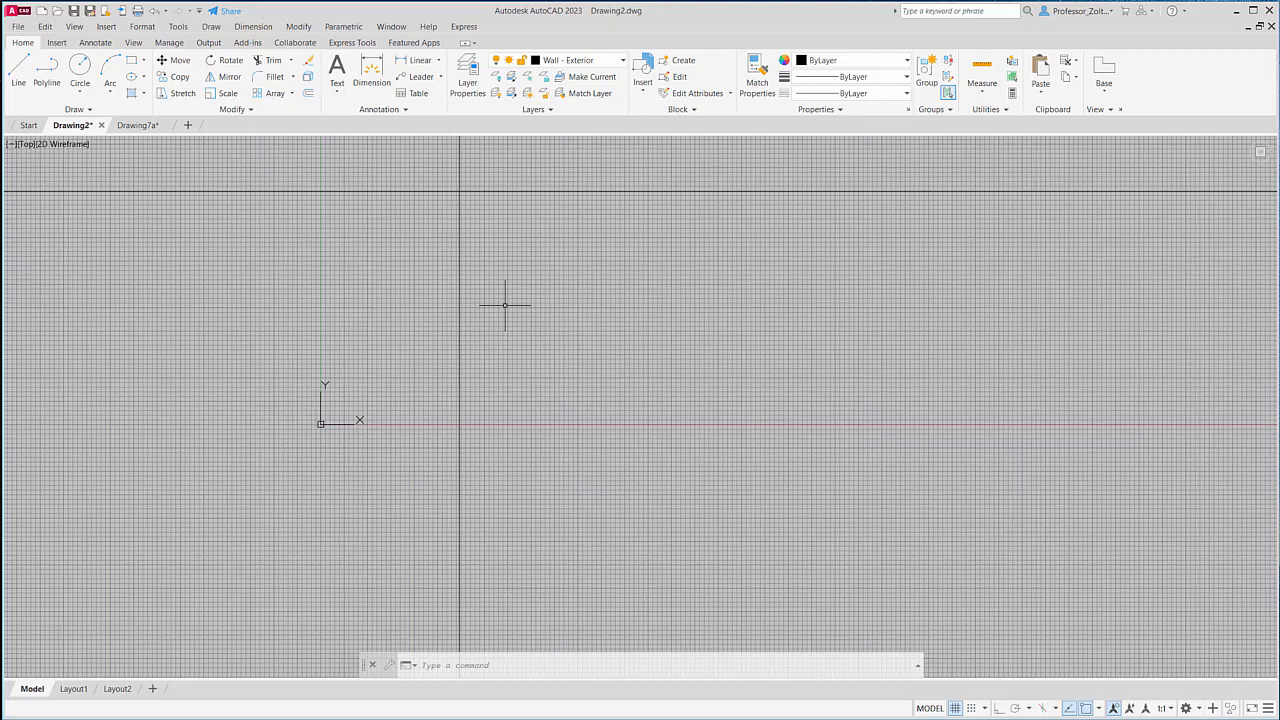
left_click(309, 94)
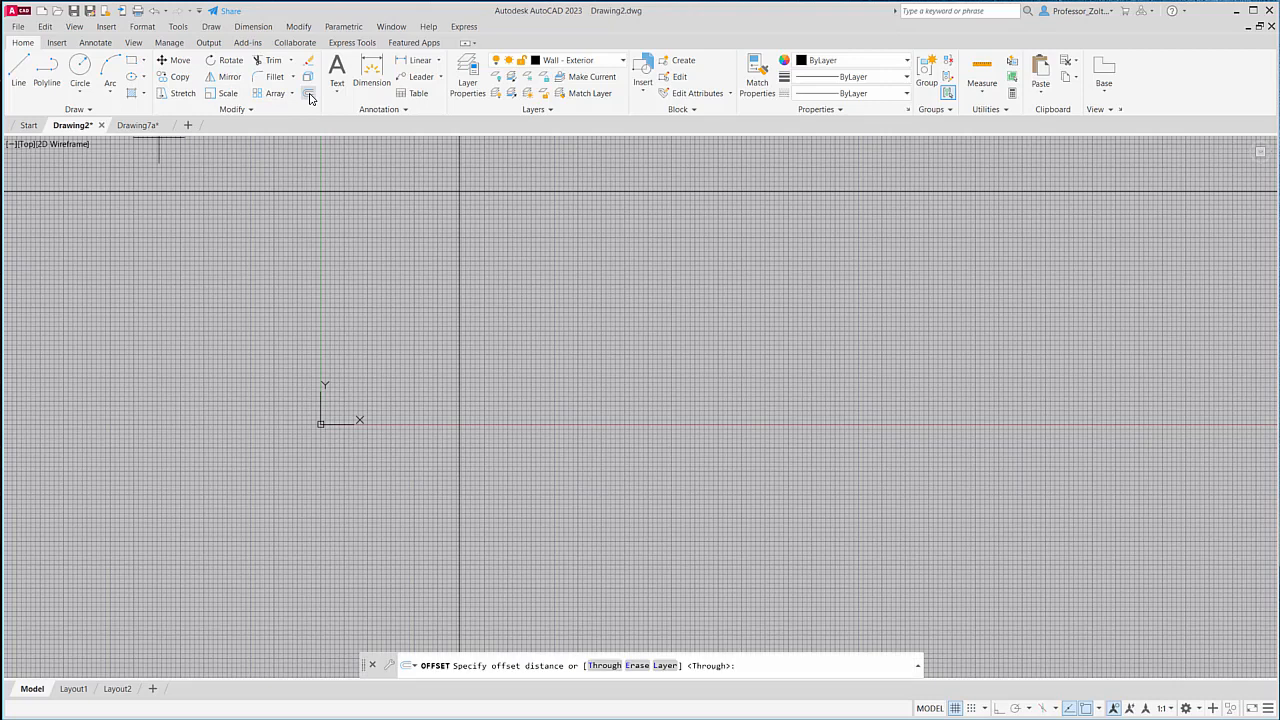
type("11")
key("Return")
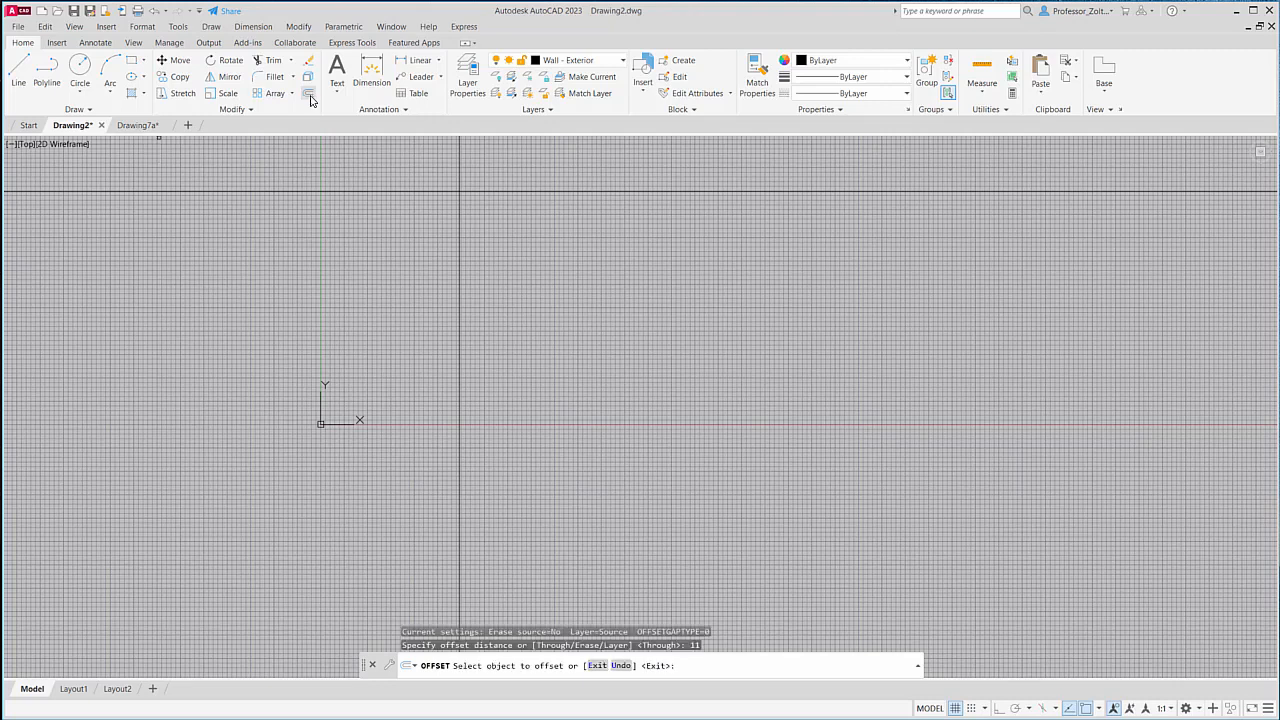
left_click(459, 326)
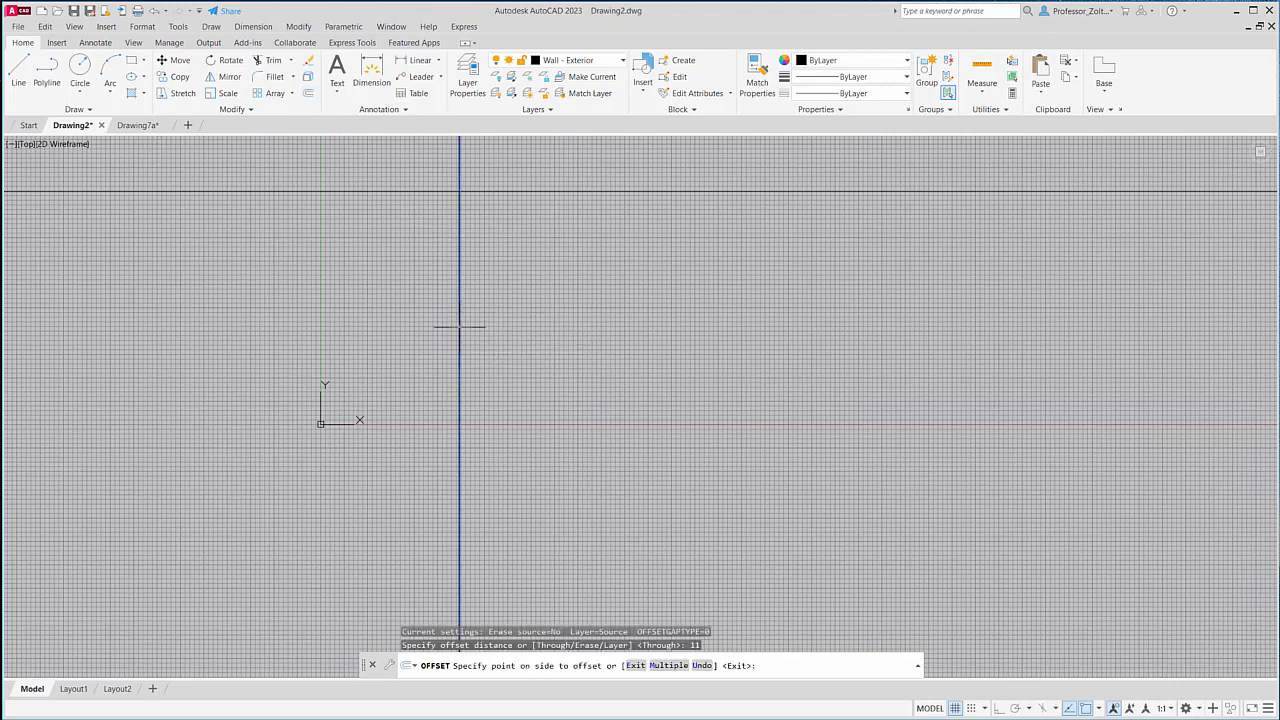
left_click(957, 342)
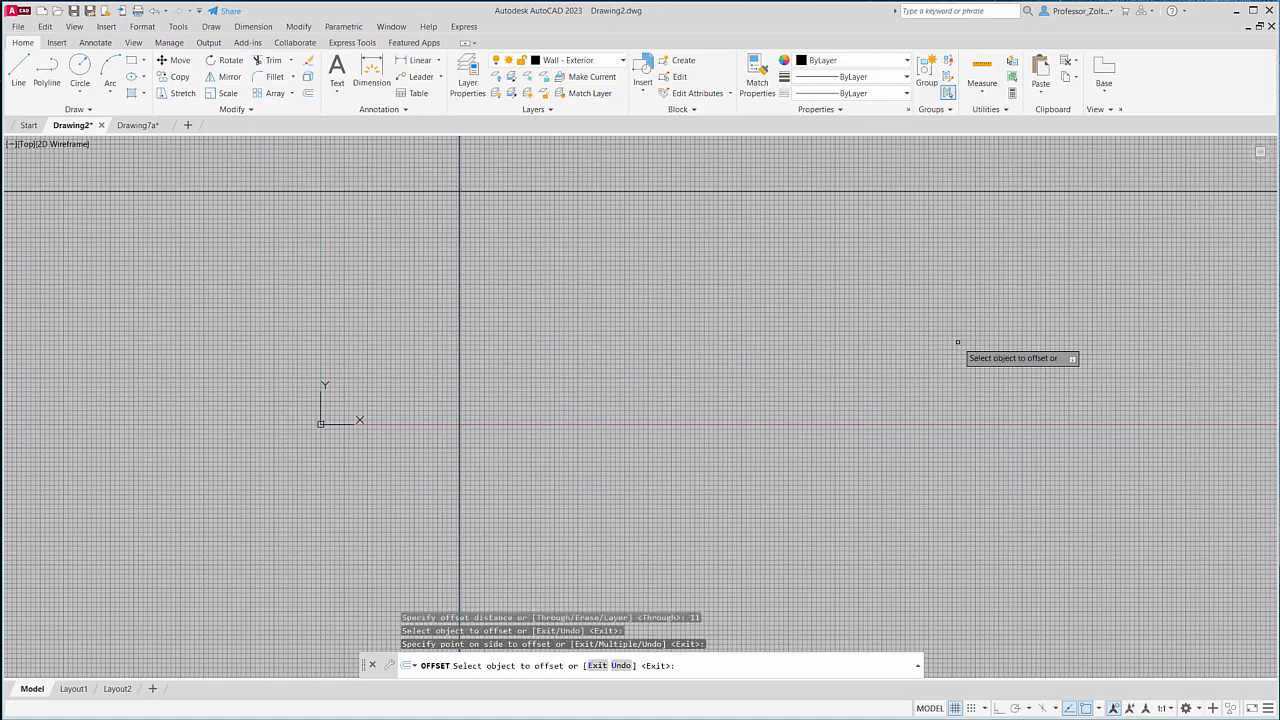
left_click(781, 191)
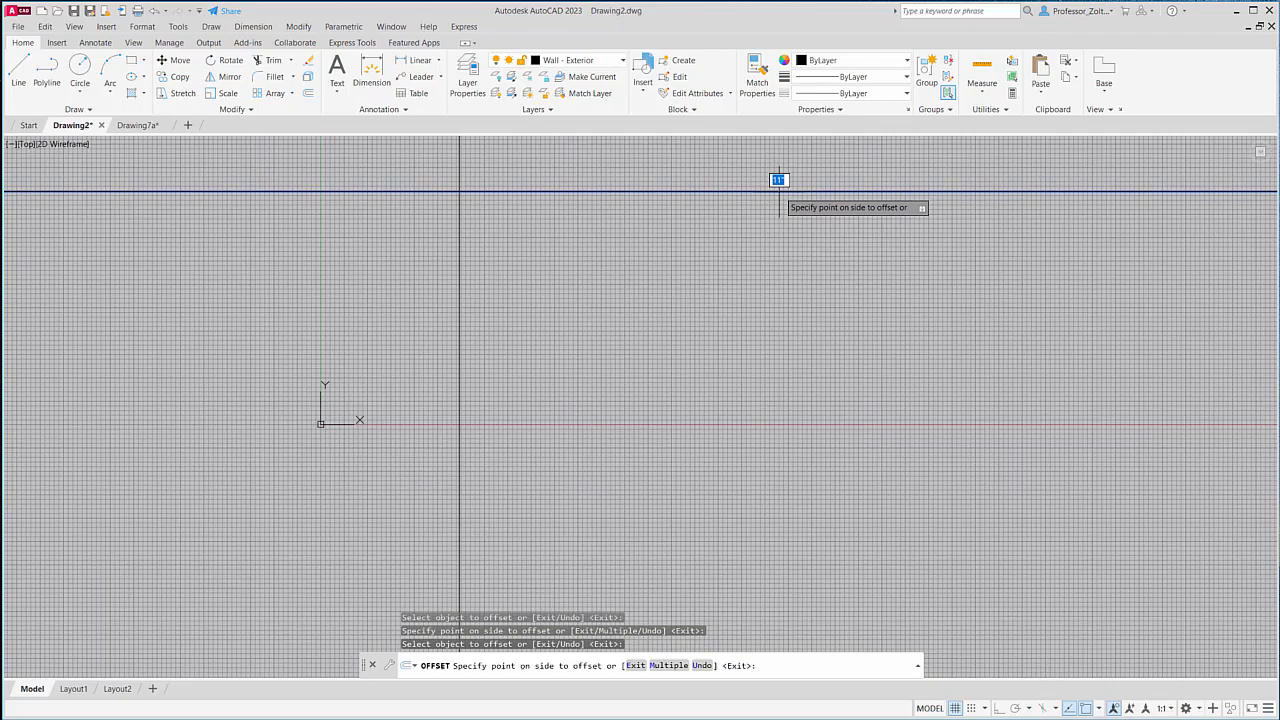
left_click(790, 397)
Examine the offset exterior wall lines up close at the corner where the horizontal and vertical pairs cross.
scroll(748, 370, "down", 5)
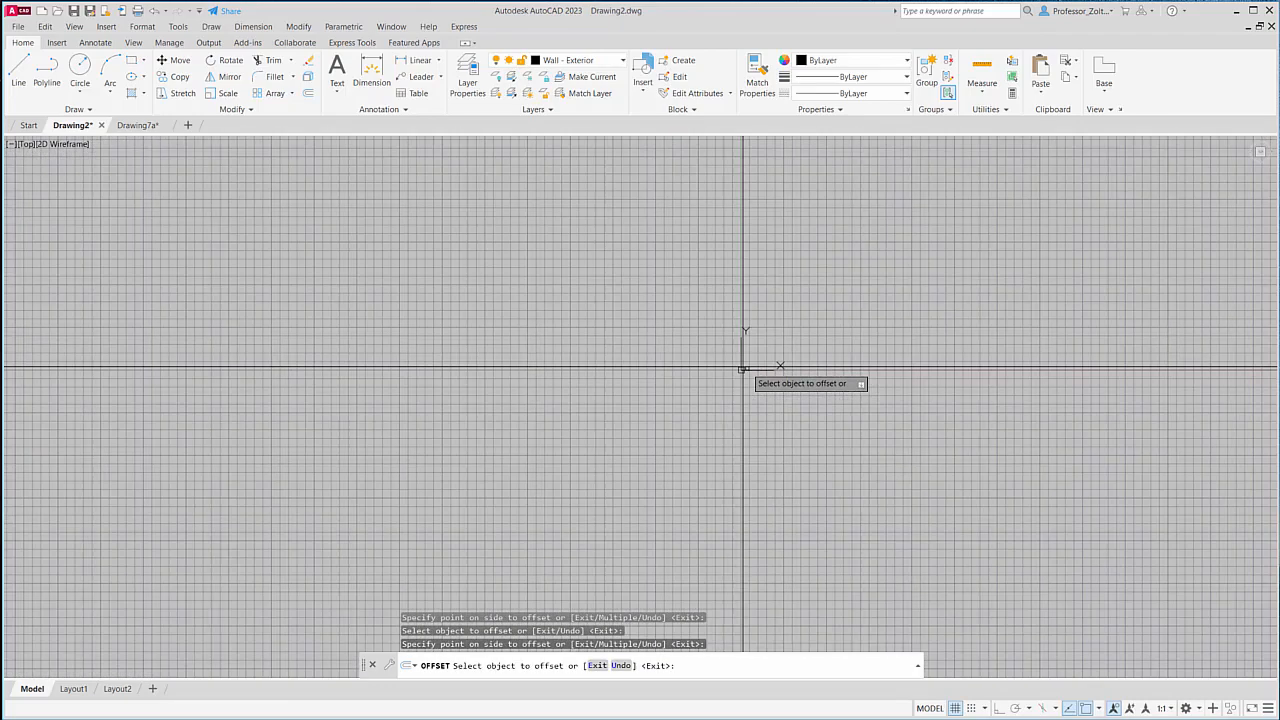
scroll(742, 368, "down", 3)
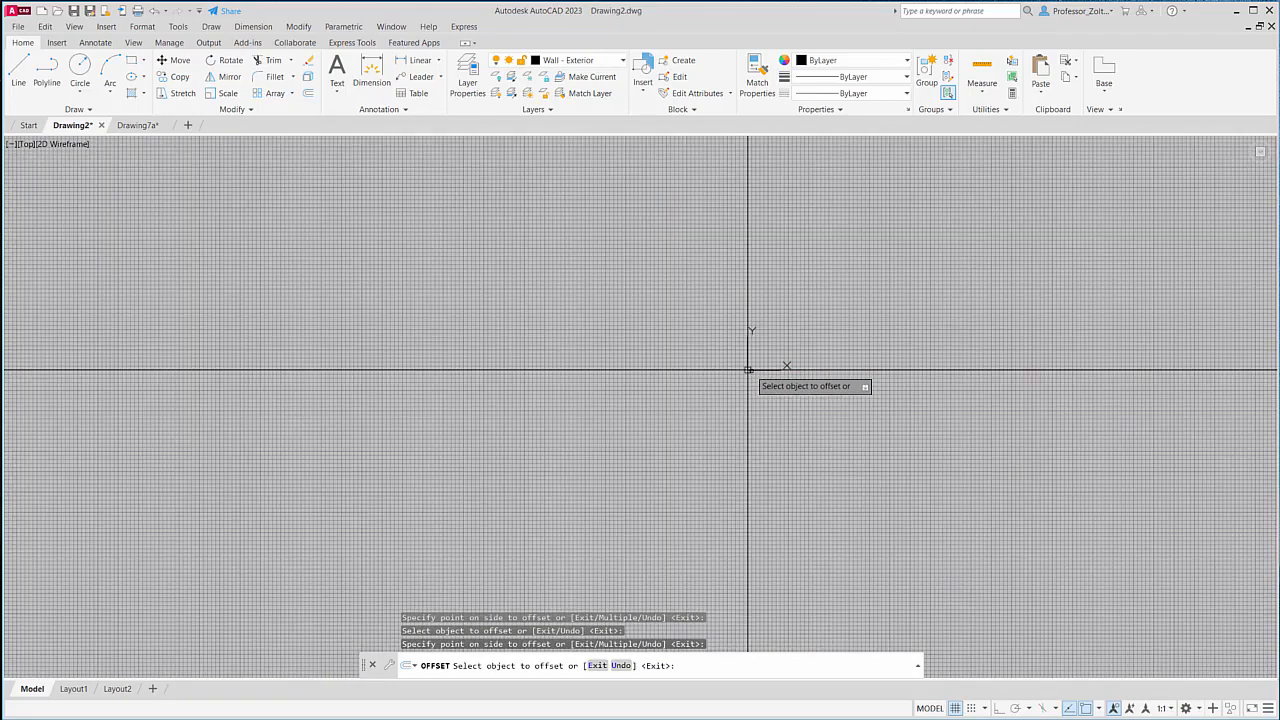
scroll(826, 410, "up", 8)
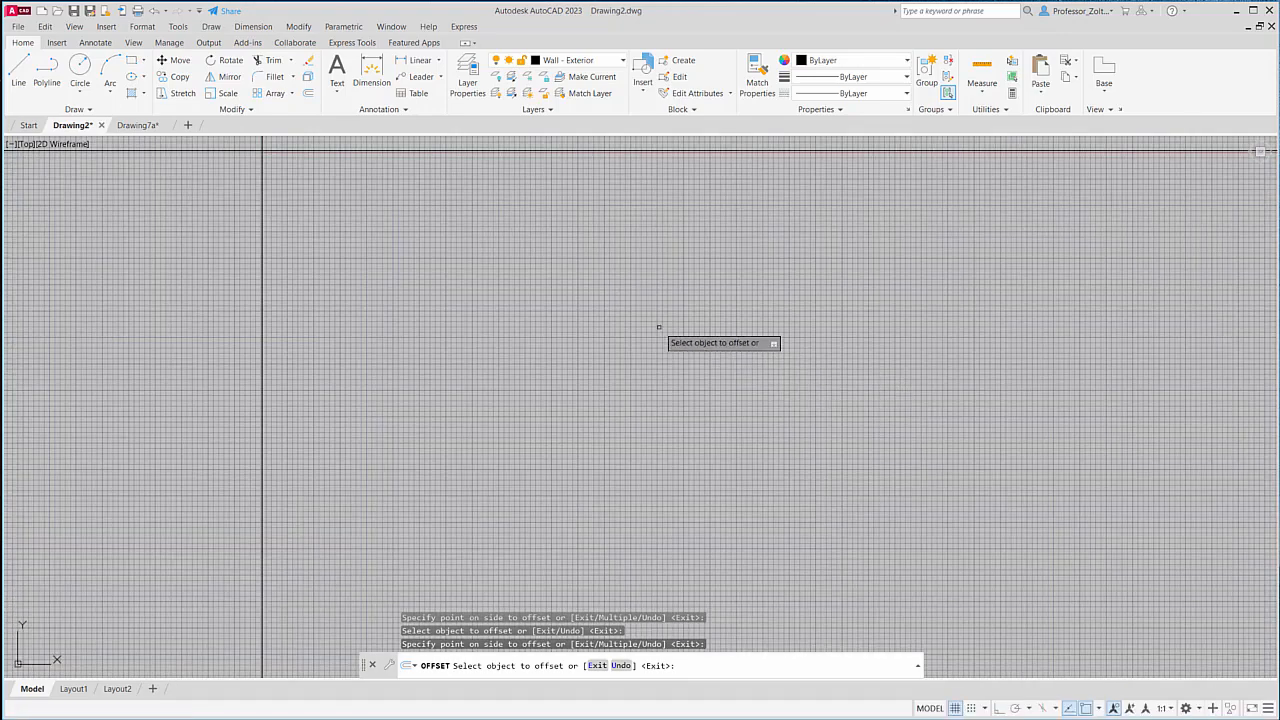
scroll(274, 157, "up", 5)
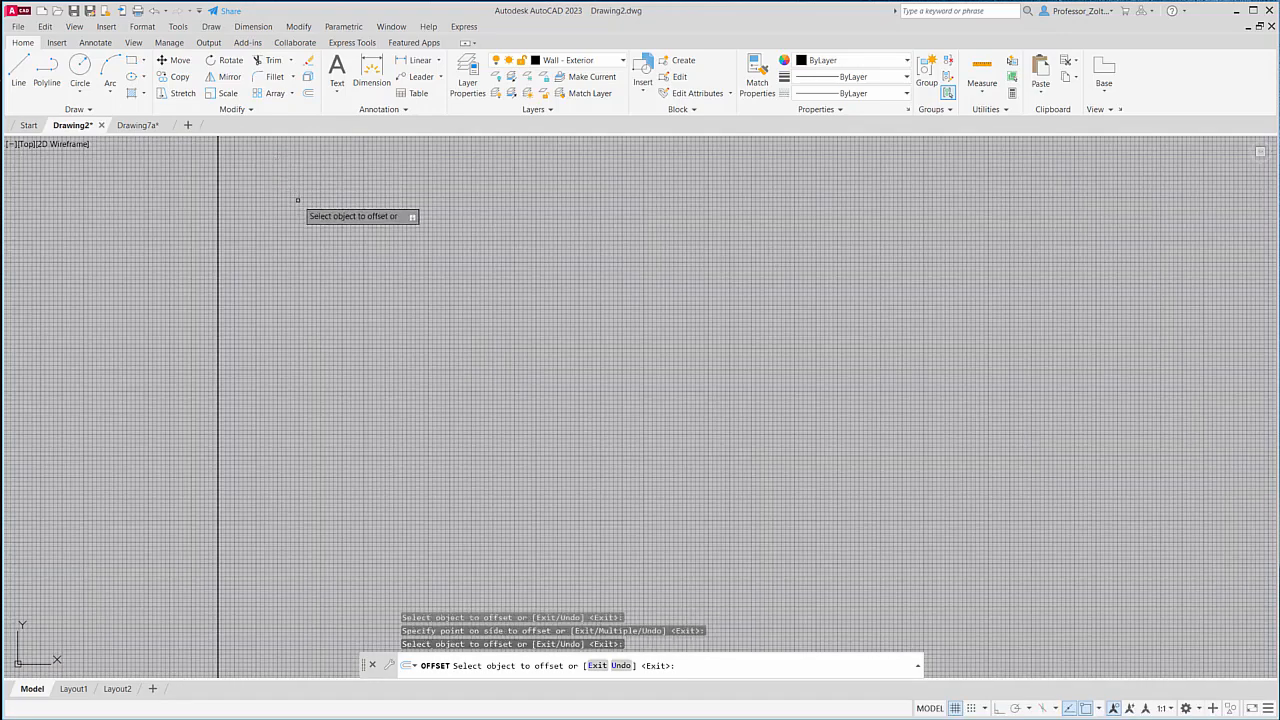
middle_click_drag(320, 267, 602, 650)
scroll(567, 535, "up", 4)
middle_click_drag(562, 531, 580, 209)
scroll(500, 420, "down", 2)
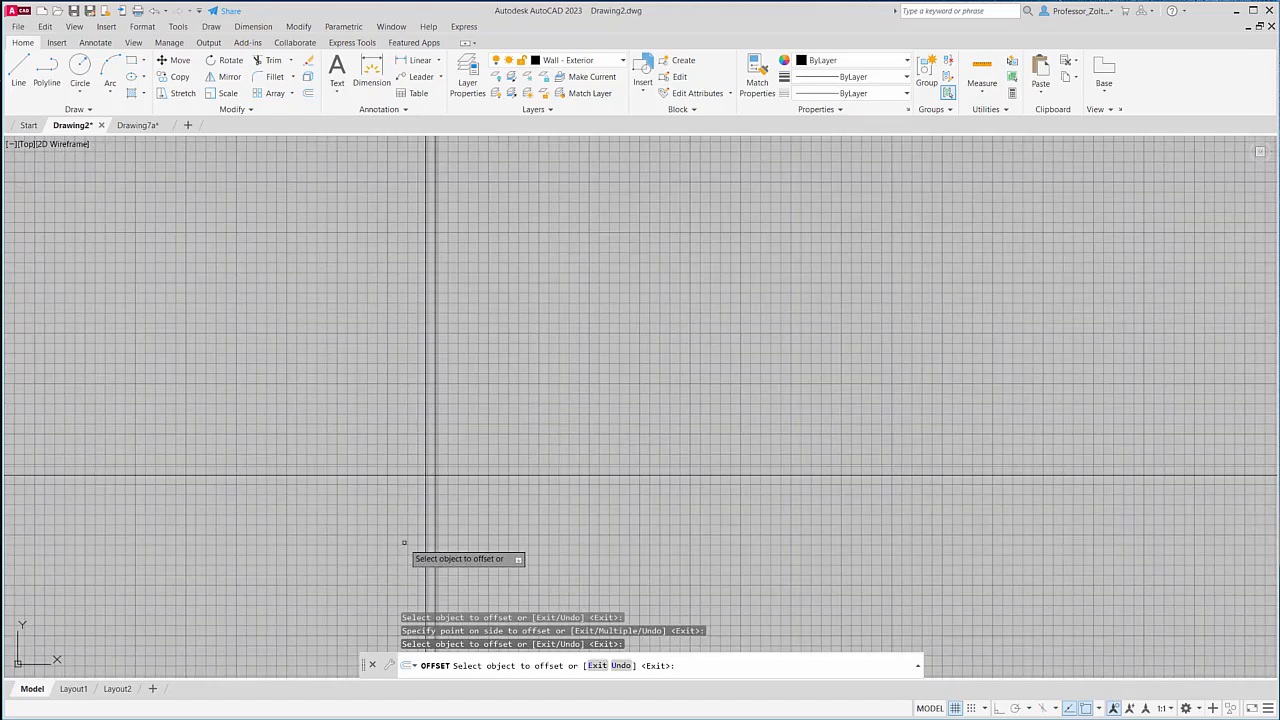
scroll(404, 543, "up", 2)
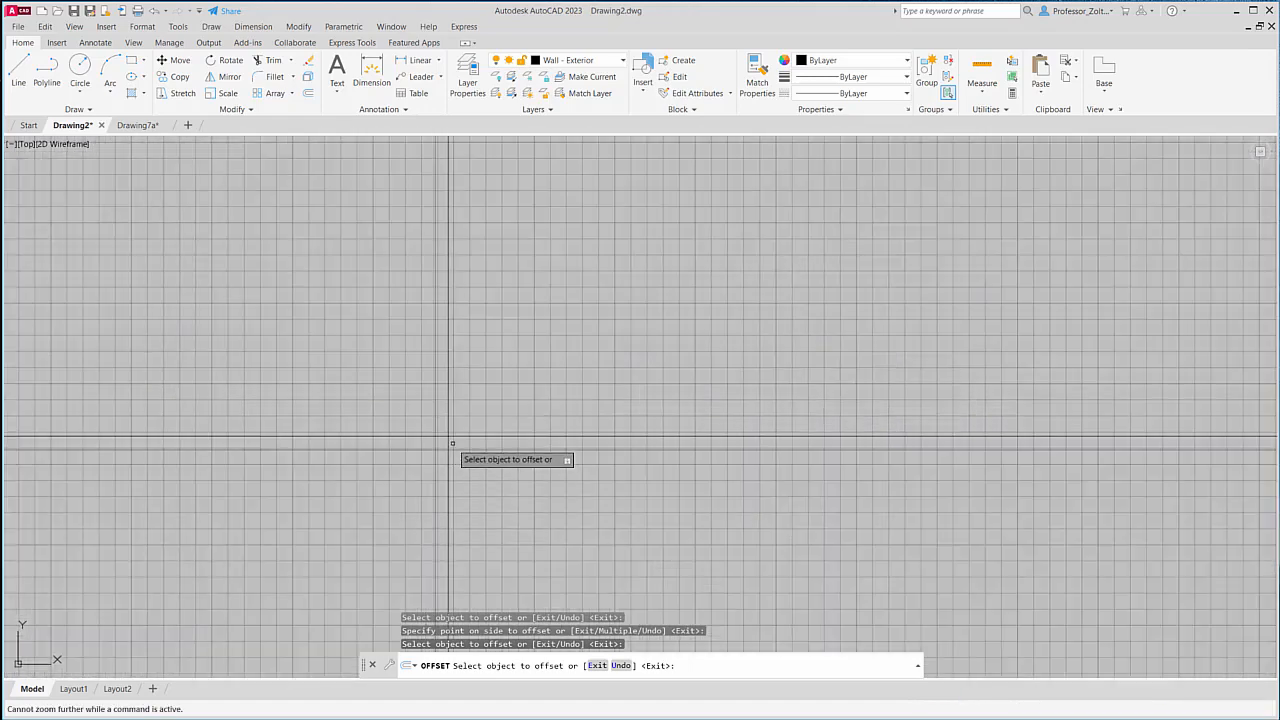
middle_click_drag(452, 443, 486, 277)
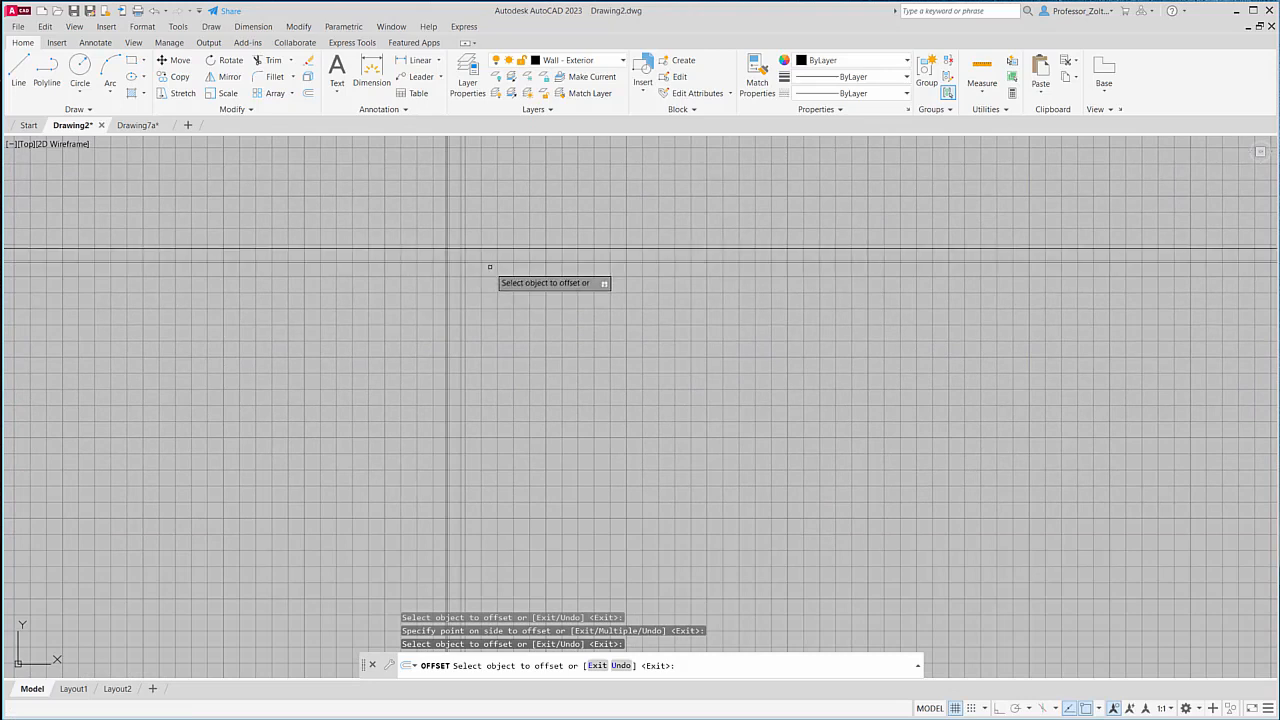
scroll(475, 293, "up", 1)
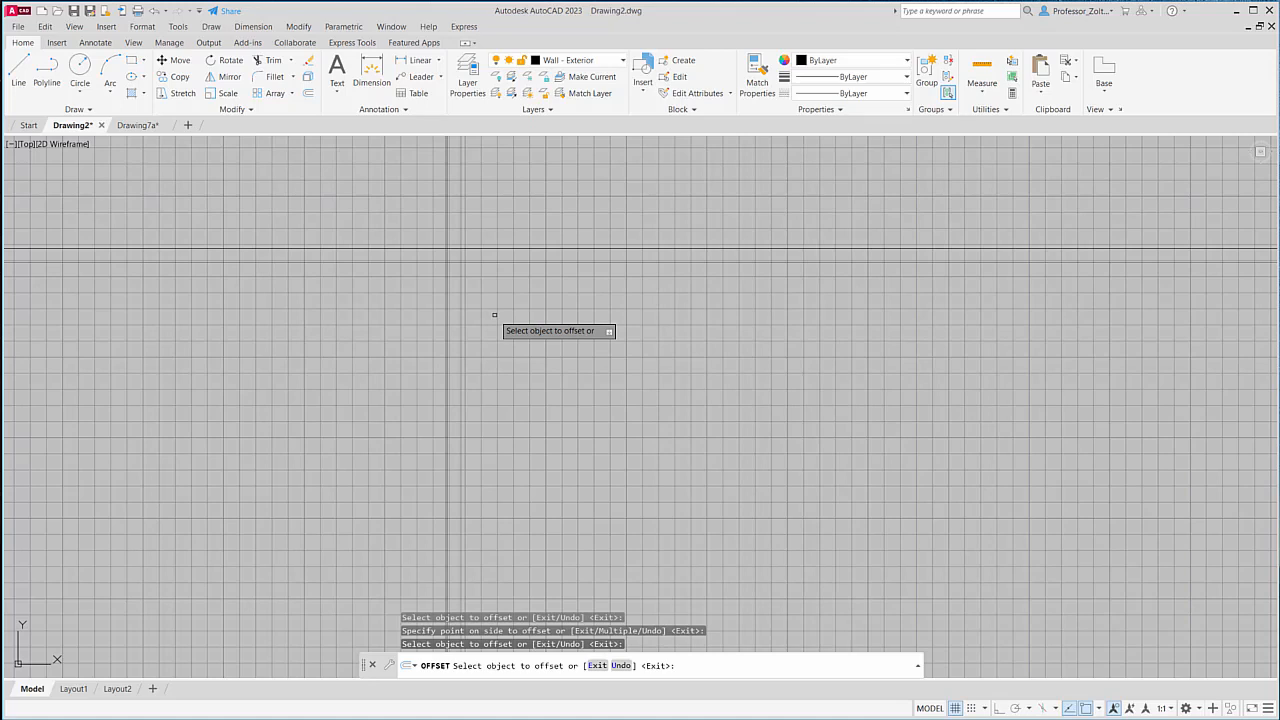
Offset the inner vertical exterior wall line 7'5.5" to the right to mark the first interior wall face.
left_click(309, 95)
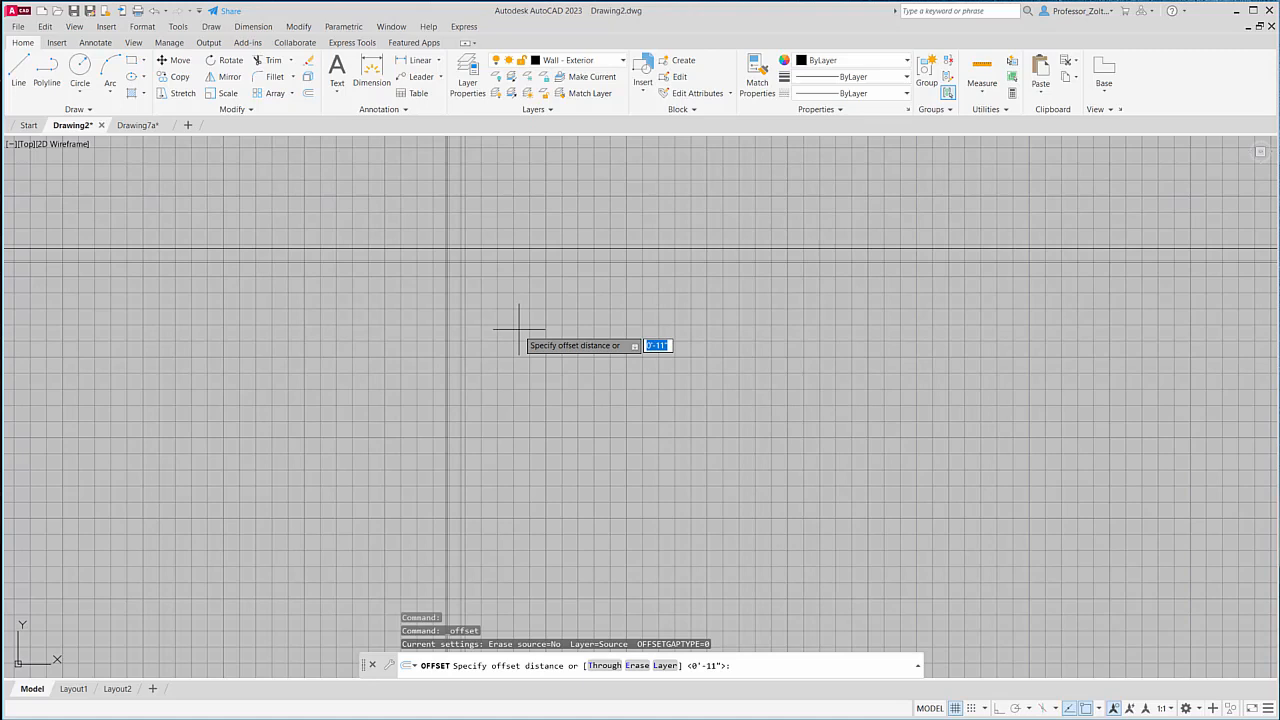
type("7")
type("5.5")
key("Return")
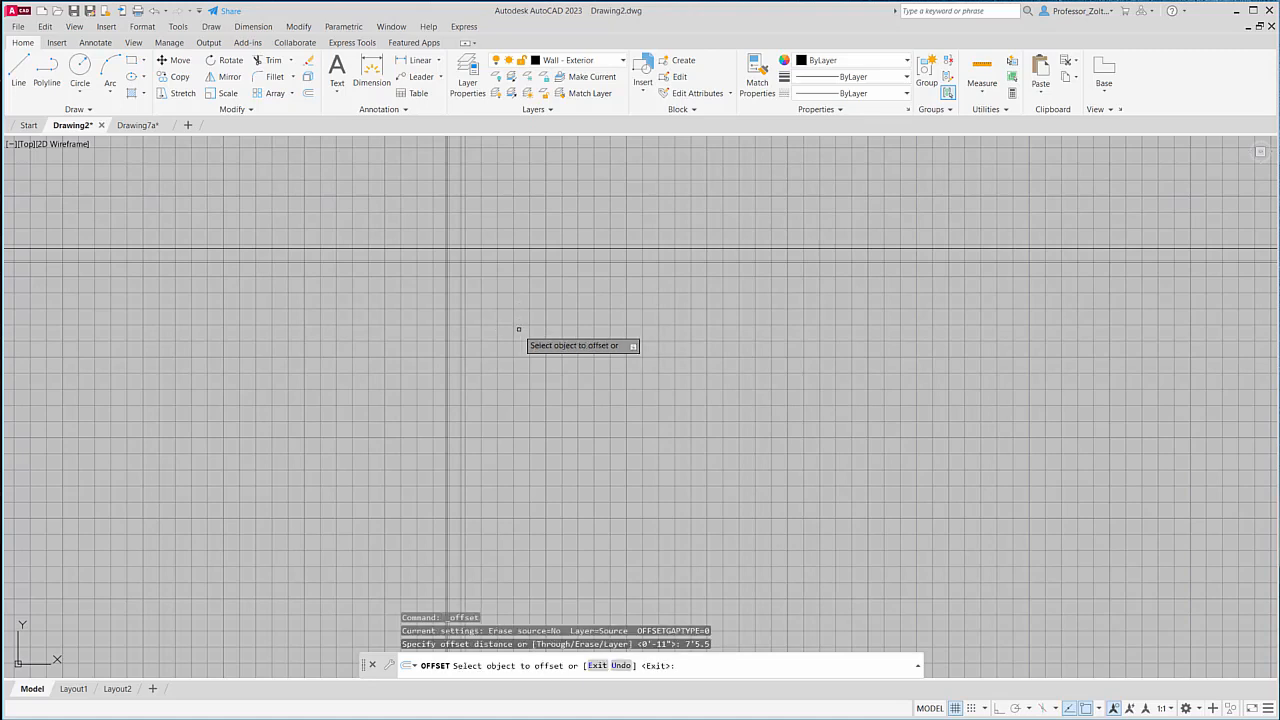
left_click(461, 286)
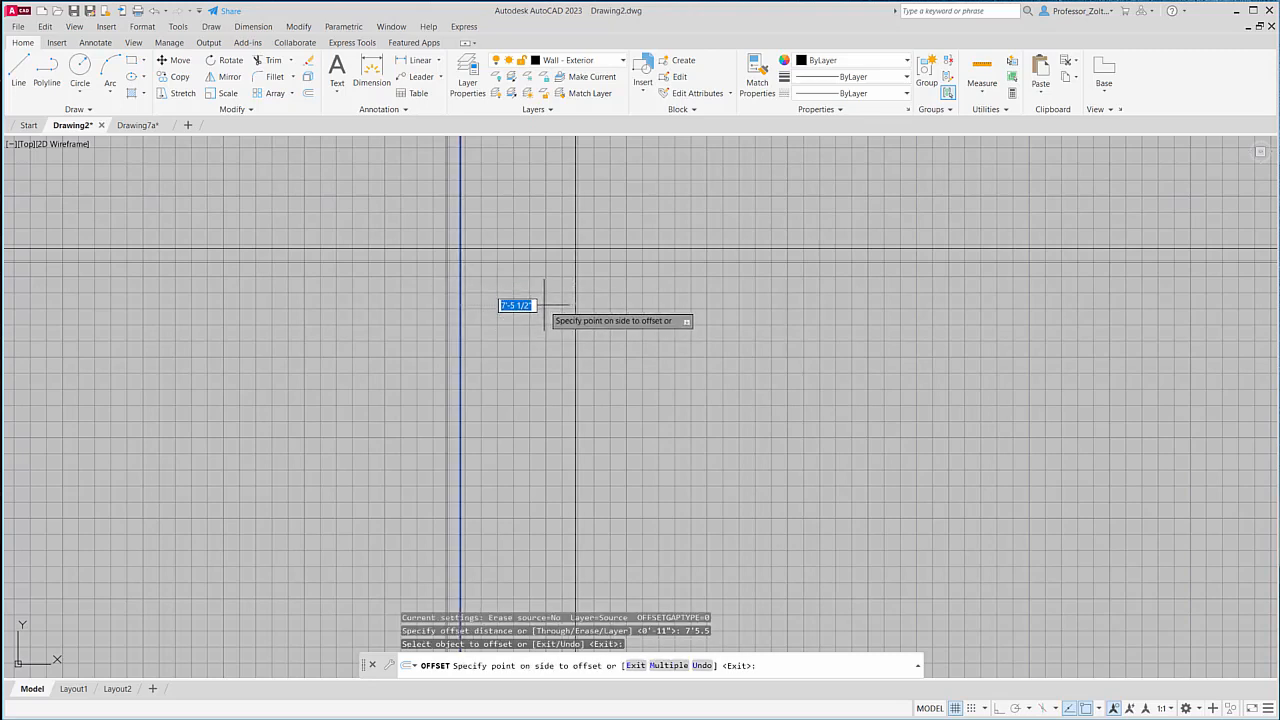
left_click(544, 305)
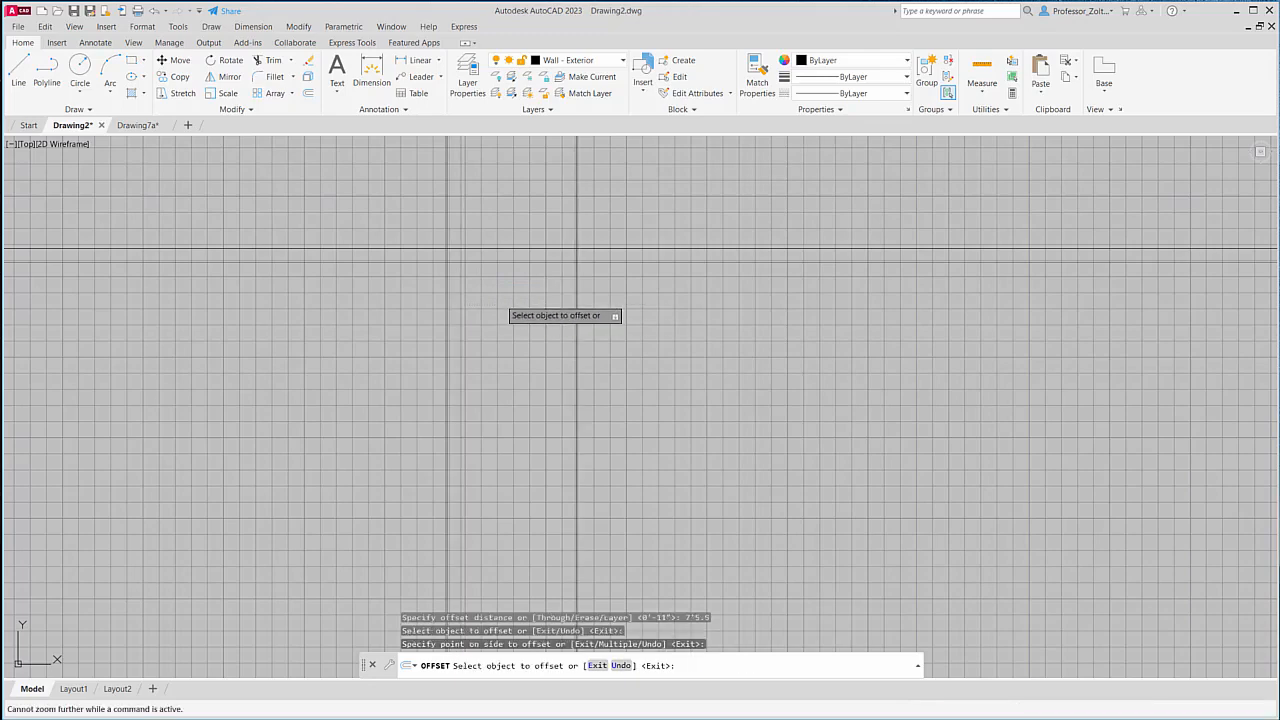
Offset the first interior wall face line 4.5 inches to the right to give that wall its thickness.
scroll(497, 306, "down", 5)
scroll(497, 306, "up", 5)
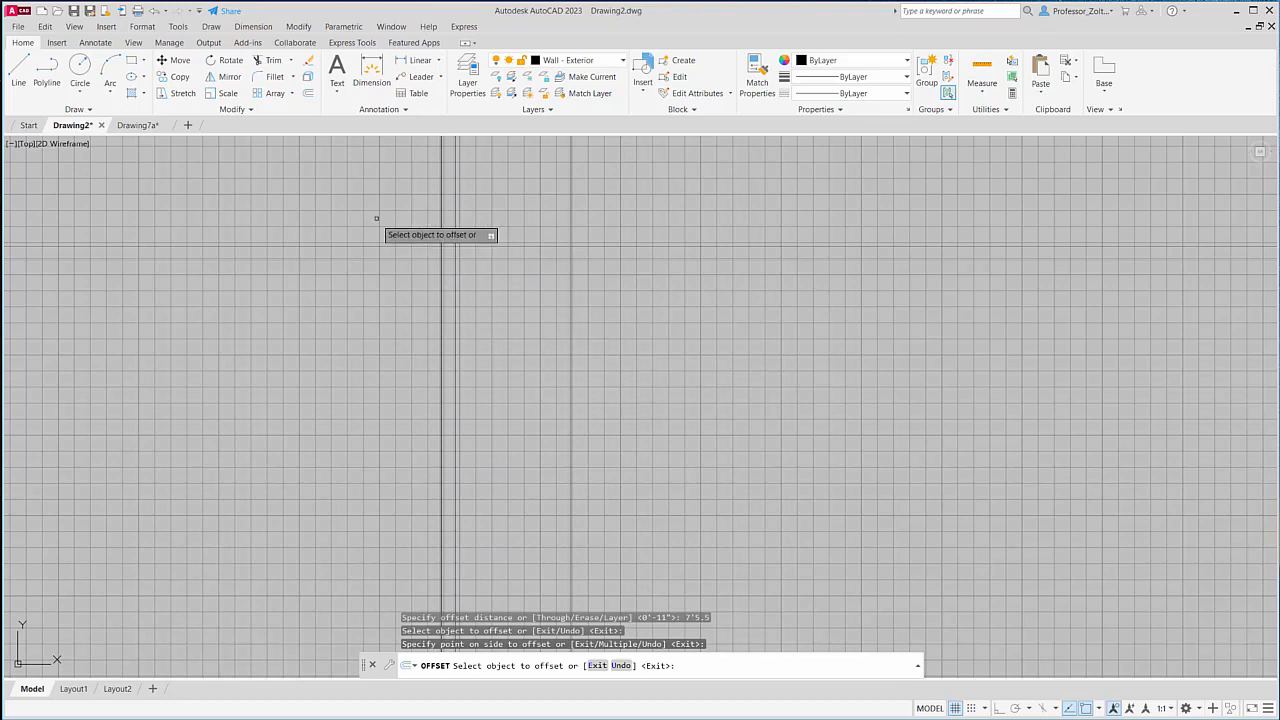
left_click(308, 93)
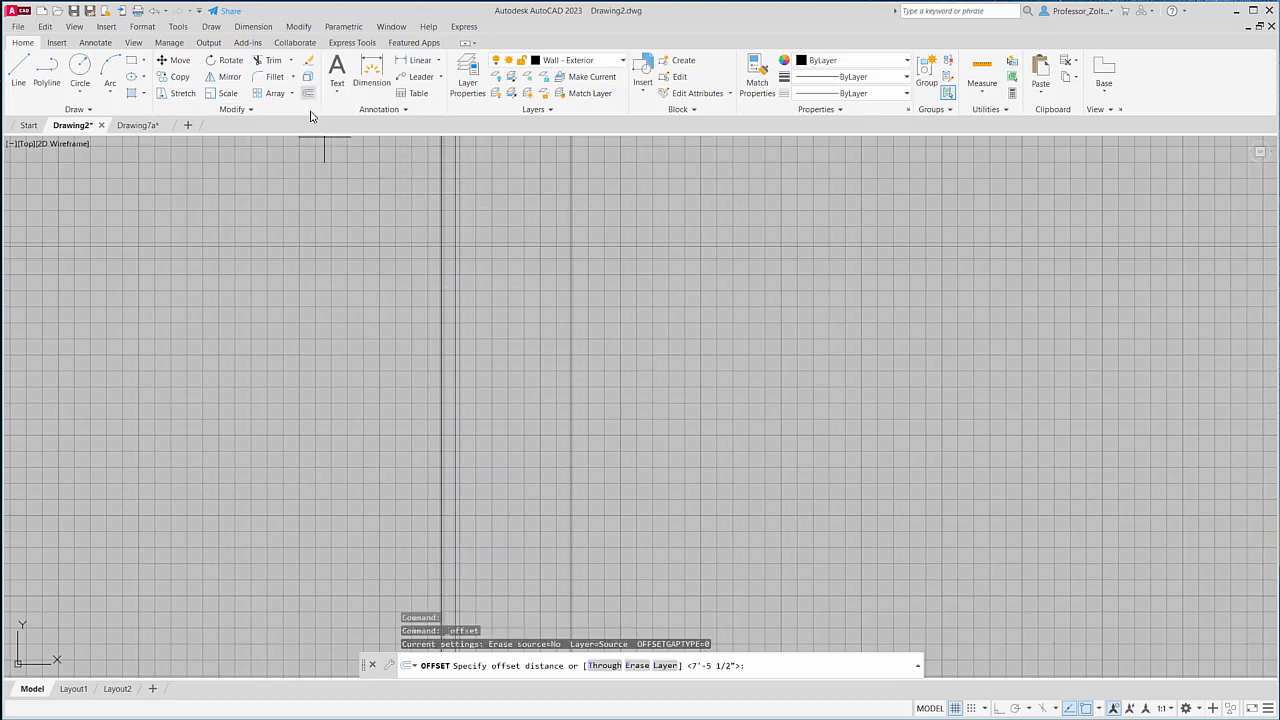
type("4.5")
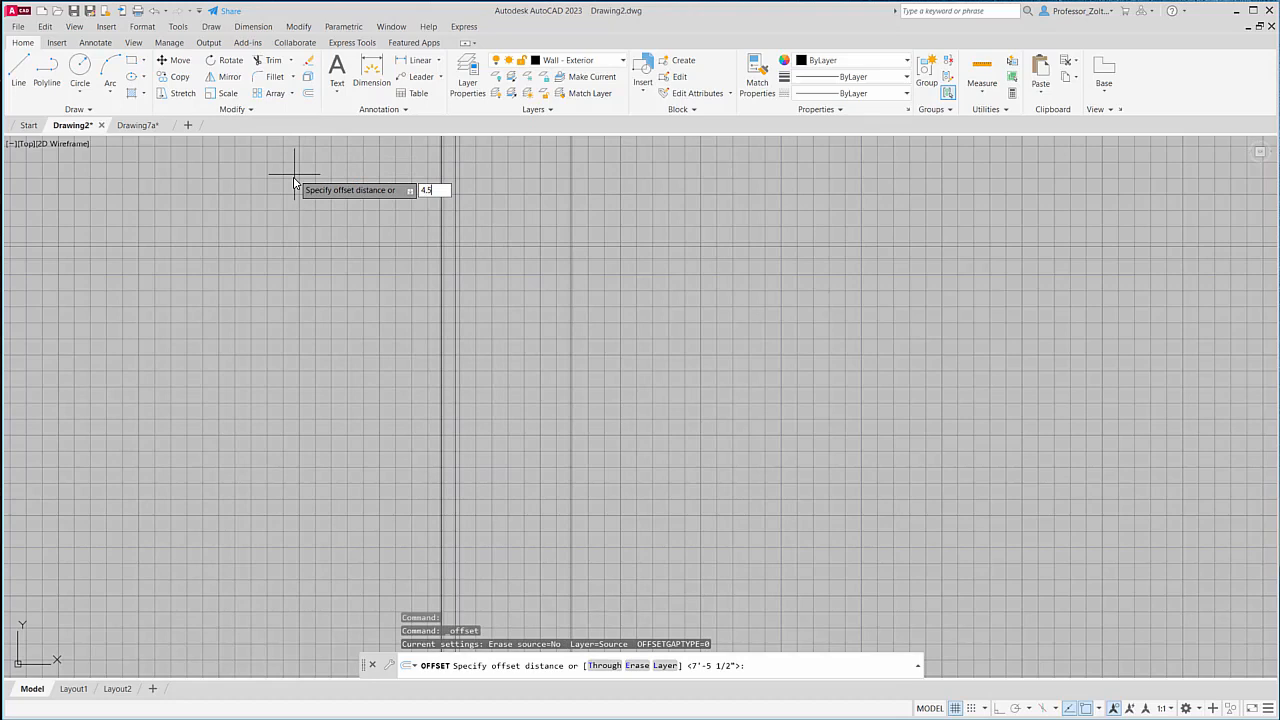
key("Return")
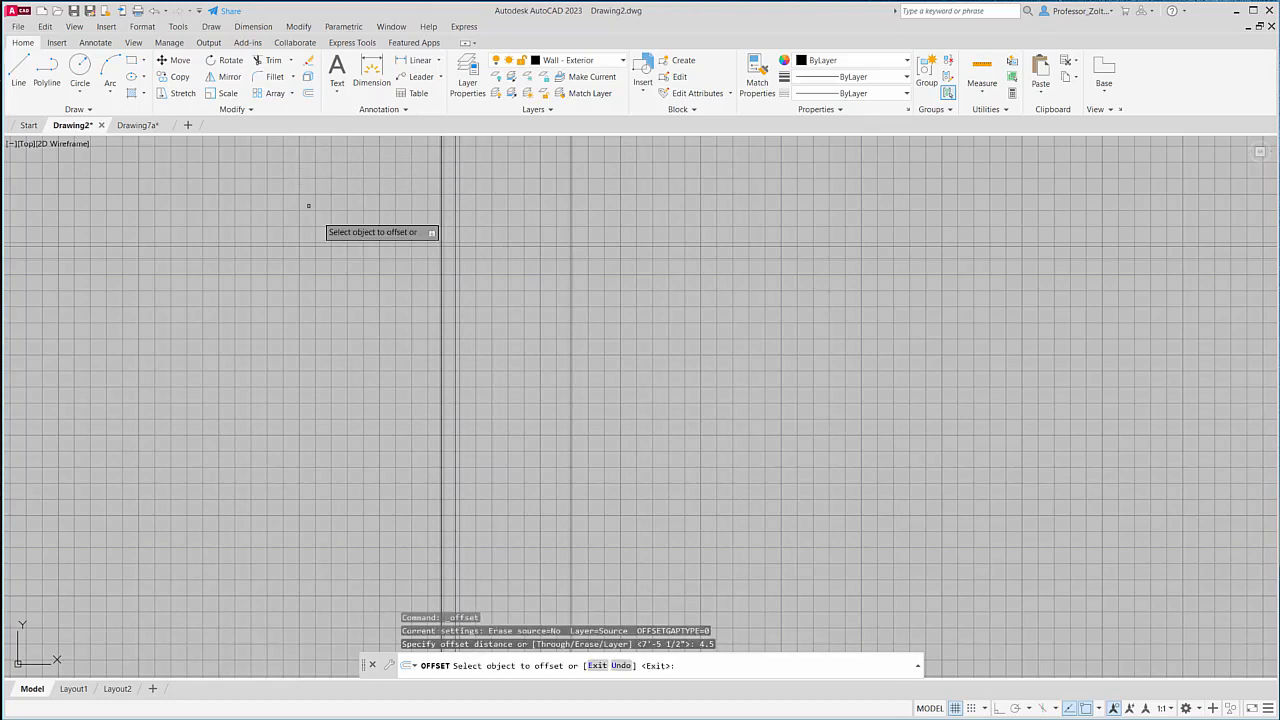
left_click(571, 326)
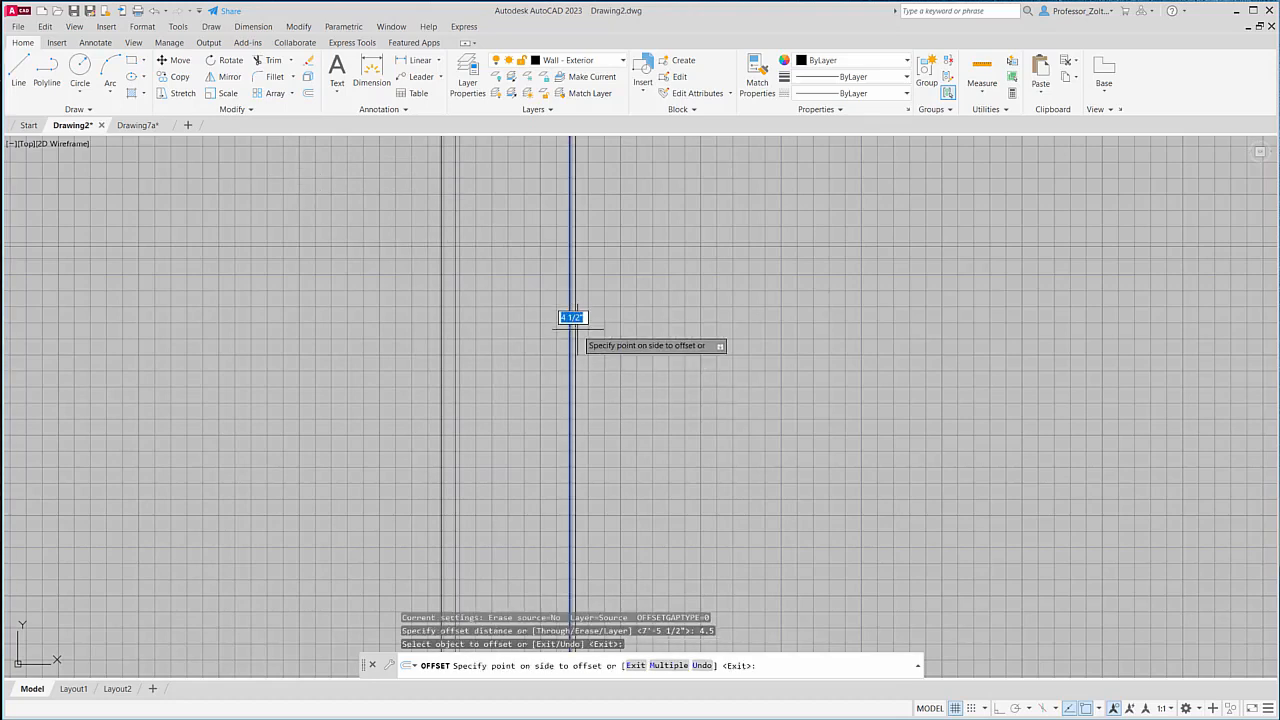
left_click(617, 337)
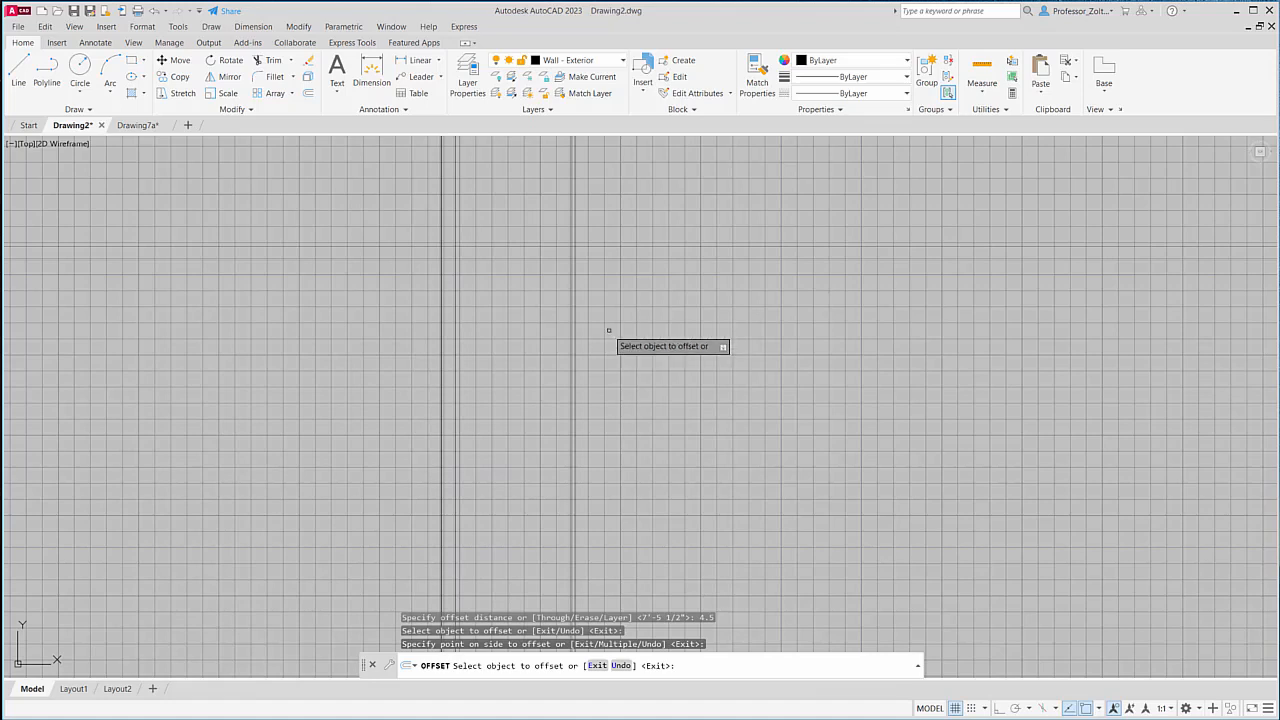
Offset the right-hand line of the first interior wall 3' to the right to mark the next wall's near face.
left_click(308, 93)
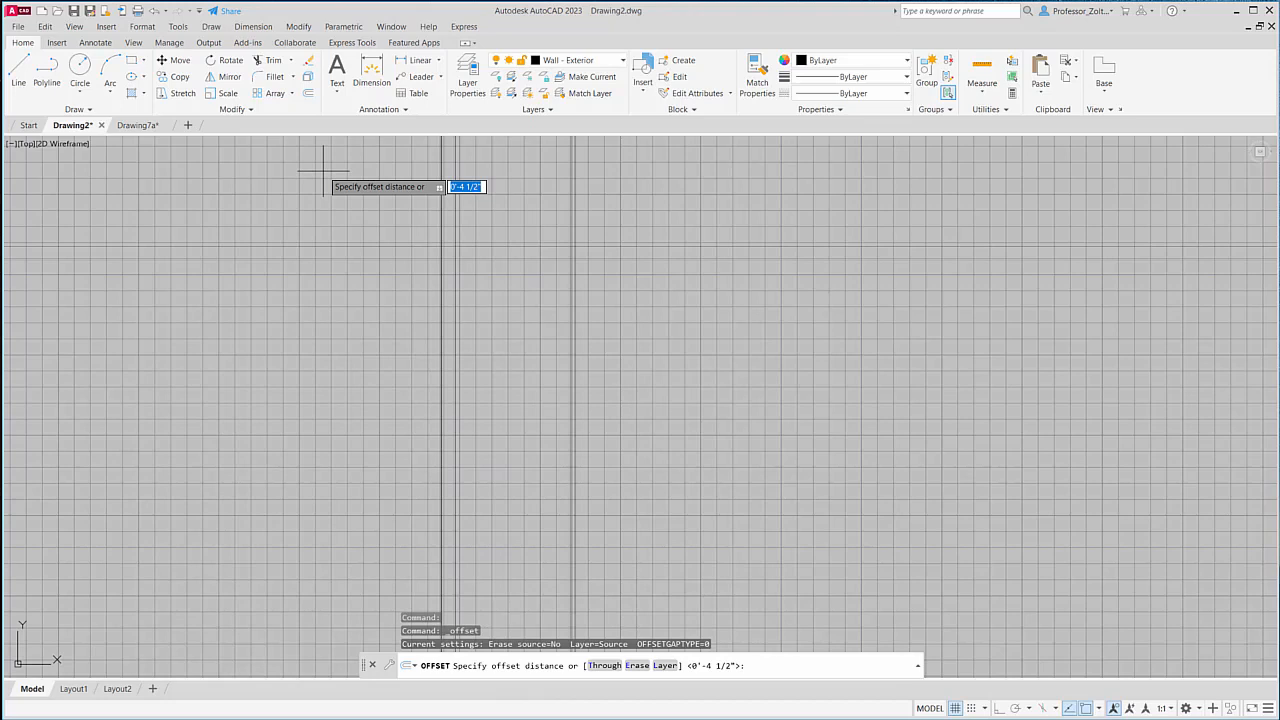
type("3")
key("Return")
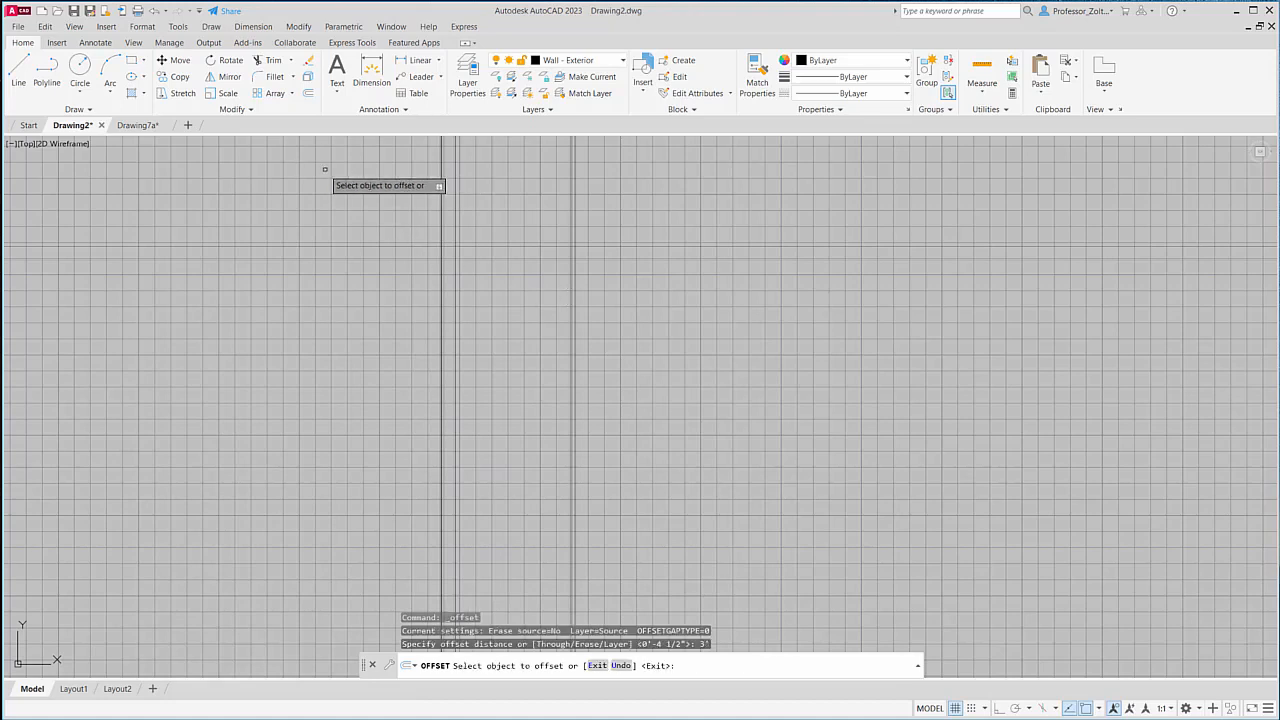
left_click(575, 305)
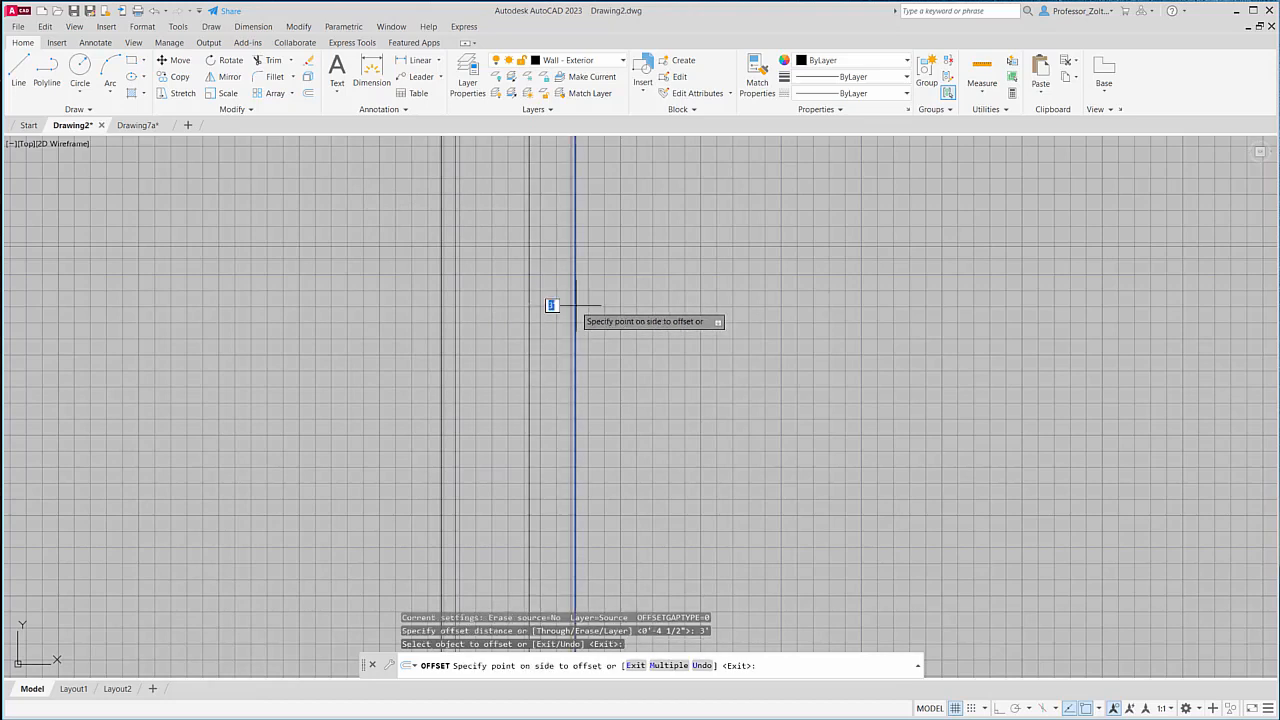
left_click(641, 321)
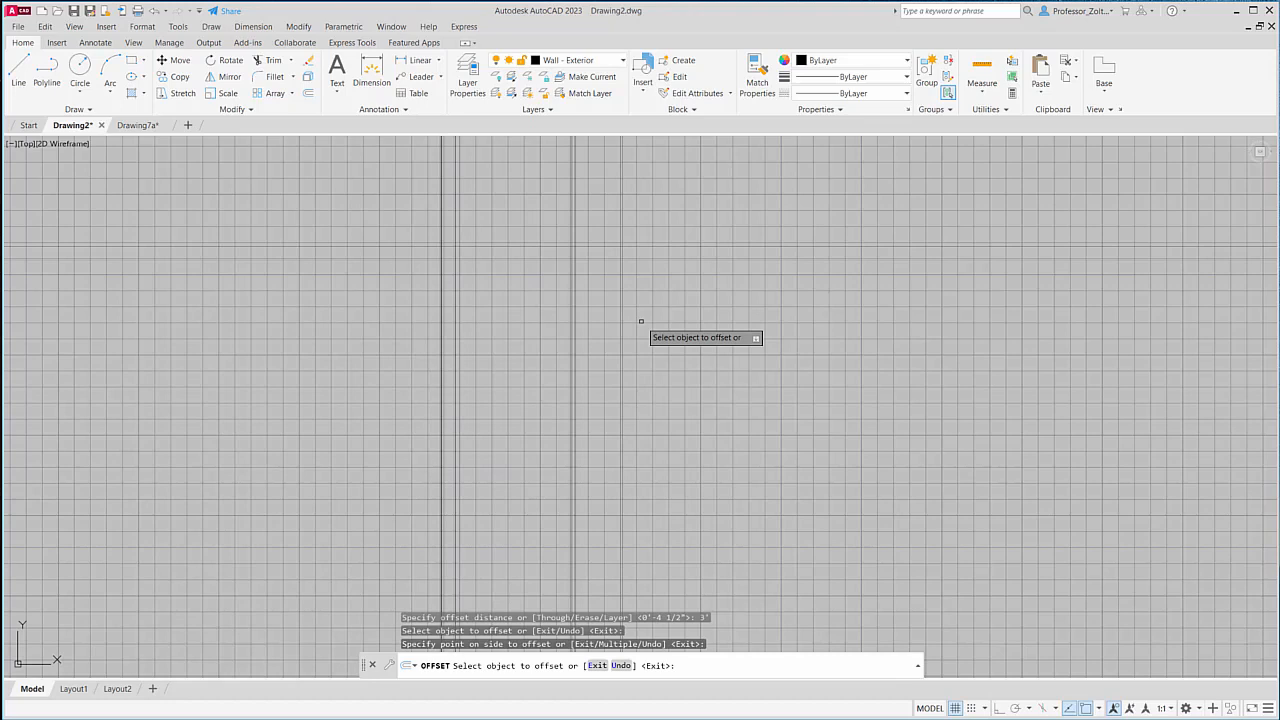
Offset the rightmost vertical line 4.5 inches to the right to complete the second interior wall.
left_click(309, 95)
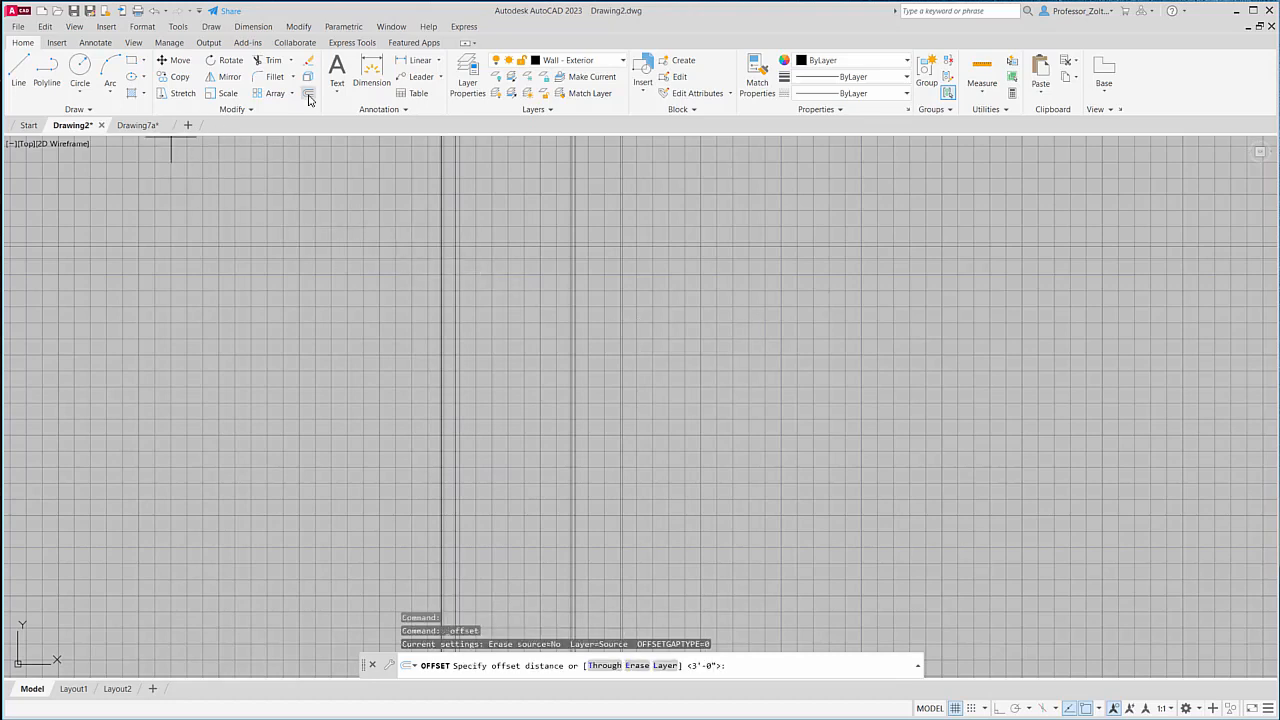
type("4.5")
key("Return")
left_click(622, 314)
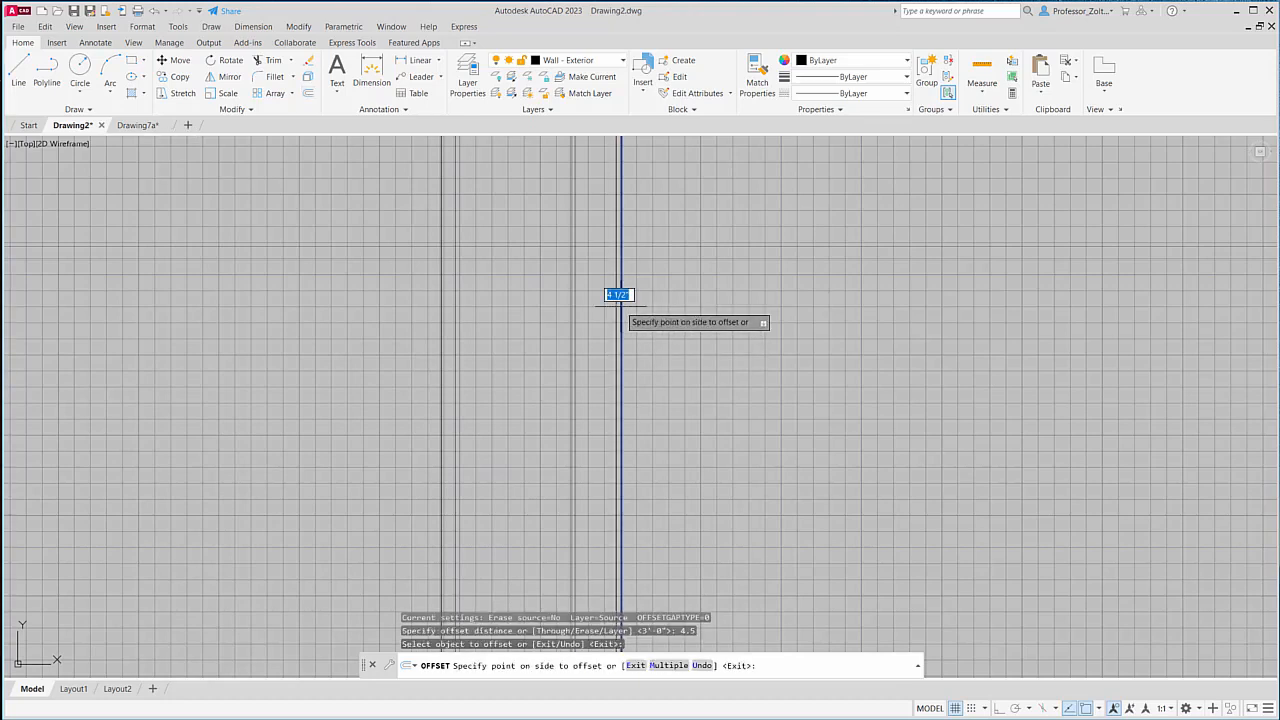
left_click(657, 314)
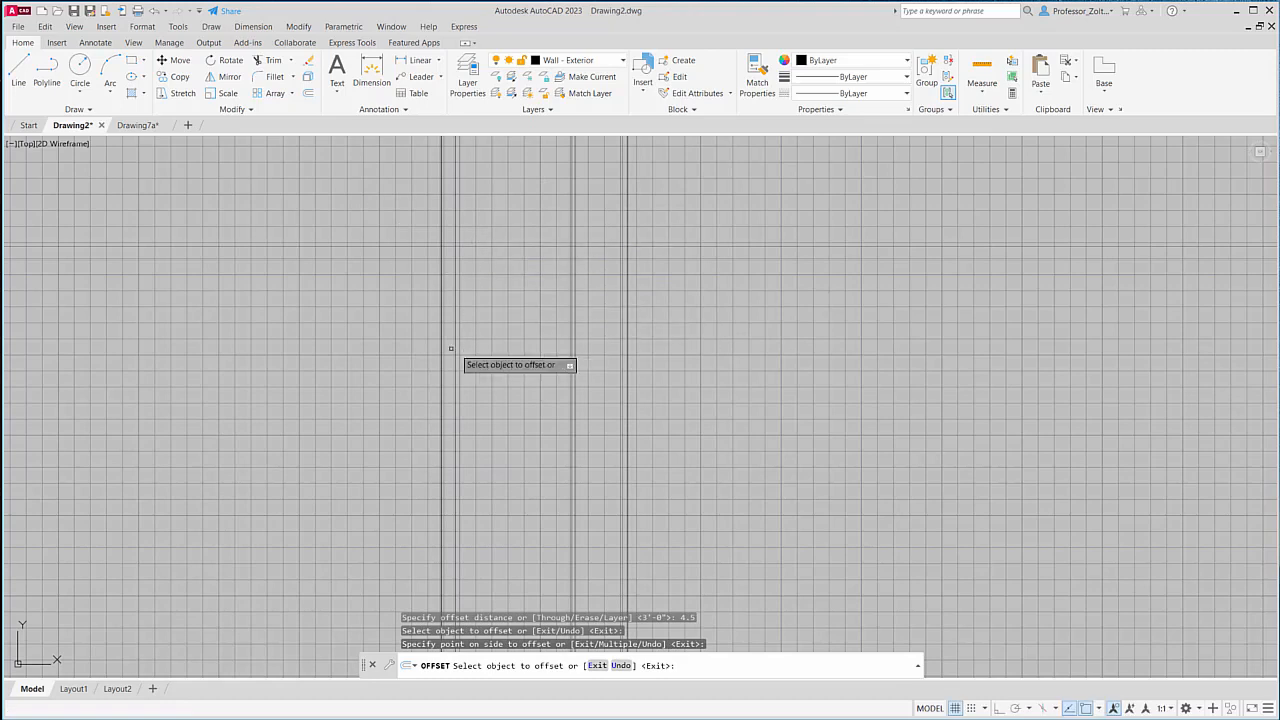
Trim all the vertical wall lines where they extend above the outer horizontal exterior wall line.
left_click(275, 62)
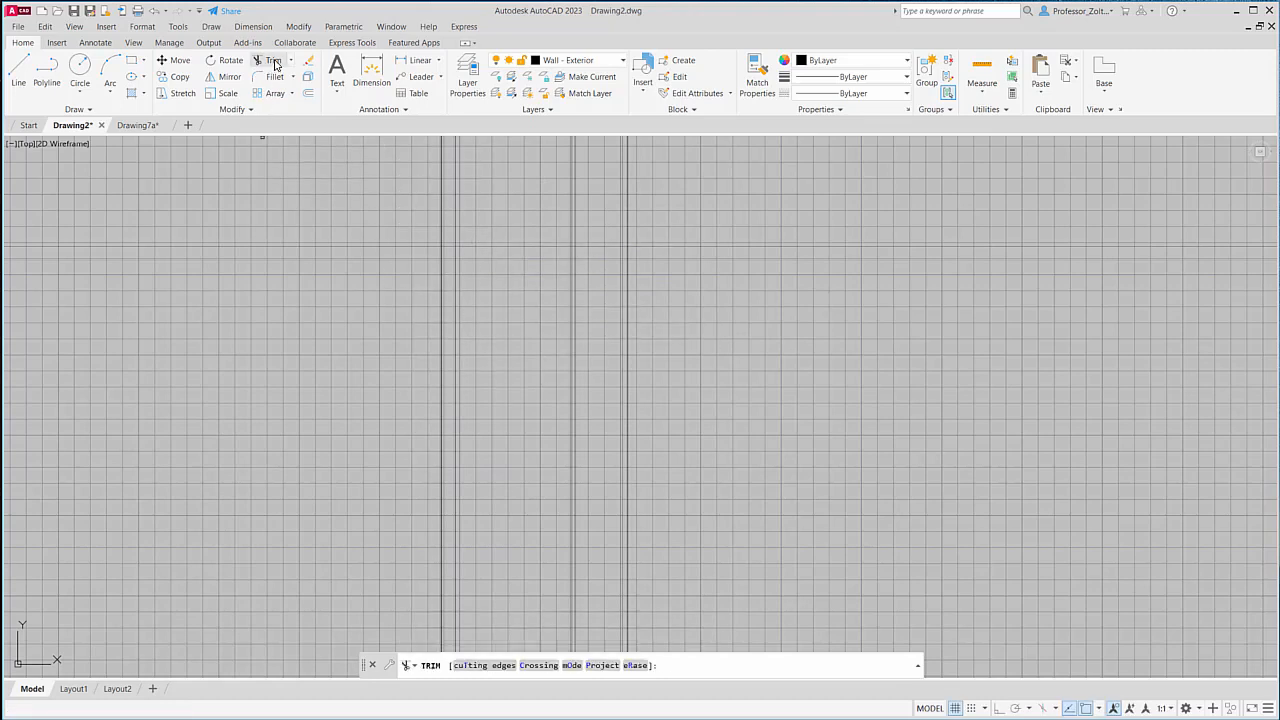
left_click(658, 229)
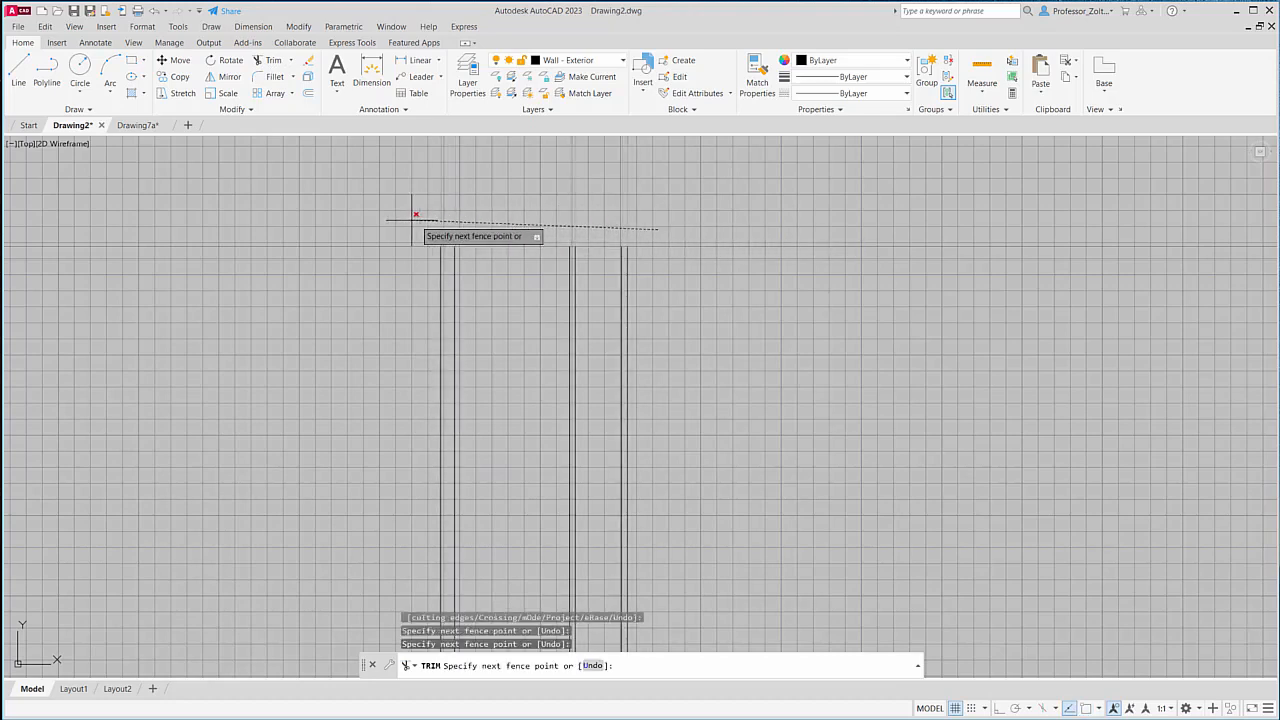
key("Return")
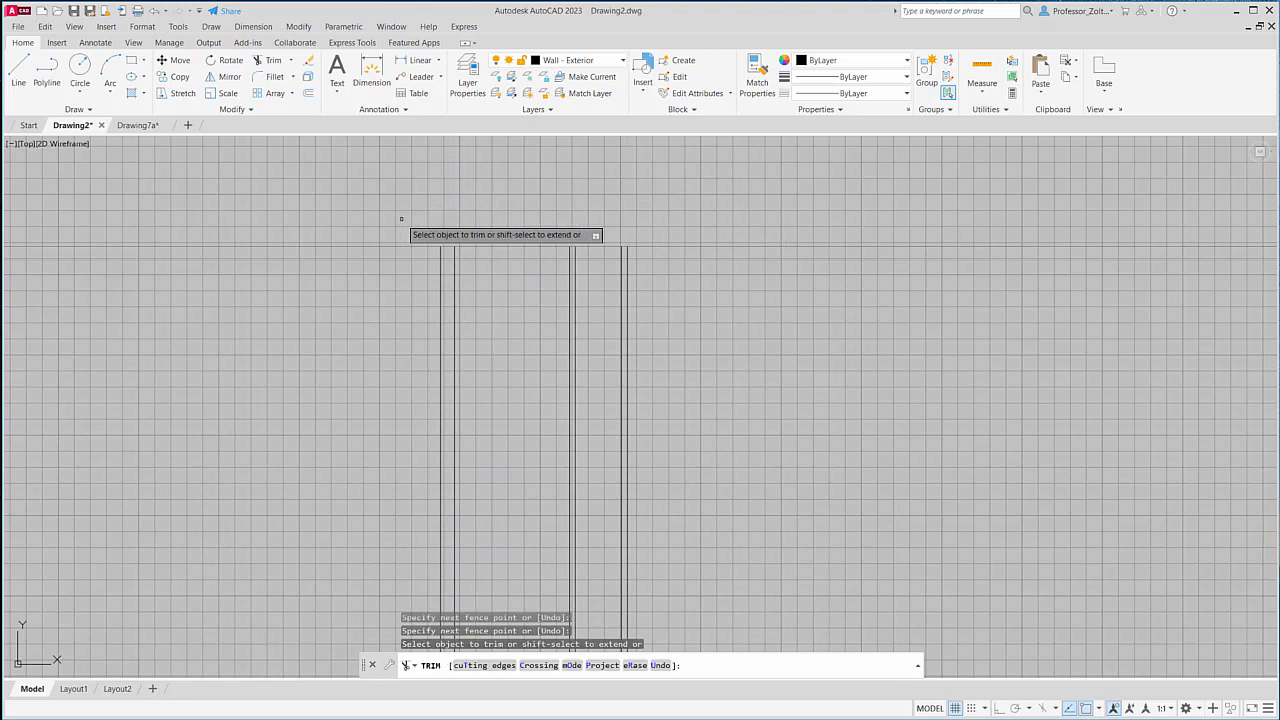
key("Return")
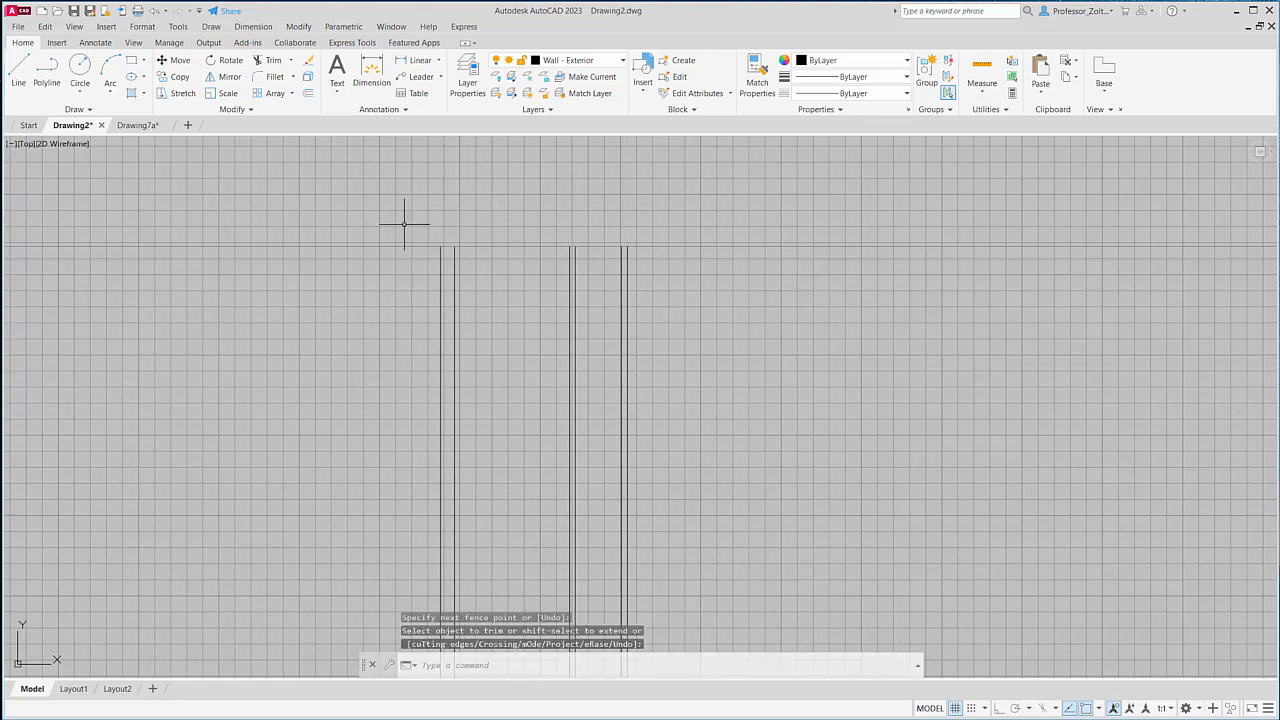
Trim both horizontal wall lines where they extend left of the outer vertical exterior wall line.
key("Return")
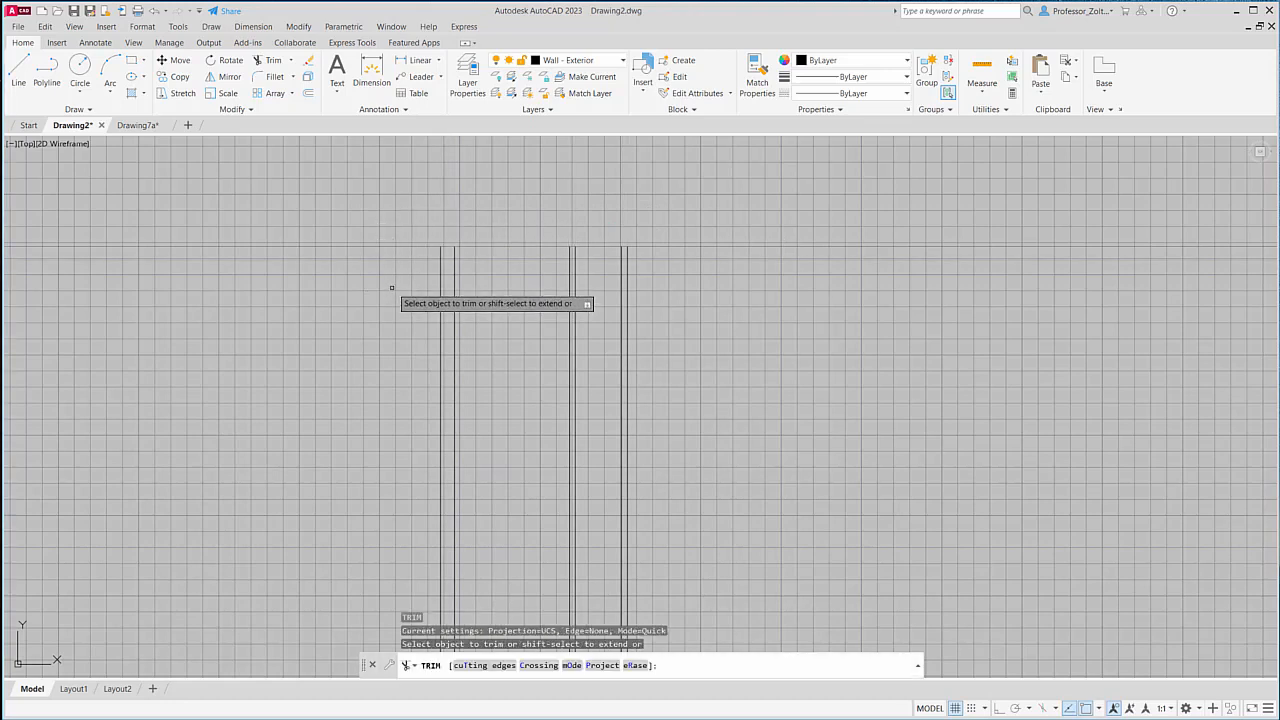
left_click(396, 294)
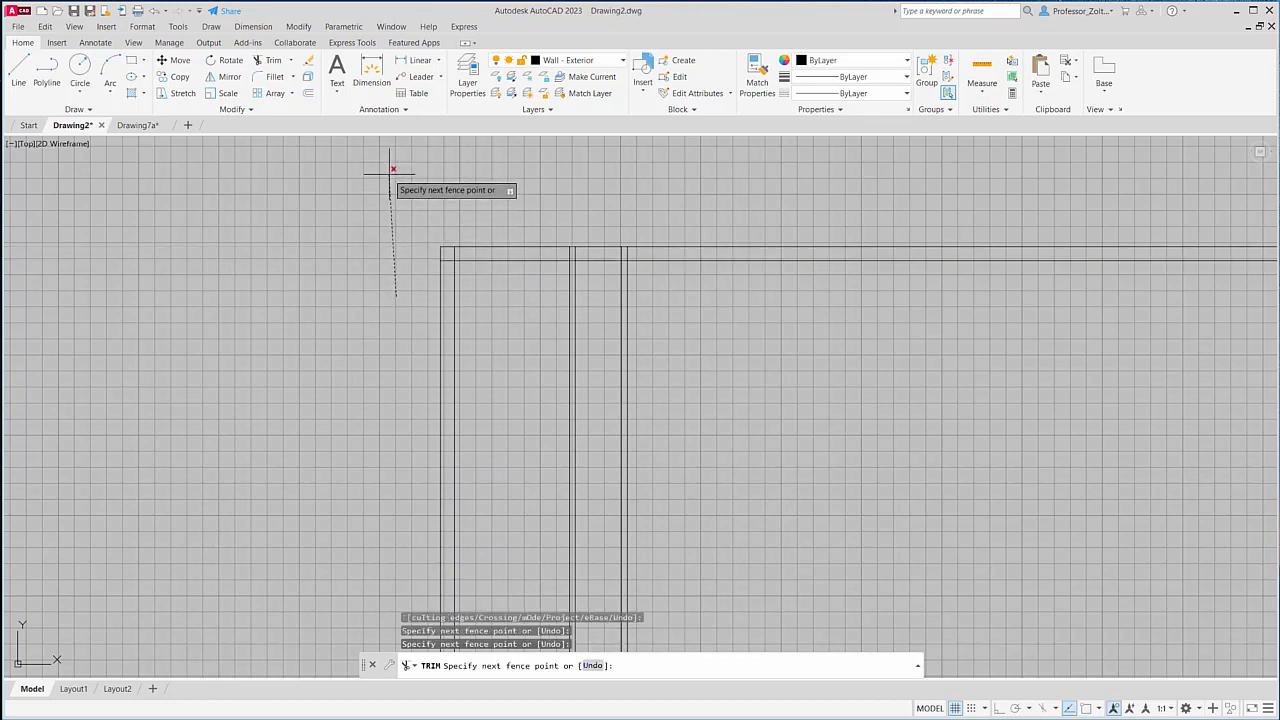
key("Return")
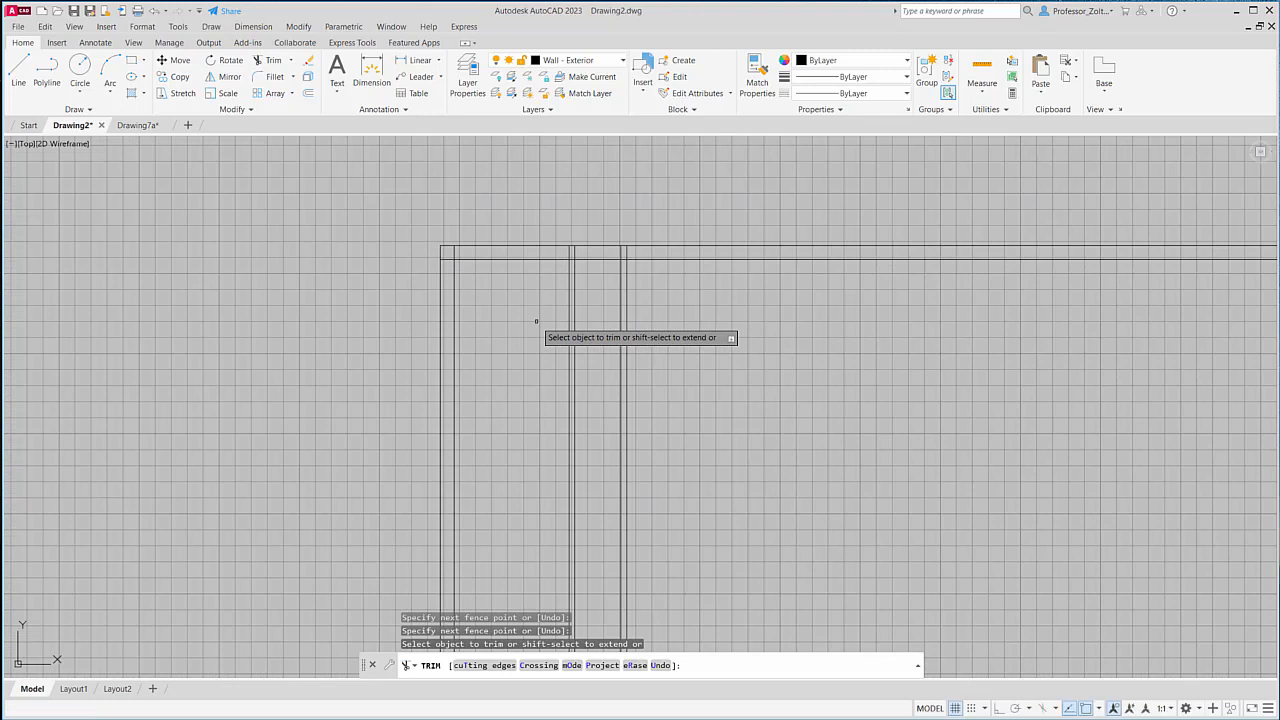
key("Escape")
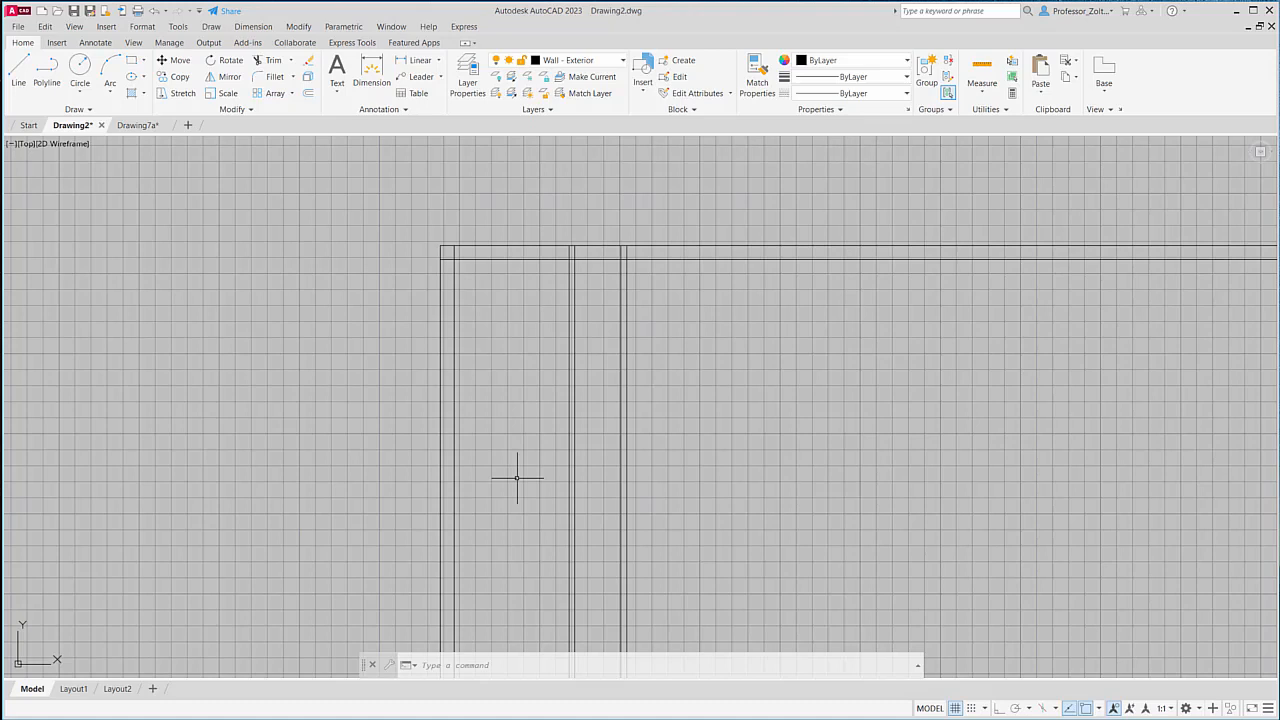
Move the inner horizontal line and the five vertical lines inside the outer wall line to the Wall - Interior layer.
left_click(648, 335)
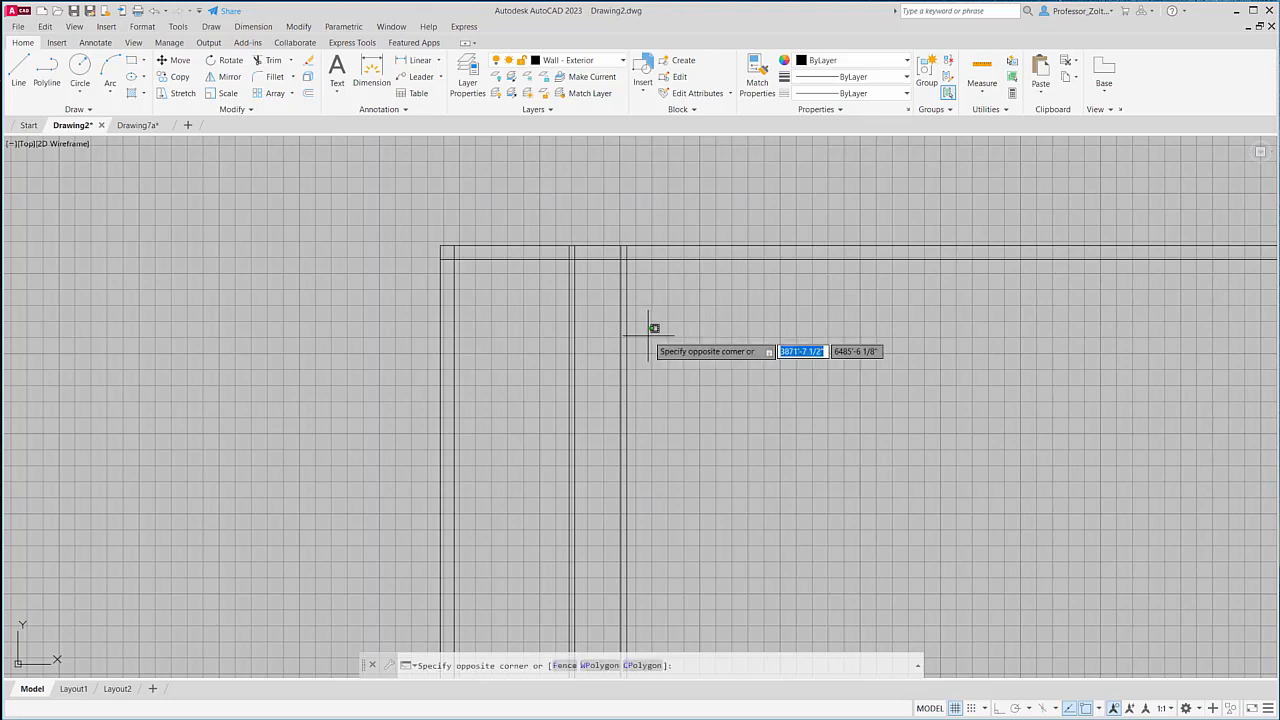
left_click(453, 250)
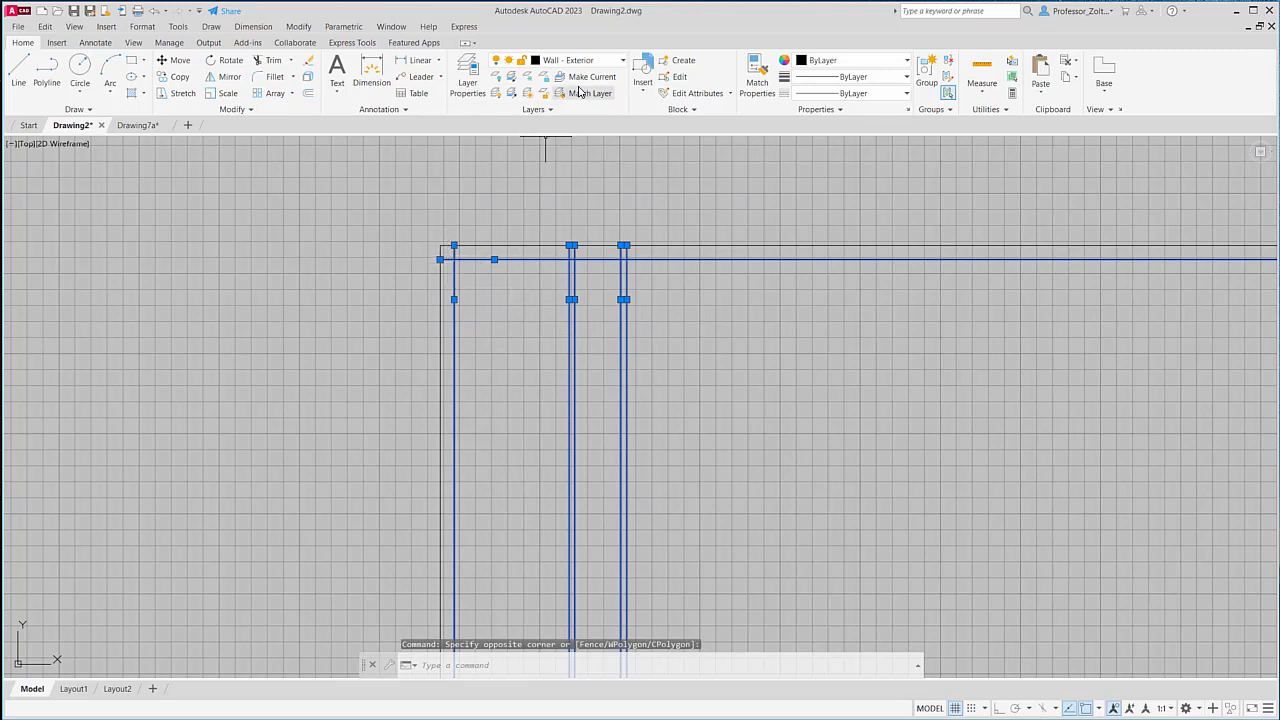
left_click(622, 60)
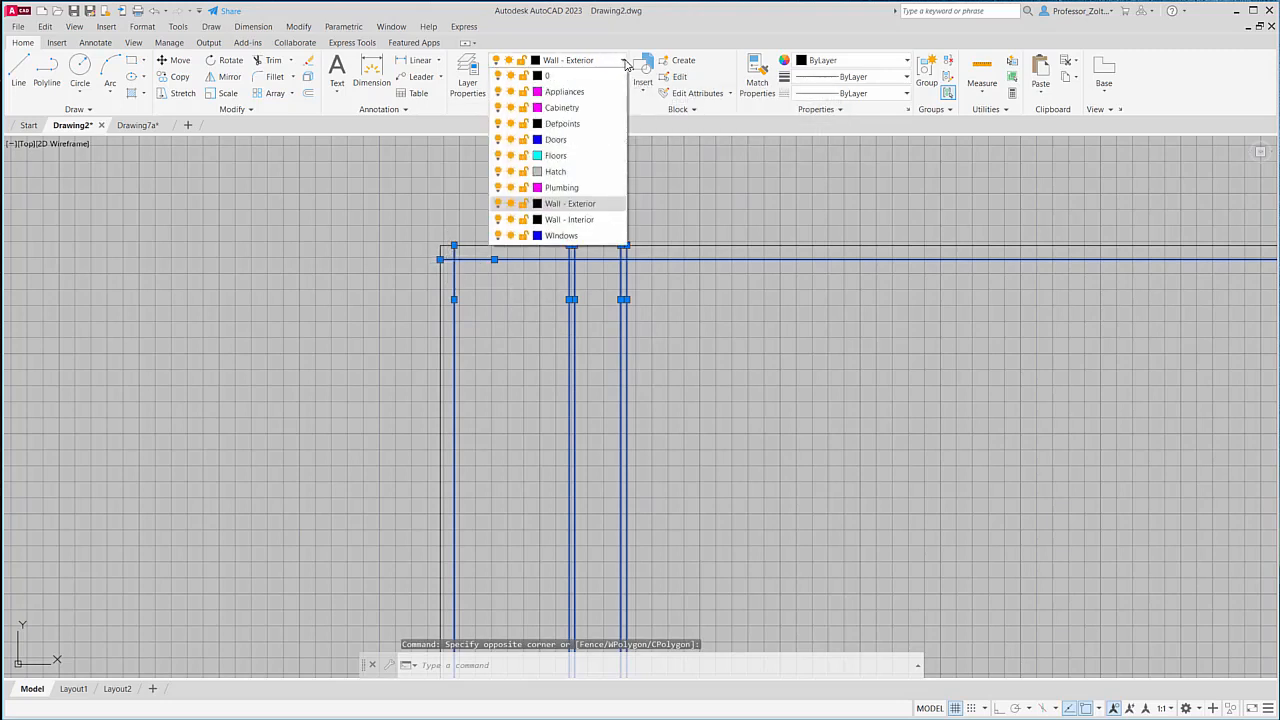
left_click(589, 221)
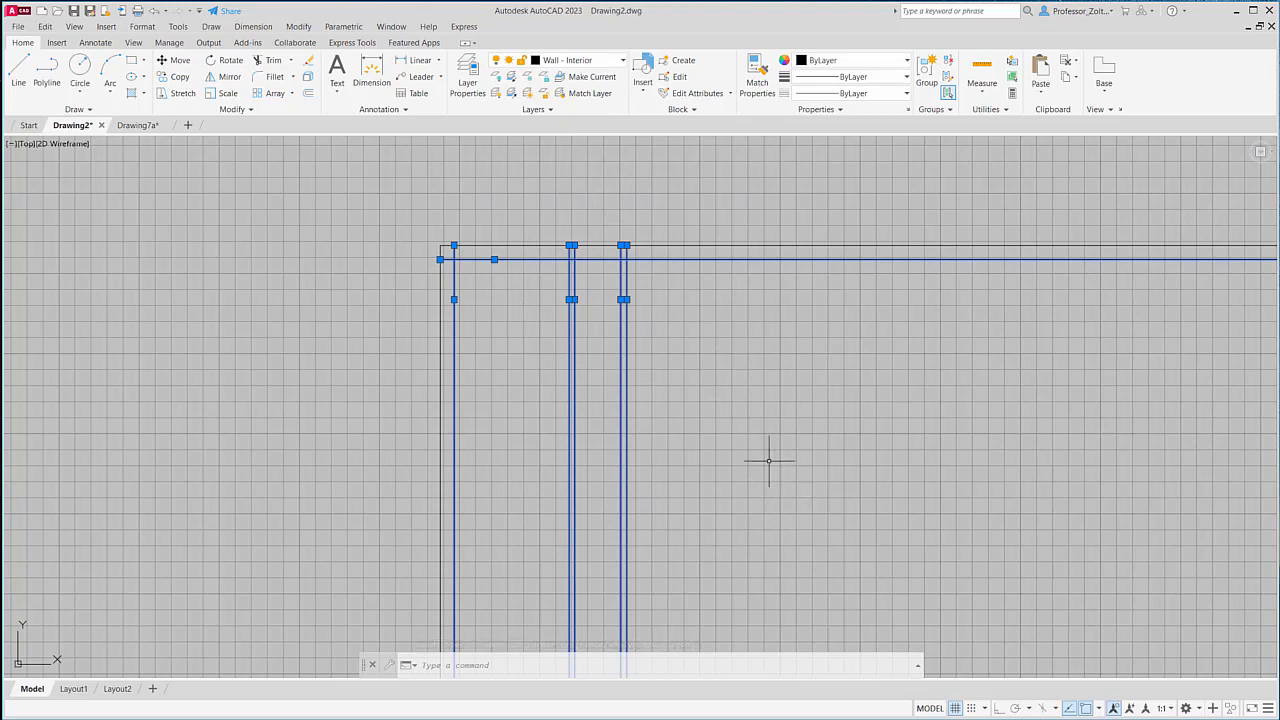
key("Escape")
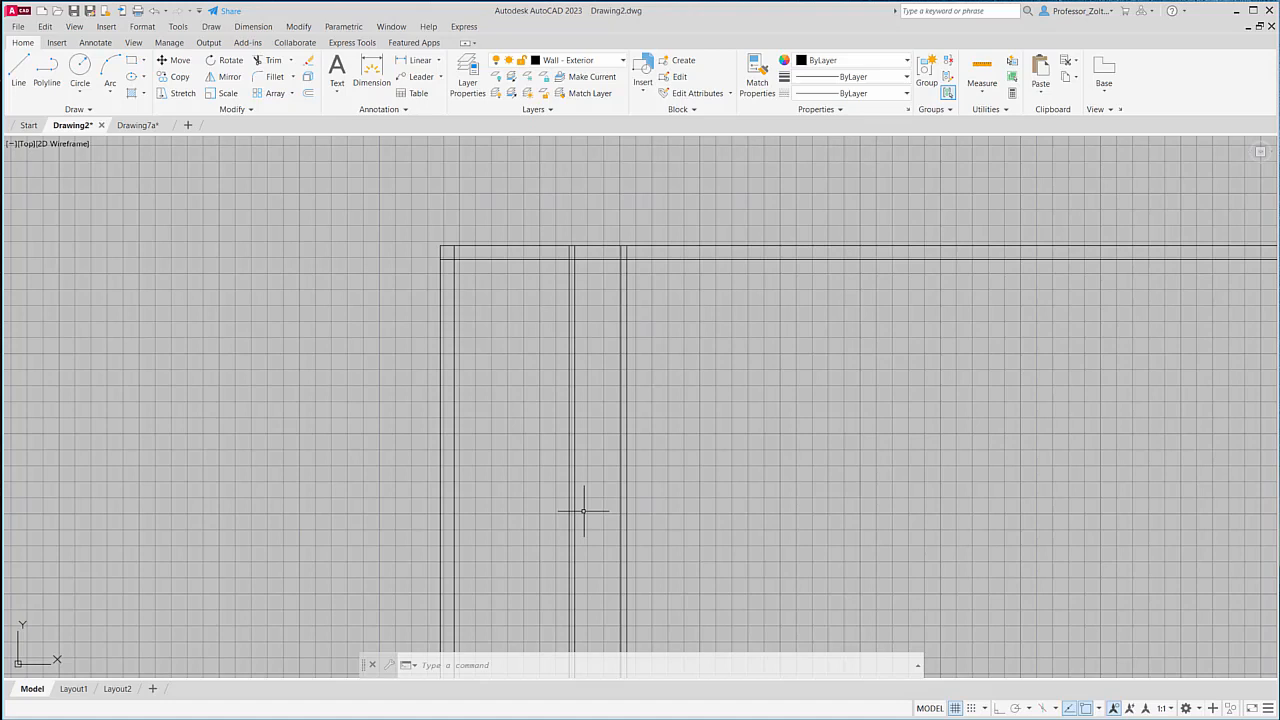
Offset the inner horizontal wall line 6'4" downward to mark the upper face of a horizontal interior wall.
left_click(309, 94)
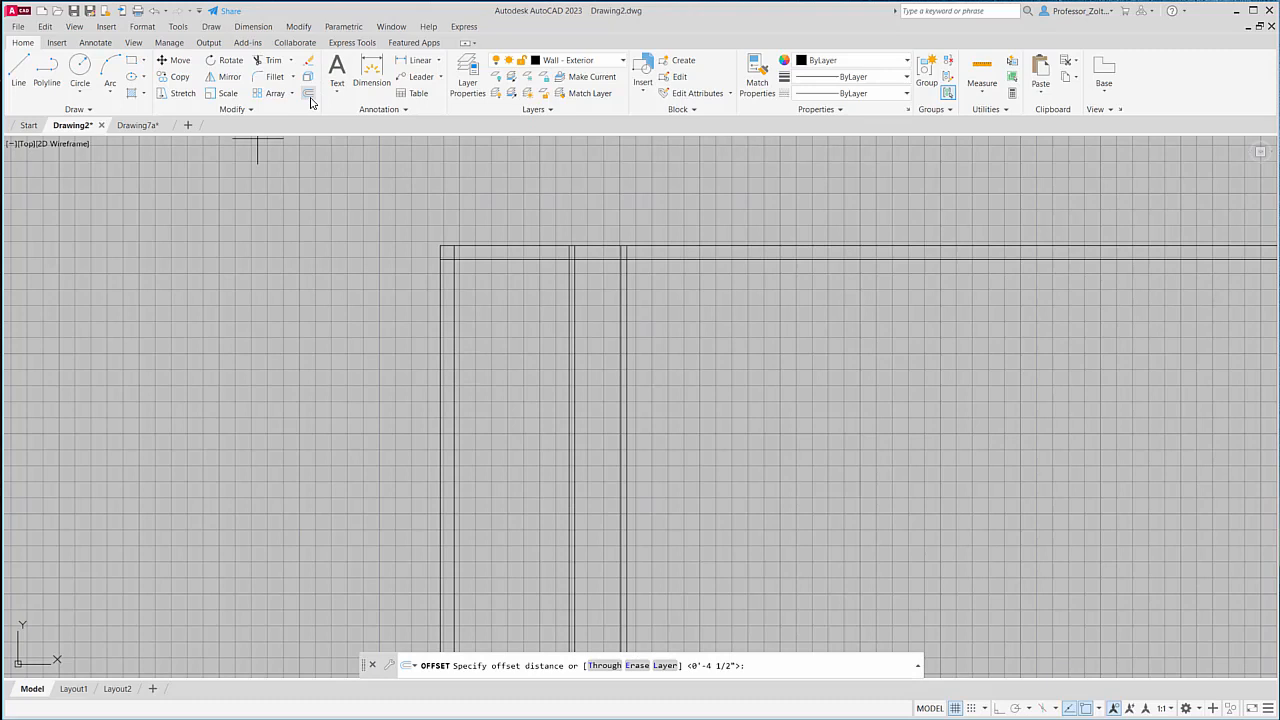
type("6\"")
type("4")
key("Return")
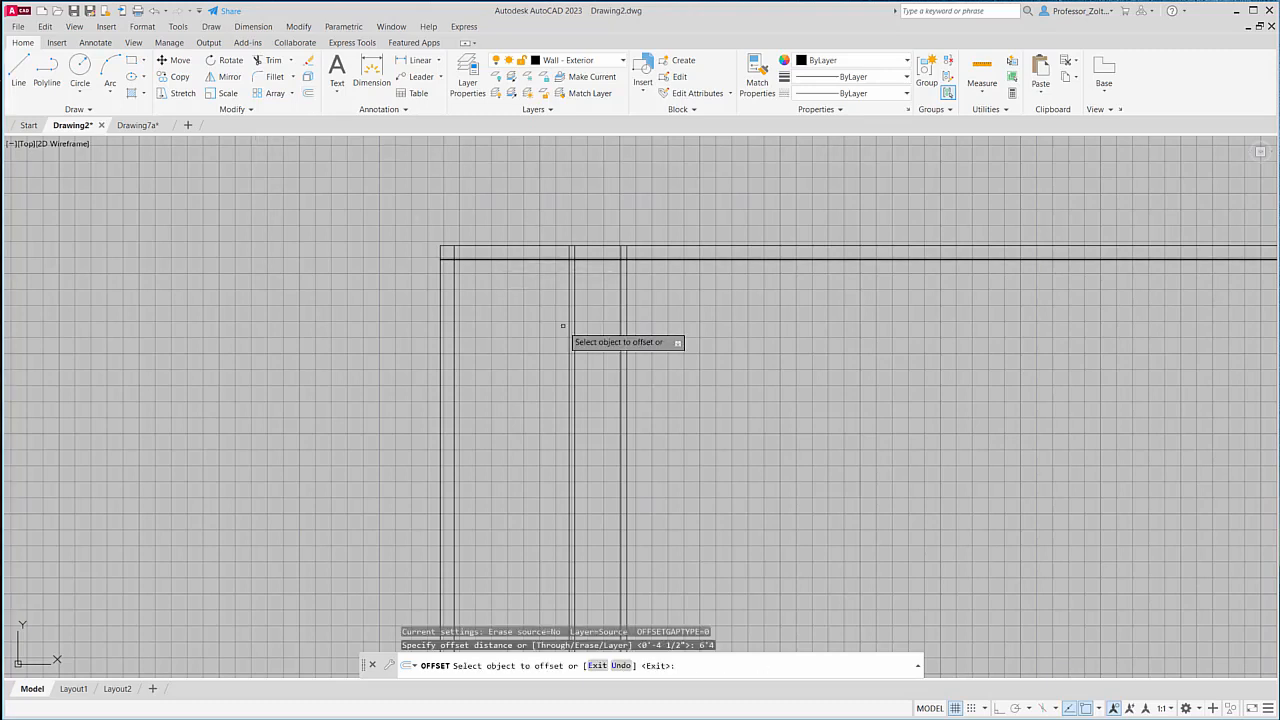
left_click(548, 258)
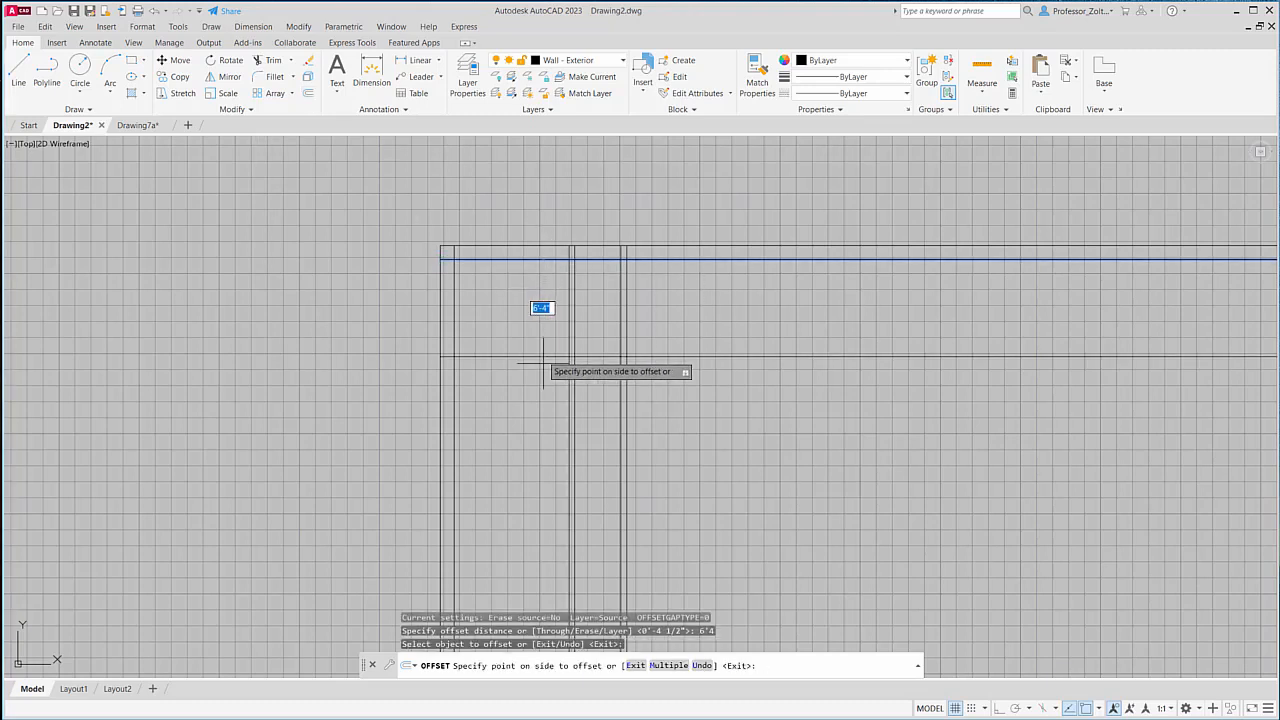
left_click(542, 377)
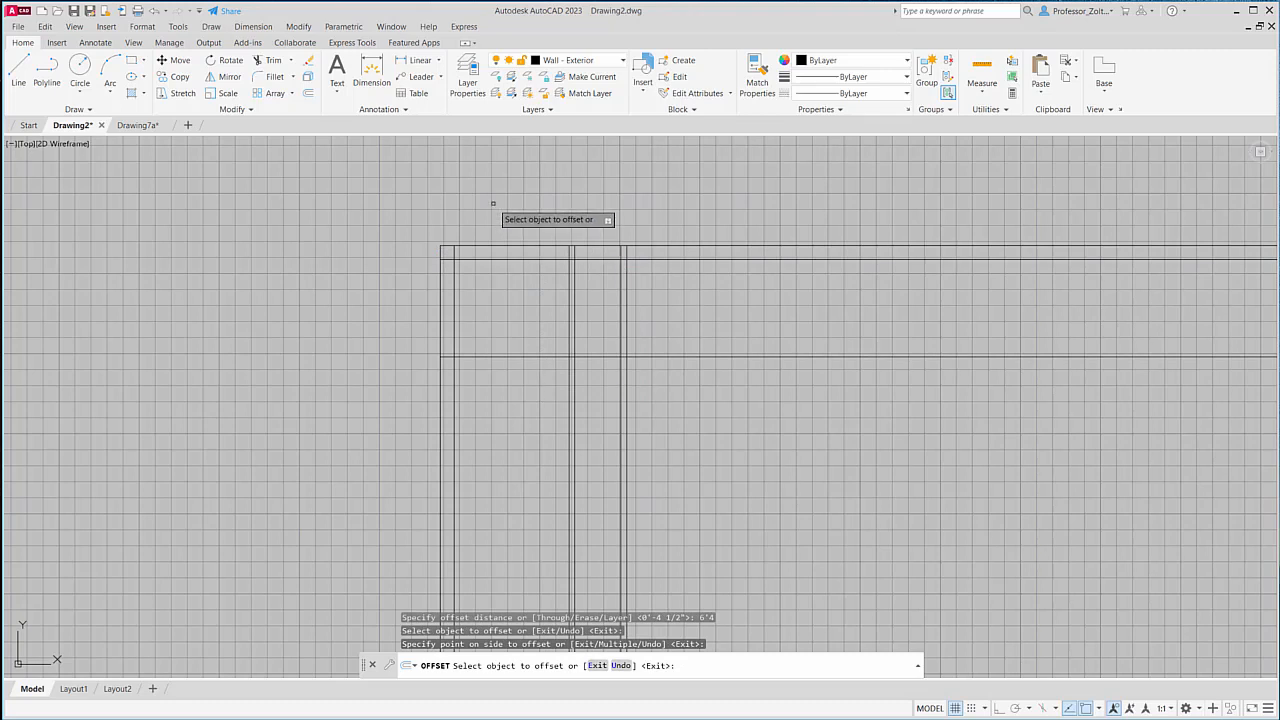
Offset the new horizontal interior wall line 4 inches downward to form the wall's thickness.
left_click(309, 93)
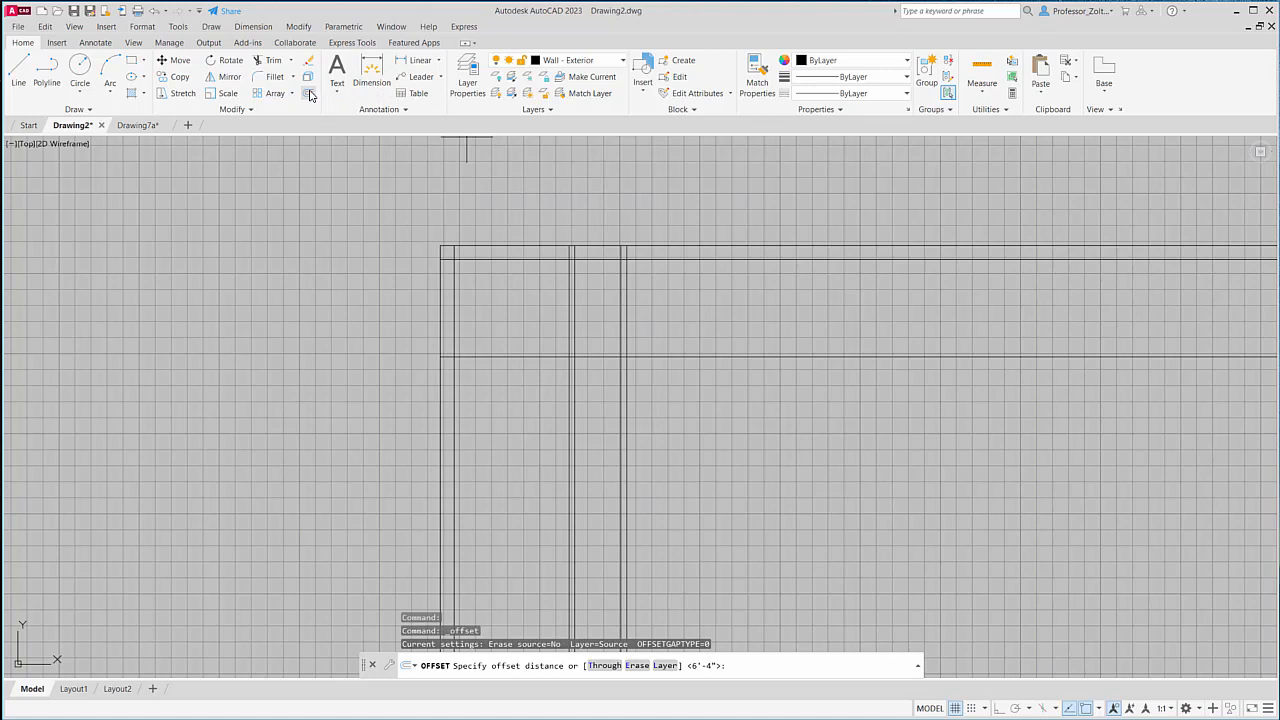
type("4")
key("Return")
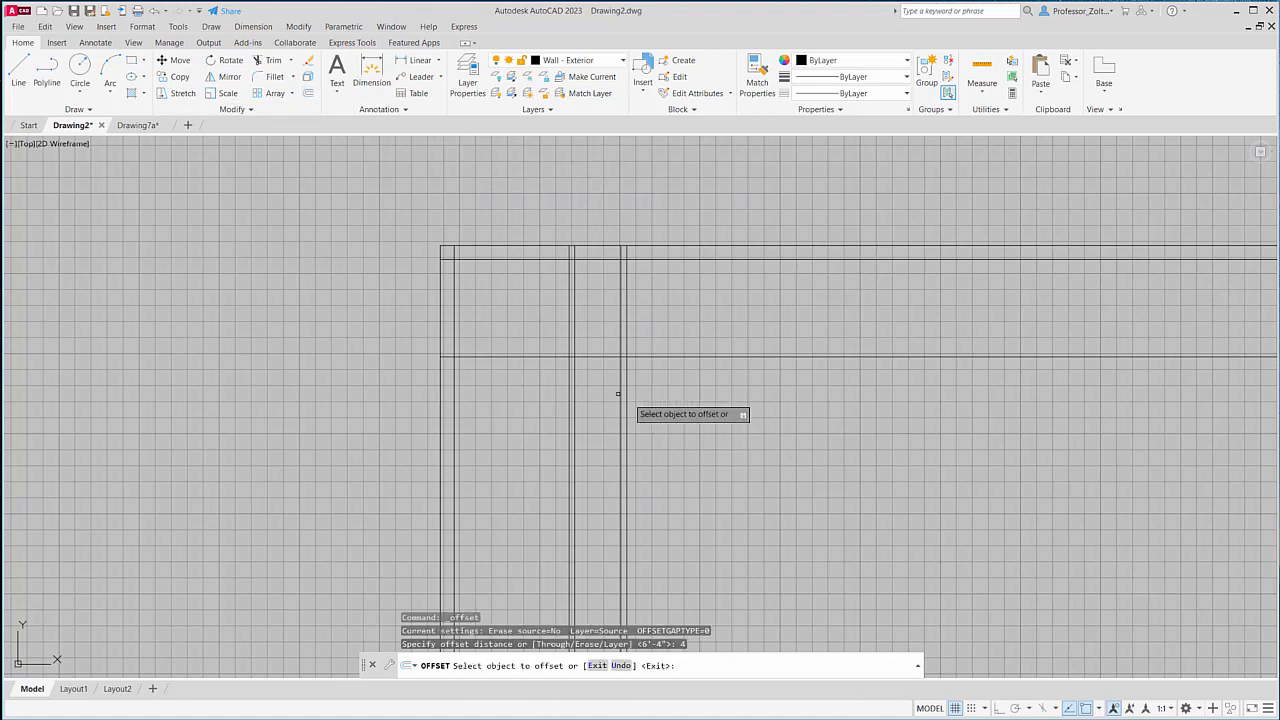
left_click(563, 356)
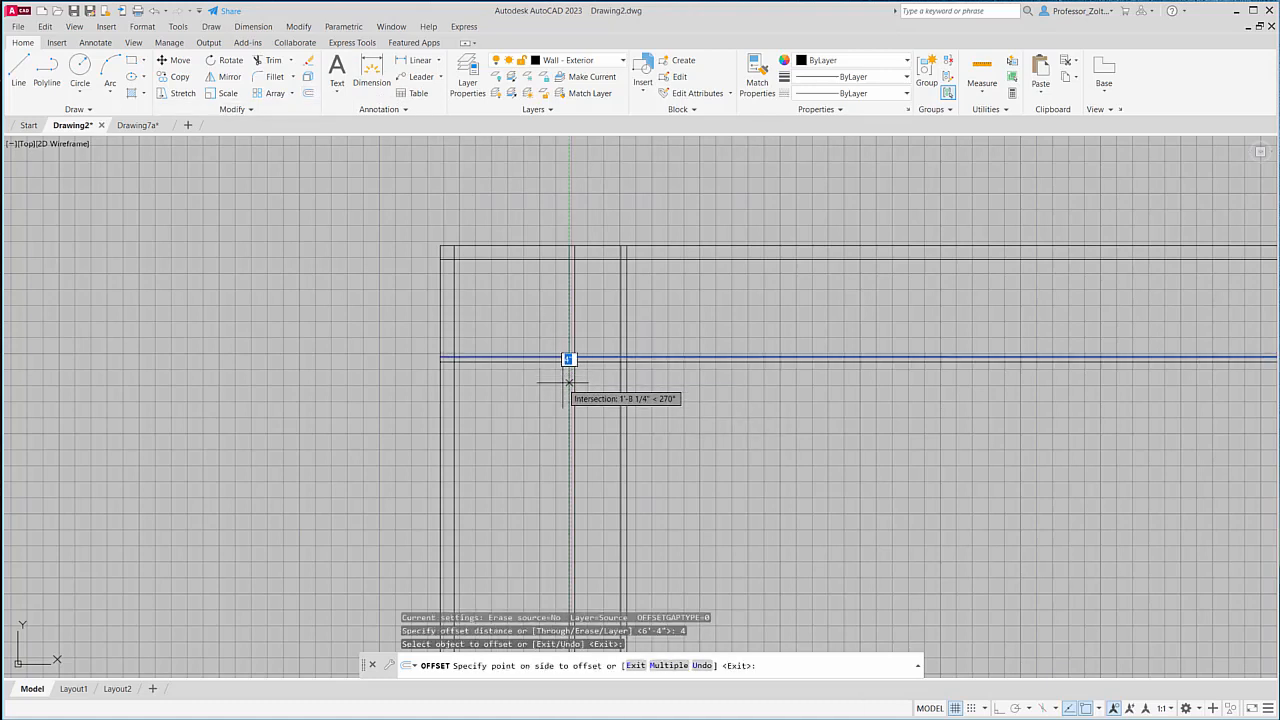
left_click(566, 382)
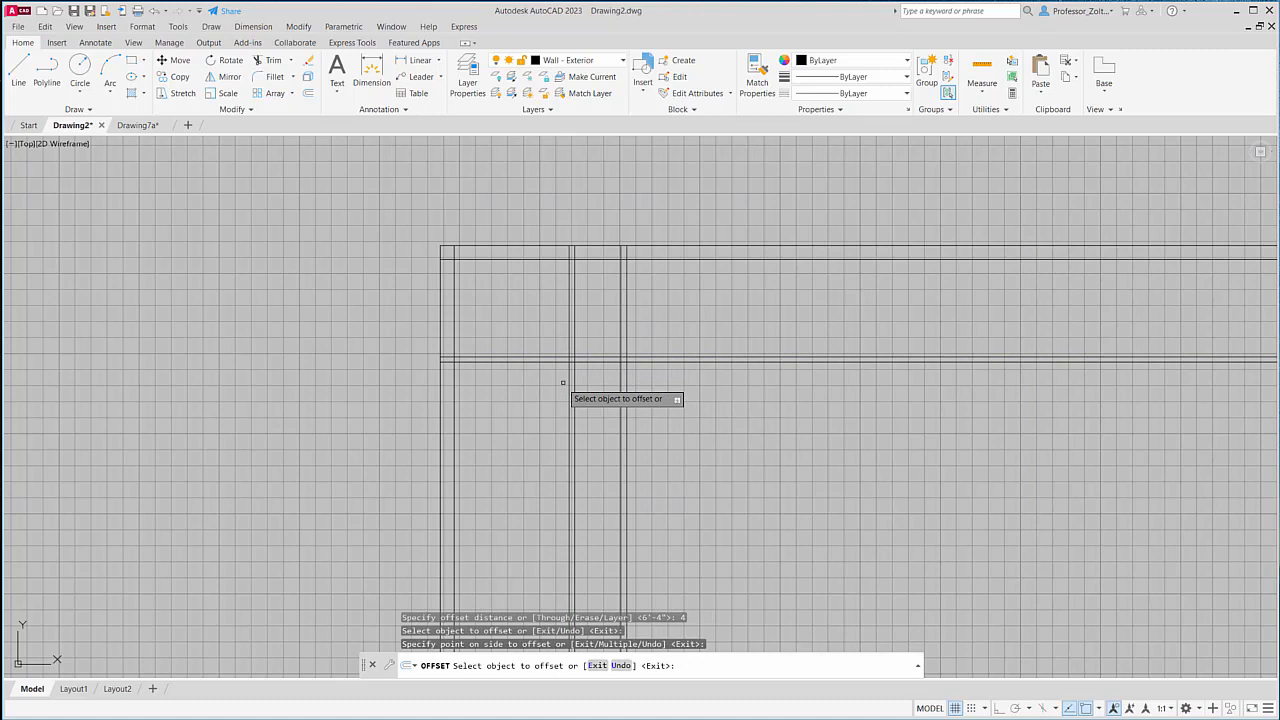
Offset the lower line of the horizontal interior wall 3.5' downward to mark the upper face of a second interior wall.
left_click(308, 93)
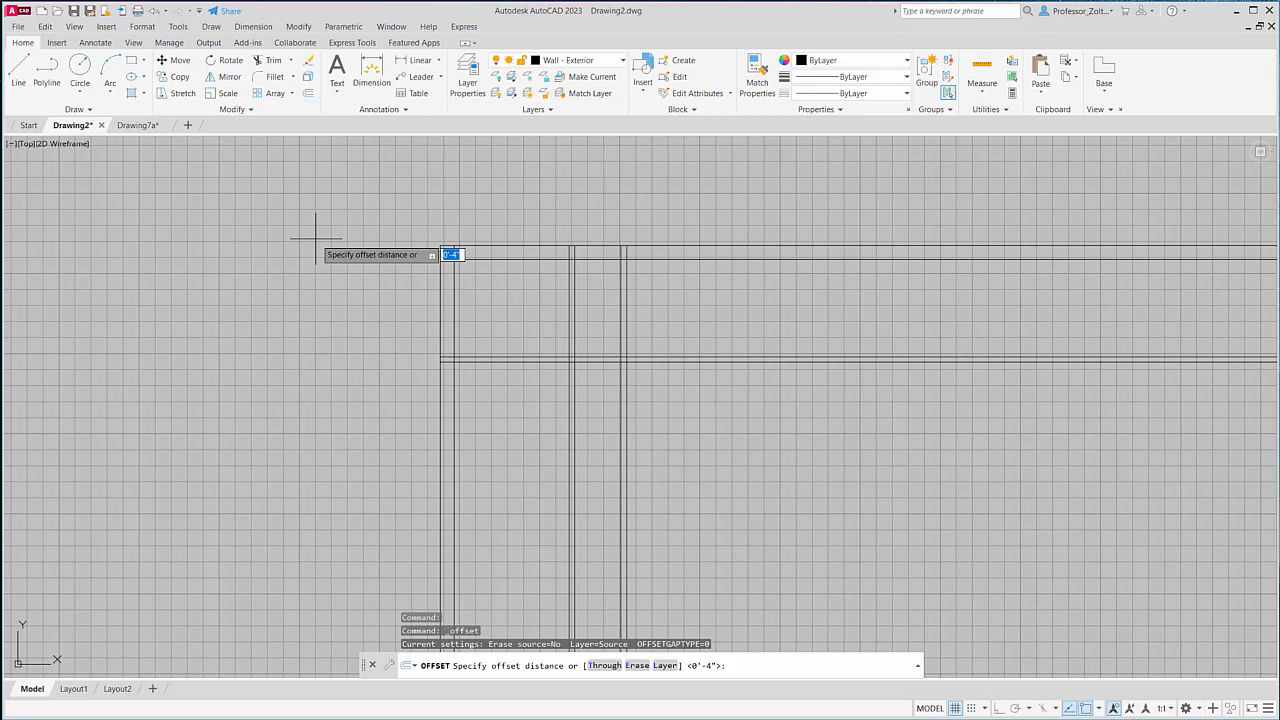
type("3.5'")
key("Return")
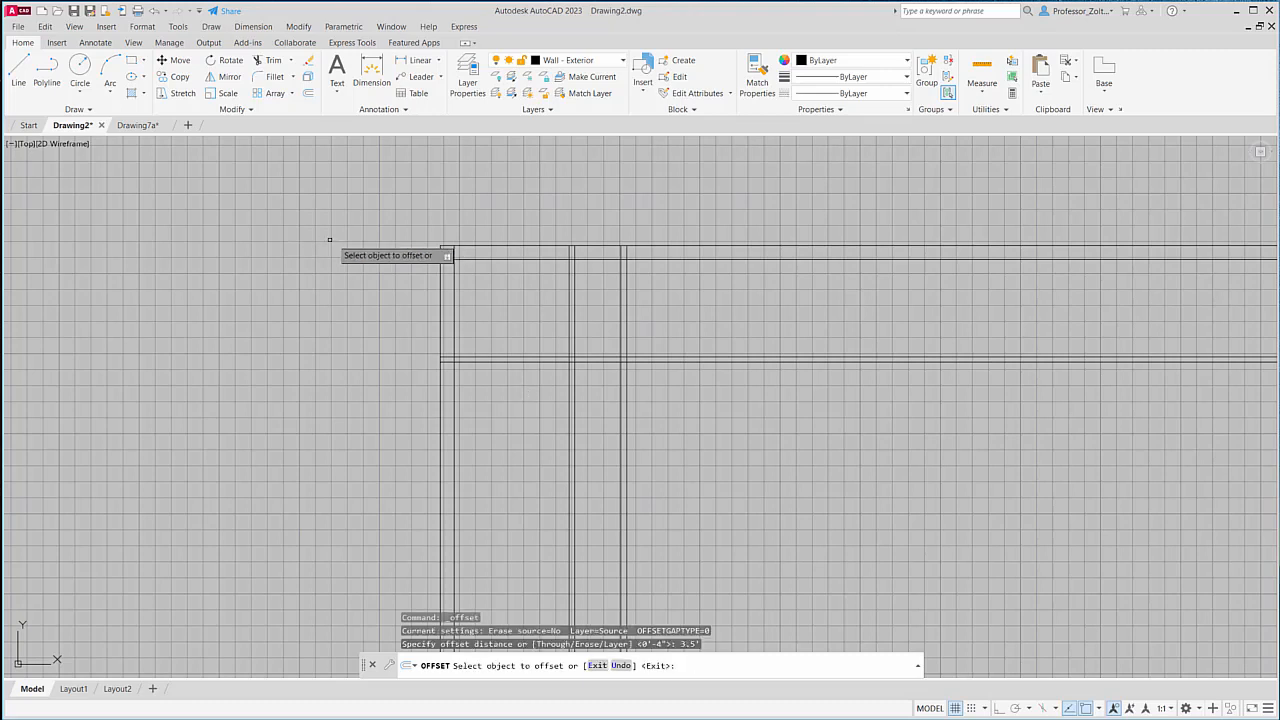
left_click(564, 360)
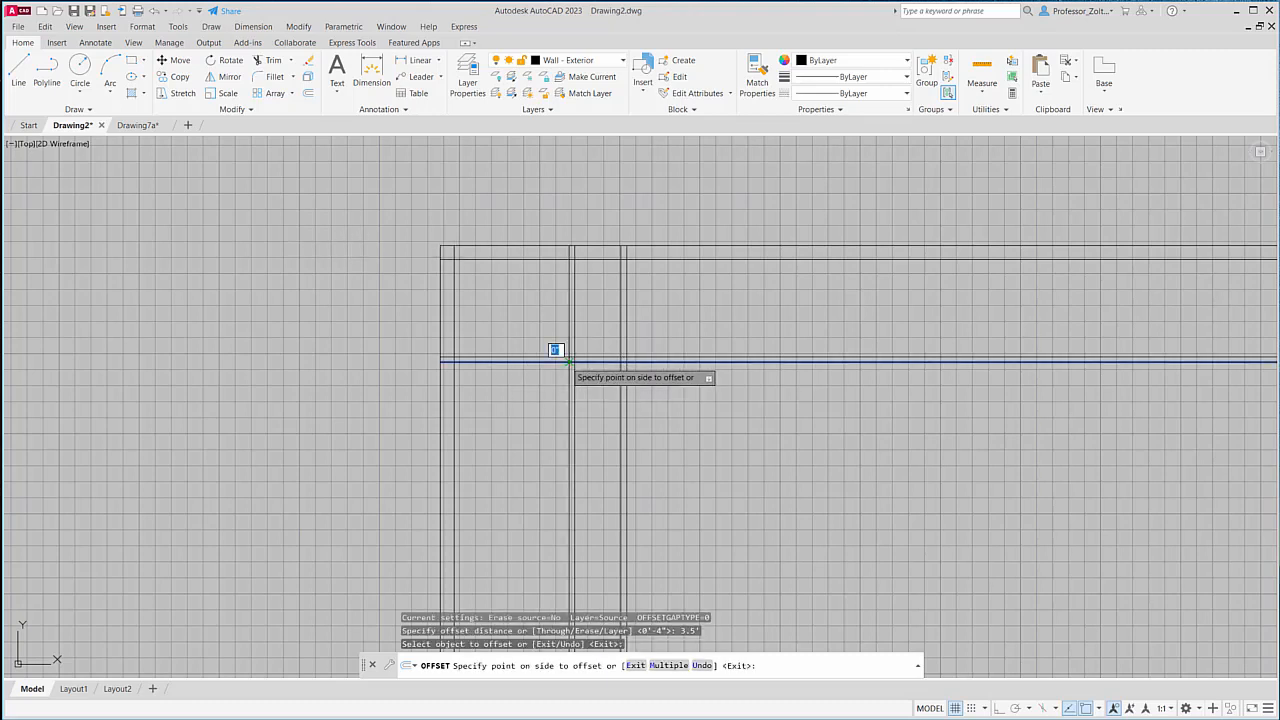
left_click(555, 458)
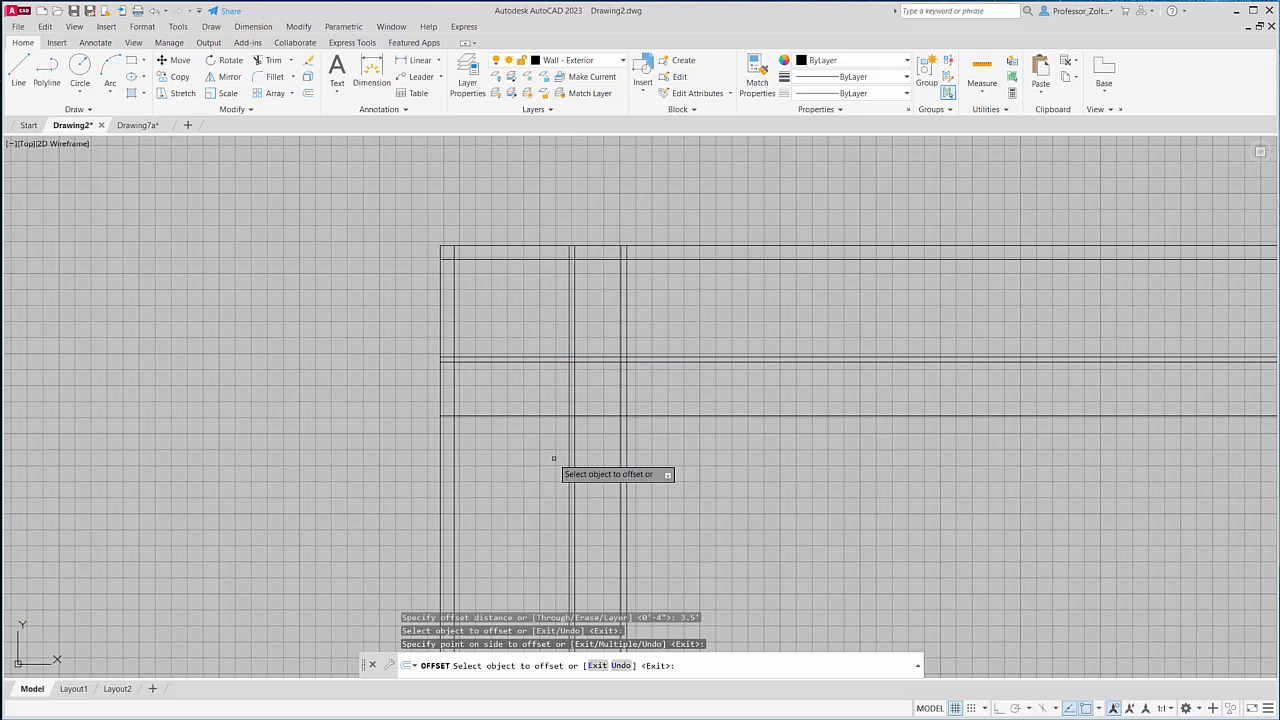
Offset the second horizontal interior wall's upper line 4 inches downward to form its thickness.
left_click(309, 95)
type("4")
key("Return")
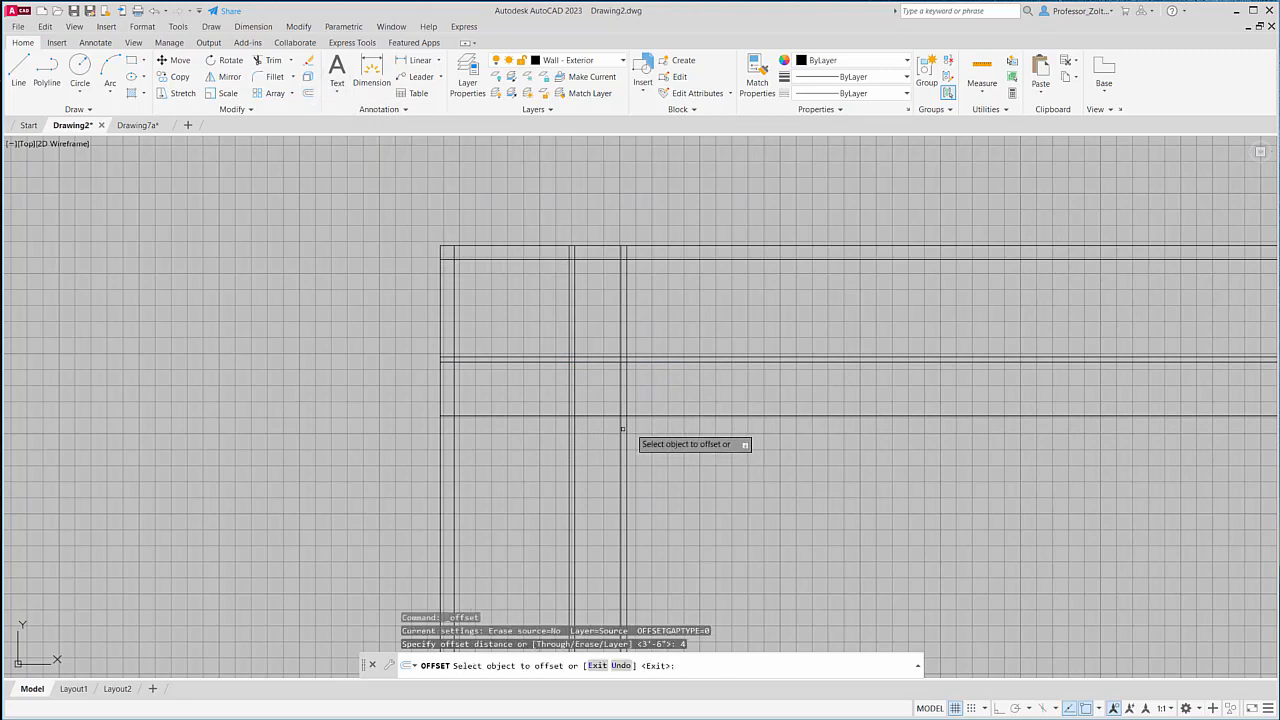
left_click(561, 418)
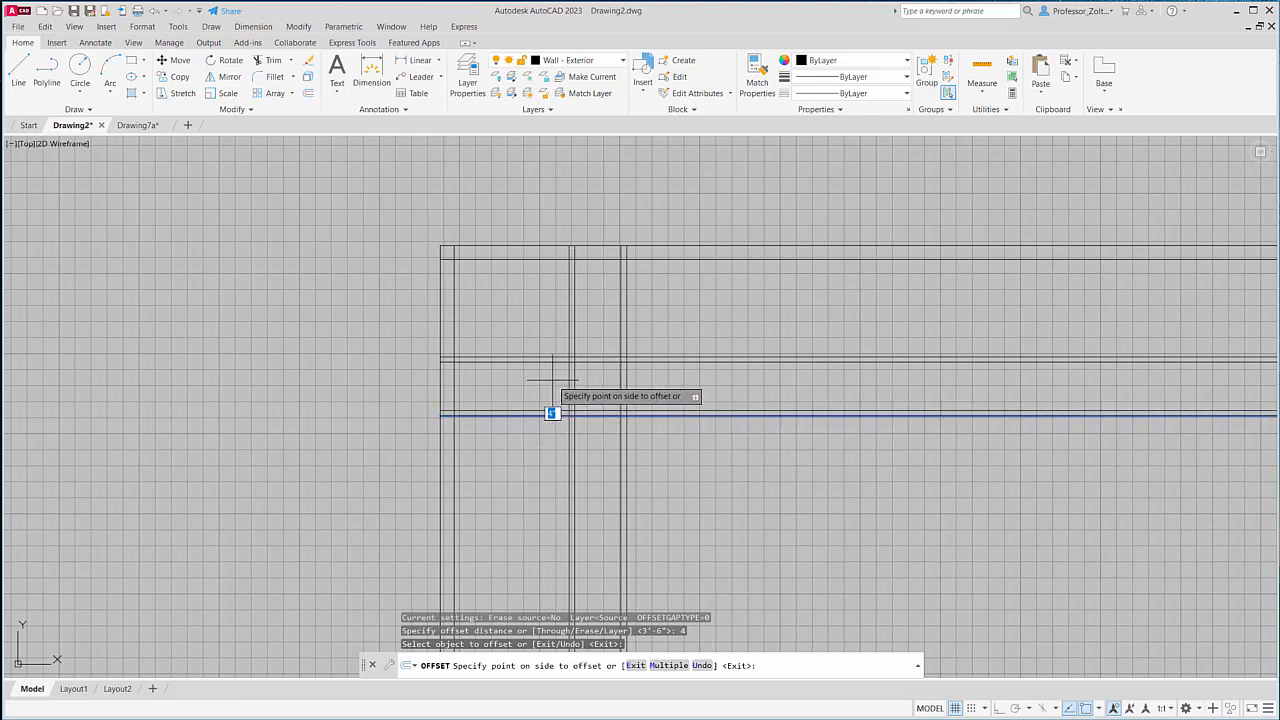
left_click(553, 478)
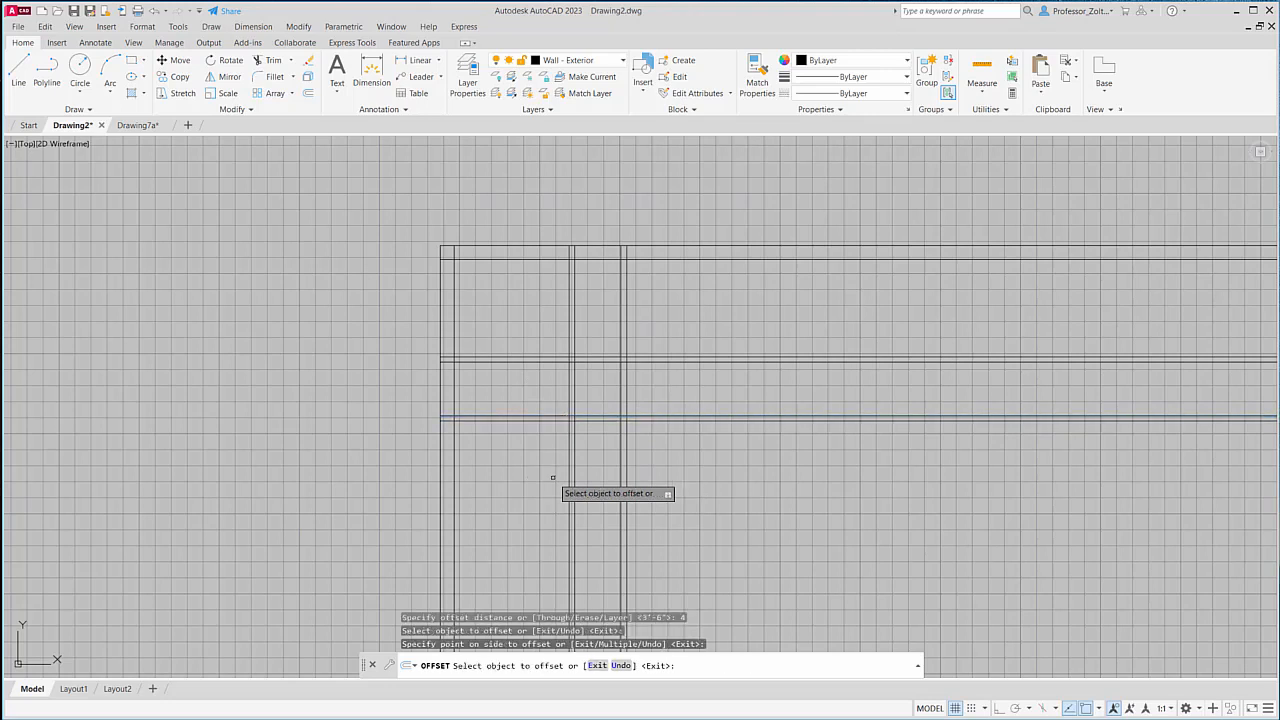
Offset the lower line of the second horizontal interior wall 6'1" downward to mark the next horizontal wall.
left_click(308, 93)
type("6'")
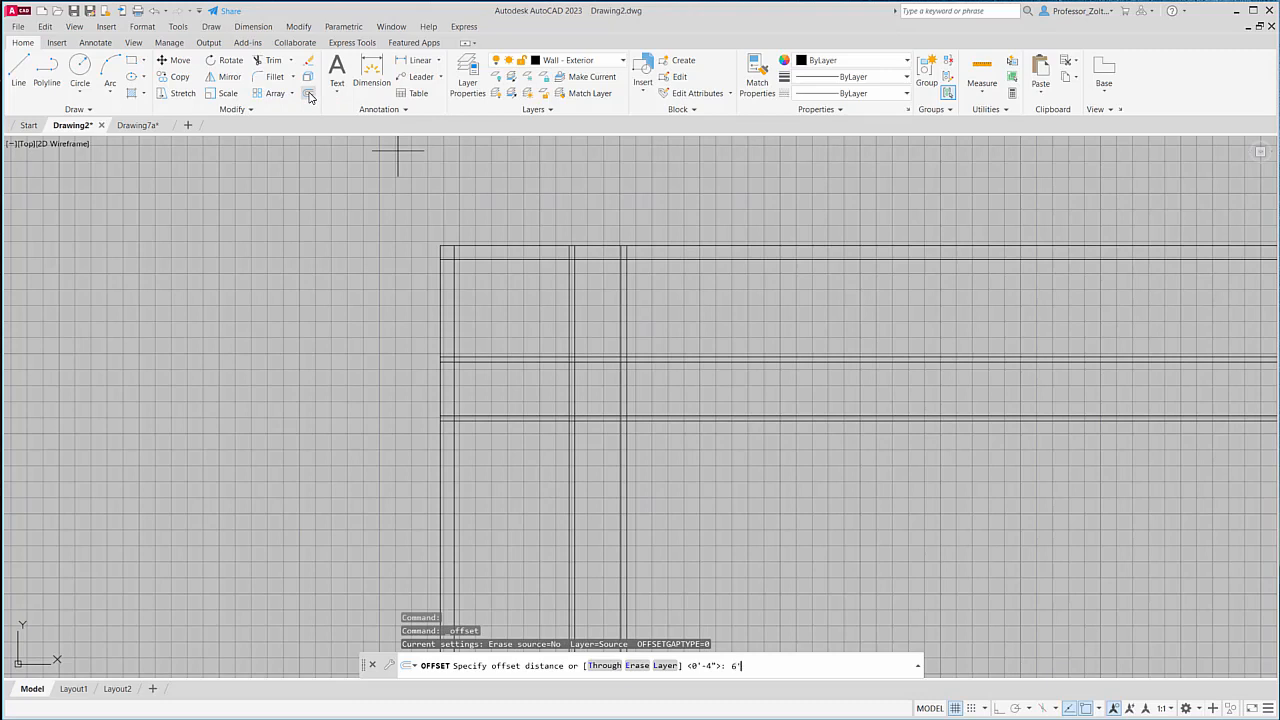
type("1")
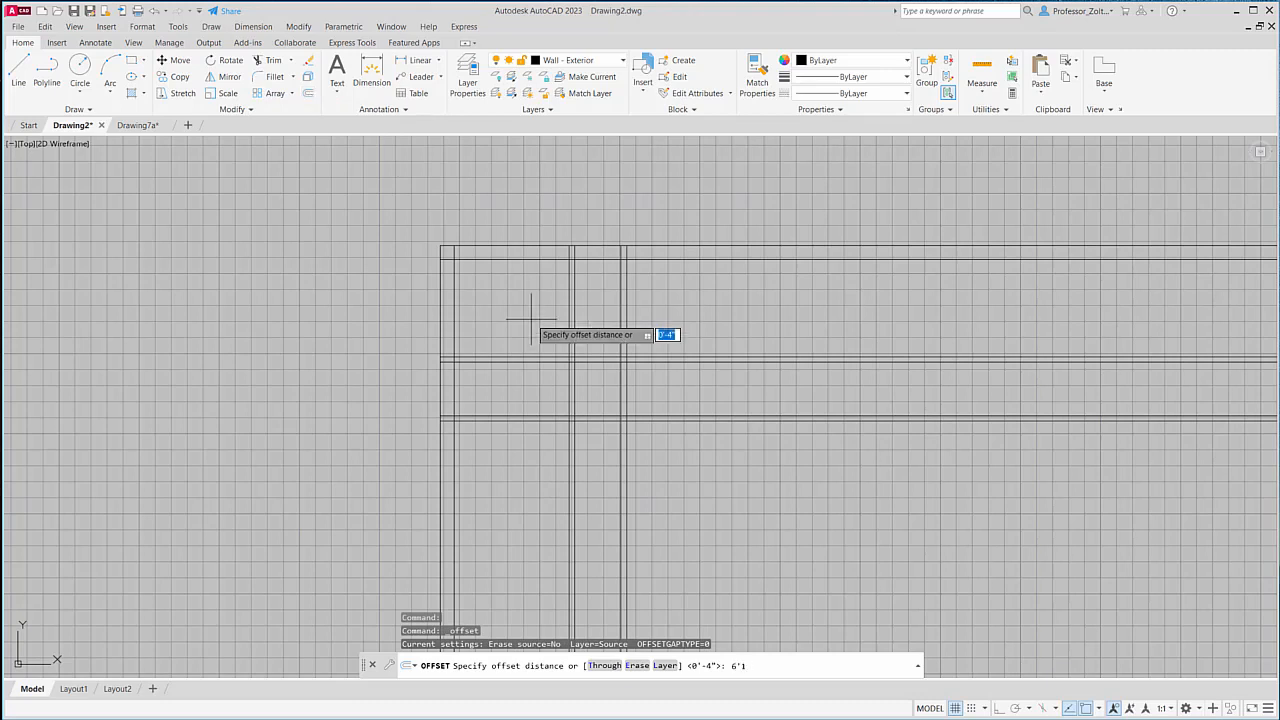
key("Return")
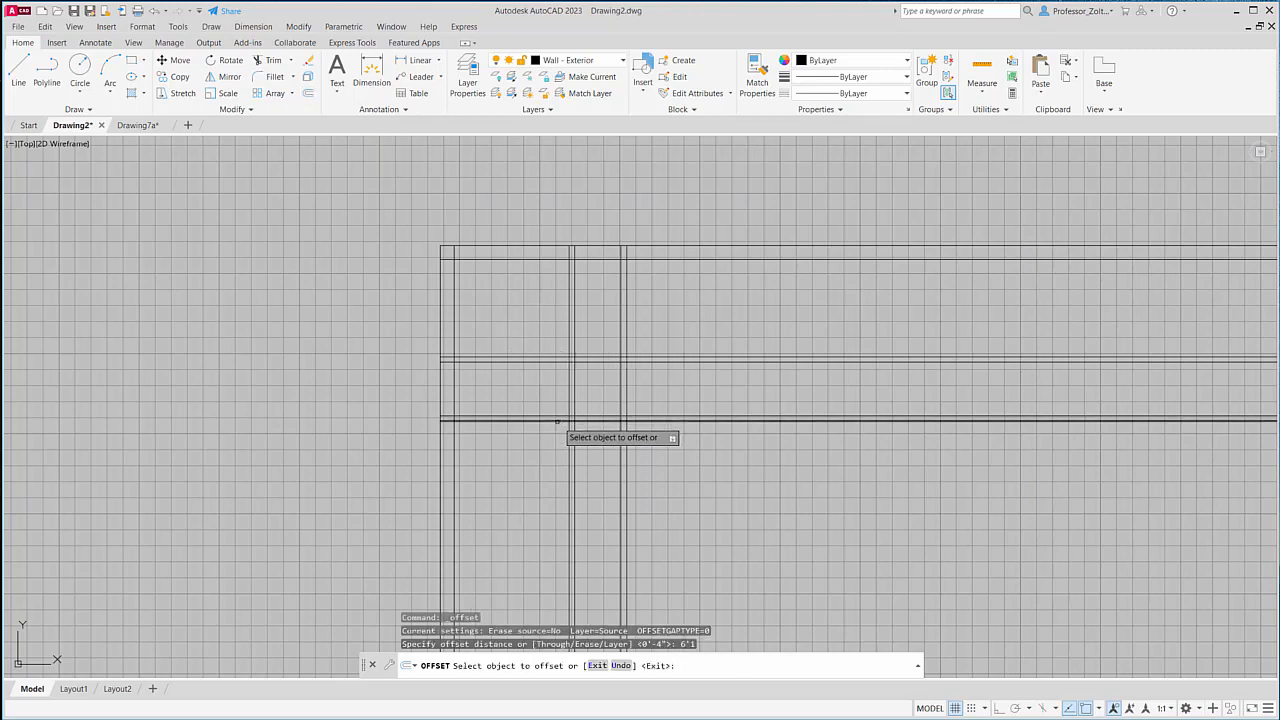
left_click(557, 421)
left_click(552, 455)
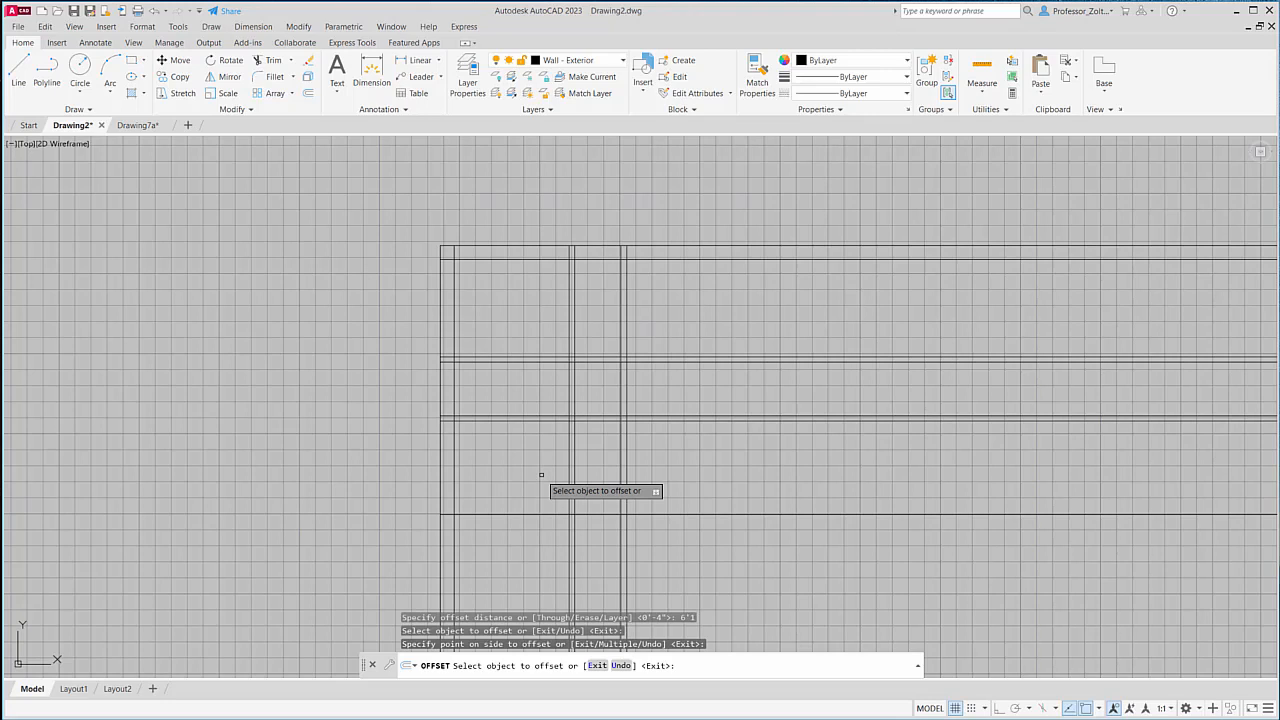
Offset the newest horizontal wall line 8.25 inches downward to form the thicker wall's lower face.
left_click(309, 94)
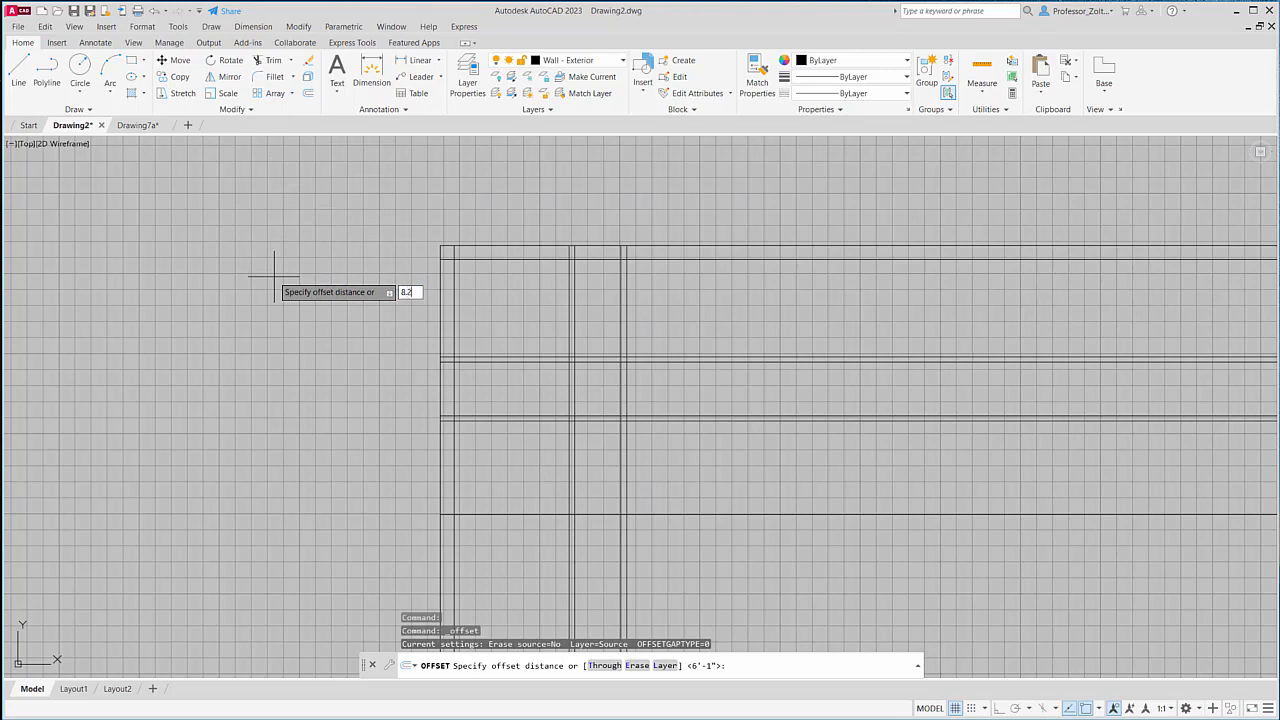
key("Return")
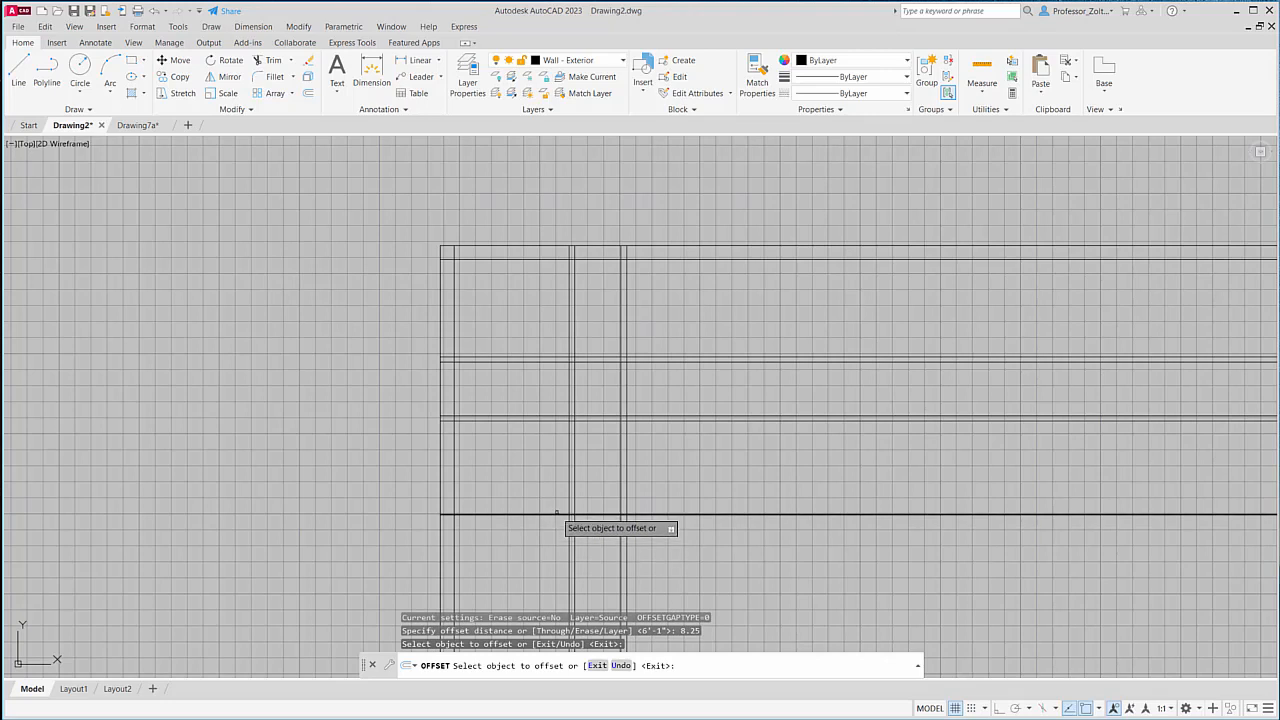
left_click(553, 517)
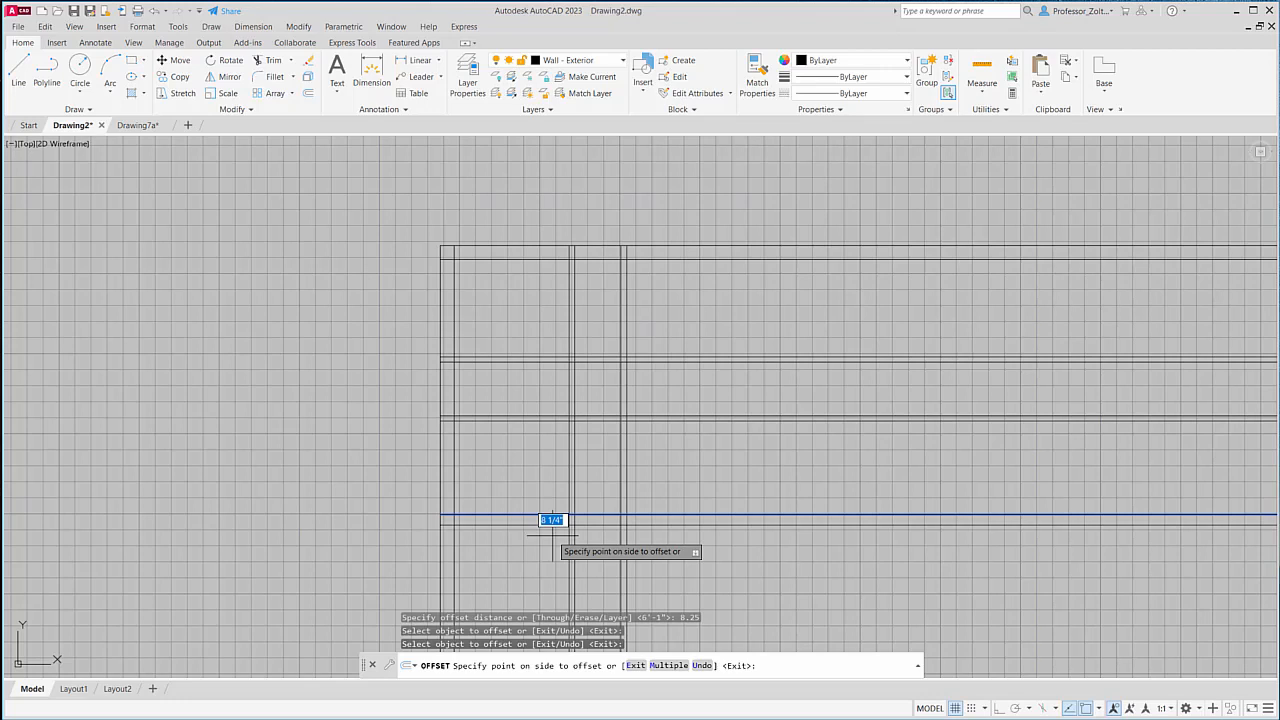
left_click(553, 535)
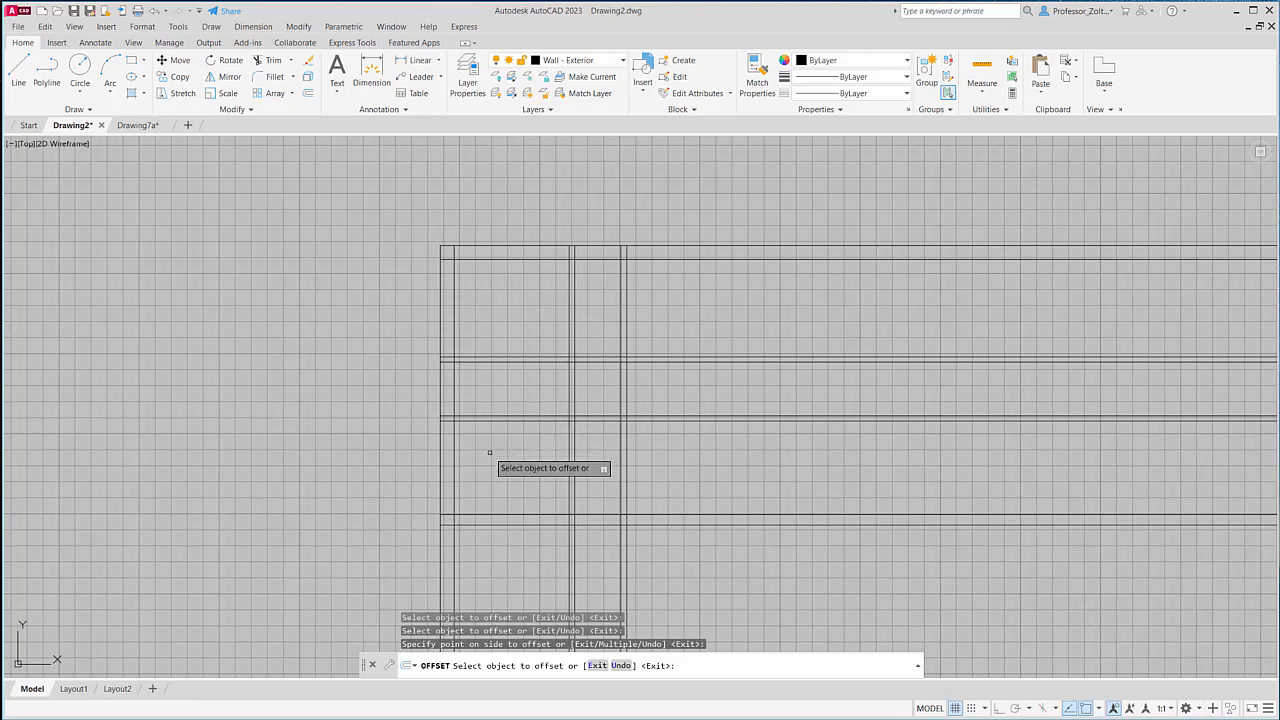
Trim both pairs of horizontal interior wall lines between the outer exterior wall line and the first vertical interior wall.
left_click(270, 60)
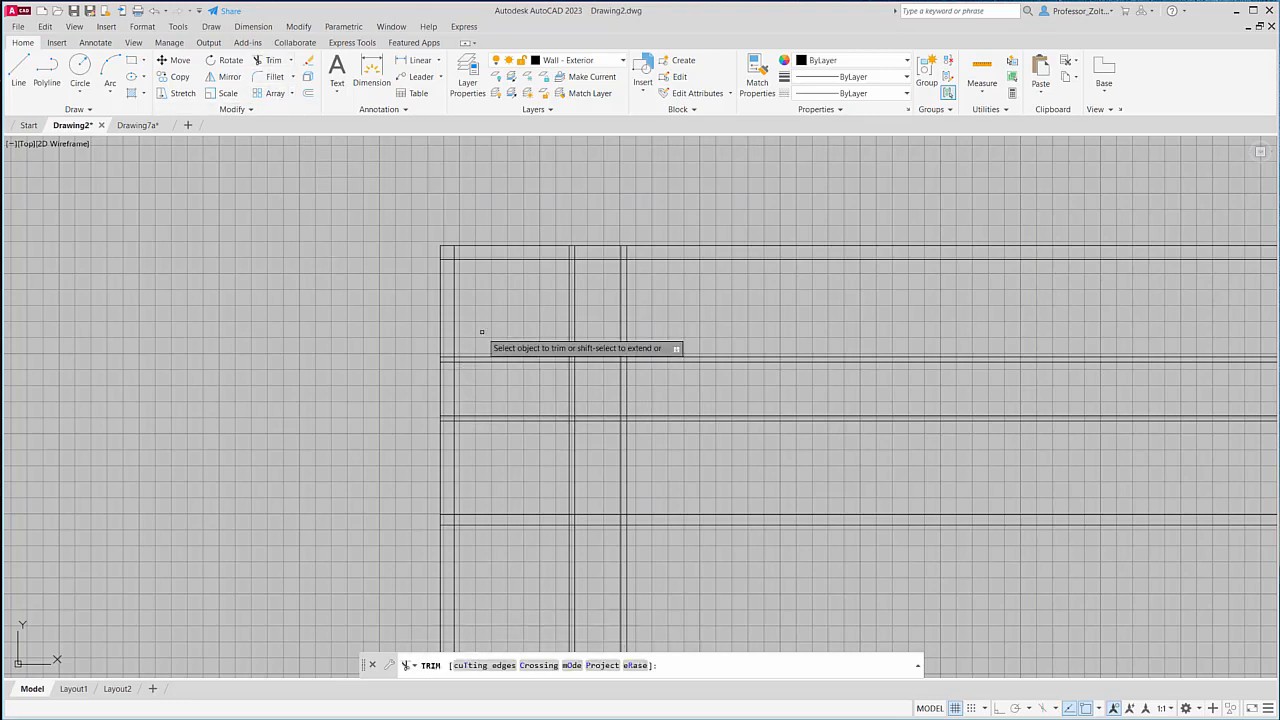
left_click(448, 430)
left_click(448, 346)
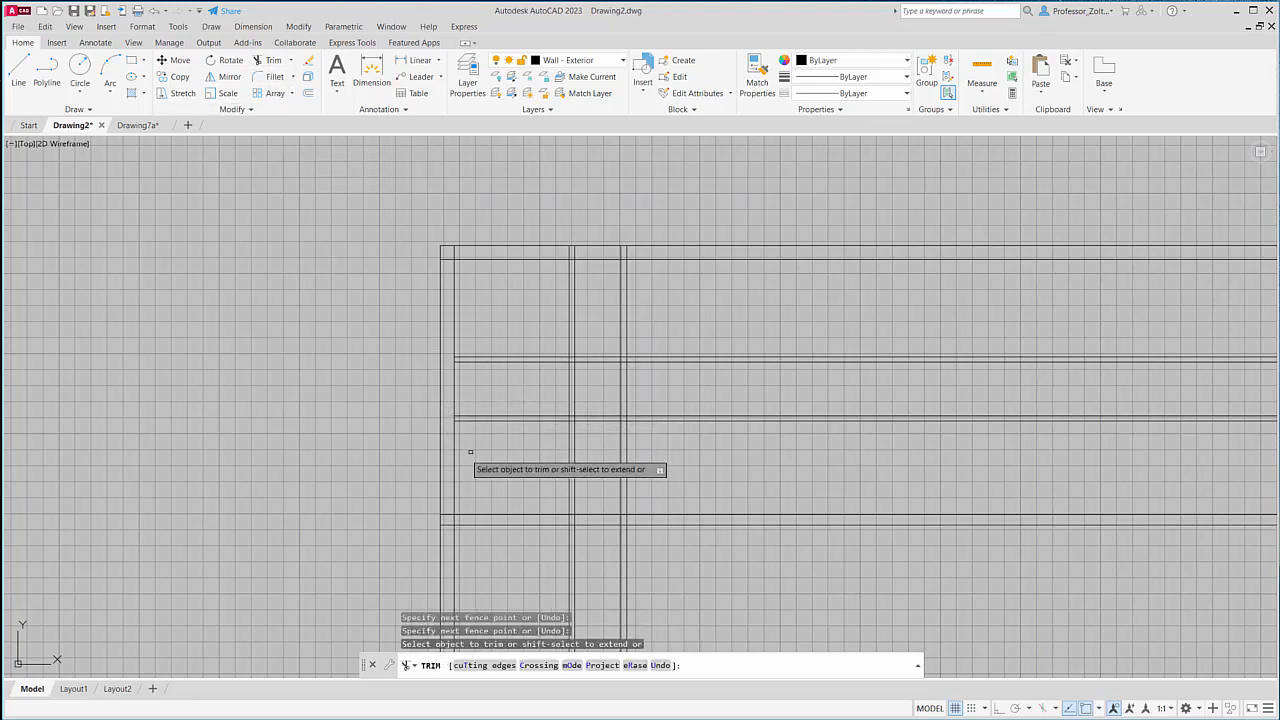
left_click(502, 428)
left_click(477, 336)
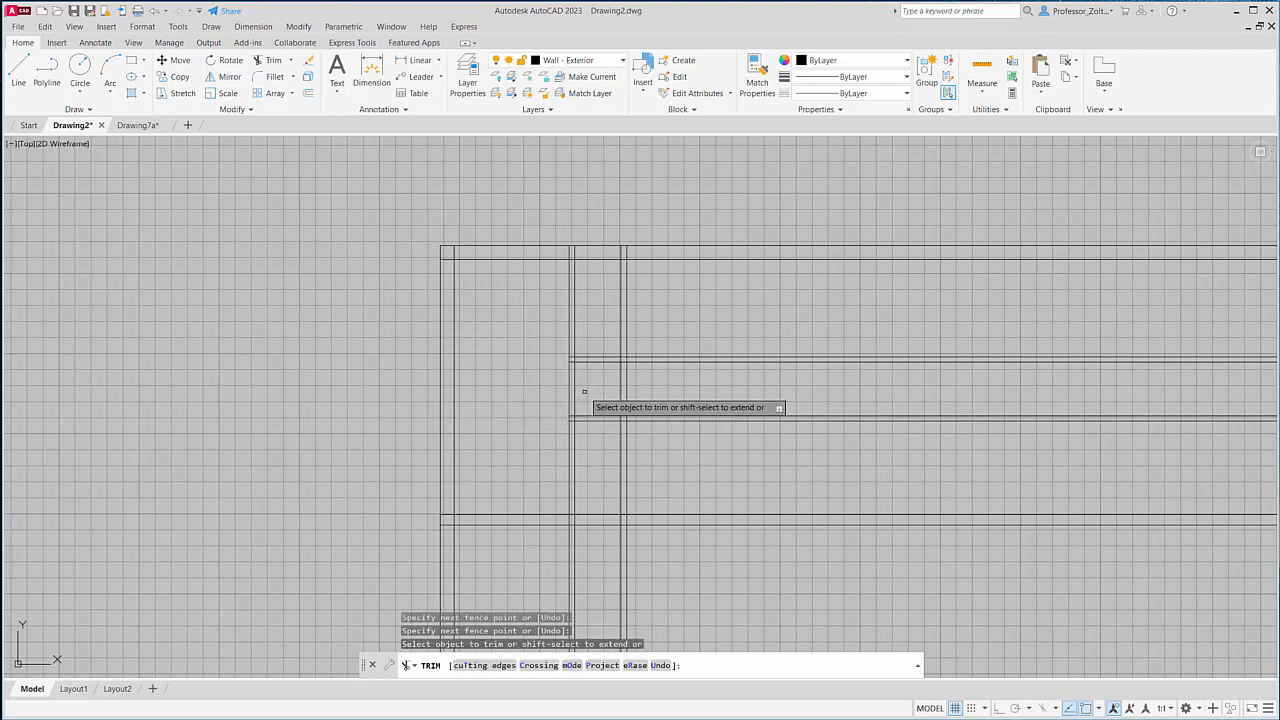
Trim the first vertical interior wall between the two horizontal interior walls and clean up the thicker wall's junction with the exterior wall.
left_click(573, 386)
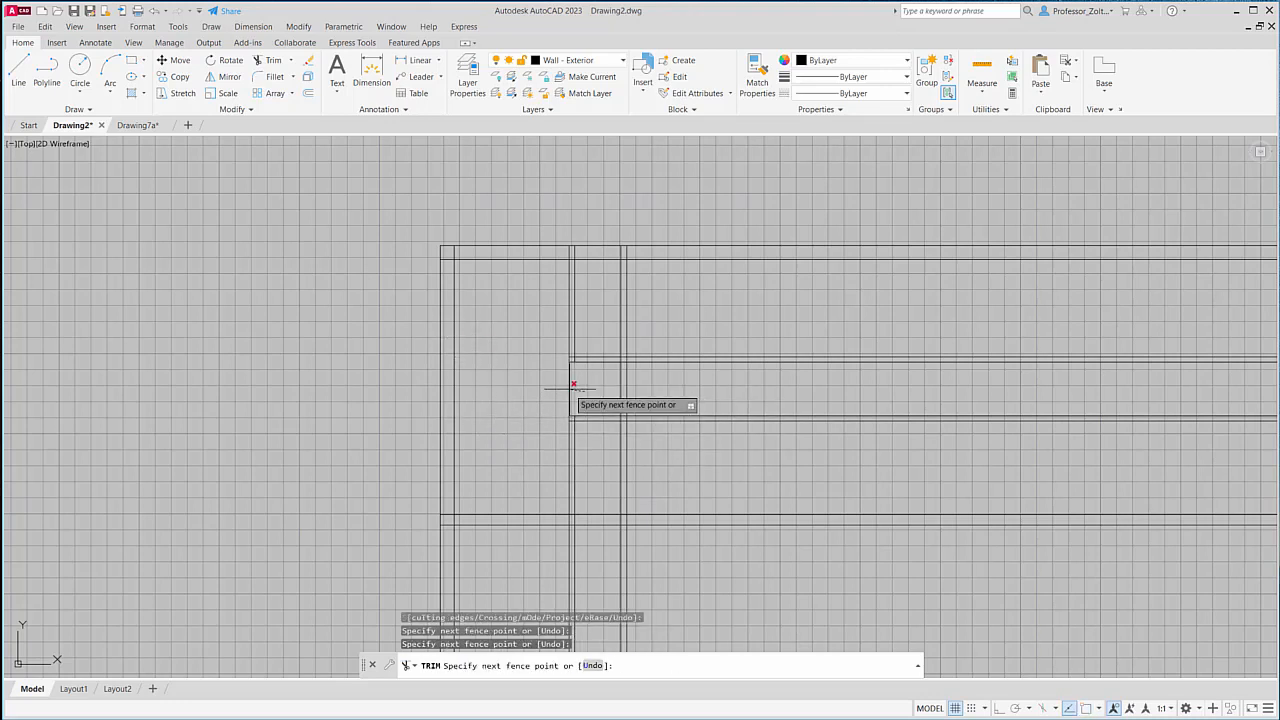
left_click(570, 389)
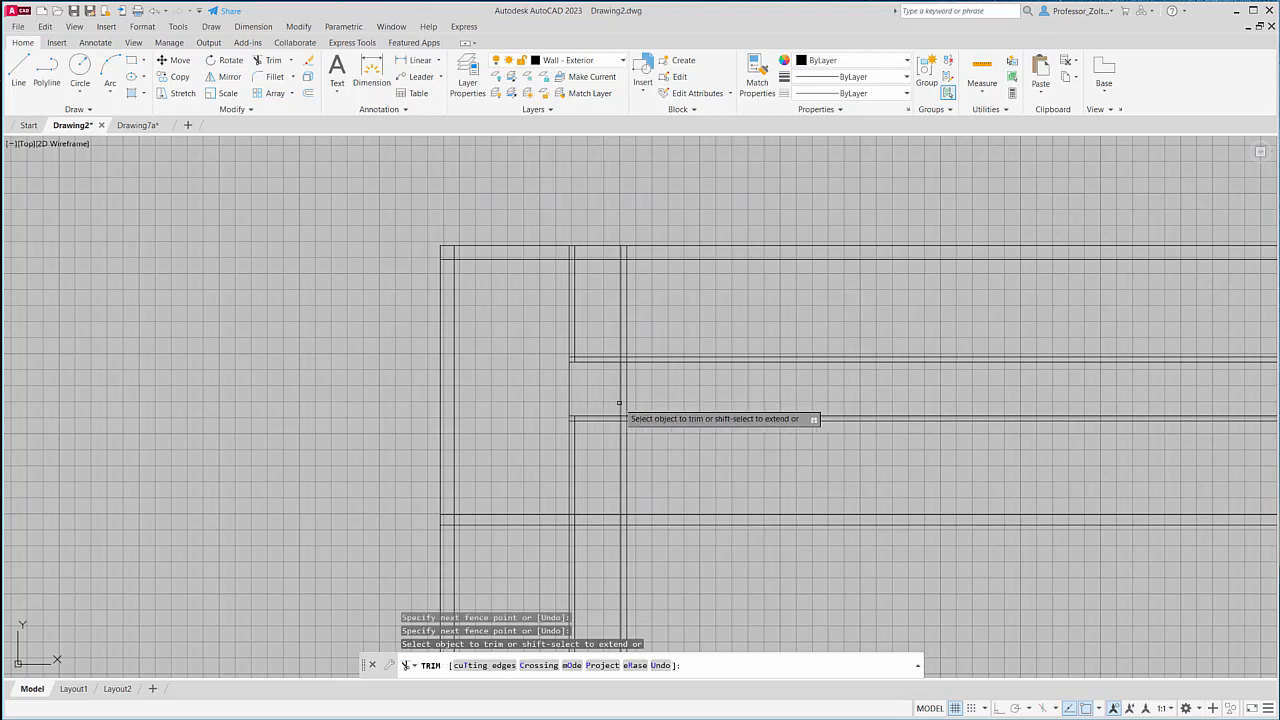
left_click(570, 378)
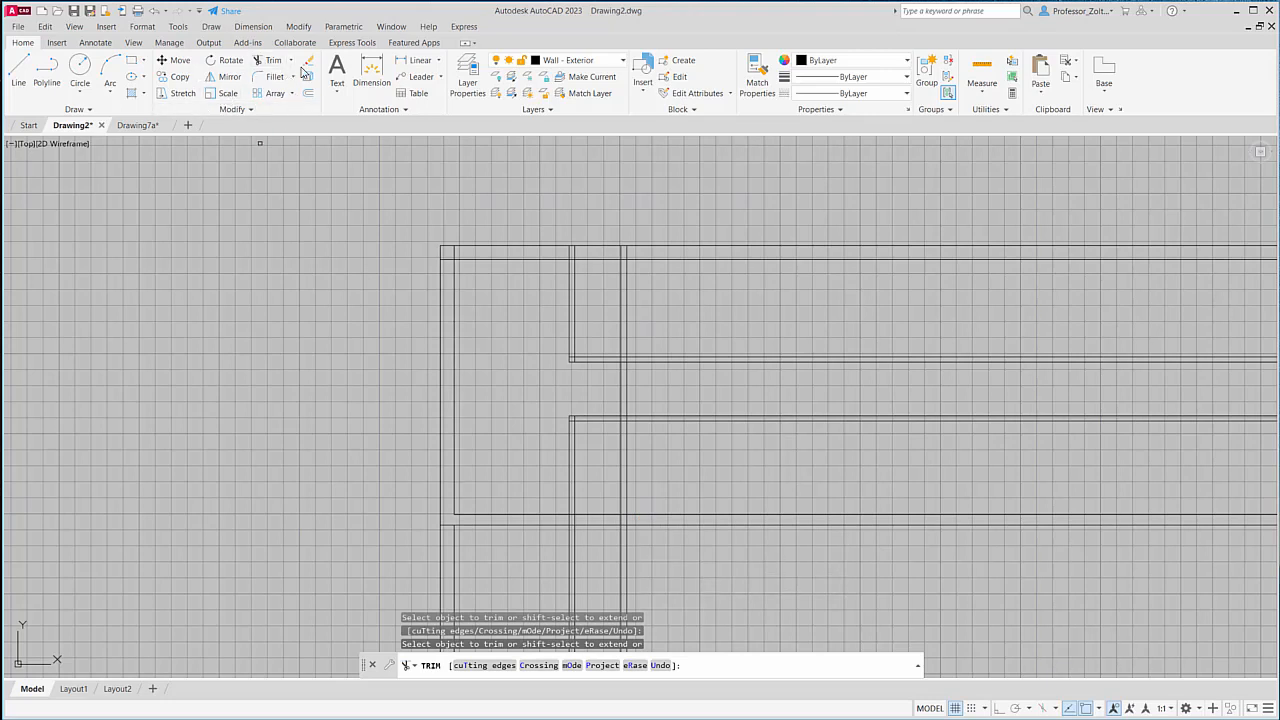
Trim the thicker wall's upper line to the right of the first vertical interior wall, using that wall's right line as cutting edge.
left_click(270, 62)
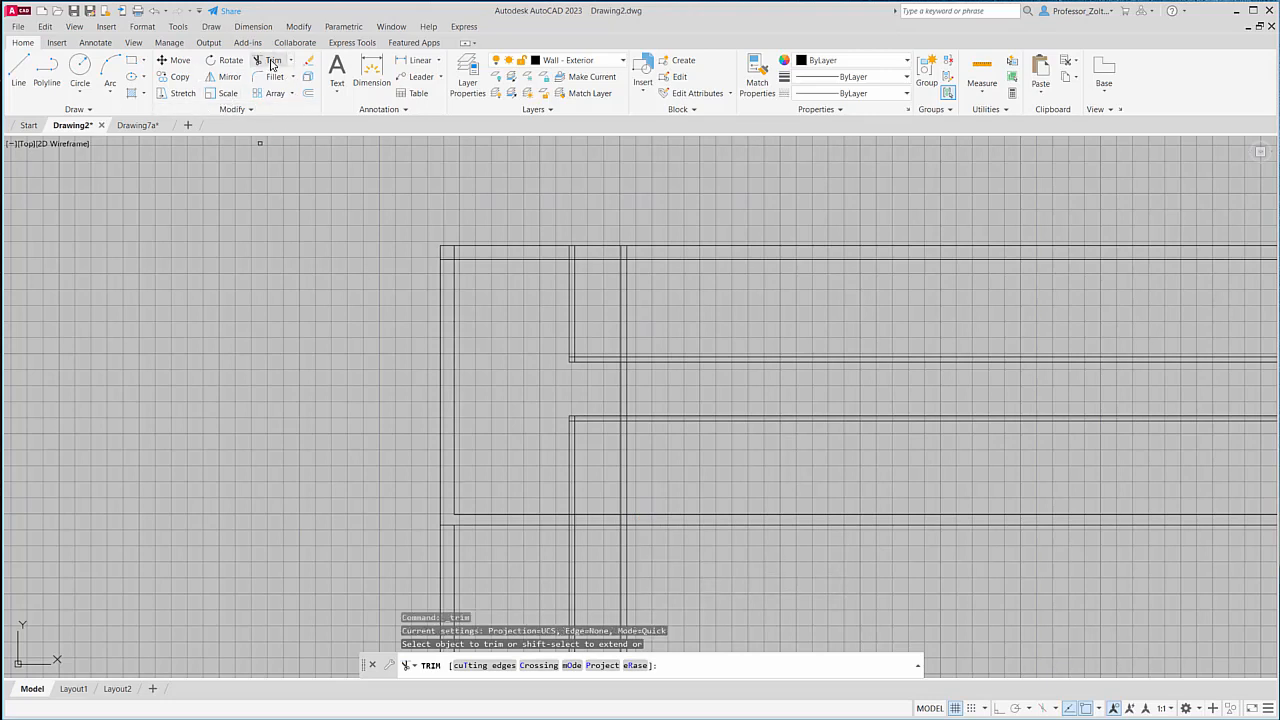
left_click(471, 666)
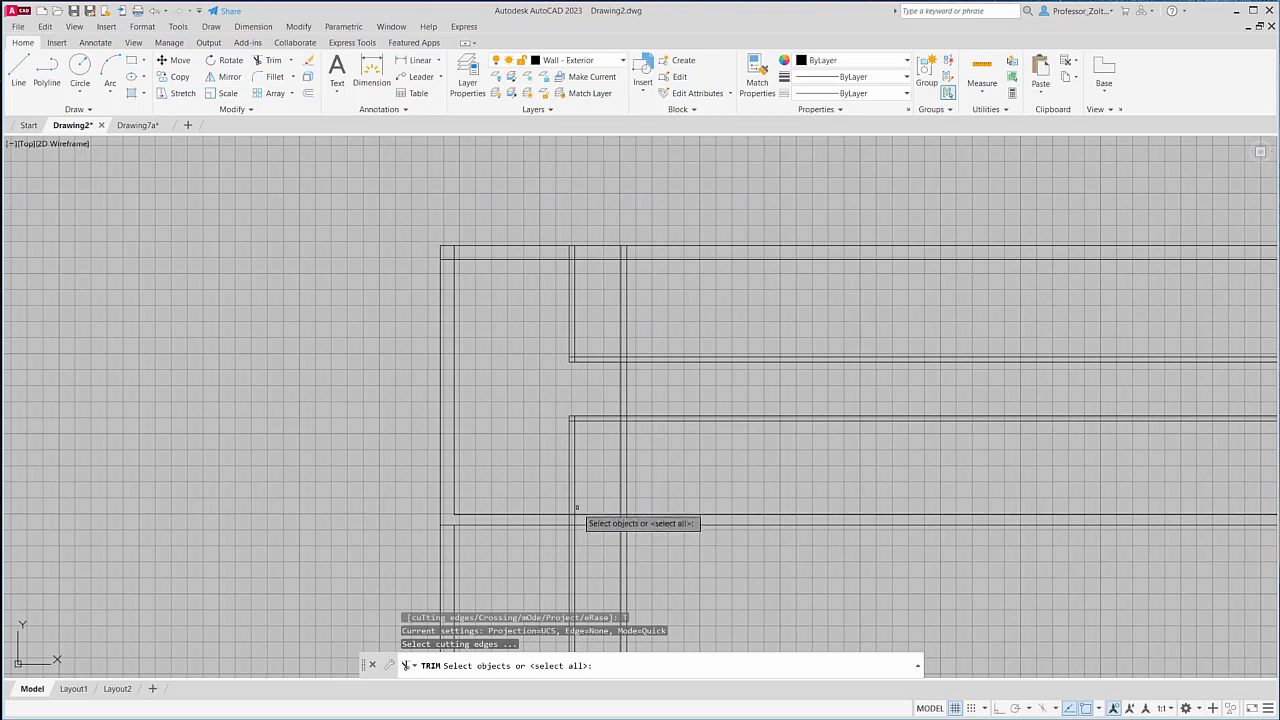
left_click(574, 500)
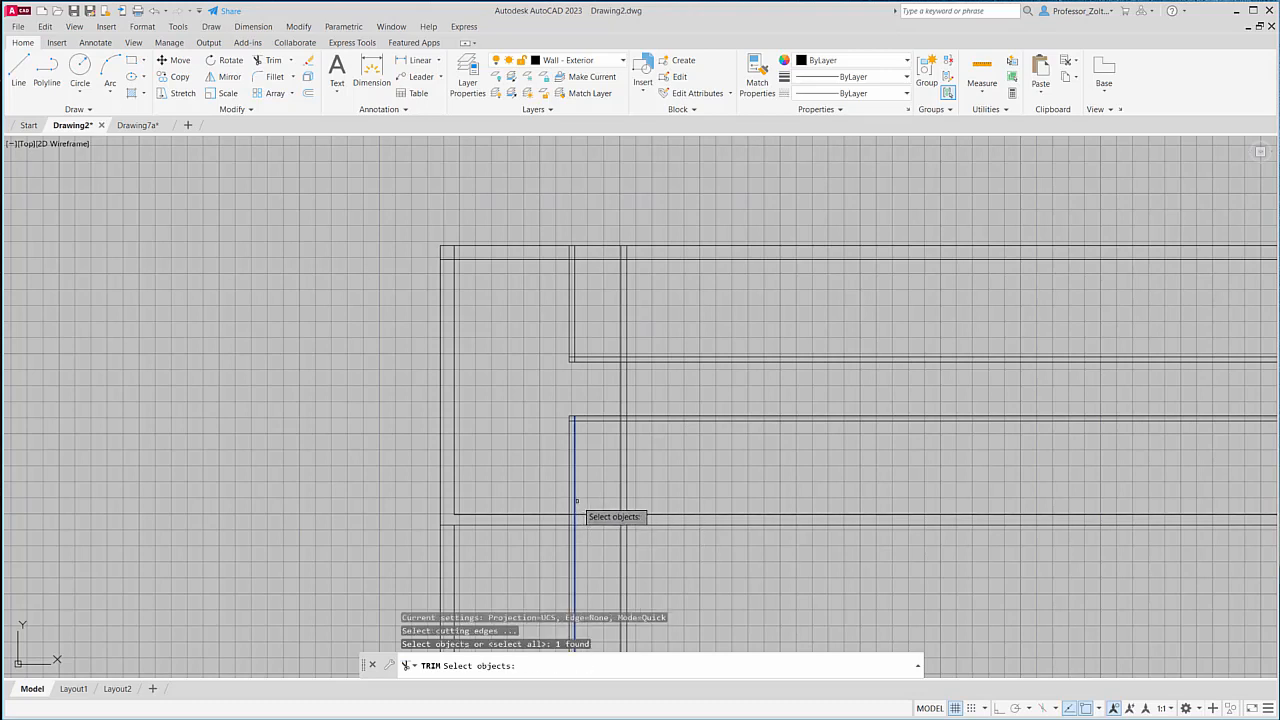
key("Return")
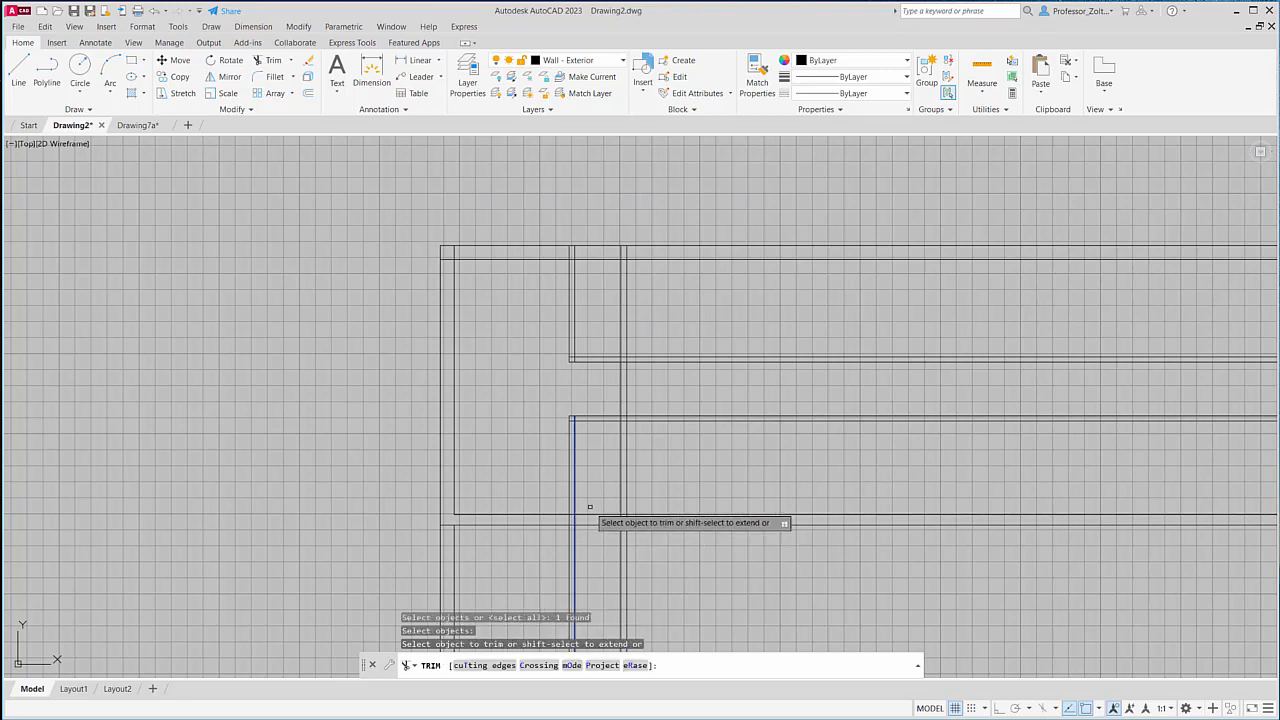
left_click(667, 513)
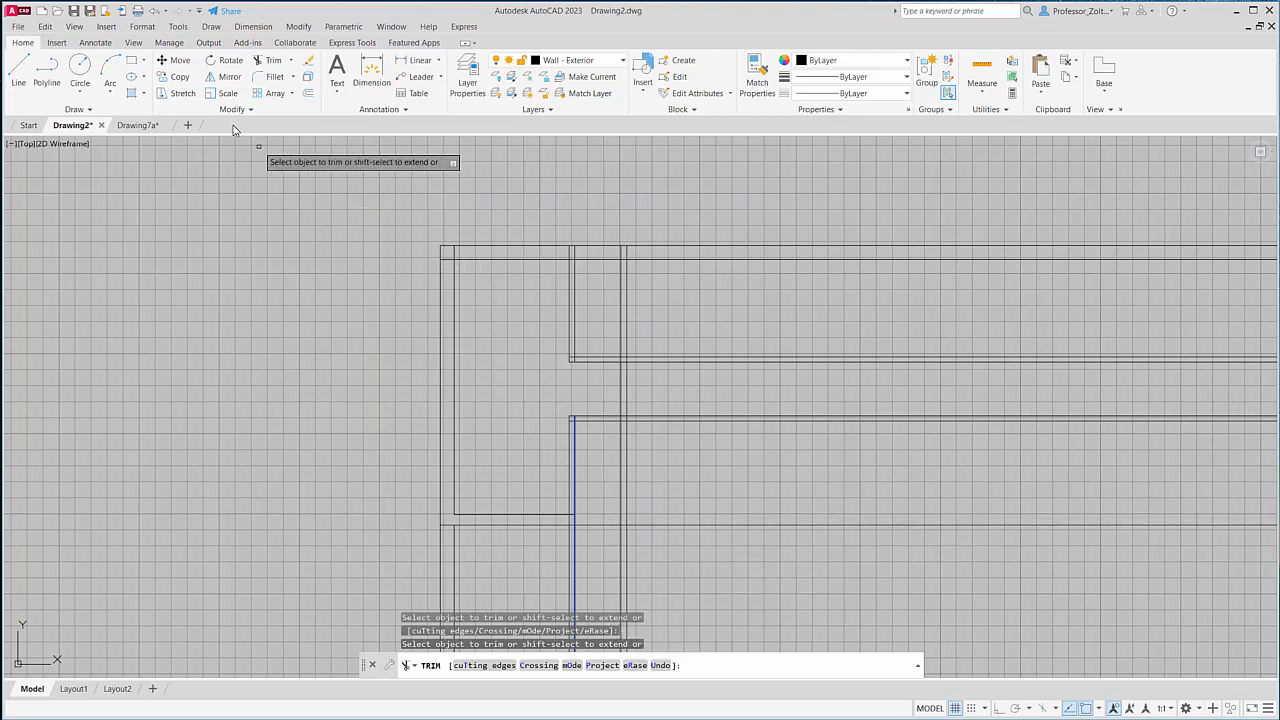
Offset the thicker wall's lower line 6.5 inches upward.
left_click(309, 94)
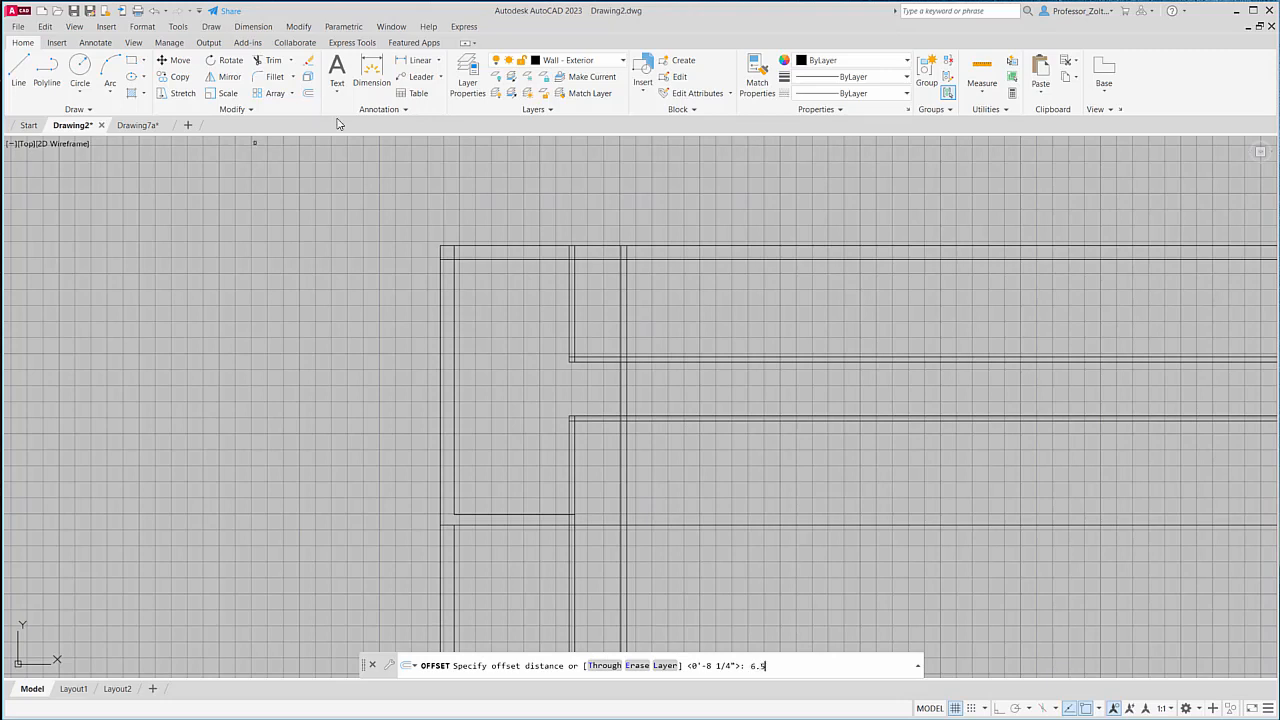
key("Return")
left_click(738, 522)
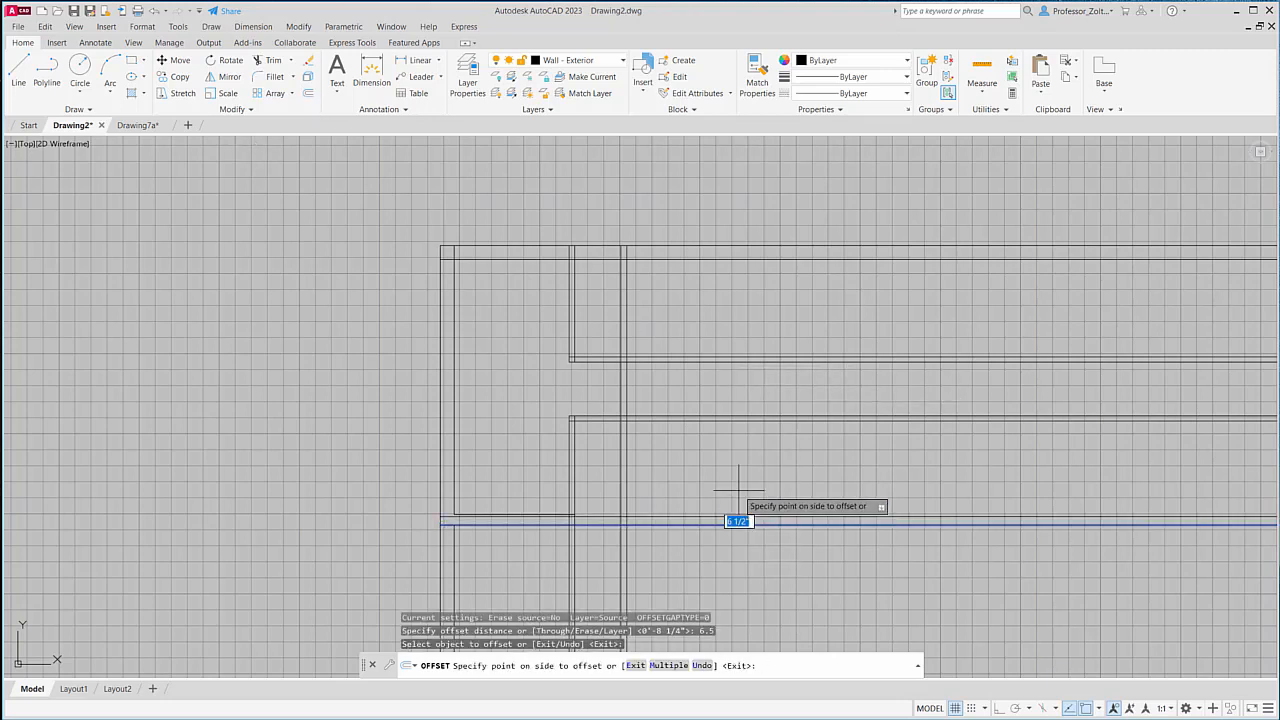
left_click(738, 492)
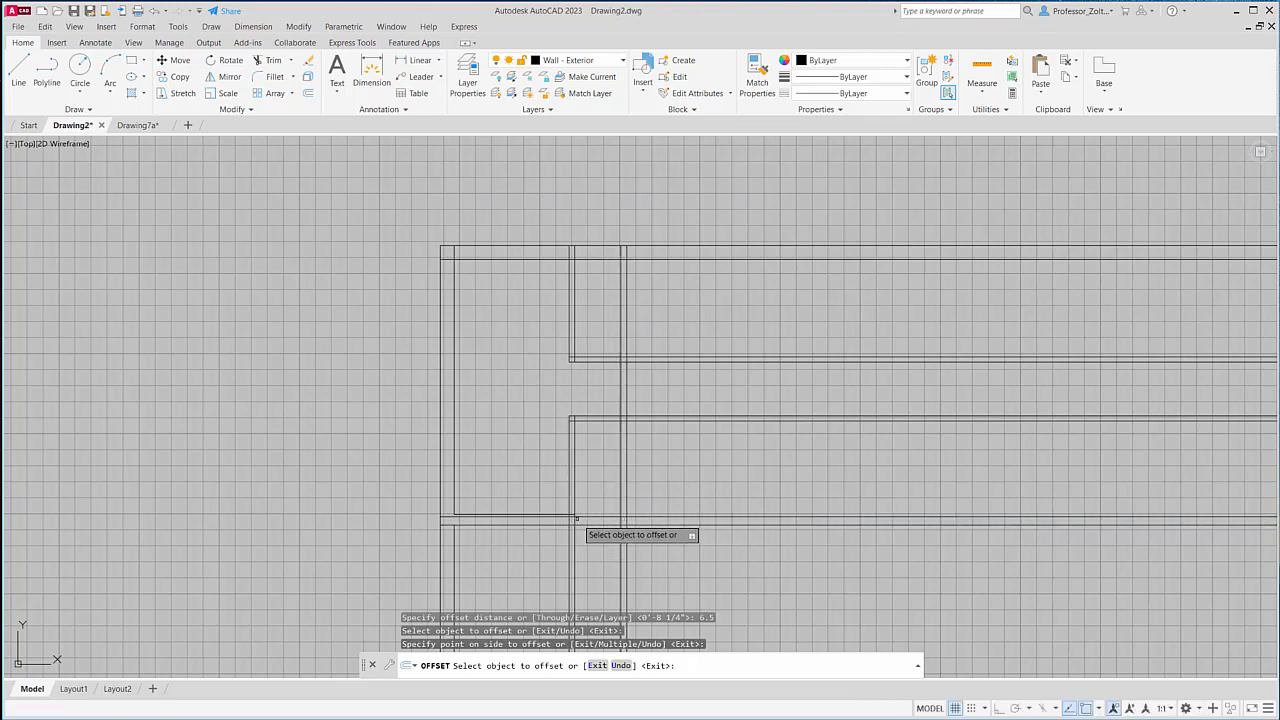
Trim the new 6.5-inch offset line to the left of the first vertical interior wall, using that wall's right line as cutting edge.
left_click(279, 62)
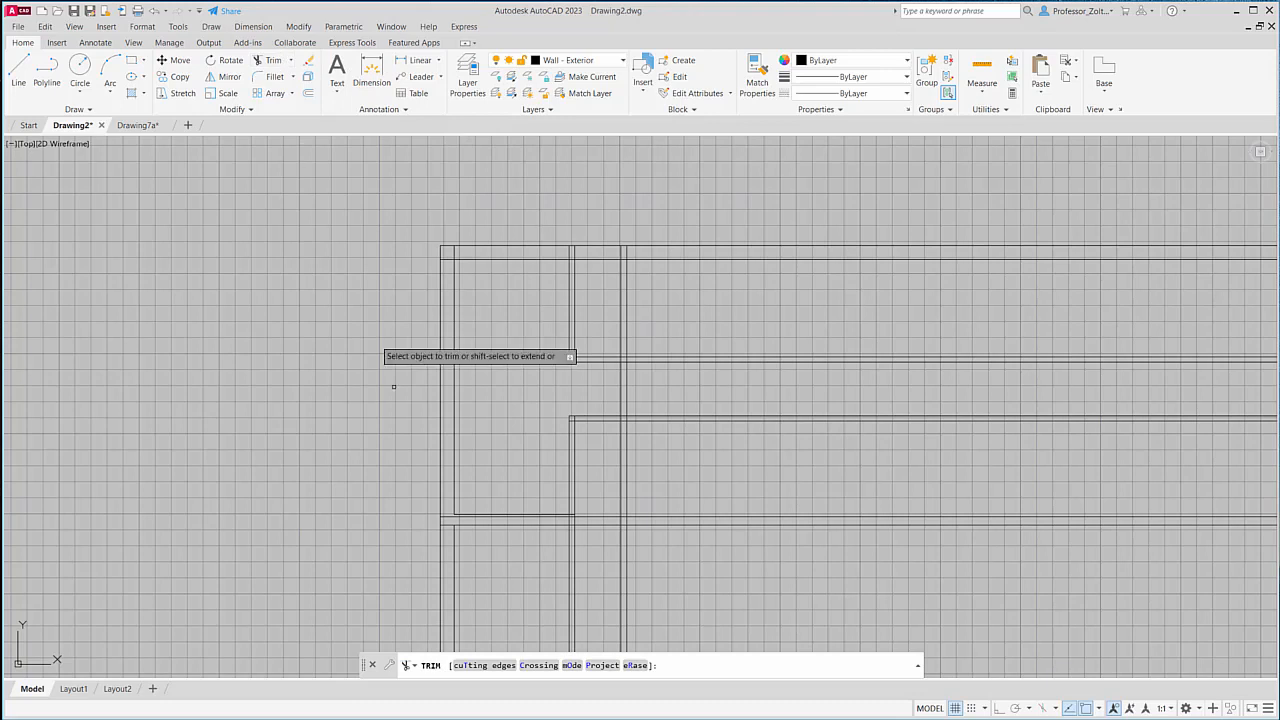
left_click(466, 668)
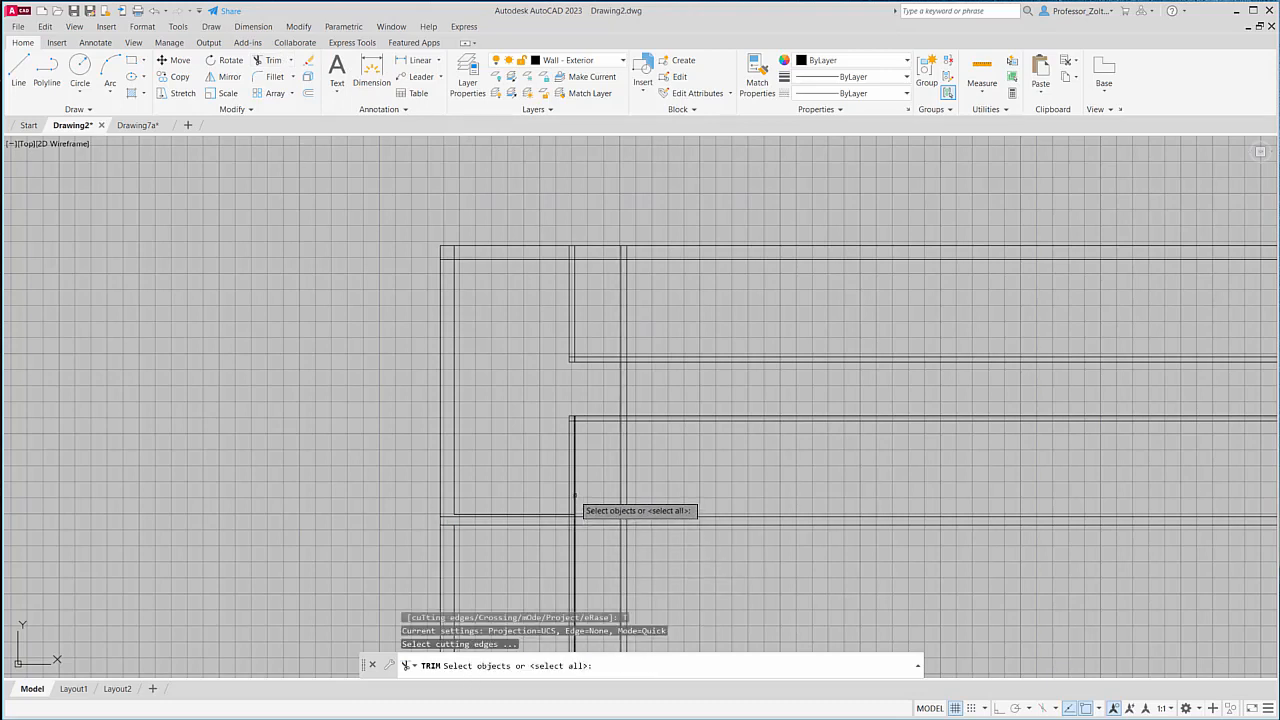
left_click(574, 498)
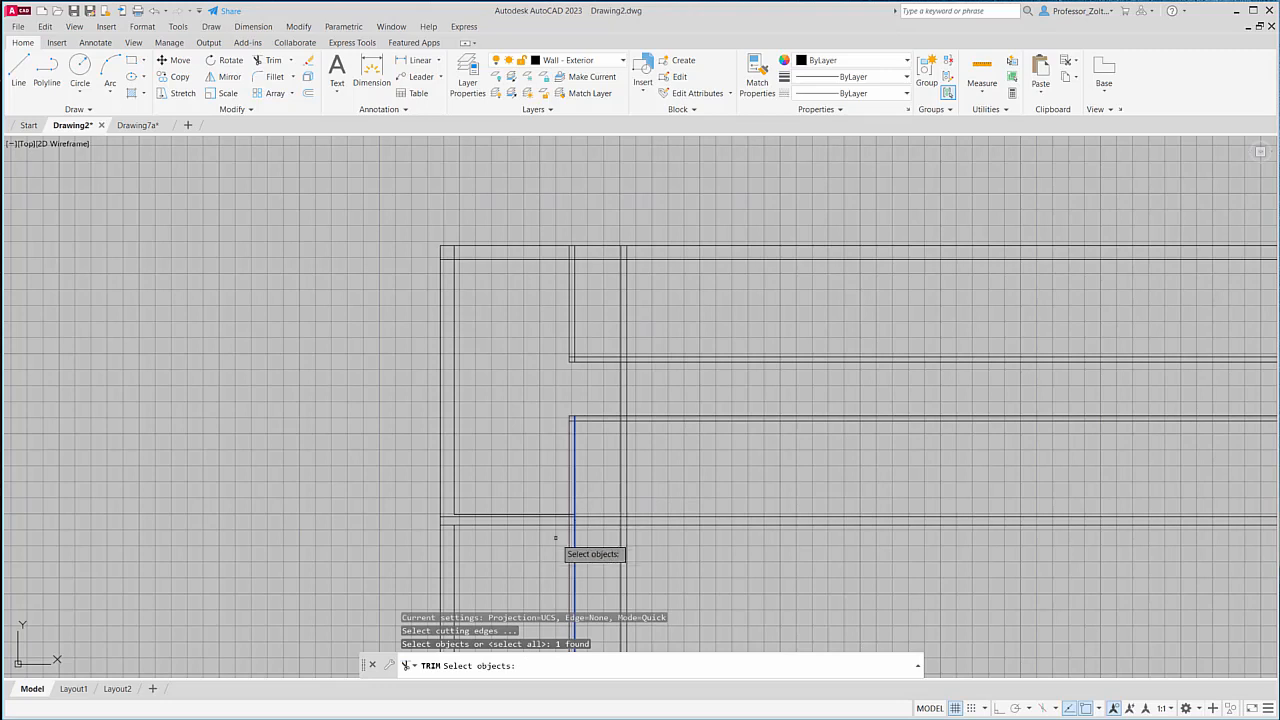
key("Return")
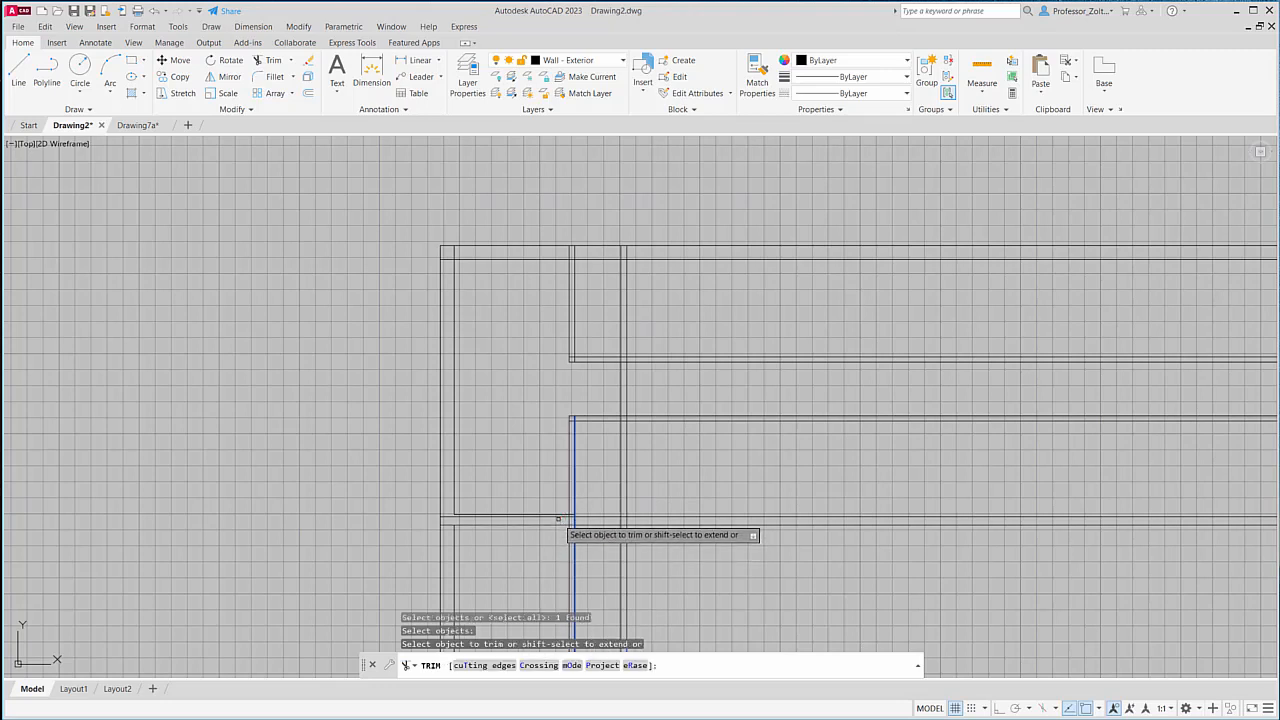
left_click(561, 514)
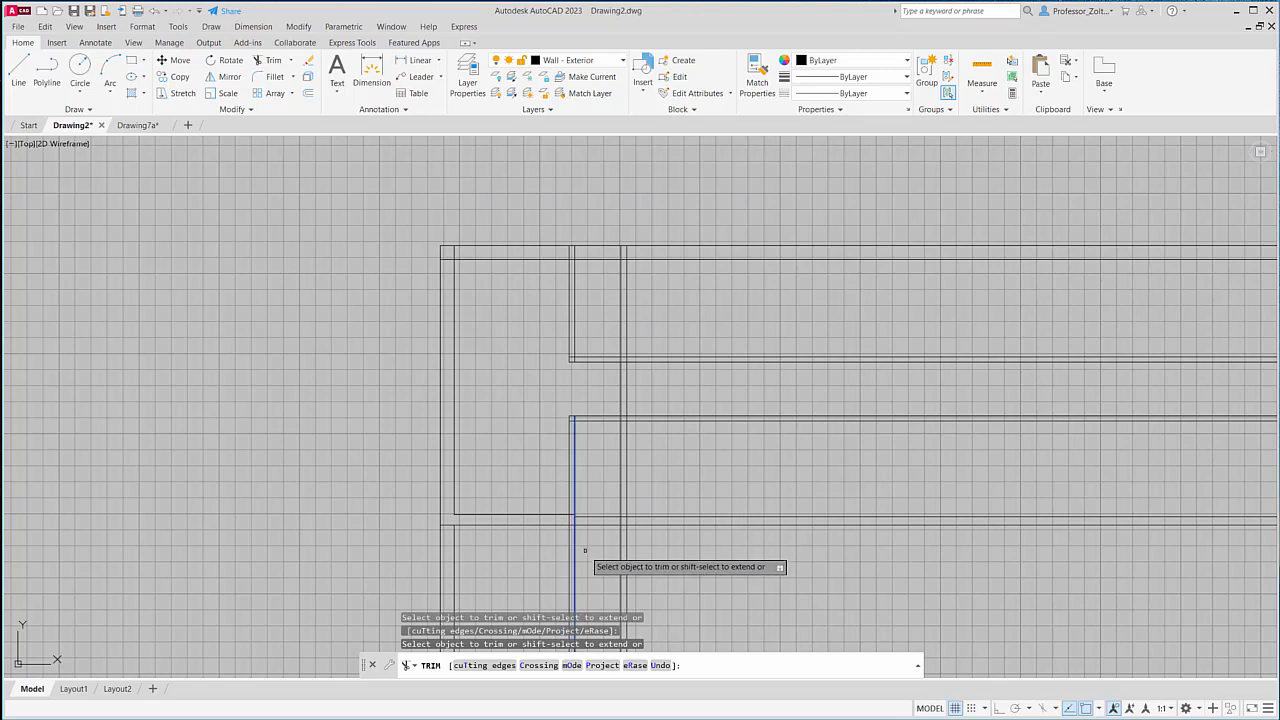
scroll(585, 545, "down", 2)
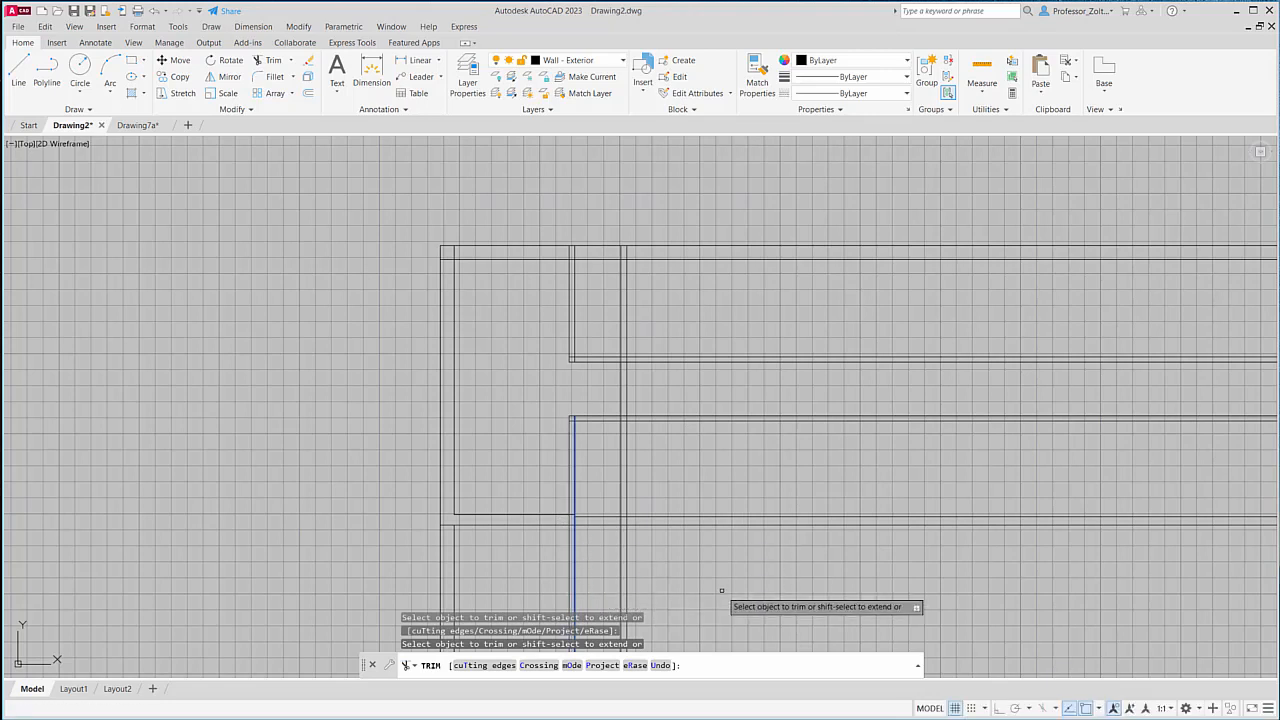
Trim the vertical interior wall lines and the inner exterior wall line below the thicker wall, cleaning up their junctions with it.
left_click(279, 62)
left_click_drag(579, 544, 547, 530)
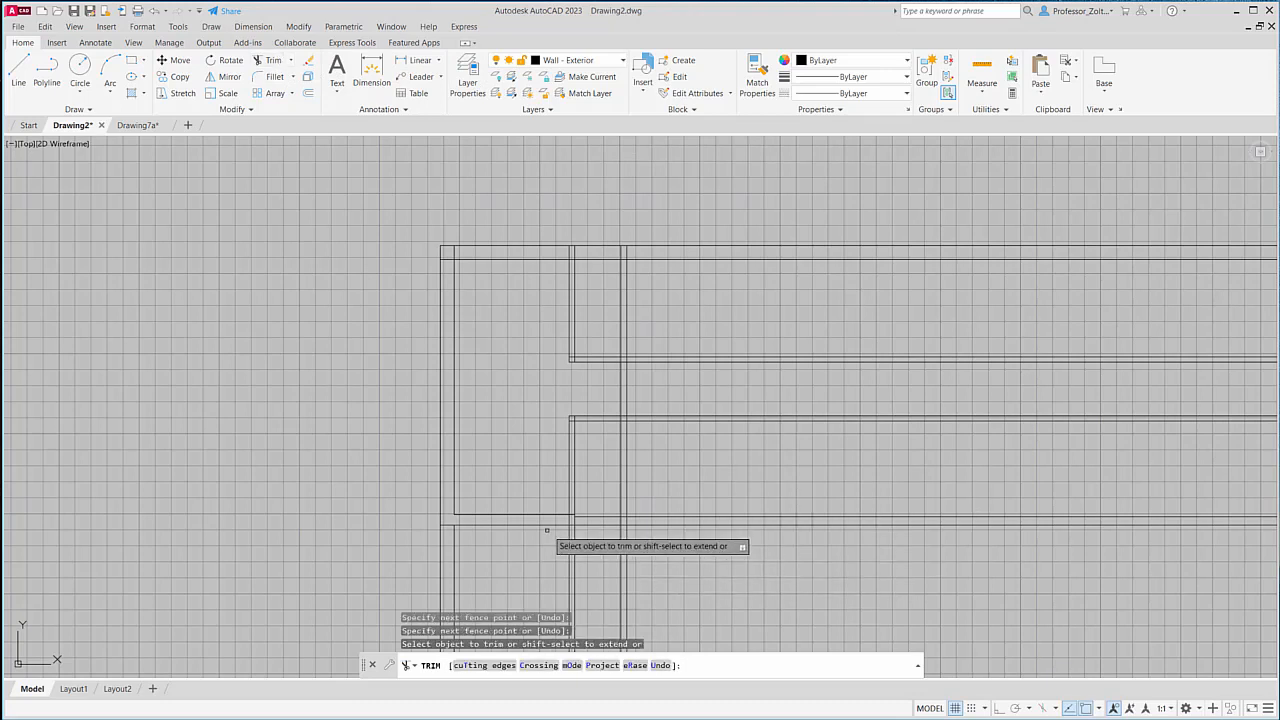
left_click_drag(655, 568, 560, 545)
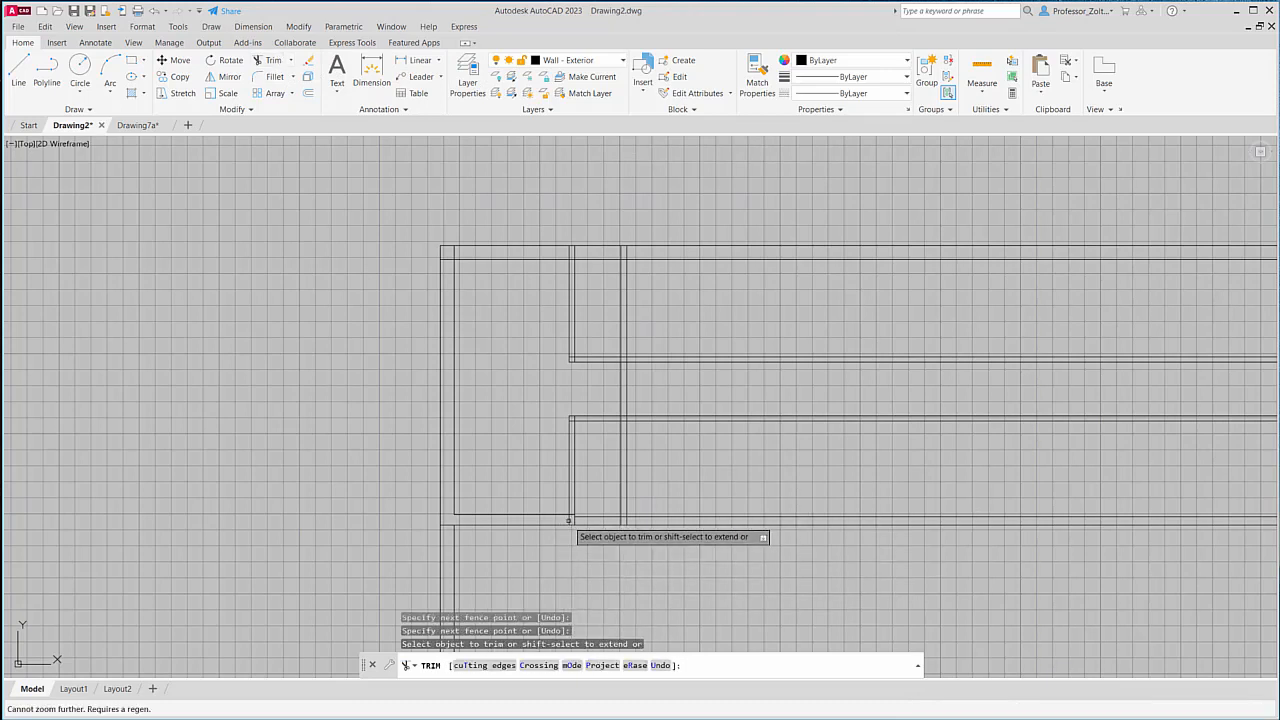
left_click(572, 516)
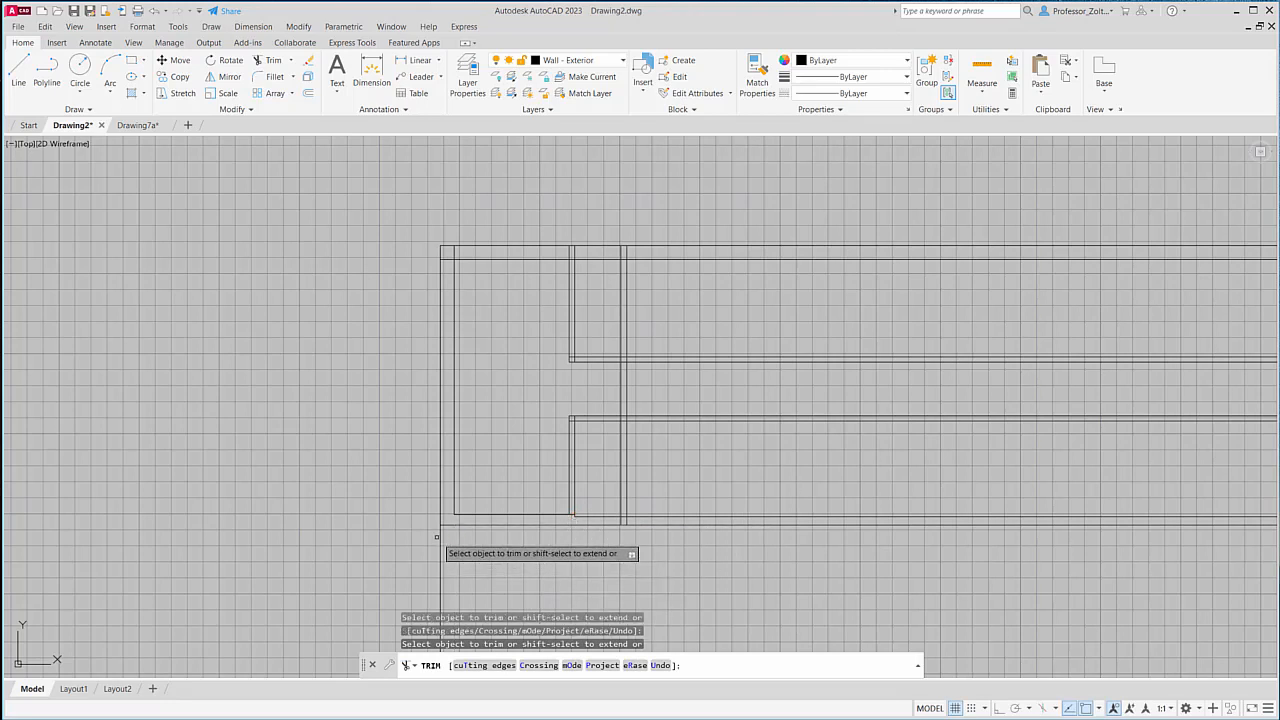
scroll(565, 525, "down", 4)
scroll(565, 522, "up", 5)
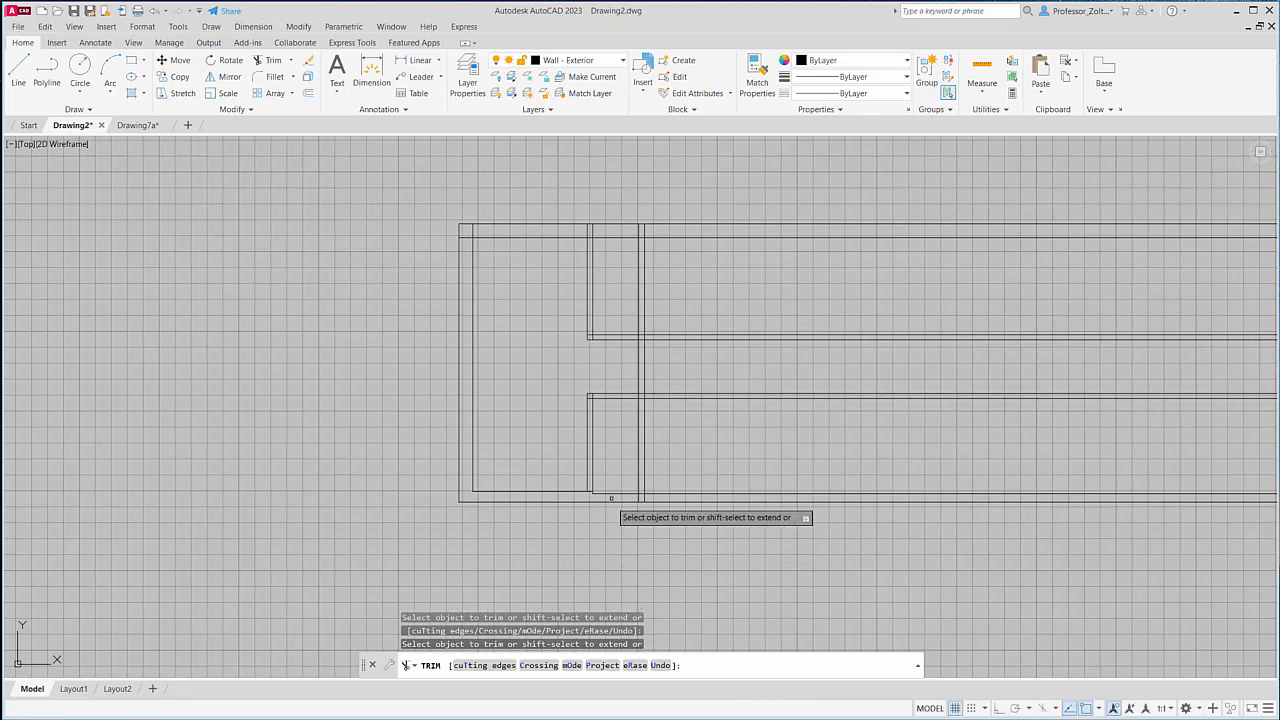
scroll(603, 475, "up", 2)
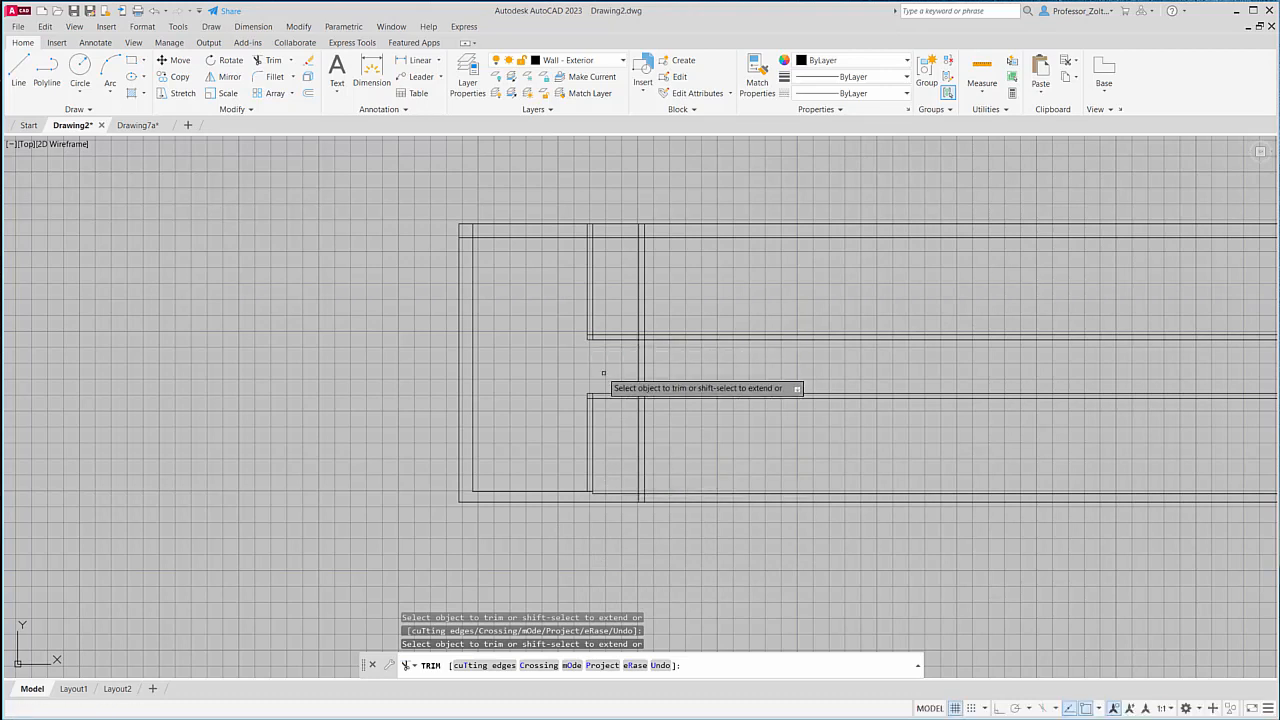
scroll(604, 377, "down", 1)
scroll(602, 362, "up", 1)
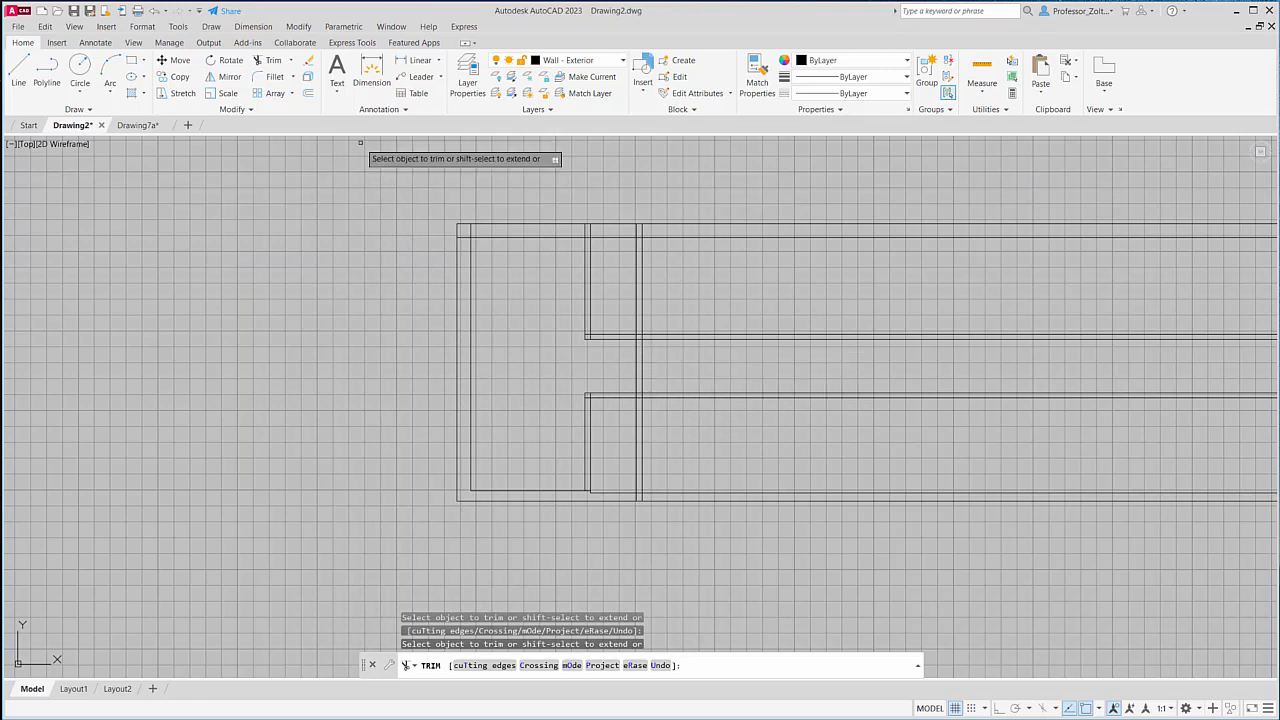
Offset the facing lines of the two horizontal interior walls 9 inches into the corridor between them.
left_click(308, 94)
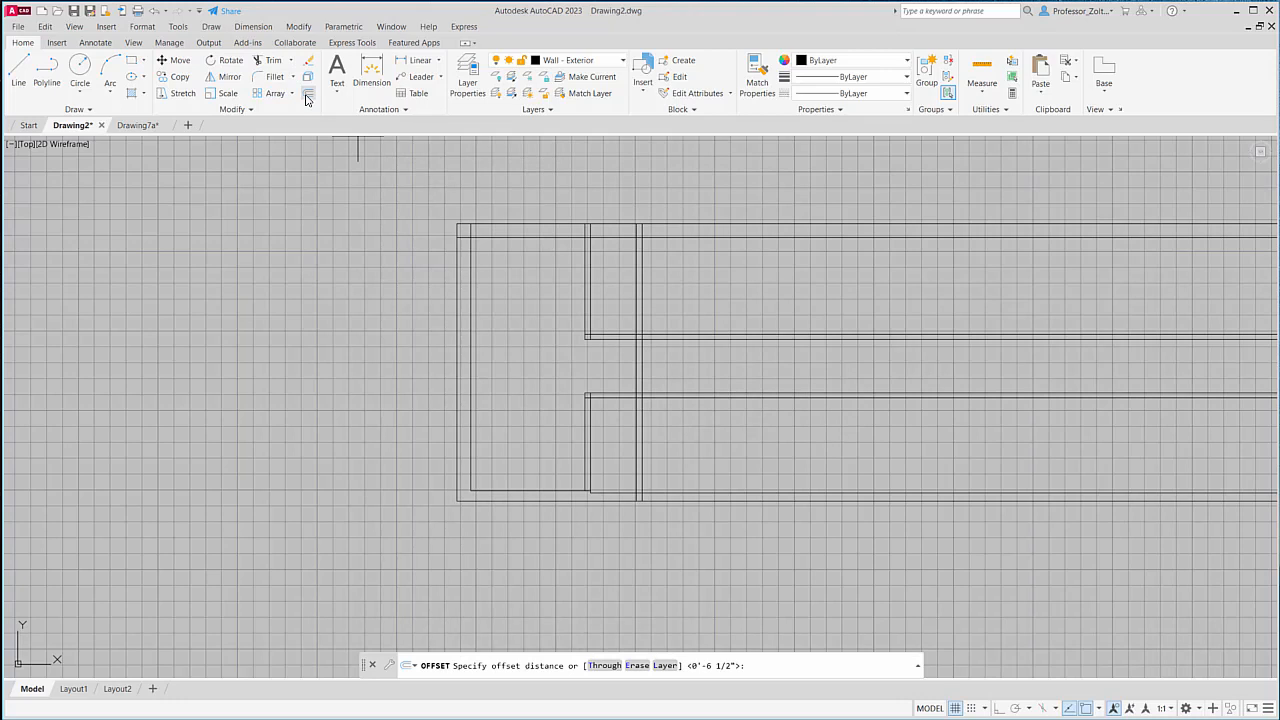
type("9")
key("Return")
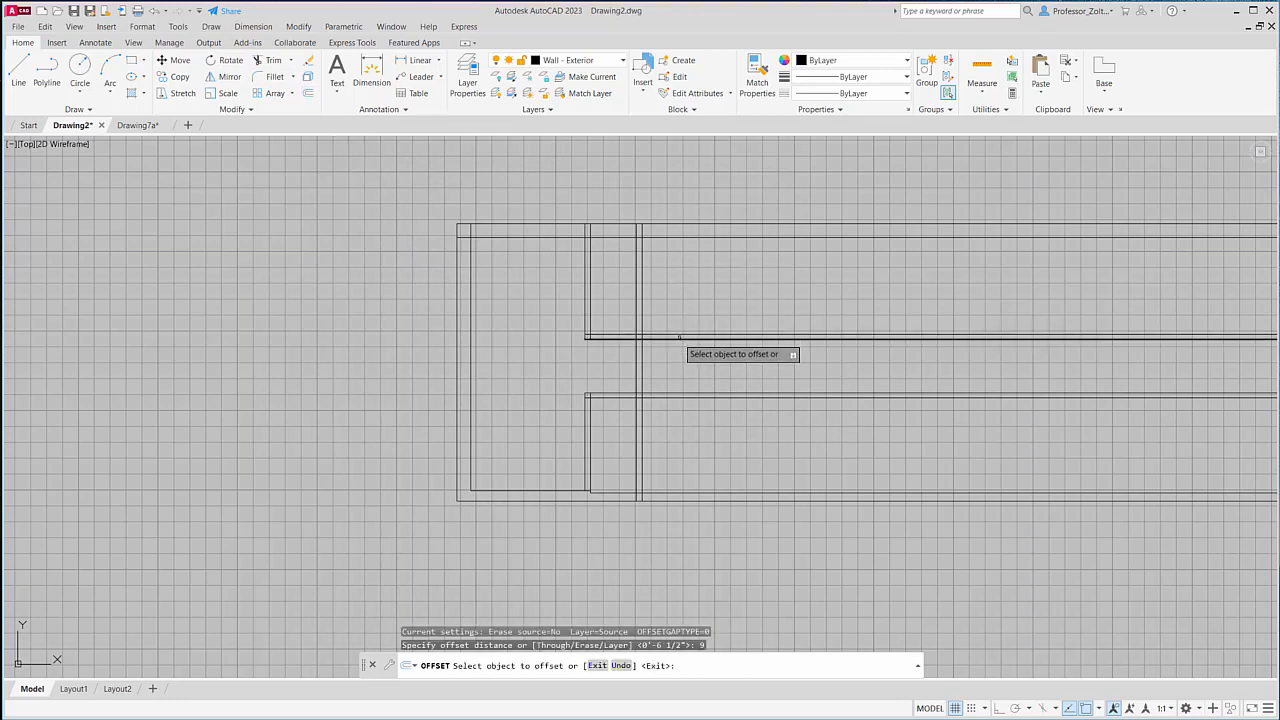
left_click(679, 338)
left_click(677, 362)
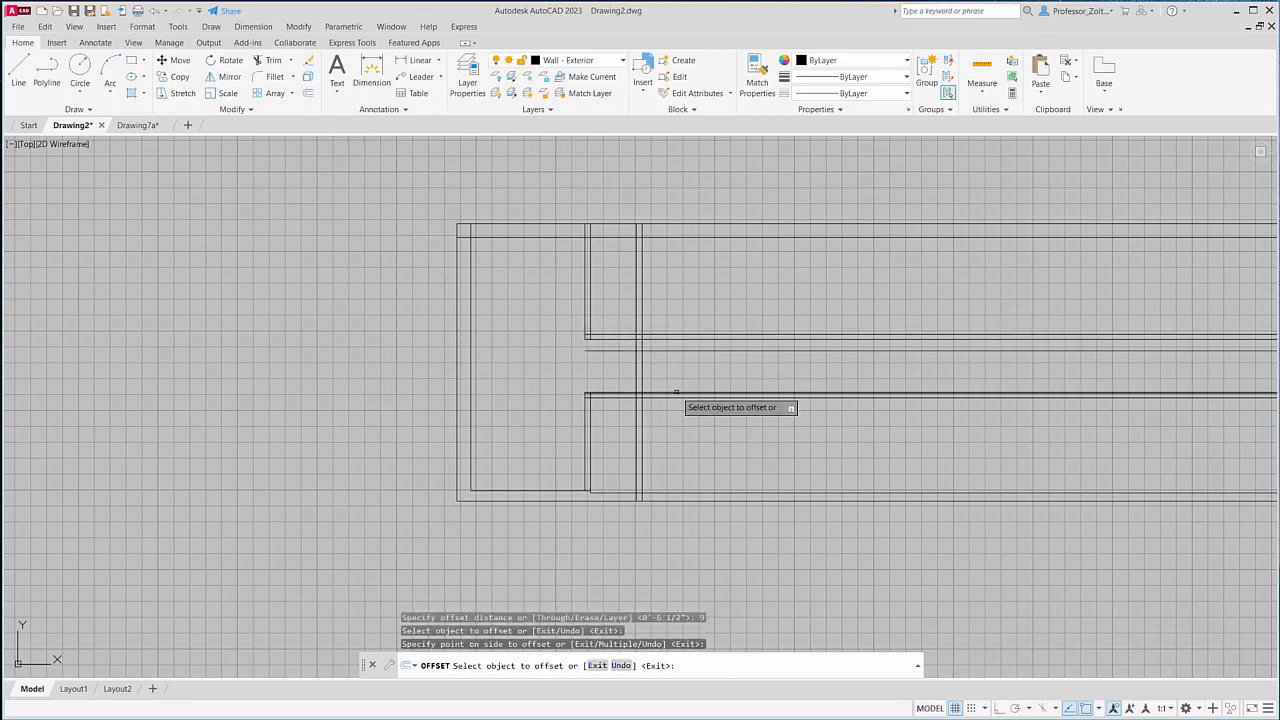
left_click(677, 394)
left_click(676, 375)
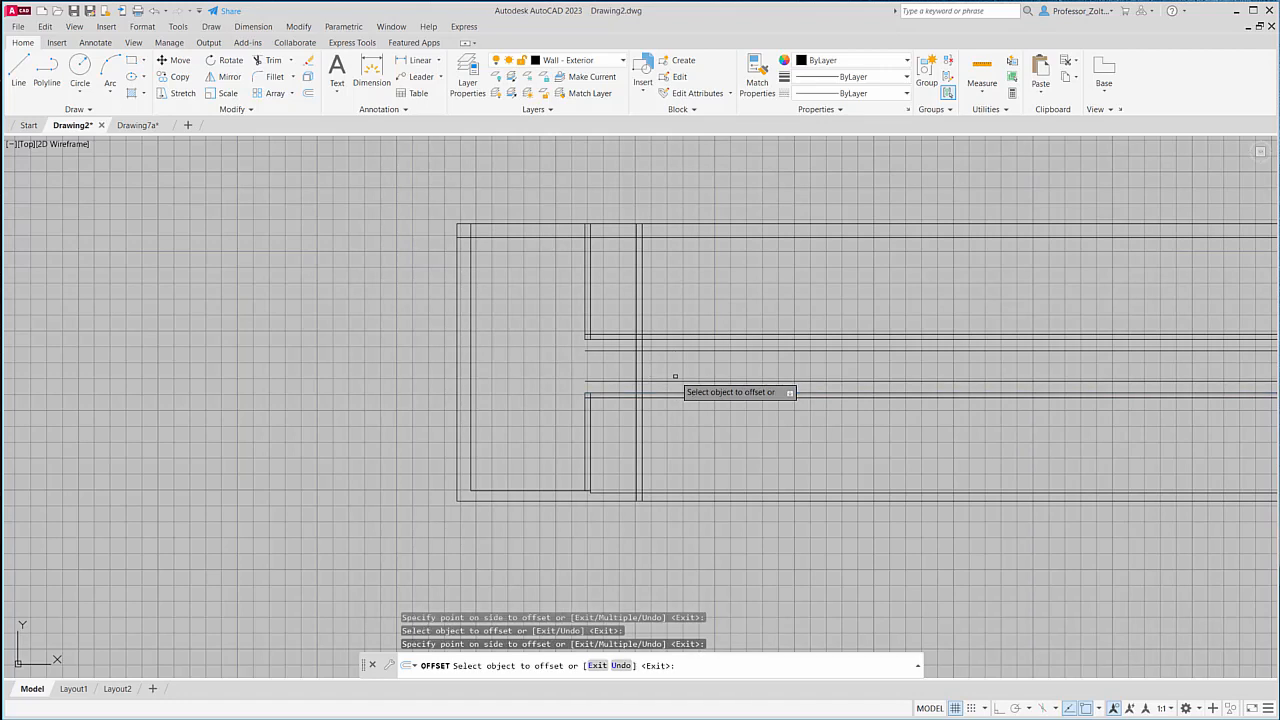
Trim the second vertical interior wall between the two 9-inch offset lines and remove the excess offset lines, leaving capped wall stubs.
left_click(270, 60)
mouse_move(630, 385)
left_mouse_down()
mouse_move(619, 346)
mouse_move(661, 381)
mouse_move(660, 350)
left_mouse_up()
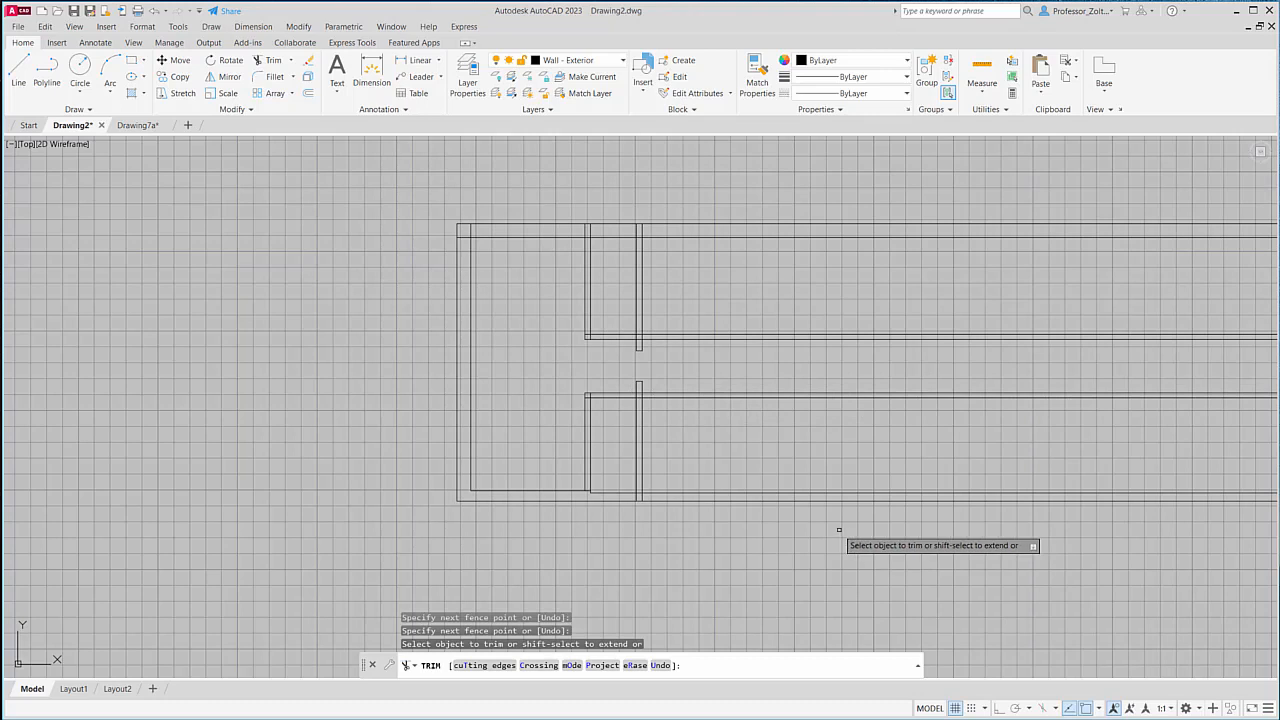
scroll(651, 402, "up", 1)
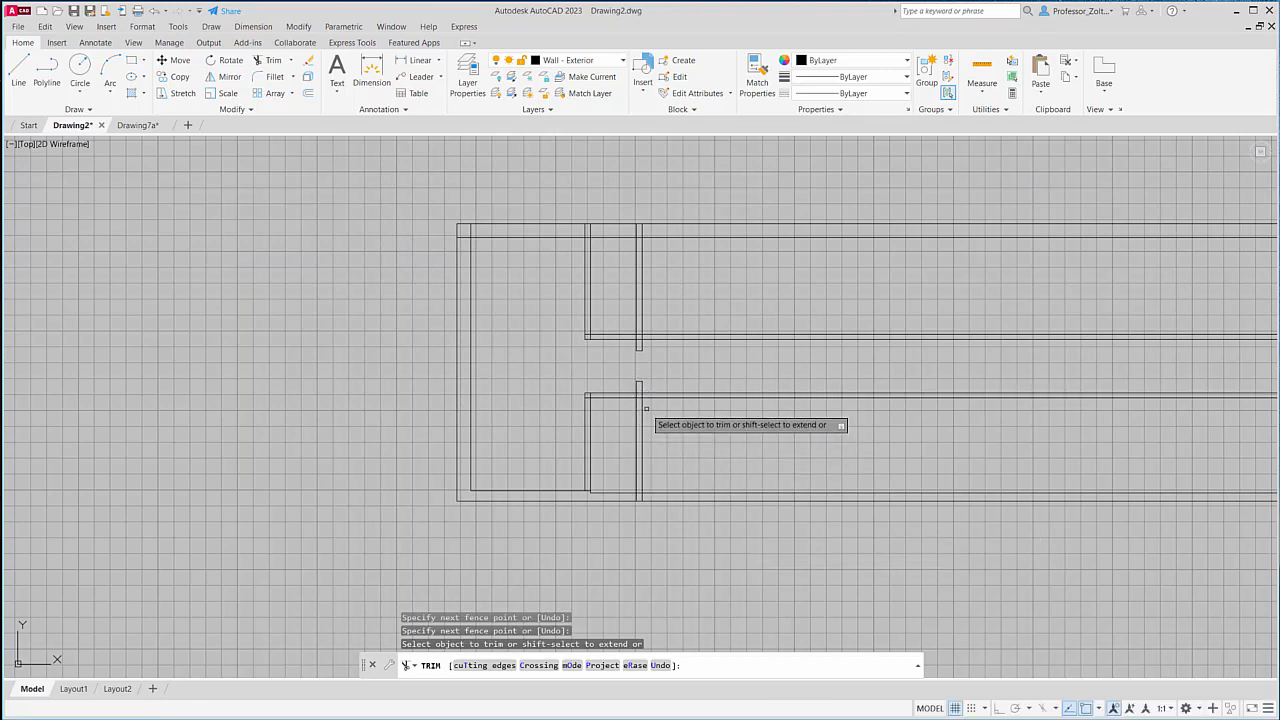
key("Escape")
Trim the overlapping lines where the first vertical interior wall meets the lower horizontal interior wall to form a clean corner.
scroll(641, 399, "up", 8)
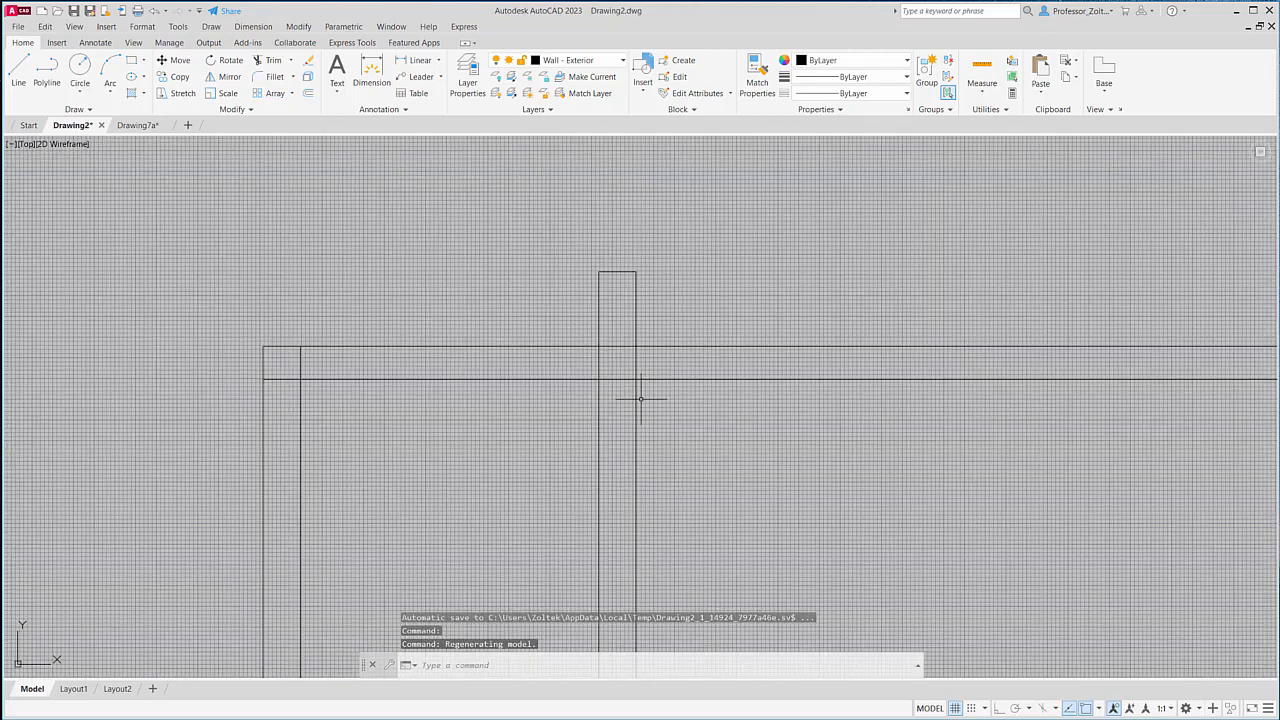
left_click(270, 64)
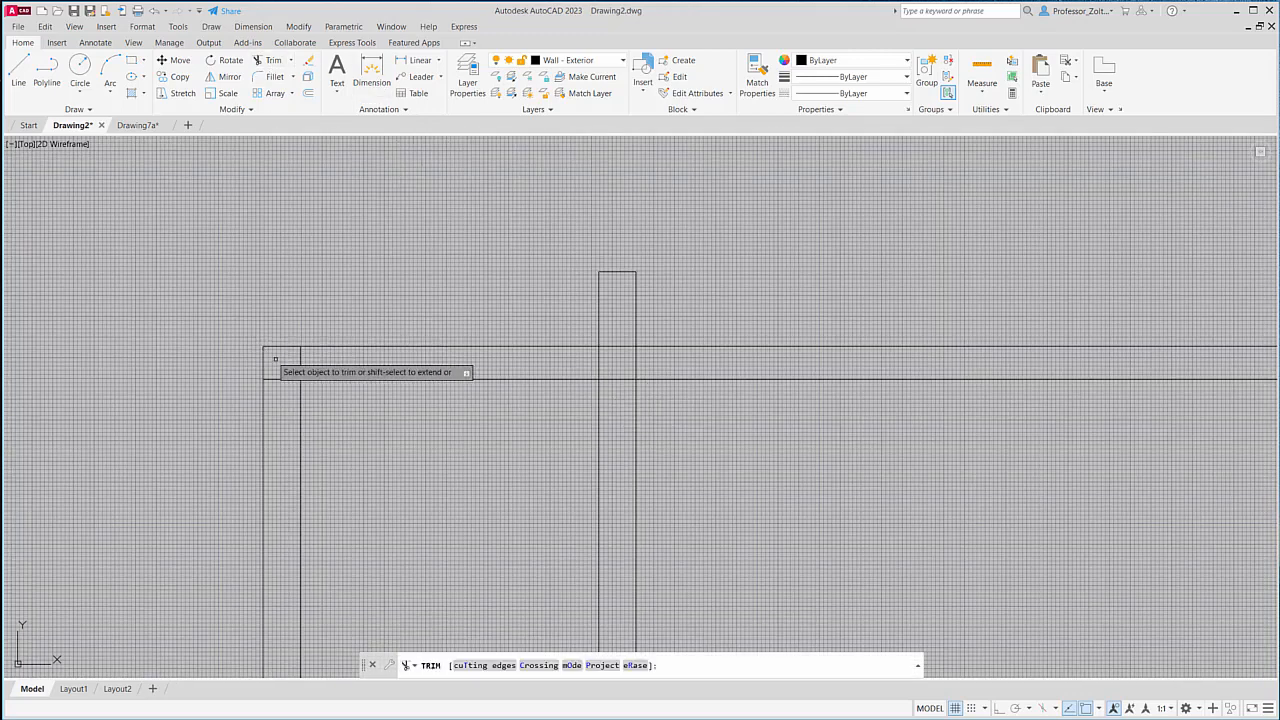
left_click_drag(311, 366, 279, 352)
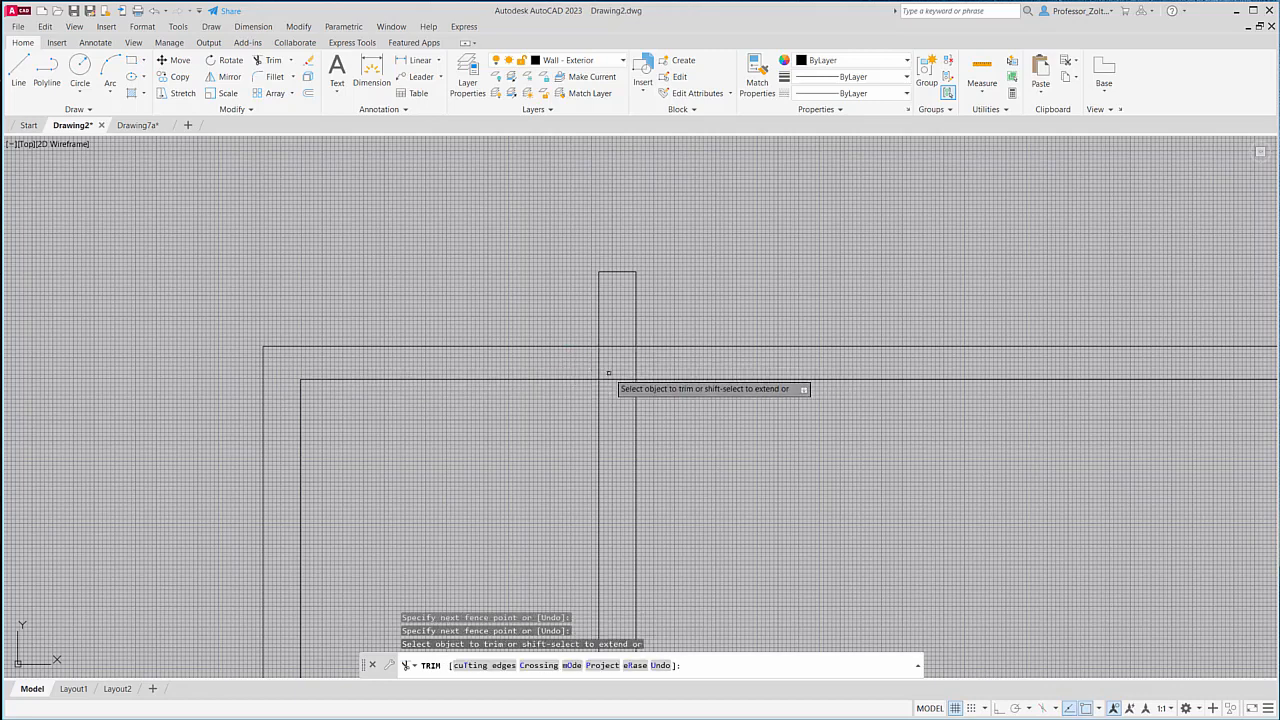
left_click_drag(655, 362, 640, 360)
scroll(646, 359, "down", 8)
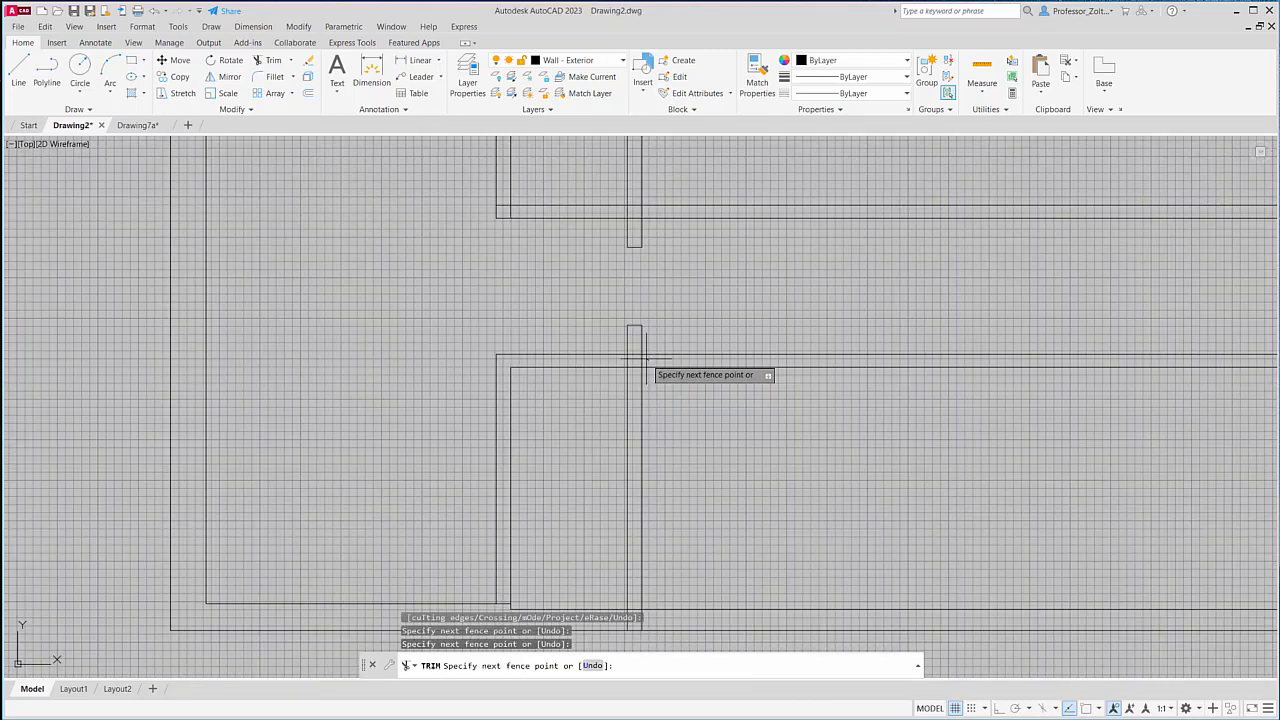
scroll(646, 359, "up", 2)
key("Escape")
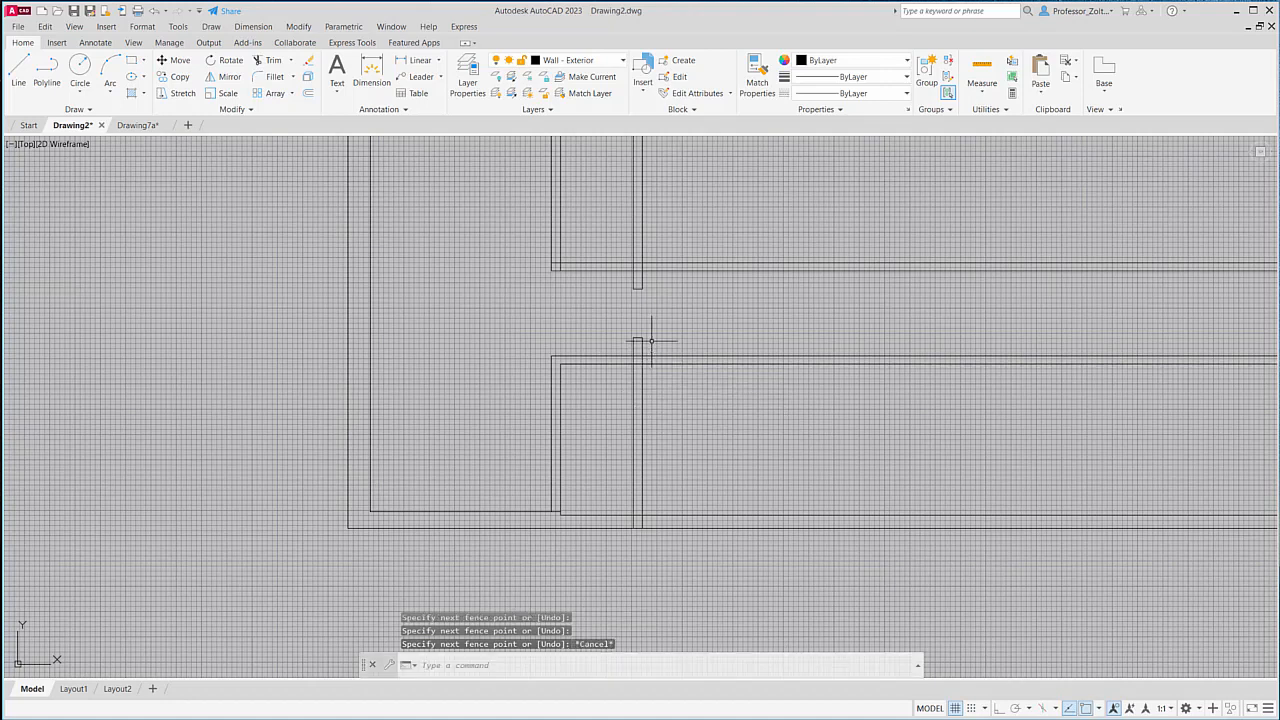
Trim the second vertical interior wall below the lower horizontal interior wall and open the junction beneath its short stub.
key("space")
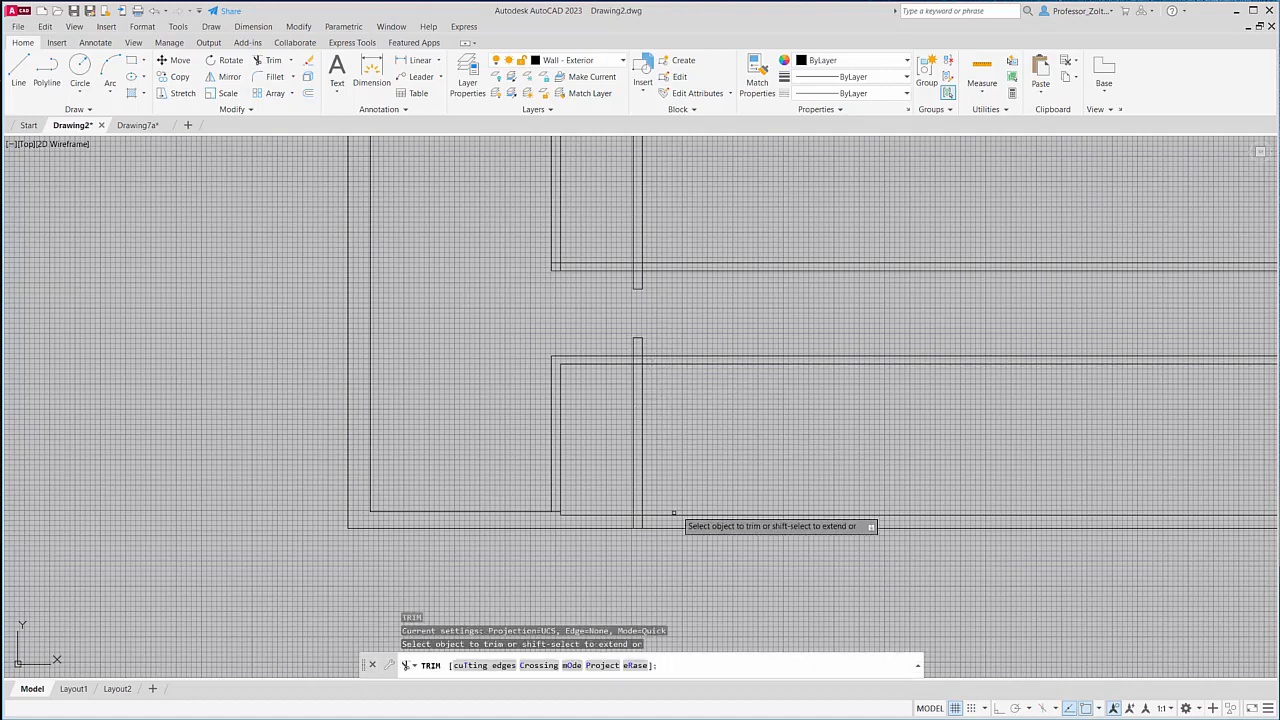
mouse_move(630, 515)
left_mouse_down()
mouse_move(660, 486)
mouse_move(625, 430)
left_mouse_up()
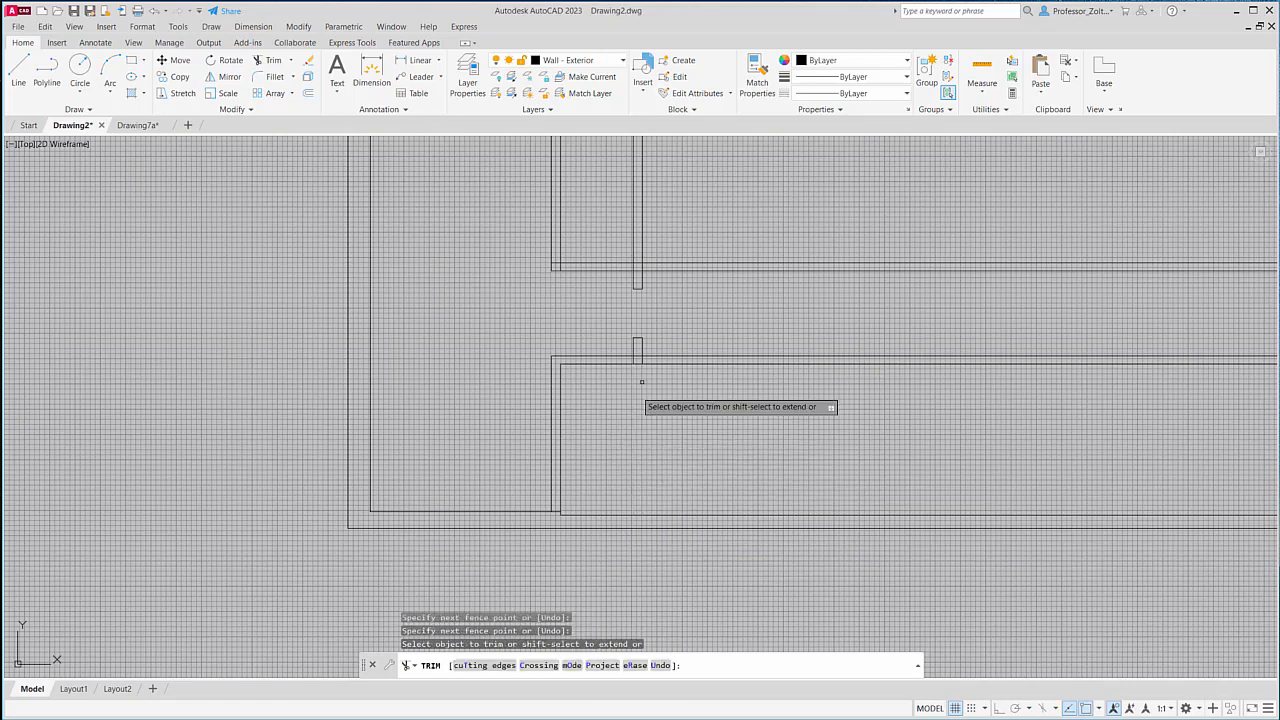
scroll(630, 345, "up", 6)
mouse_move(717, 425)
left_mouse_down()
mouse_move(640, 428)
mouse_move(674, 391)
mouse_move(682, 441)
left_mouse_up()
scroll(682, 441, "down", 5)
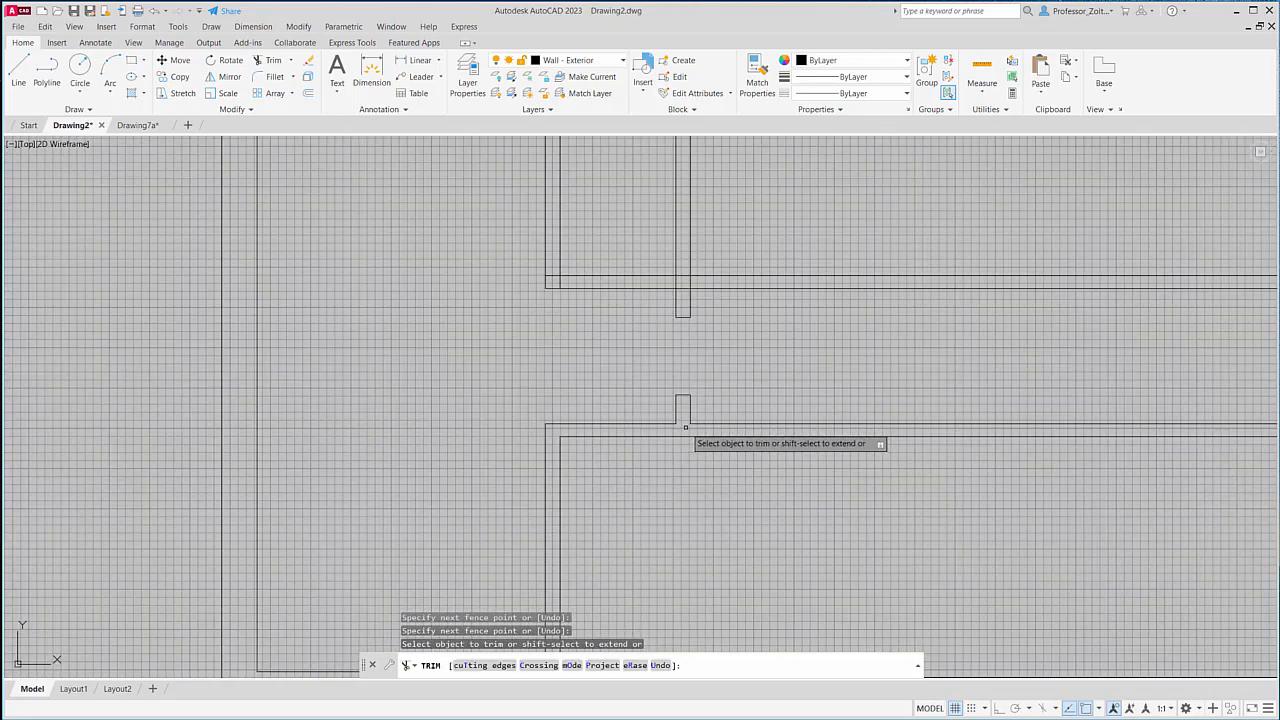
Trim the upper horizontal wall's lower line right of the first vertical wall and its upper line inside that vertical wall.
scroll(685, 427, "up", 2)
scroll(663, 332, "down", 2)
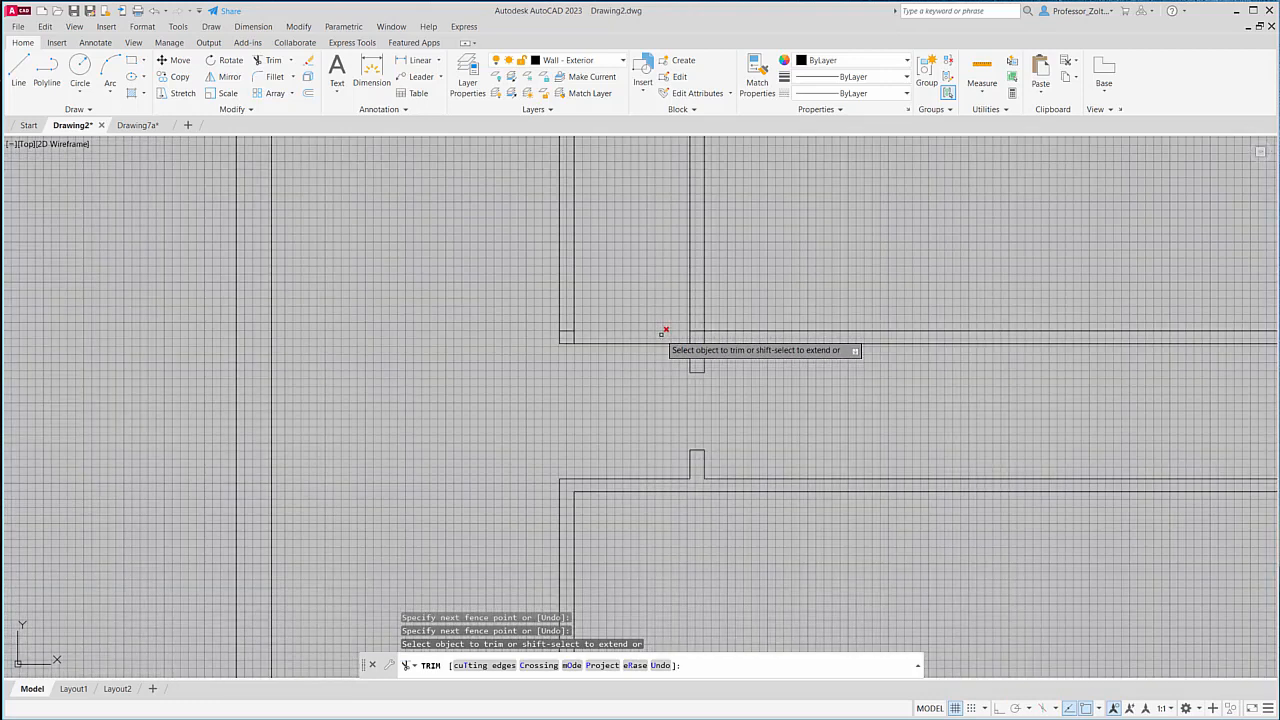
scroll(637, 301, "up", 1)
scroll(585, 293, "up", 3)
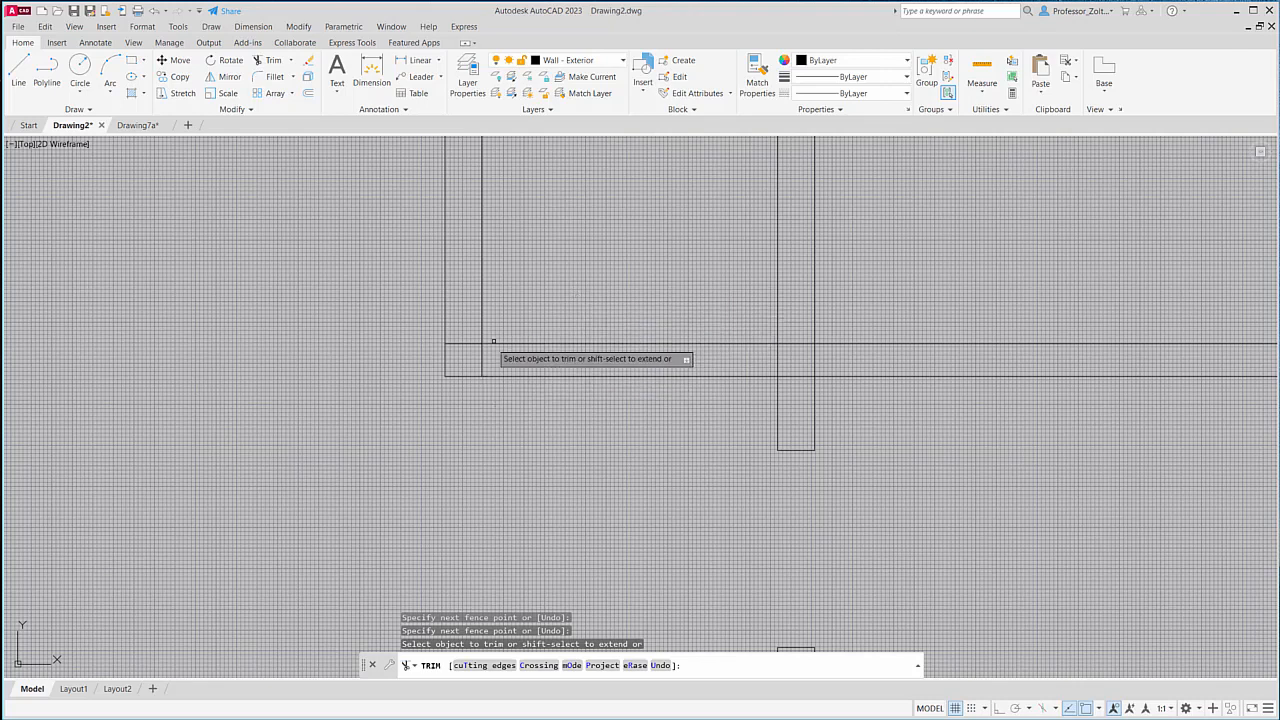
left_click(496, 375)
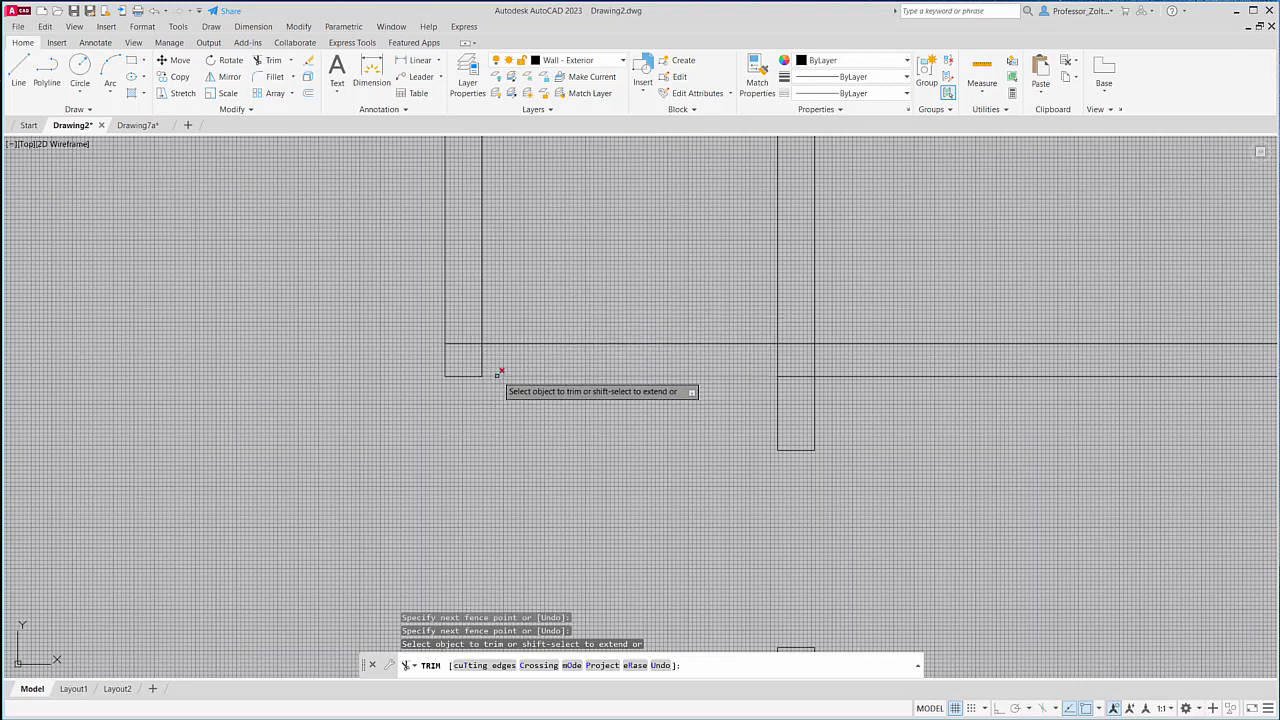
left_click(808, 377)
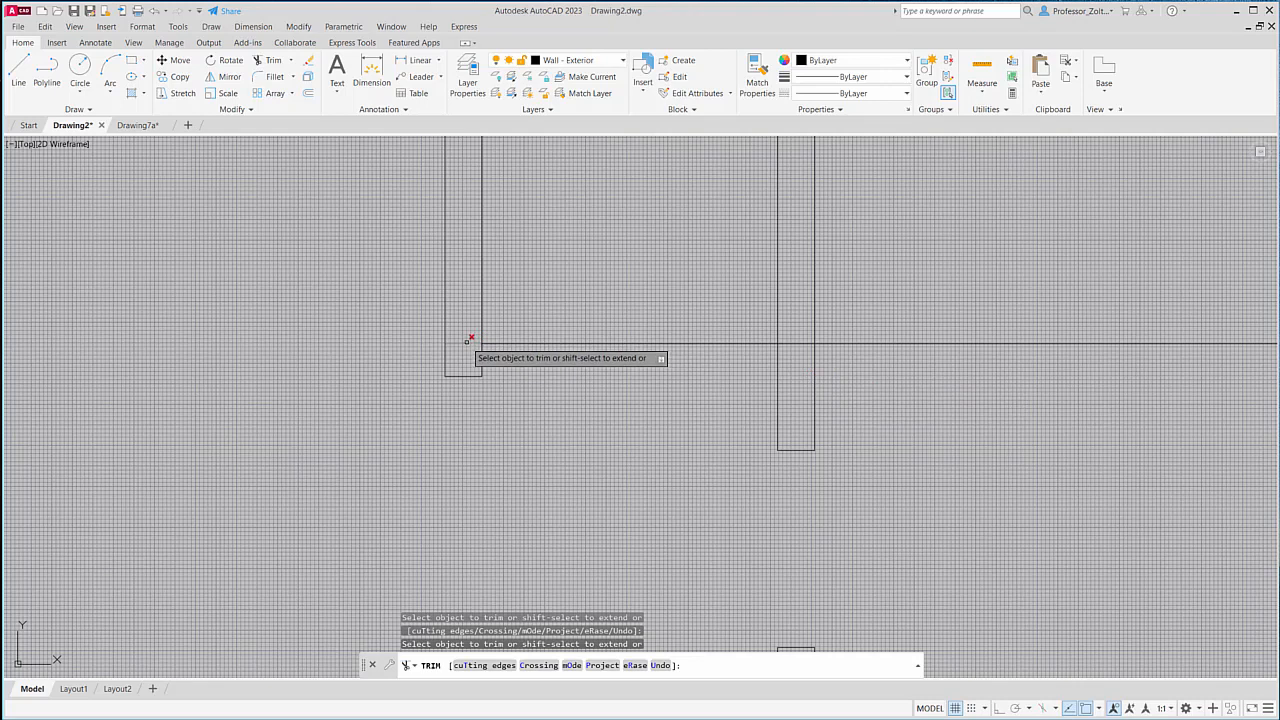
Offset the upper horizontal wall's remaining line 4.5 inches upward.
left_click(308, 94)
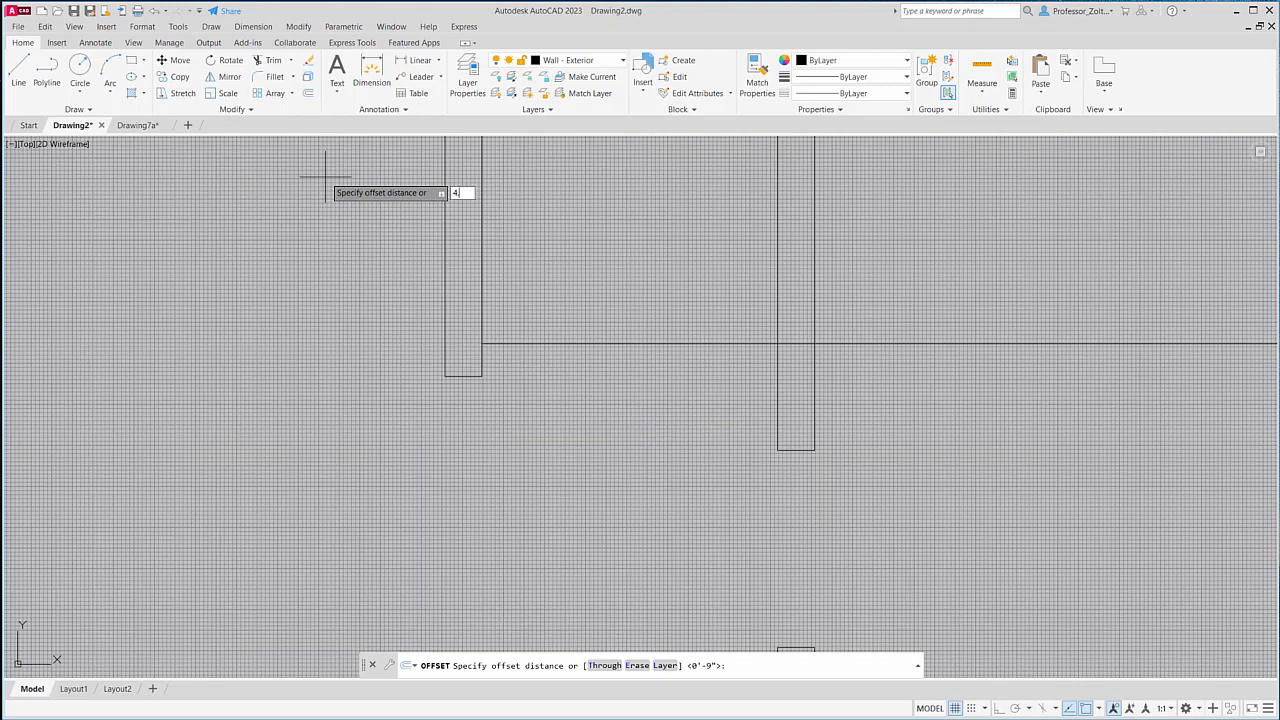
type("4.5")
key("Return")
left_click(670, 344)
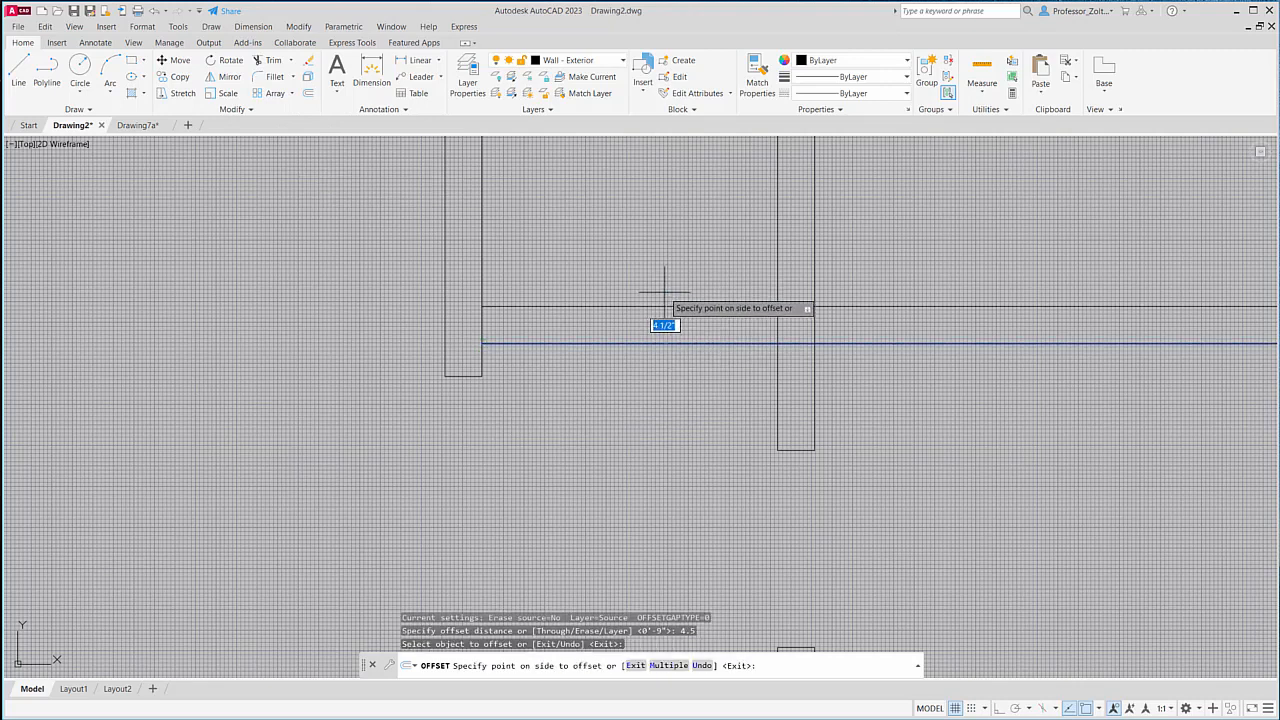
left_click(669, 275)
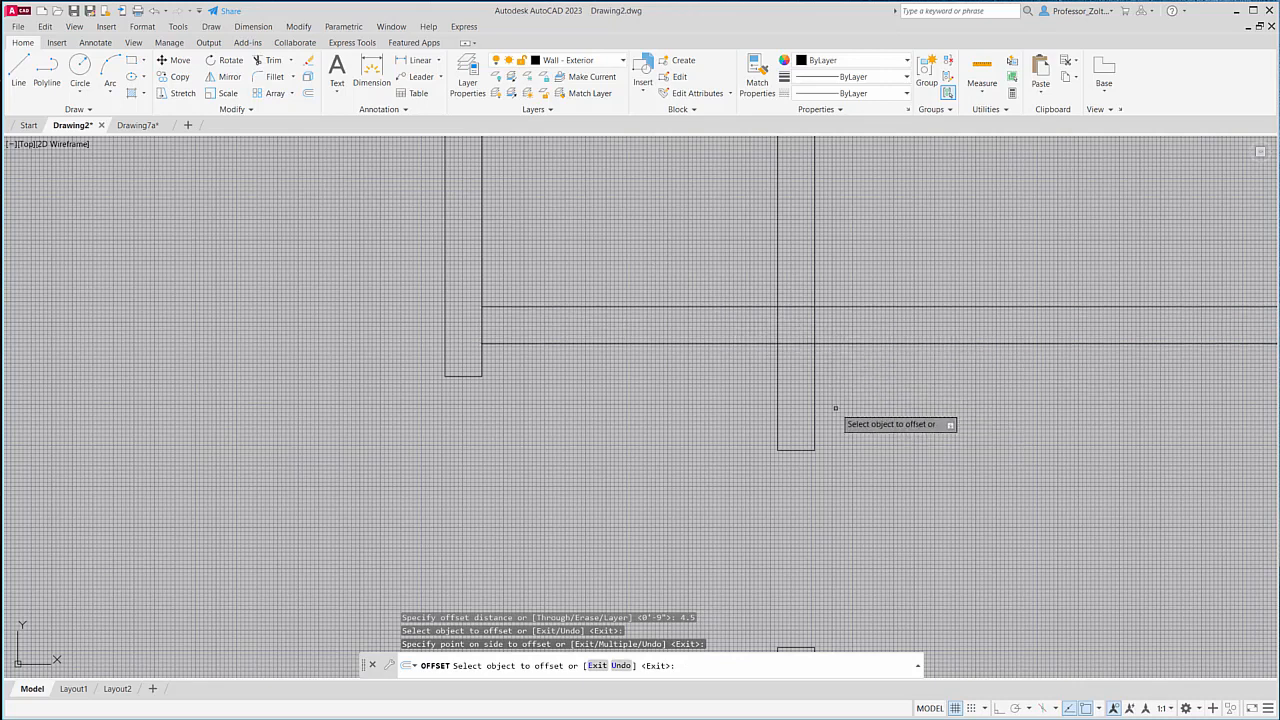
Offset the facing lines of the first and second vertical interior walls 4 inches toward each other to mark the door opening.
left_click(309, 95)
key("Return")
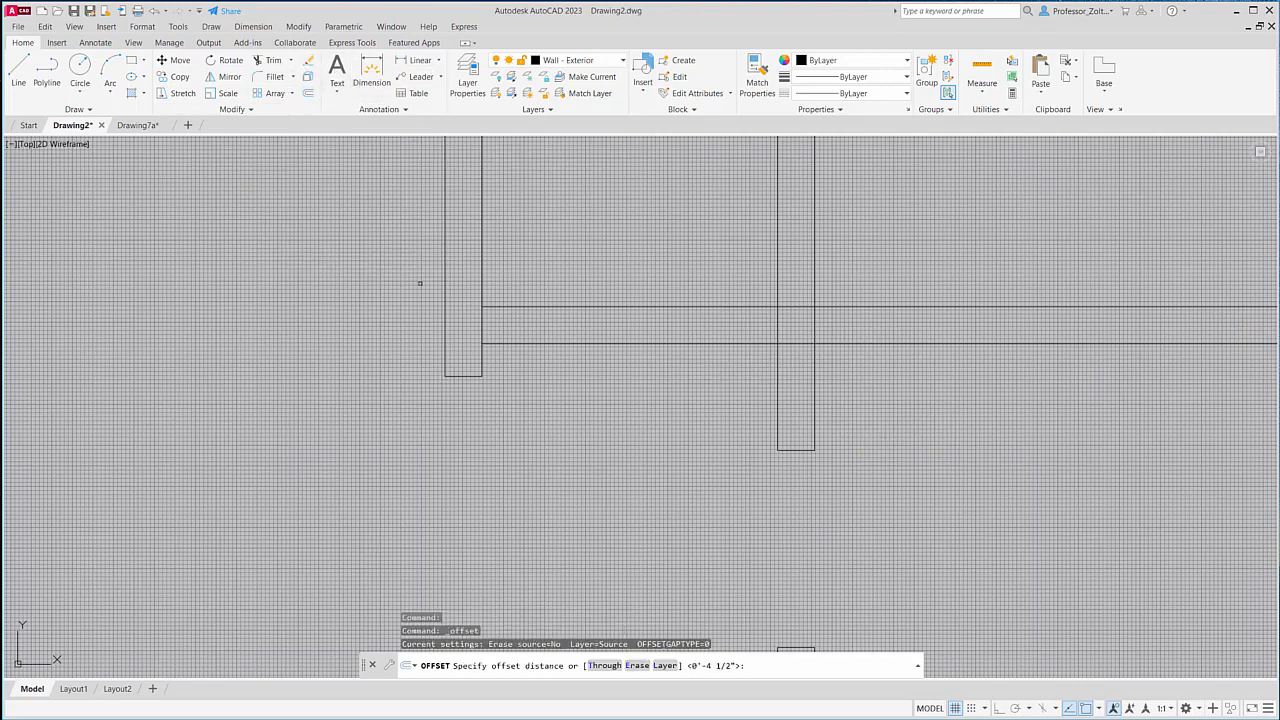
left_click(482, 274)
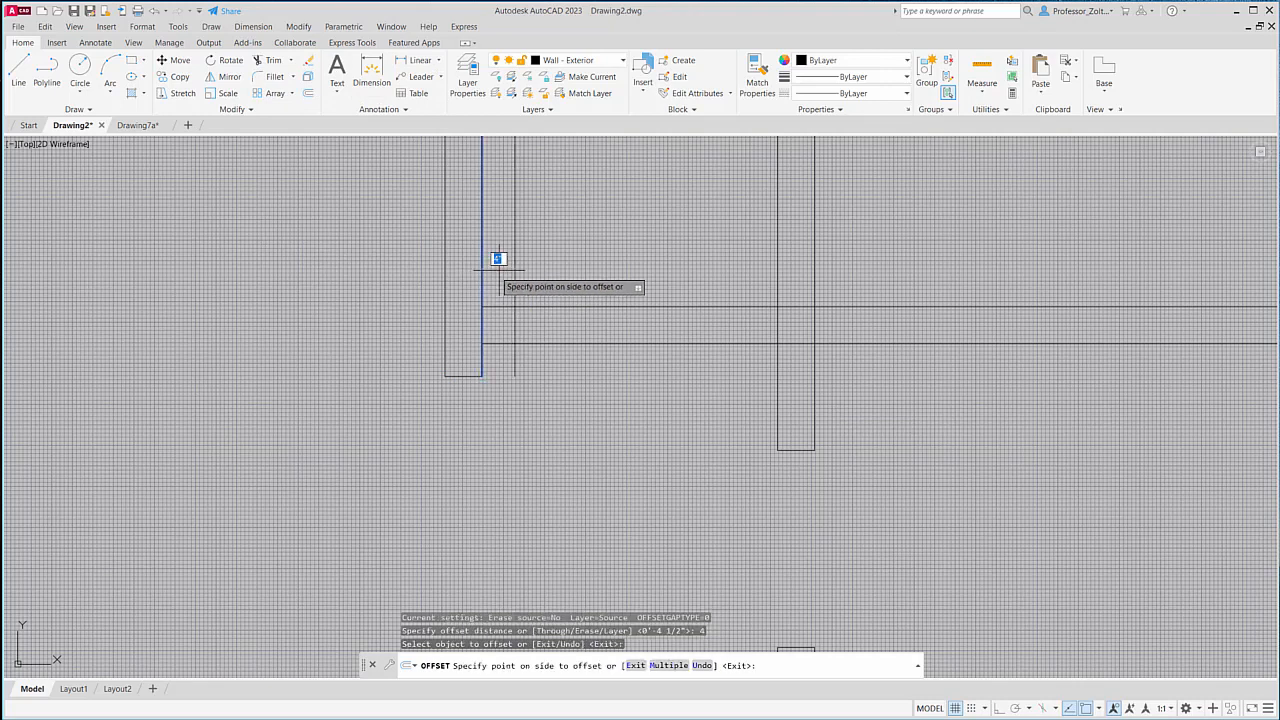
left_click(497, 260)
left_click(779, 260)
left_click(700, 258)
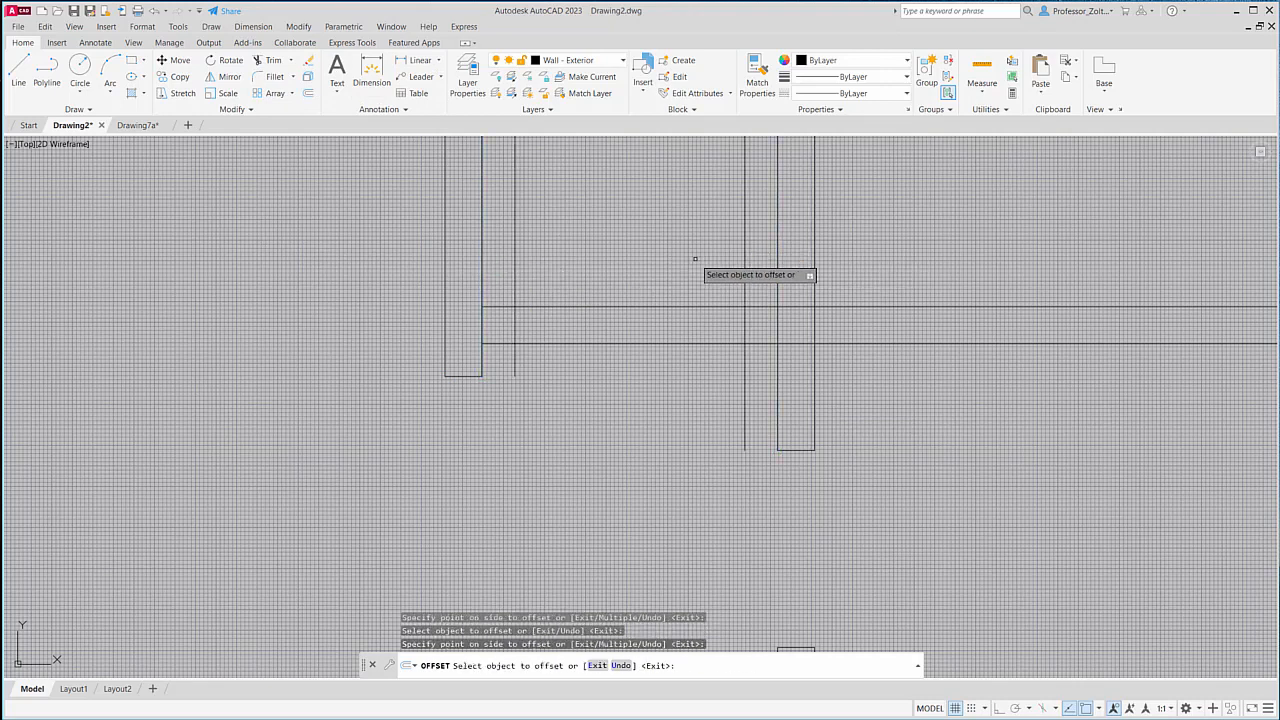
Trim the 4-inch offset lines above and below the upper horizontal wall and cut out the wall between them for the door opening.
left_click(283, 66)
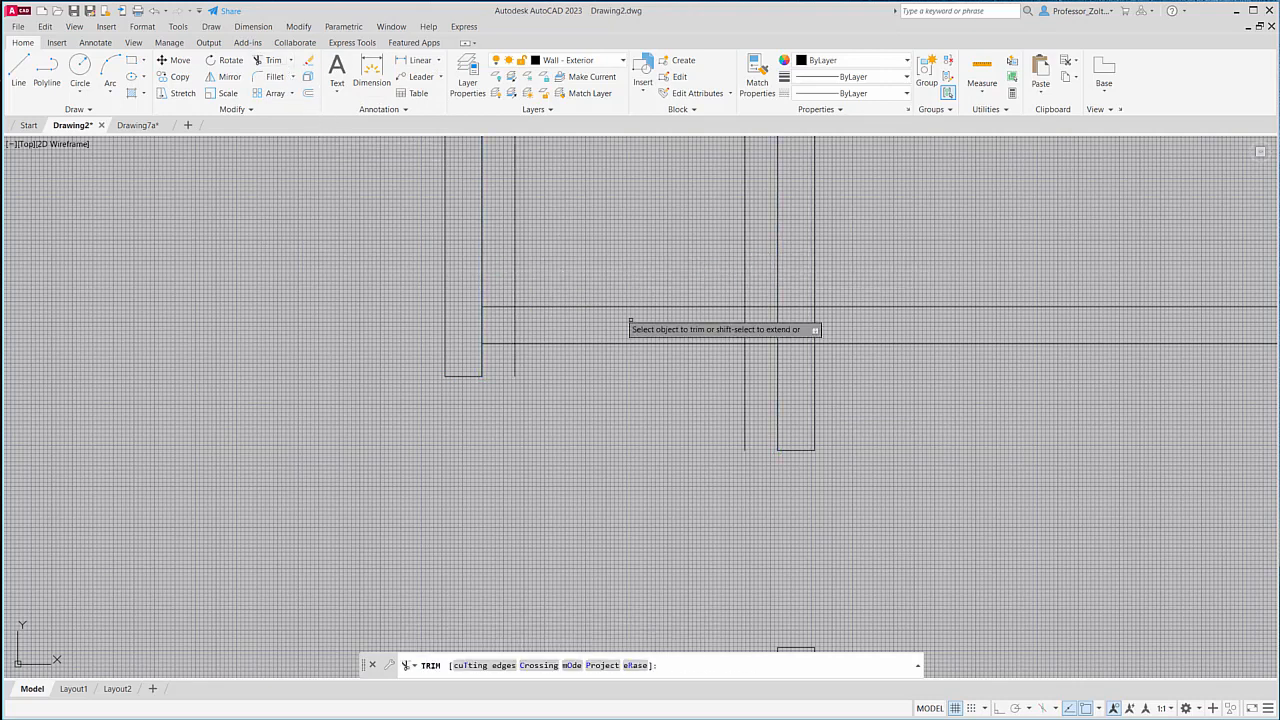
left_click(754, 388)
left_click(507, 353)
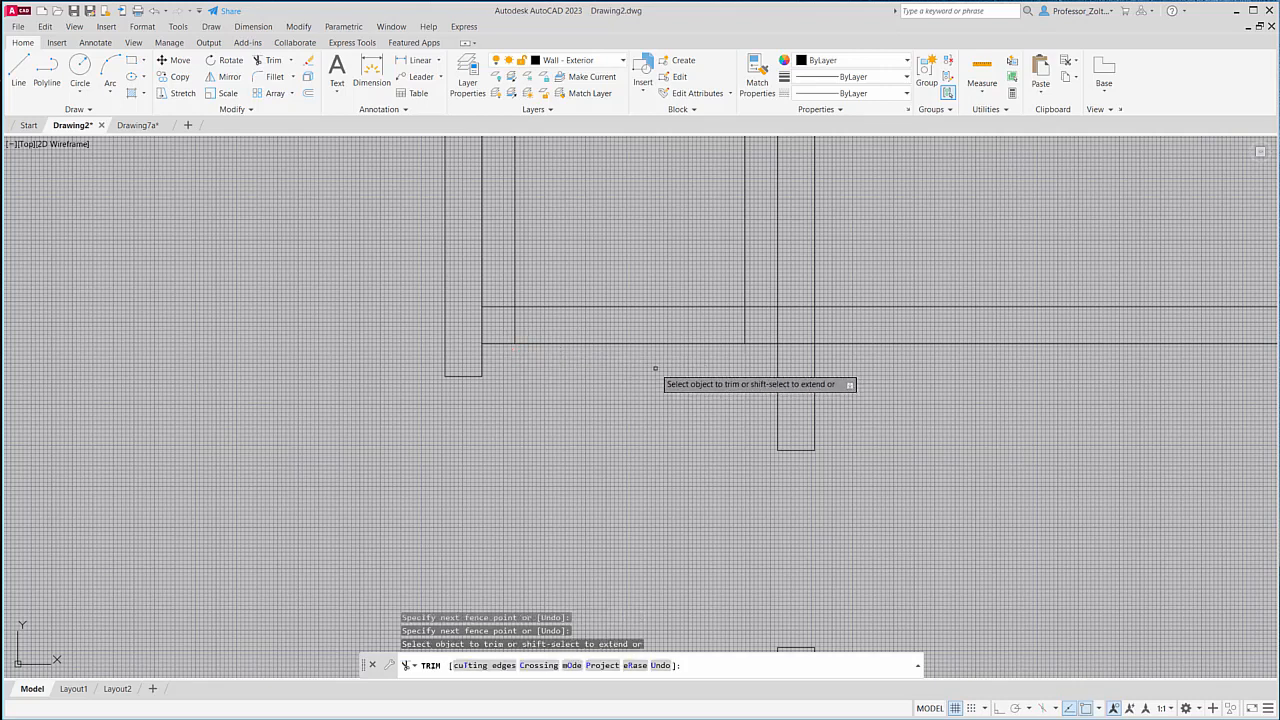
left_click(656, 369)
left_click(630, 264)
left_click(733, 283)
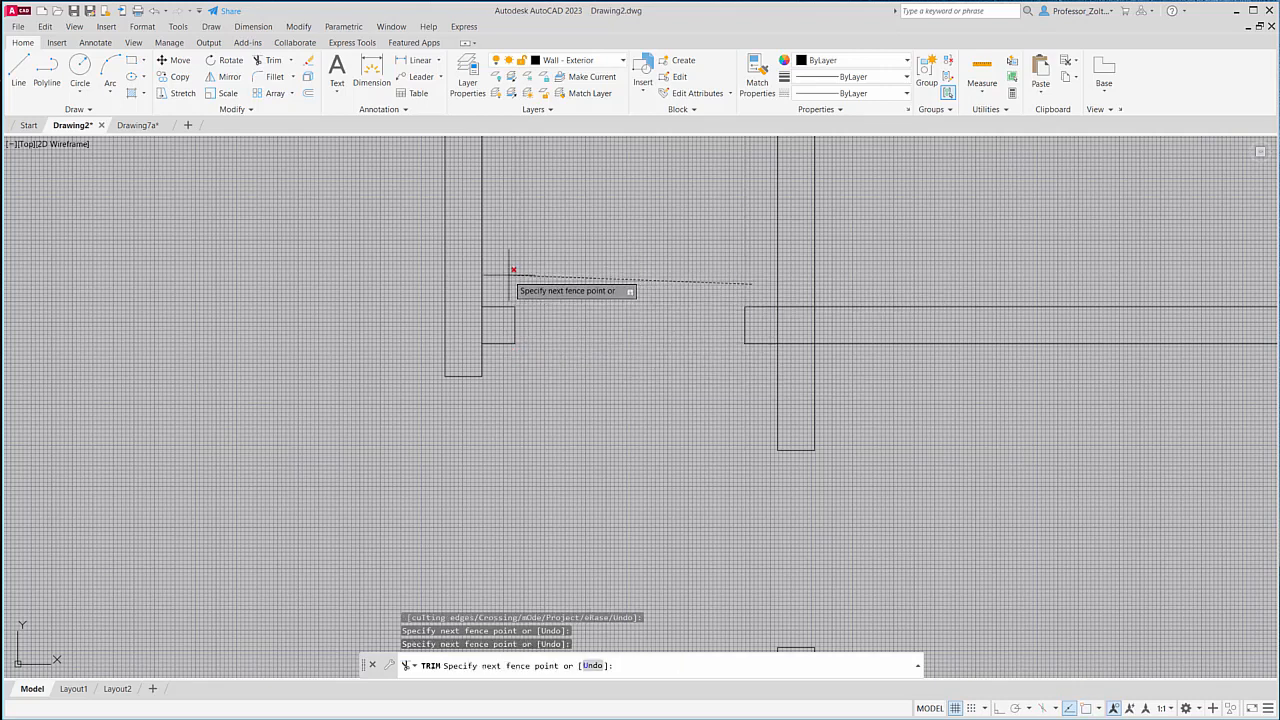
left_click(509, 270)
key("Return")
Trim the wall lines inside the junctions of the upper horizontal wall with the first and second vertical interior walls.
left_click(482, 323)
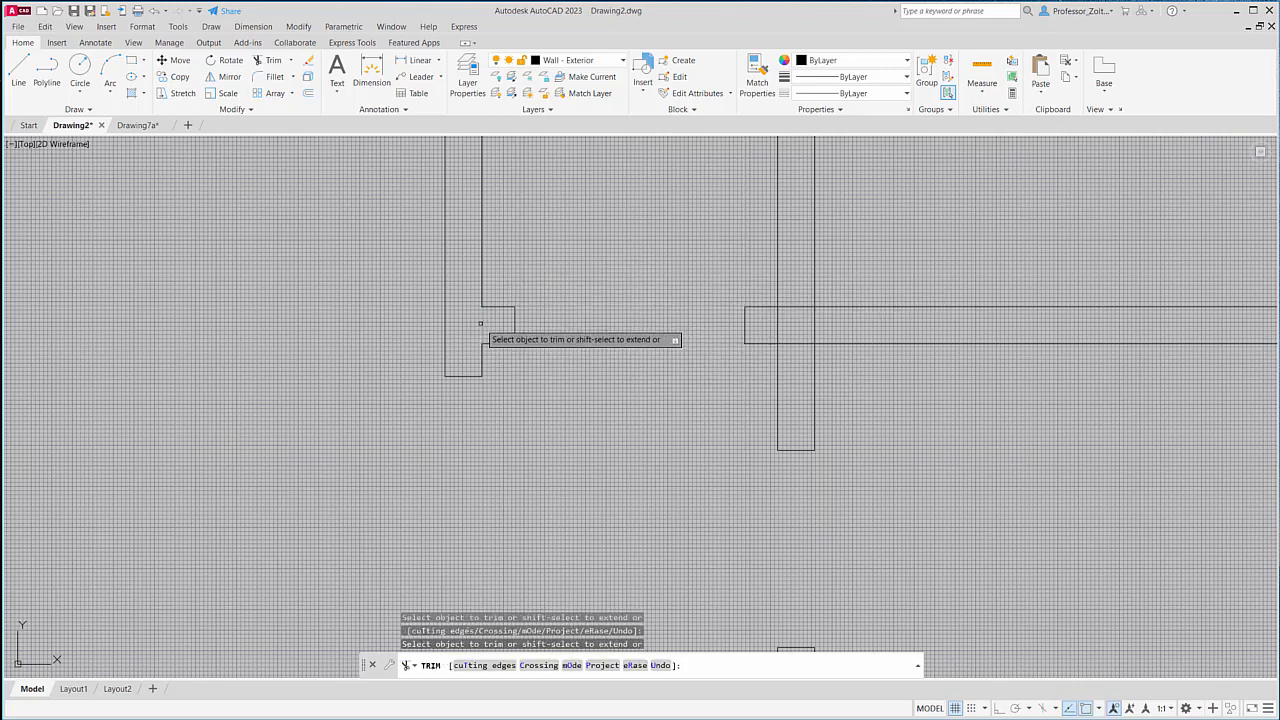
left_click(830, 327)
left_click(768, 326)
left_click(797, 360)
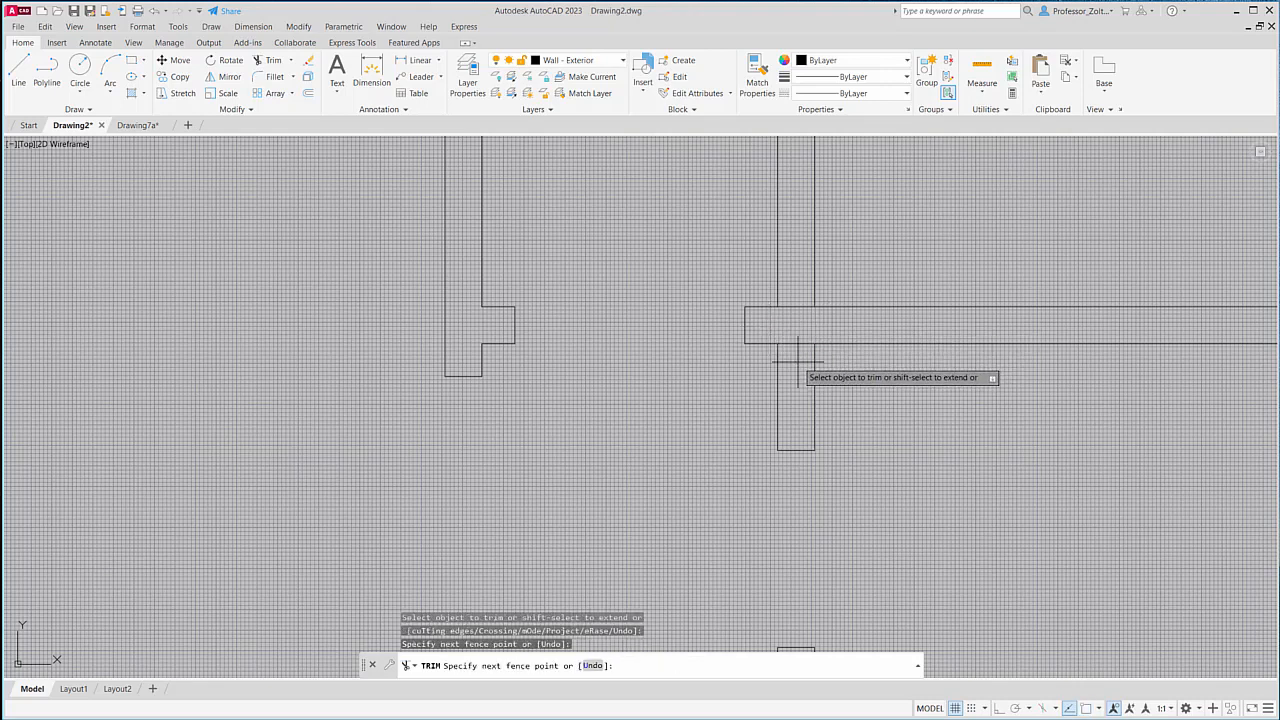
left_click(792, 291)
Trim the lower exterior wall's inner line between the two faces of the first vertical interior wall.
scroll(713, 347, "down", 5)
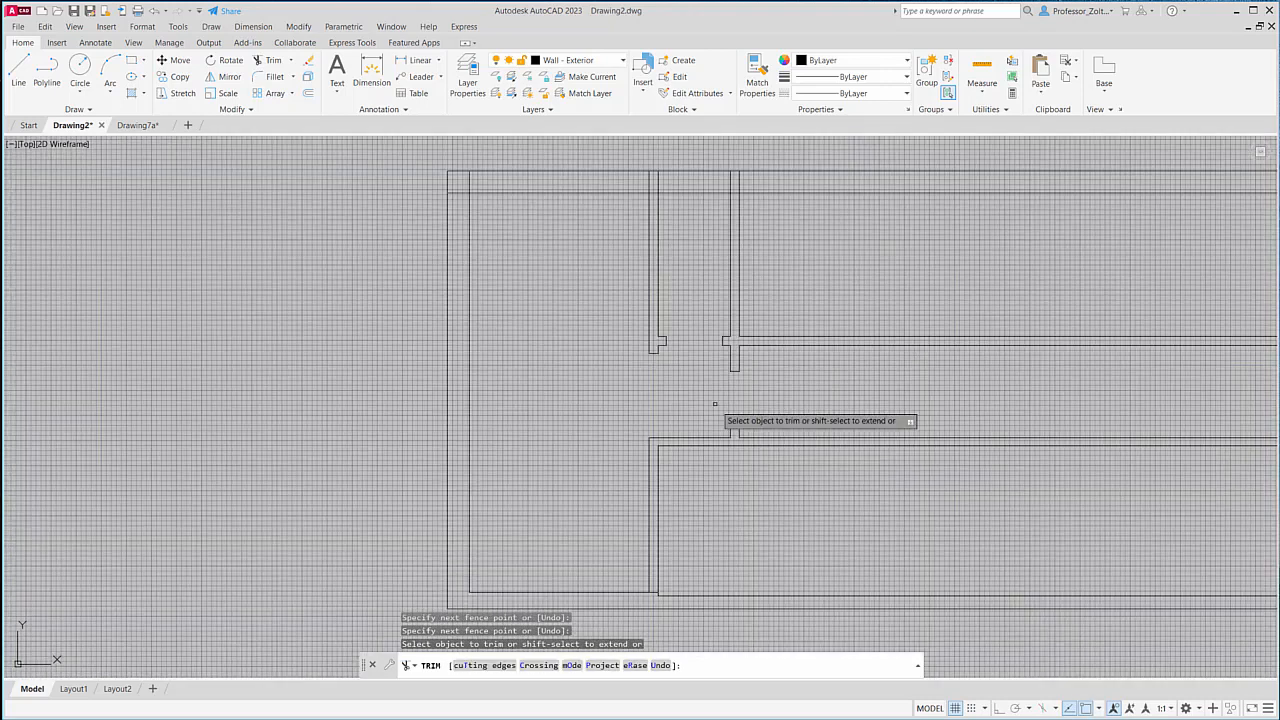
mouse_move(692, 281)
middle_mouse_down()
mouse_move(688, 257)
mouse_move(686, 334)
mouse_move(691, 206)
middle_mouse_up()
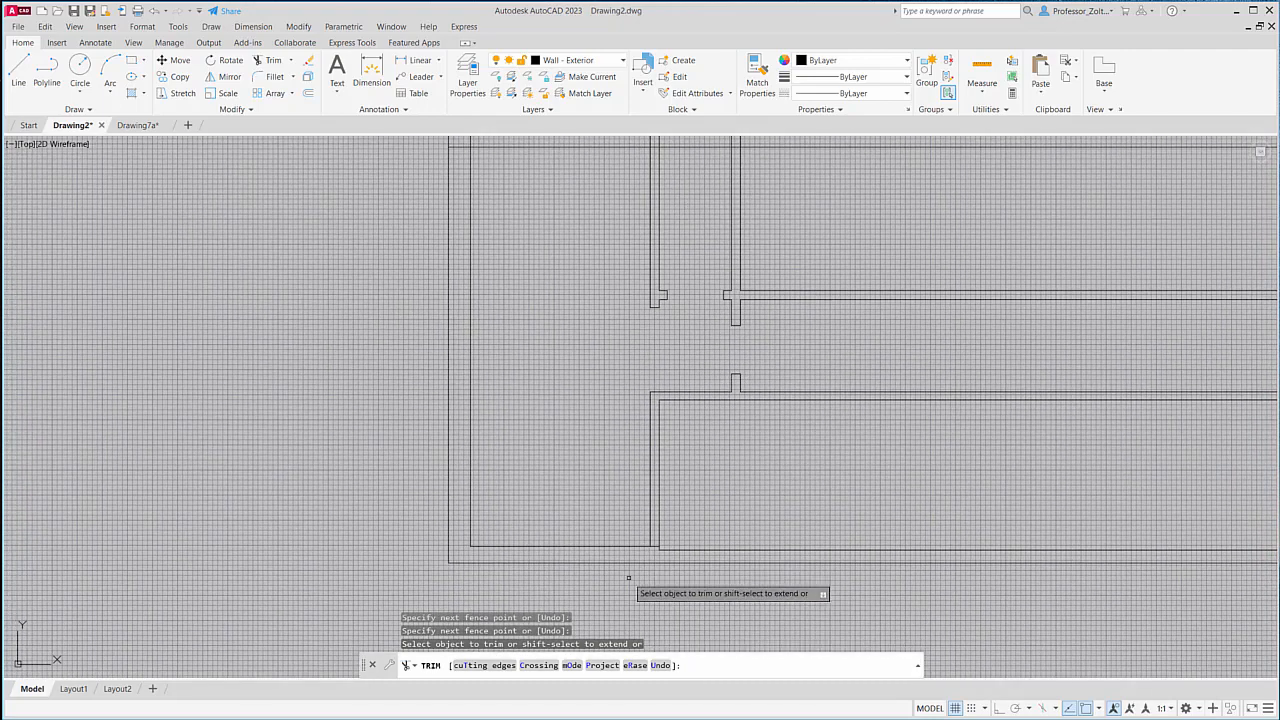
scroll(650, 545, "up", 4)
left_click(667, 535)
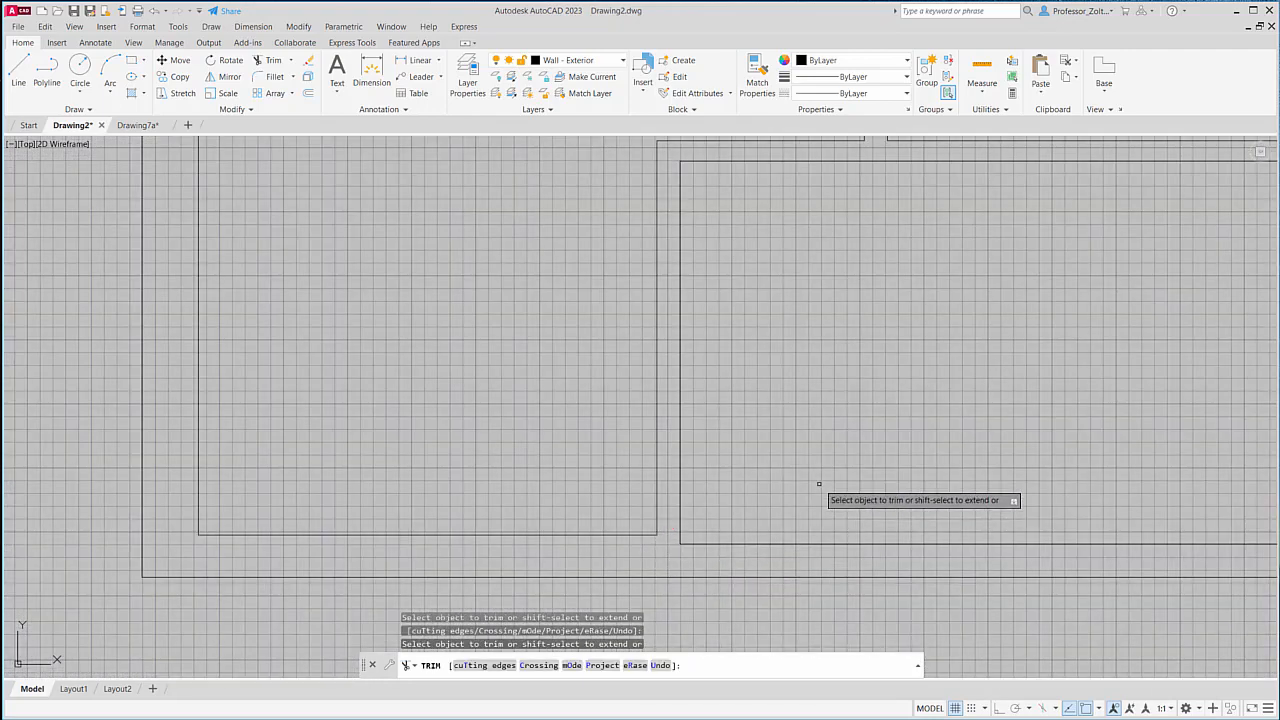
Trim the overlapping inner wall lines at the upper-left corner of the exterior walls.
scroll(818, 484, "down", 4)
middle_click_drag(784, 408, 772, 584)
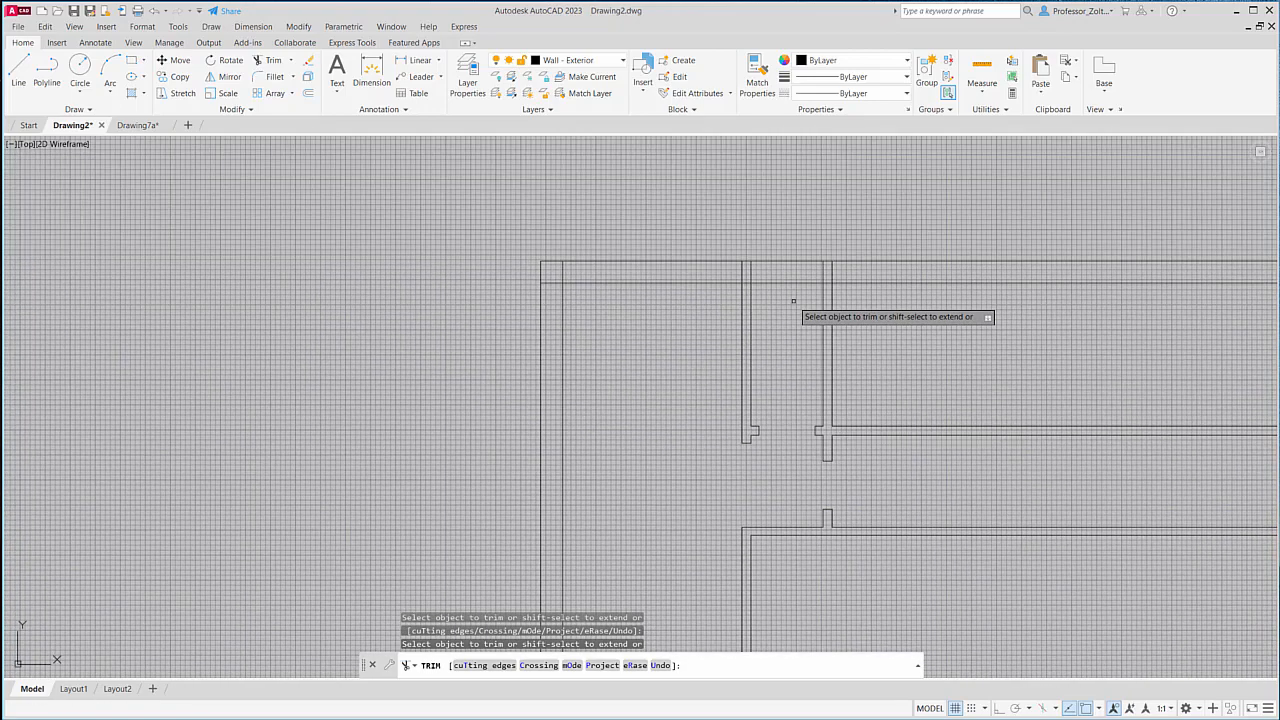
mouse_move(793, 304)
middle_mouse_down()
mouse_move(652, 324)
mouse_move(661, 367)
middle_mouse_up()
scroll(661, 367, "up", 4)
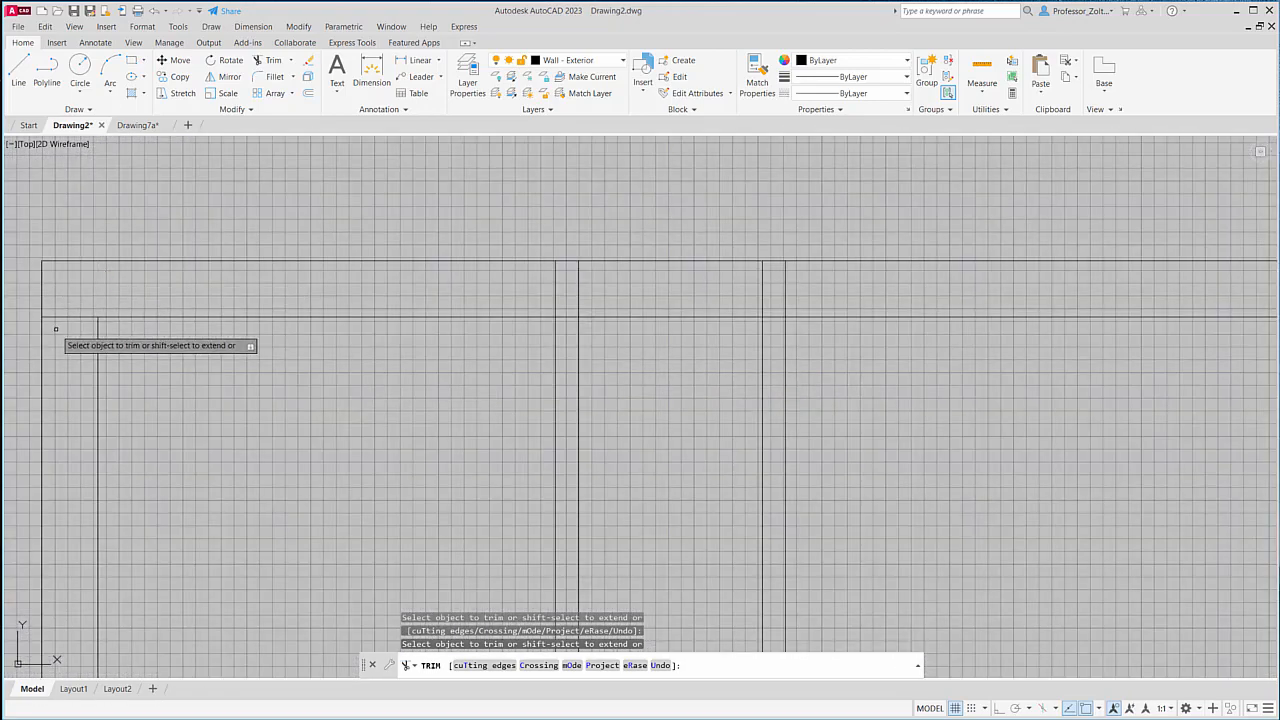
left_click(64, 317)
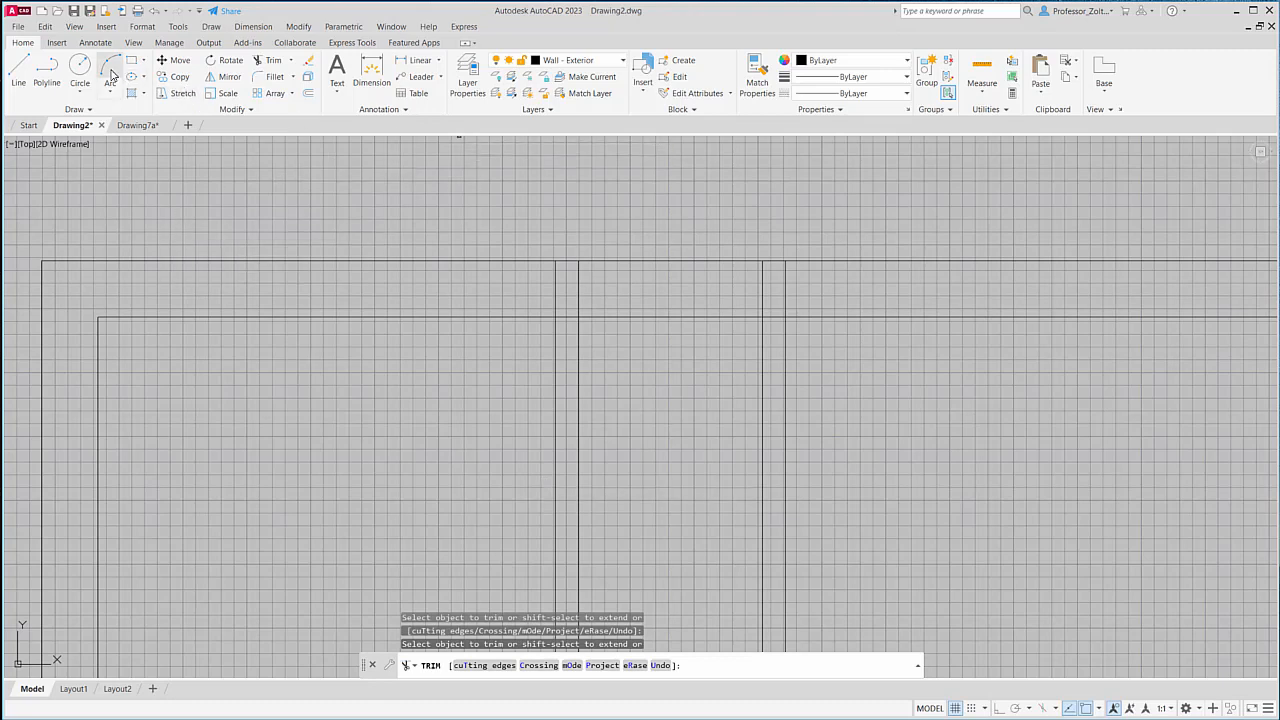
Offset the upper exterior wall's outer line 1'5" downward.
left_click(309, 93)
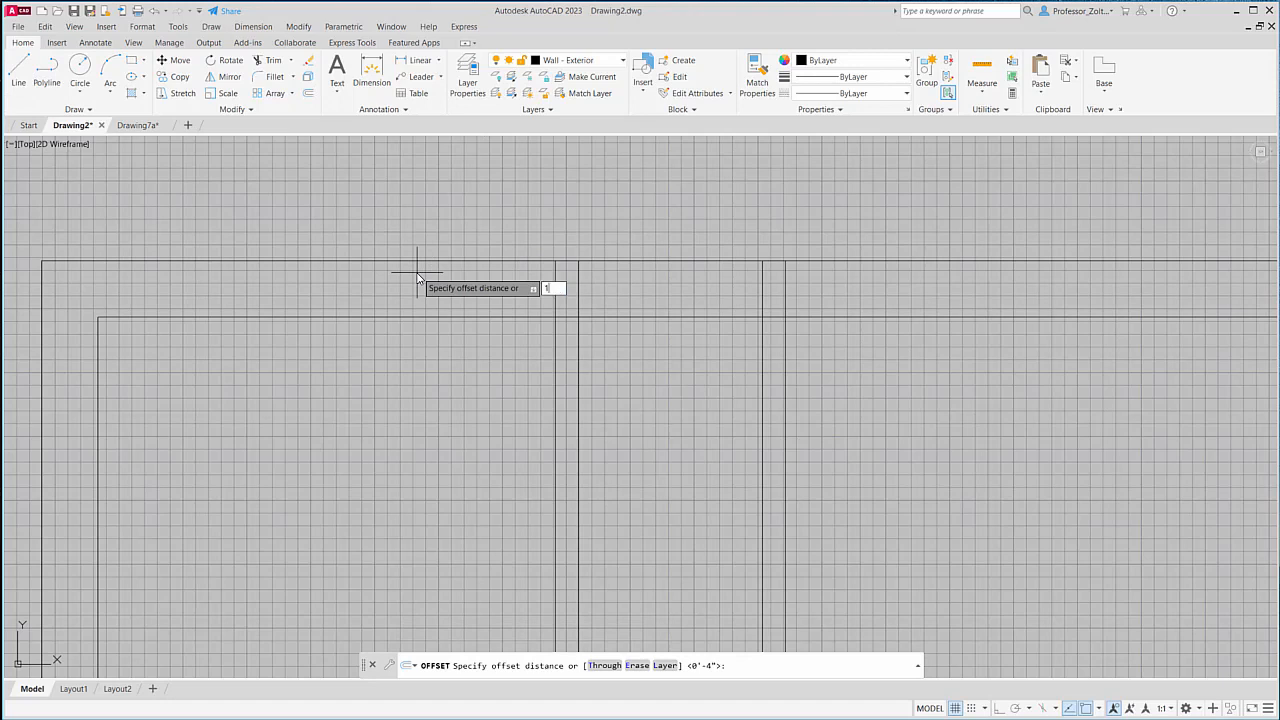
type("1'5")
key("Return")
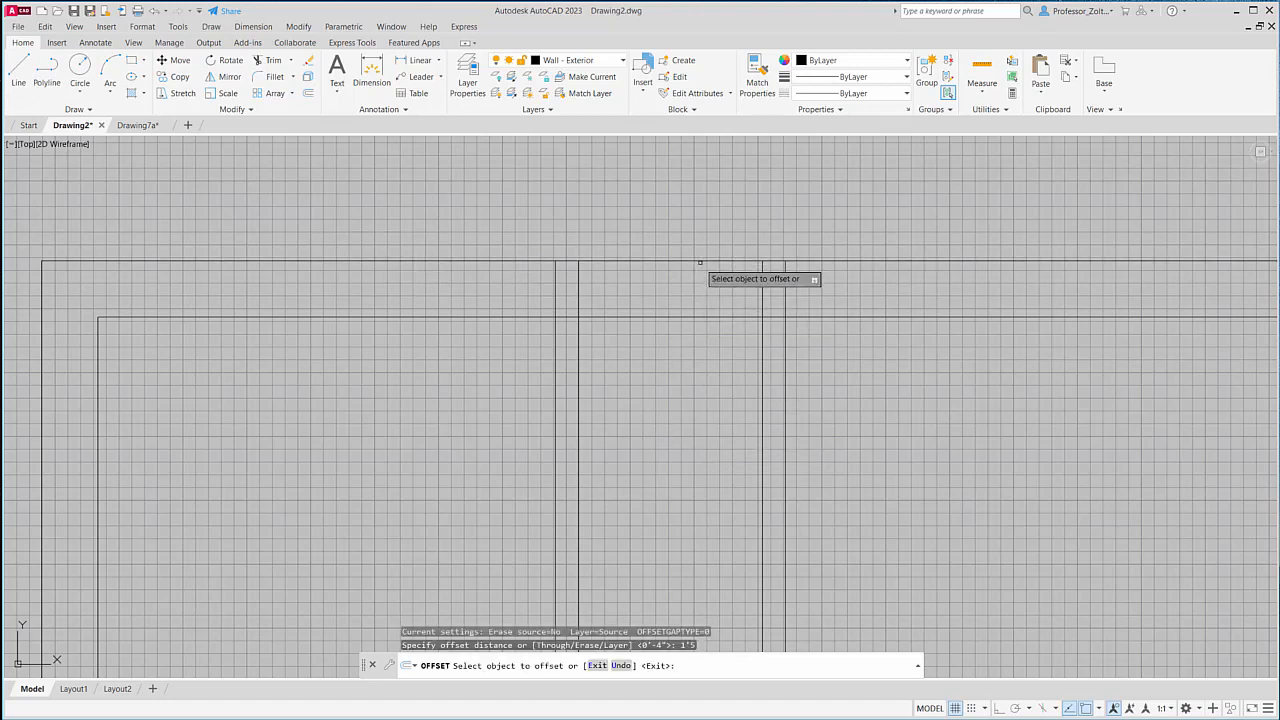
left_click(700, 262)
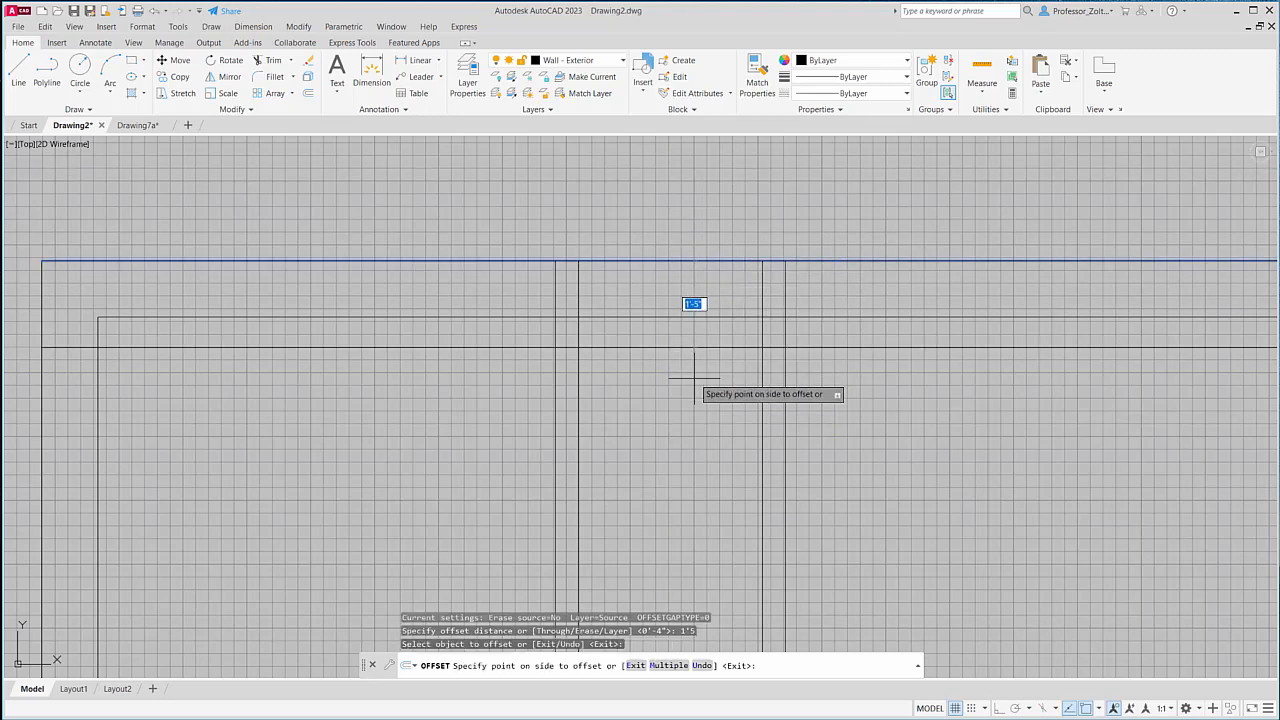
left_click(694, 378)
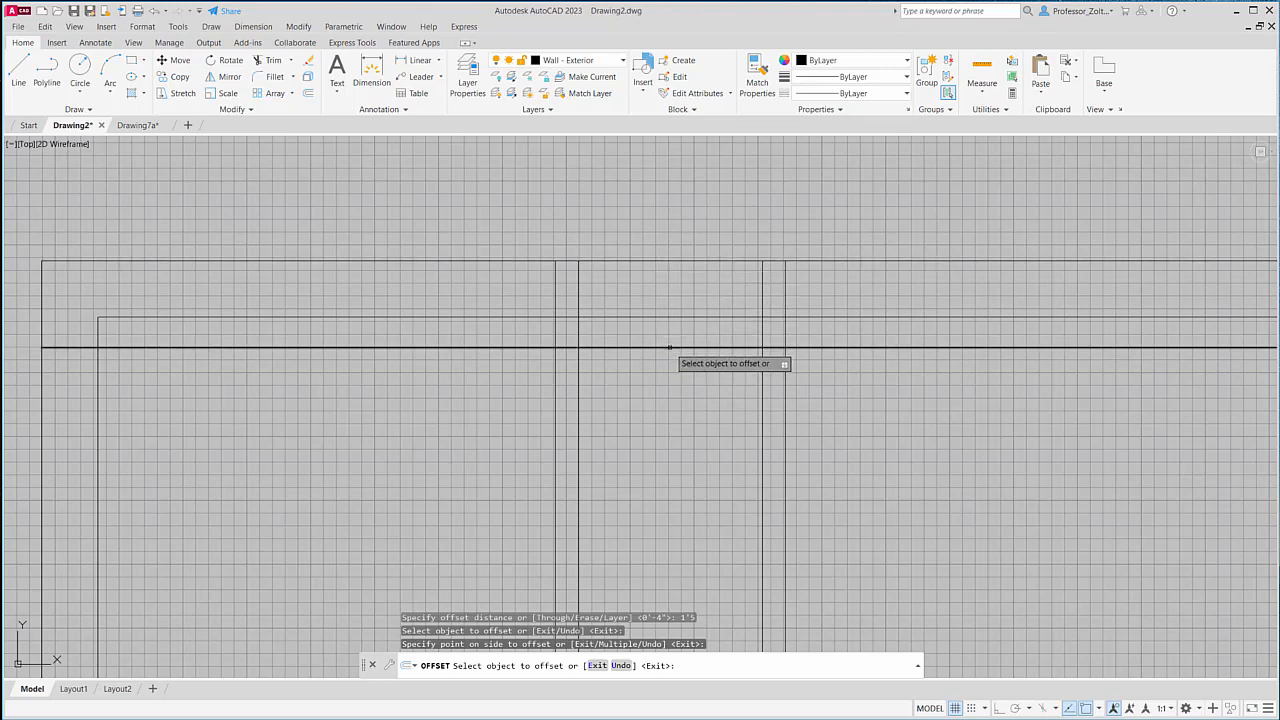
left_click(670, 347)
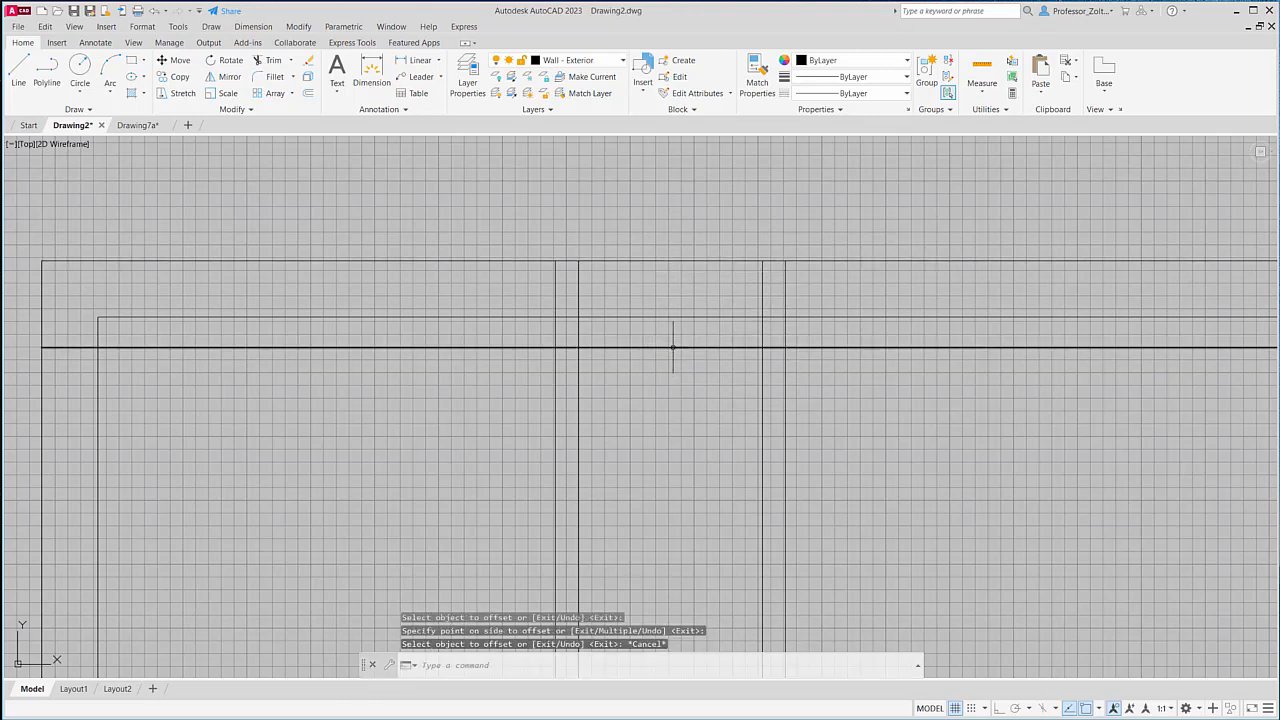
key("Escape")
Move the 1'5" offset line to the Wall - Interior layer.
left_click(672, 349)
key("Escape")
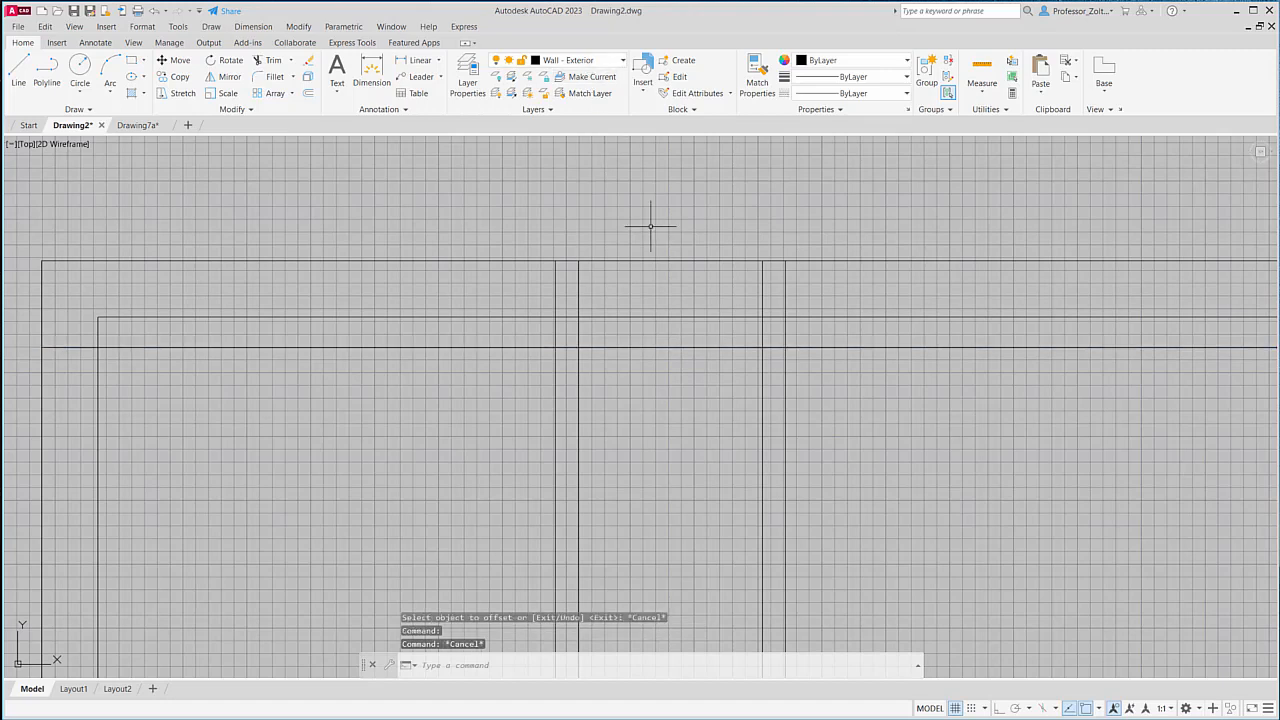
left_click(678, 317)
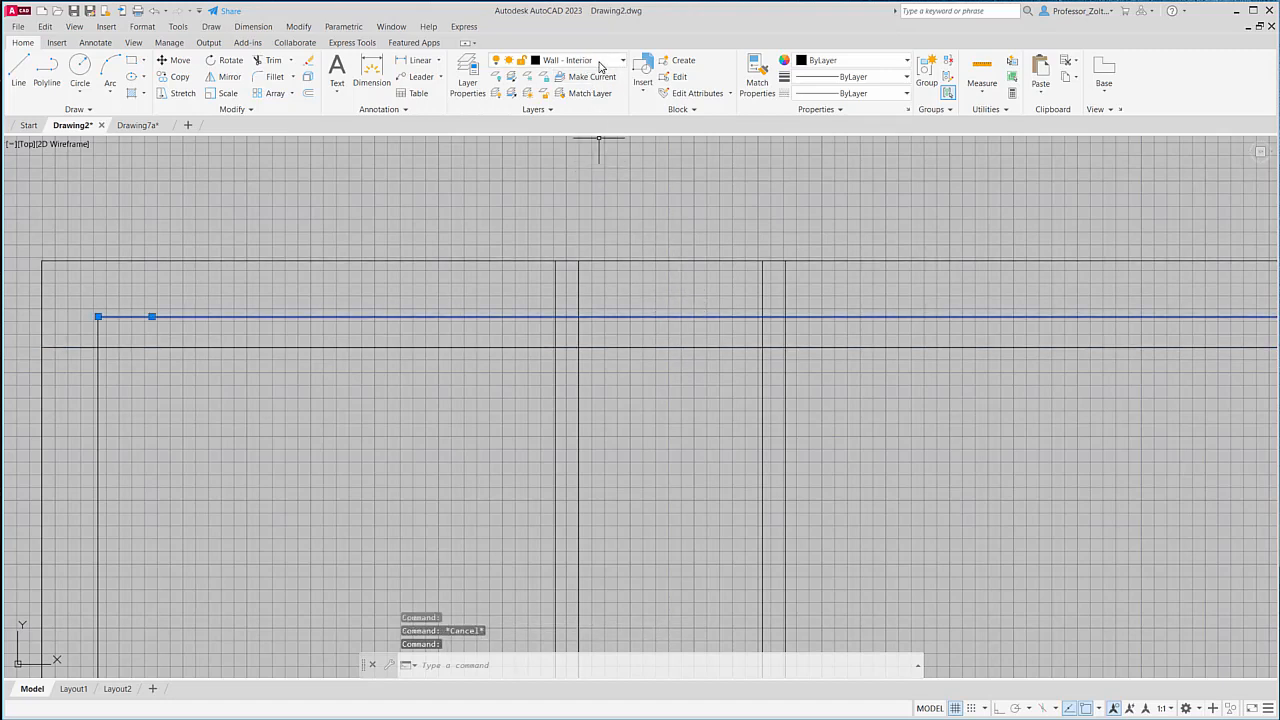
key("Escape")
left_click(660, 347)
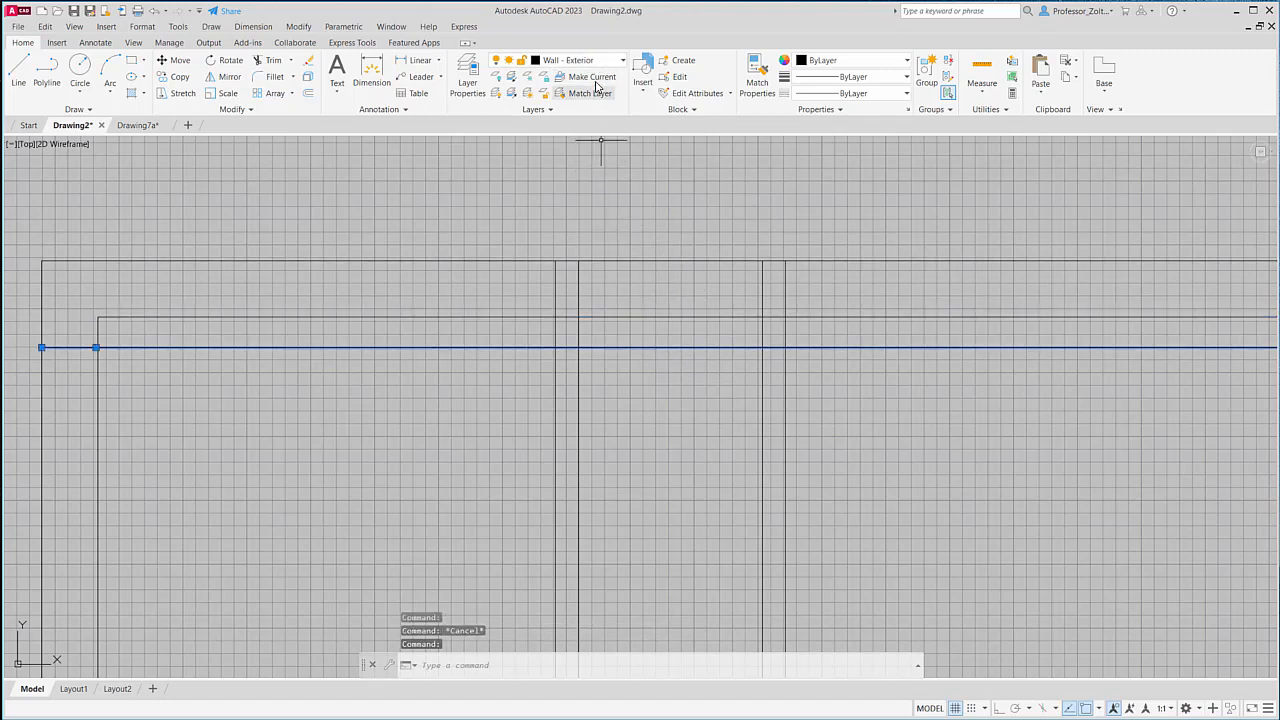
left_click(624, 63)
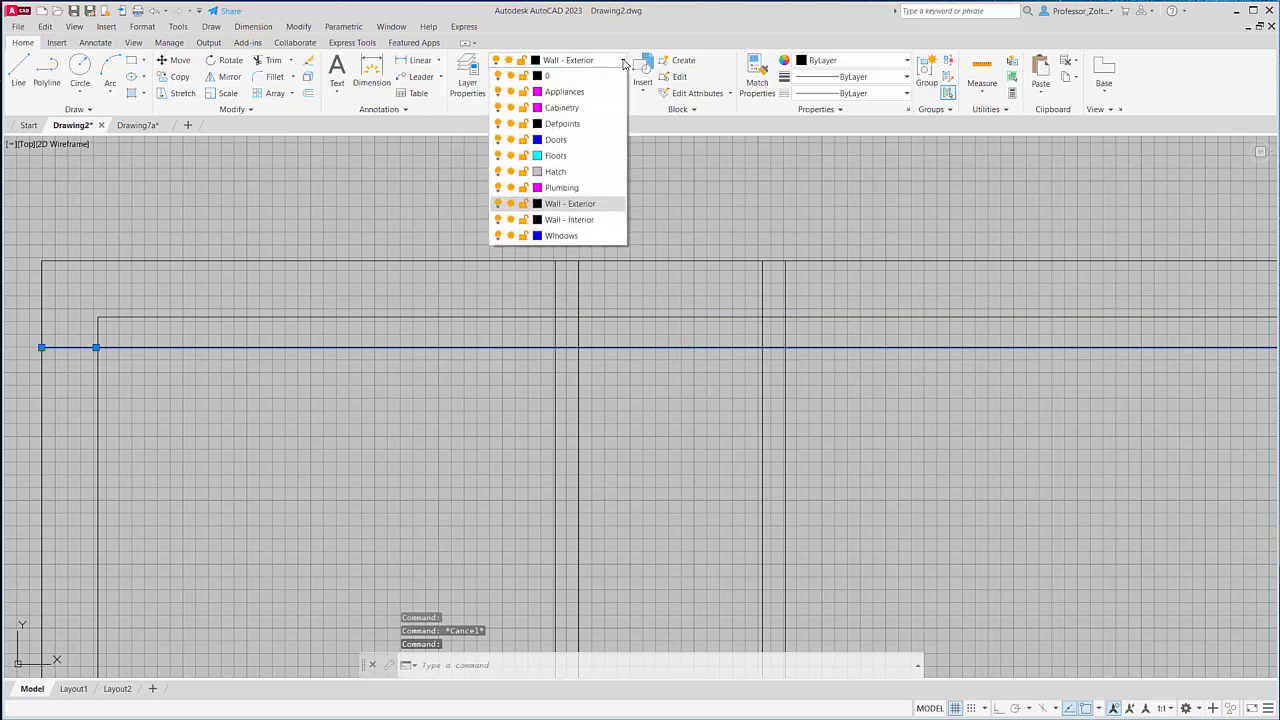
left_click(568, 219)
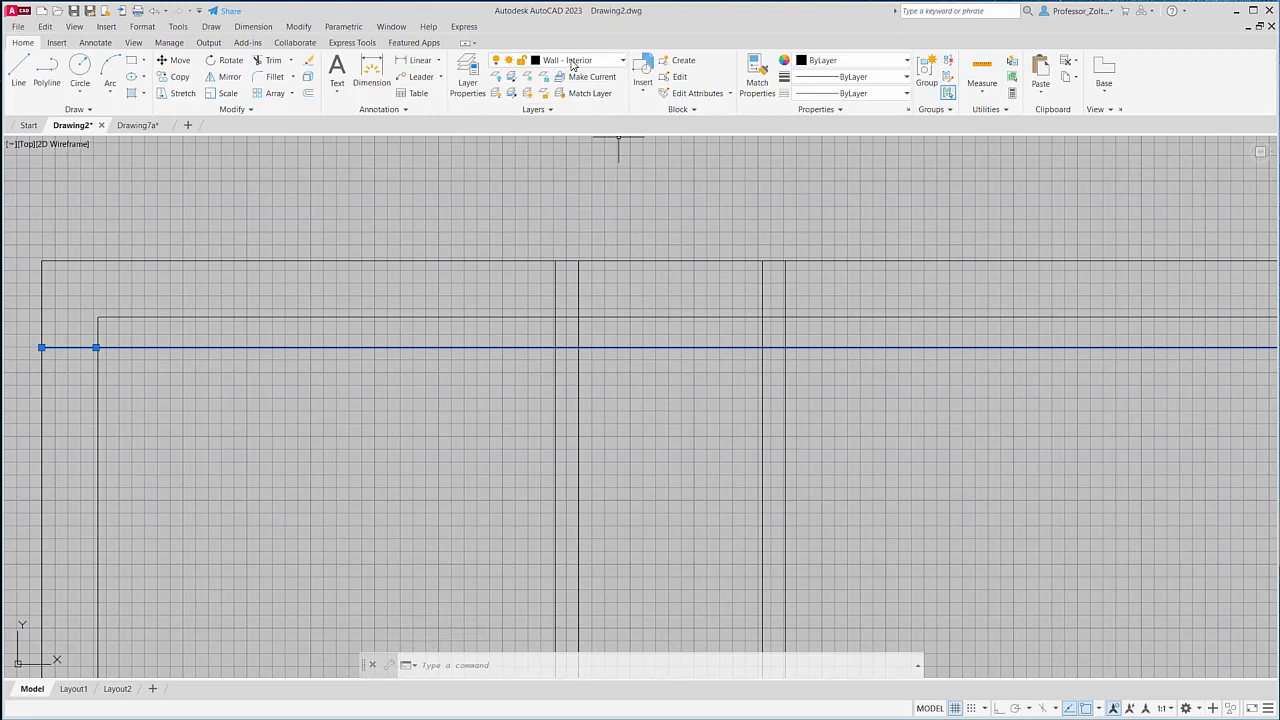
key("Escape")
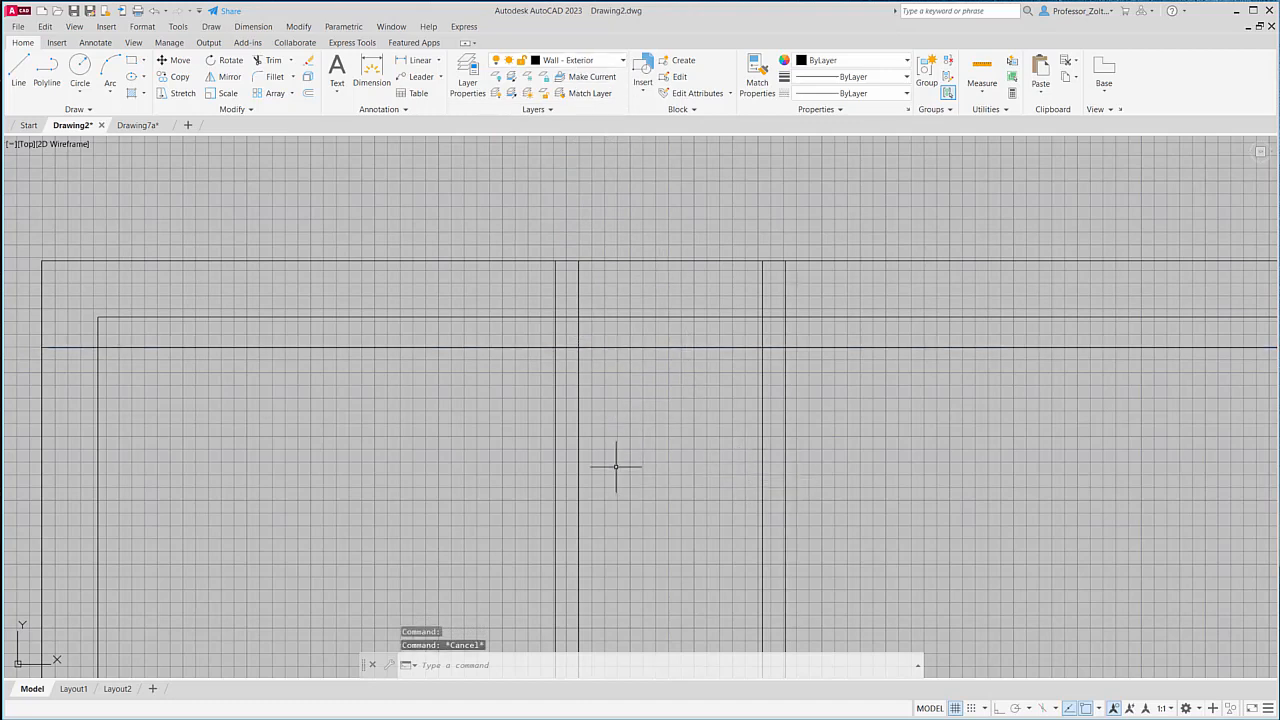
Trim the 1'5" offset line left of the first vertical wall's right face and the exterior wall's inner line across both vertical walls.
left_click(272, 62)
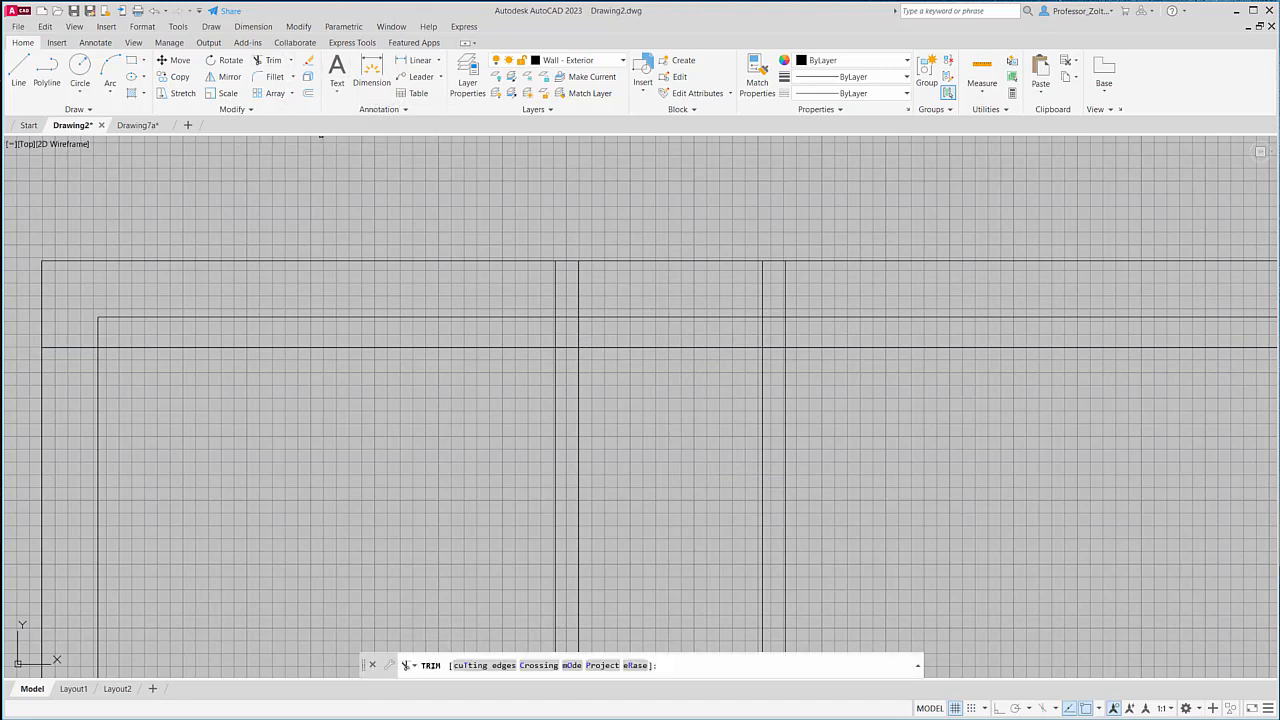
left_click(73, 347)
left_click(236, 346)
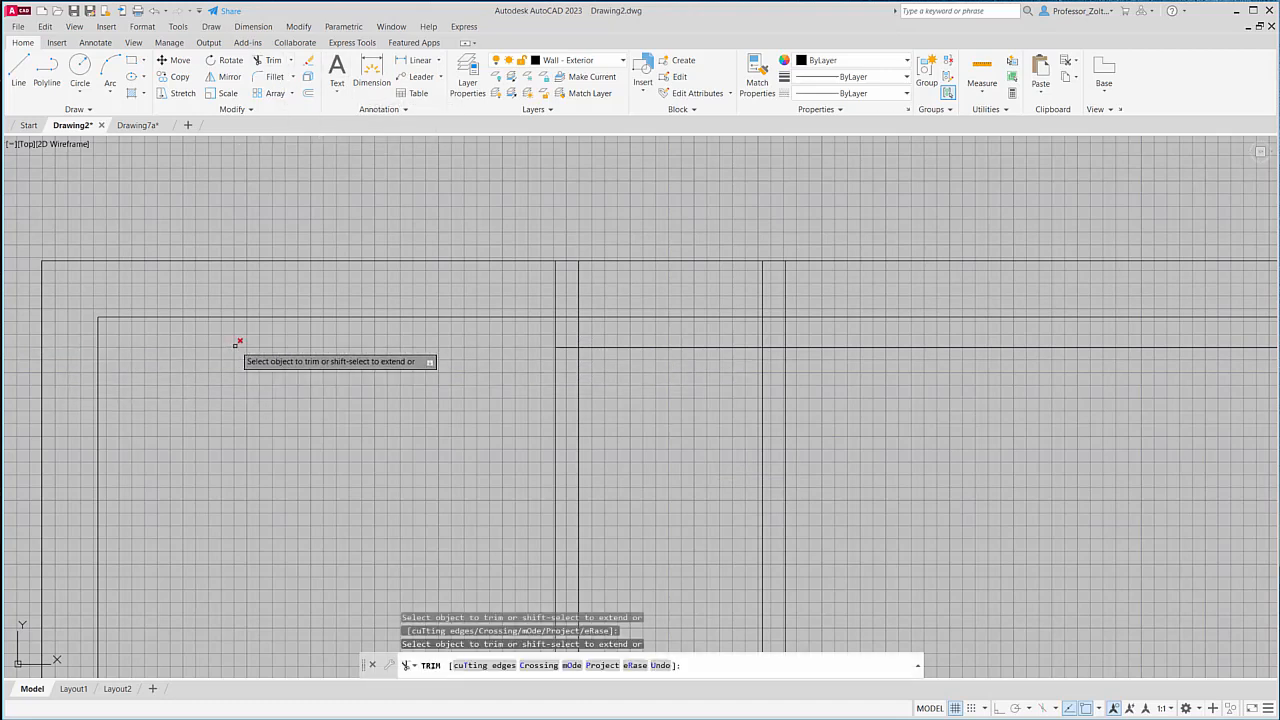
left_click(567, 317)
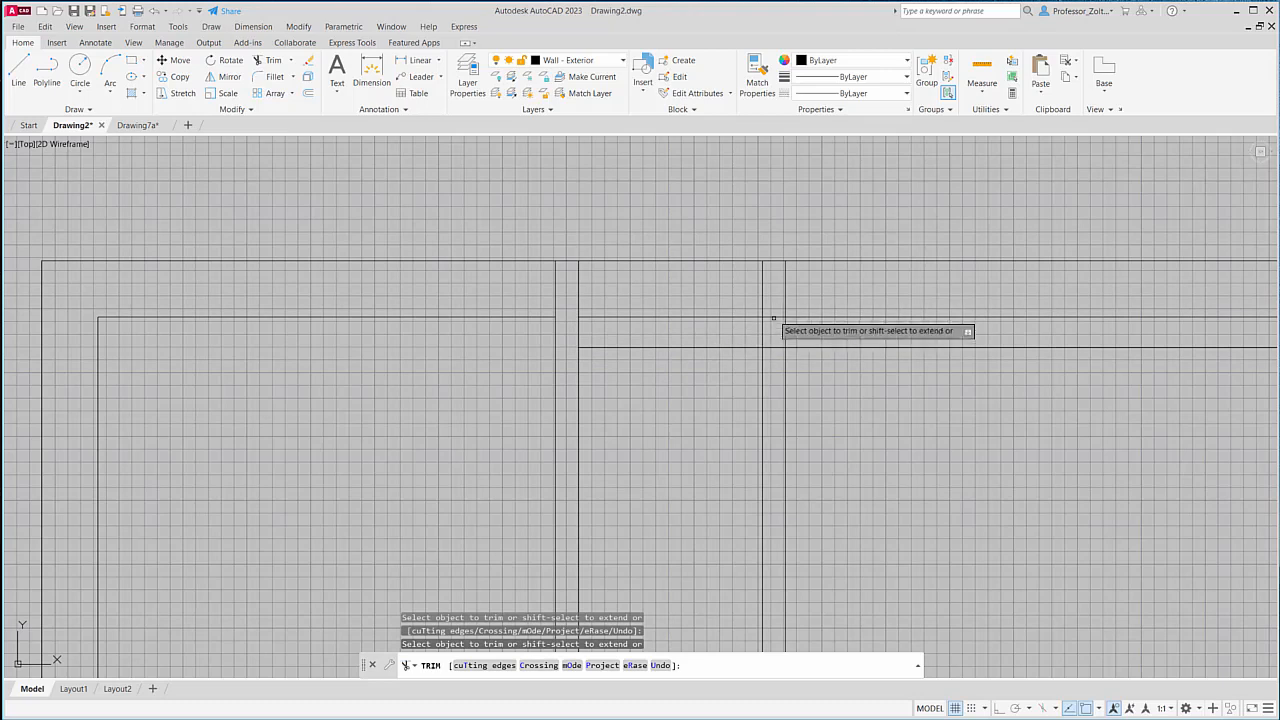
left_click(680, 317)
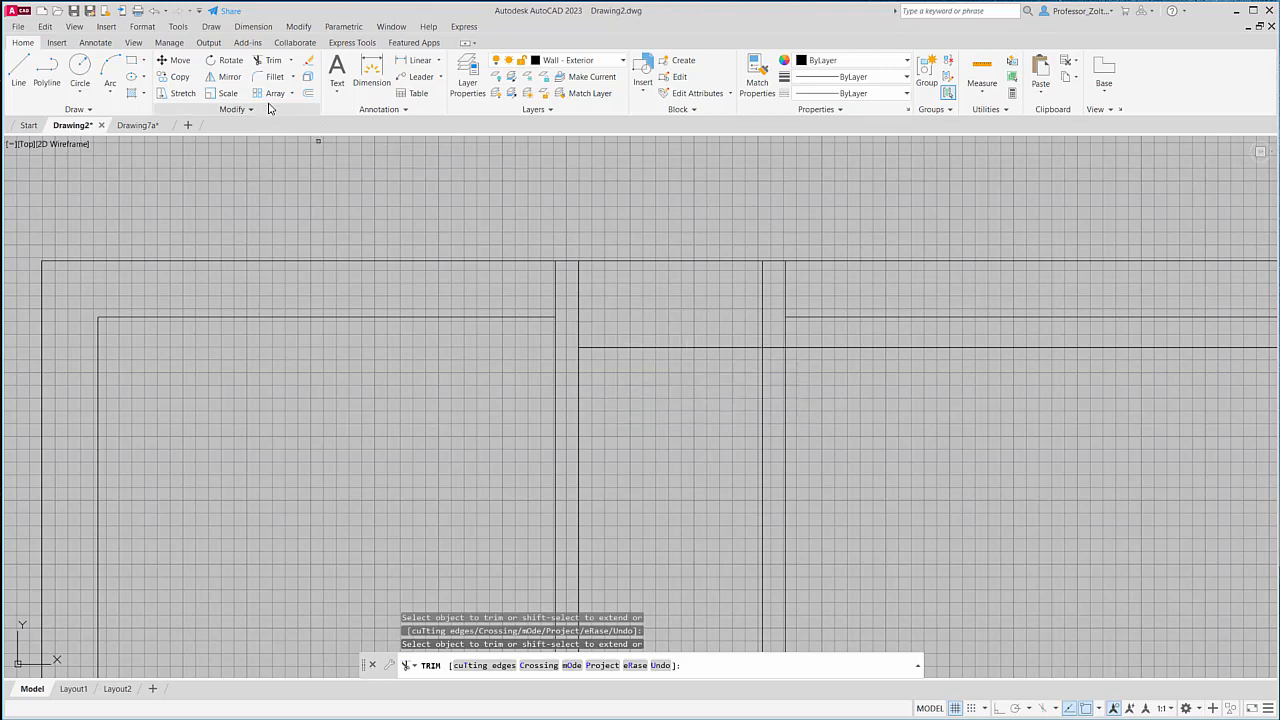
Offset the facing lines of the first and second vertical interior walls 3 inches toward each other.
left_click(309, 94)
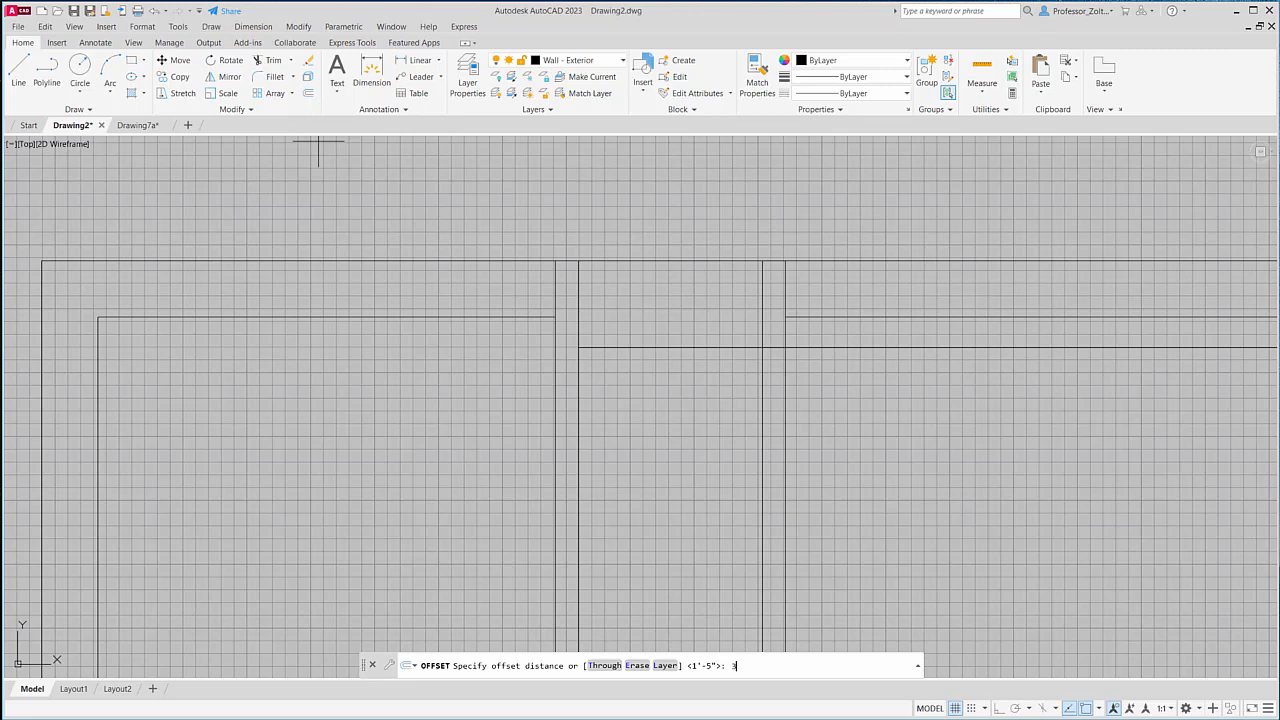
type("3")
key("Return")
left_click(579, 285)
left_click(675, 301)
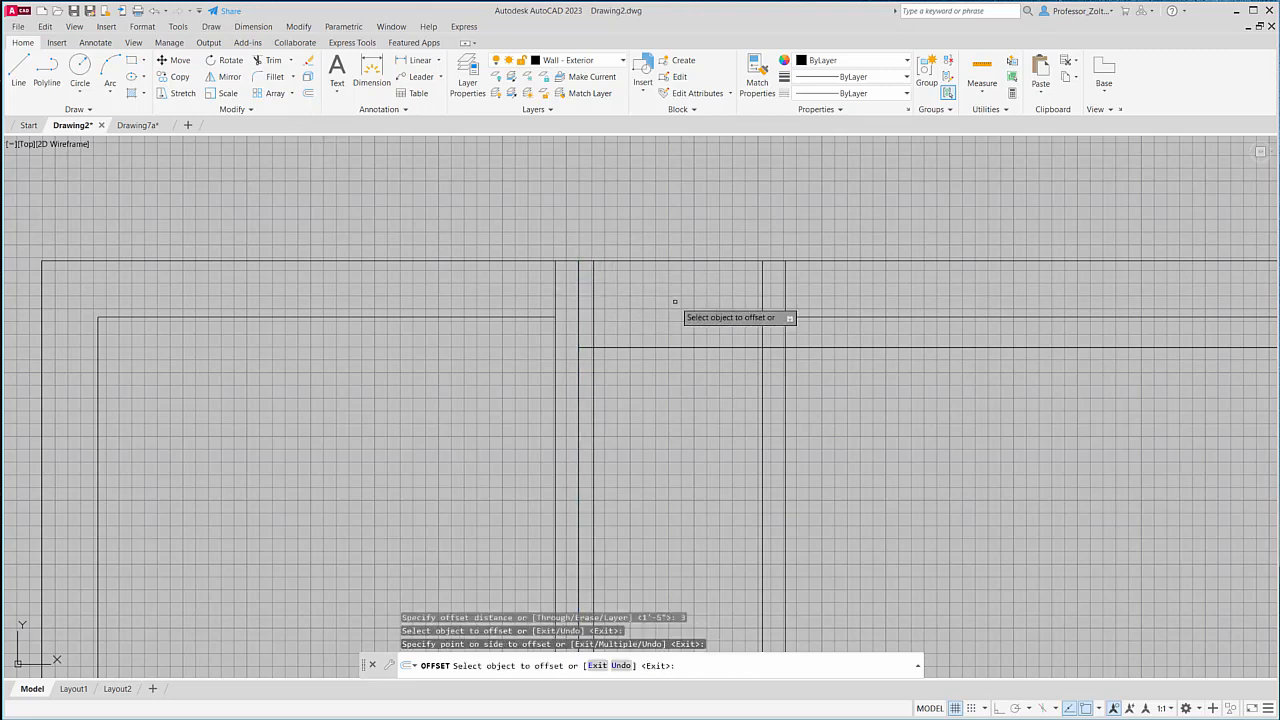
left_click(761, 291)
left_click(729, 293)
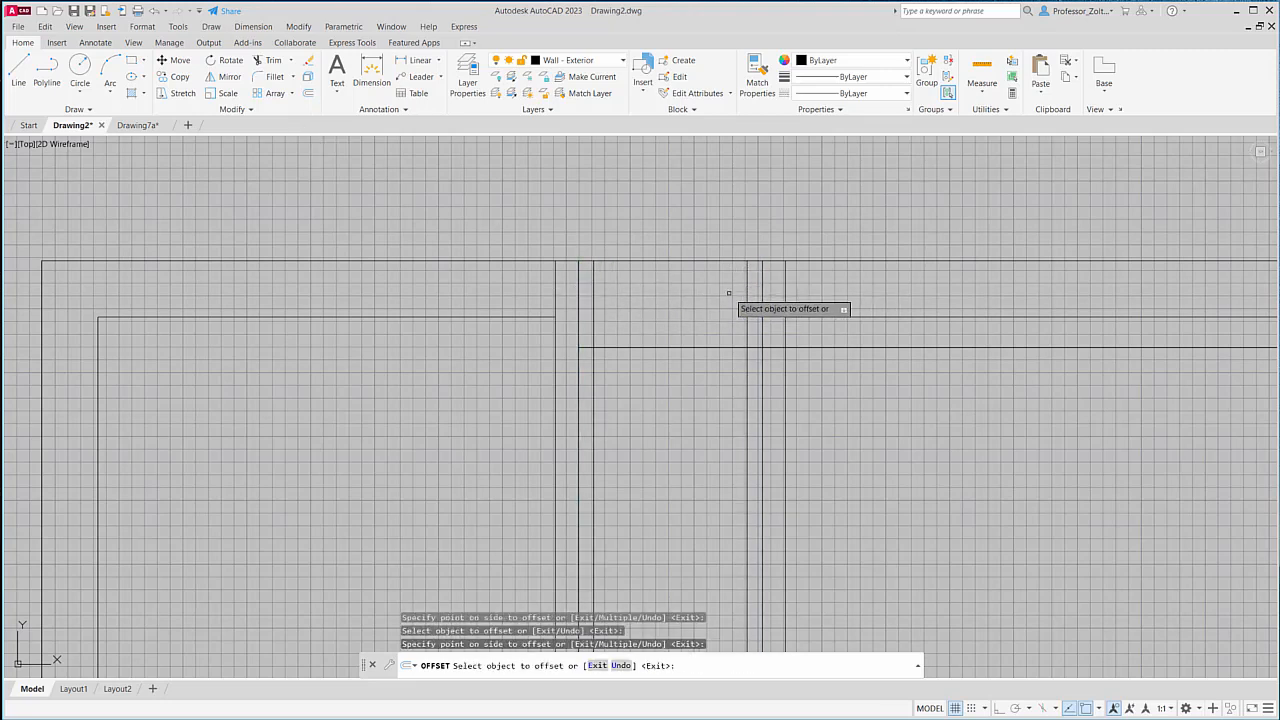
Trim the upper ends of both vertical interior walls' lines where they run into the upper exterior wall.
left_click(275, 64)
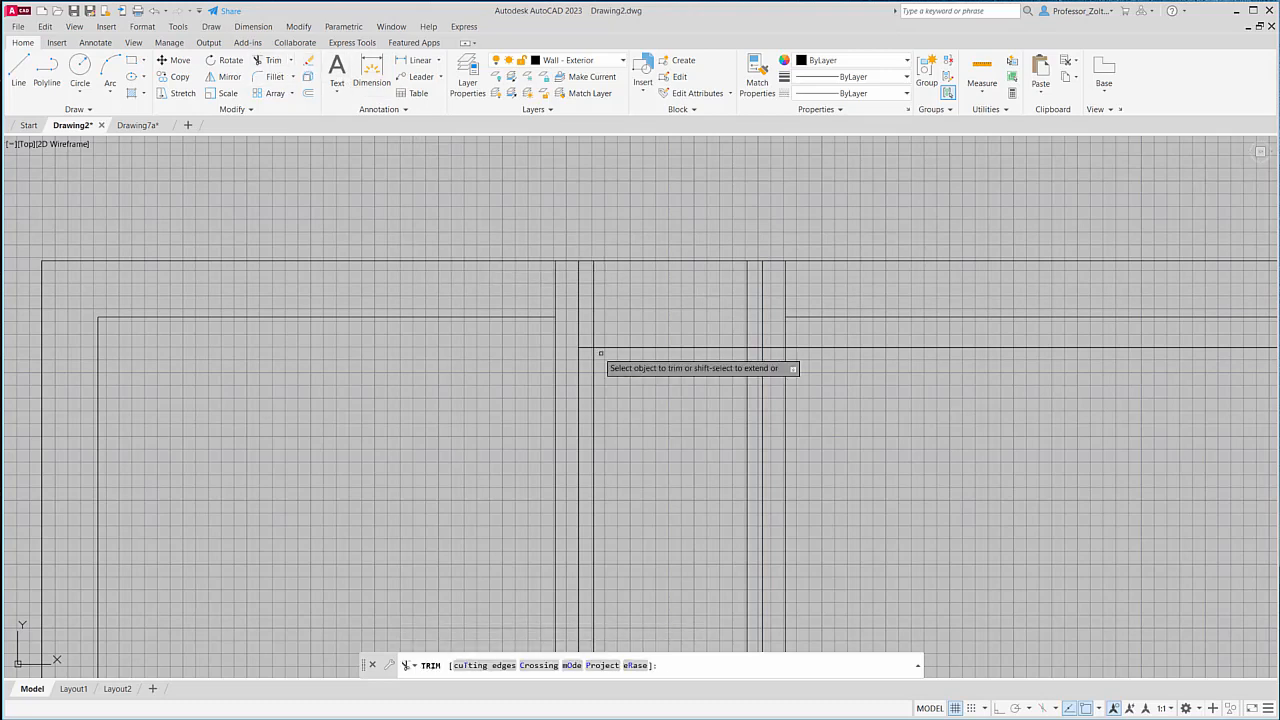
left_click(579, 283)
left_click(556, 279)
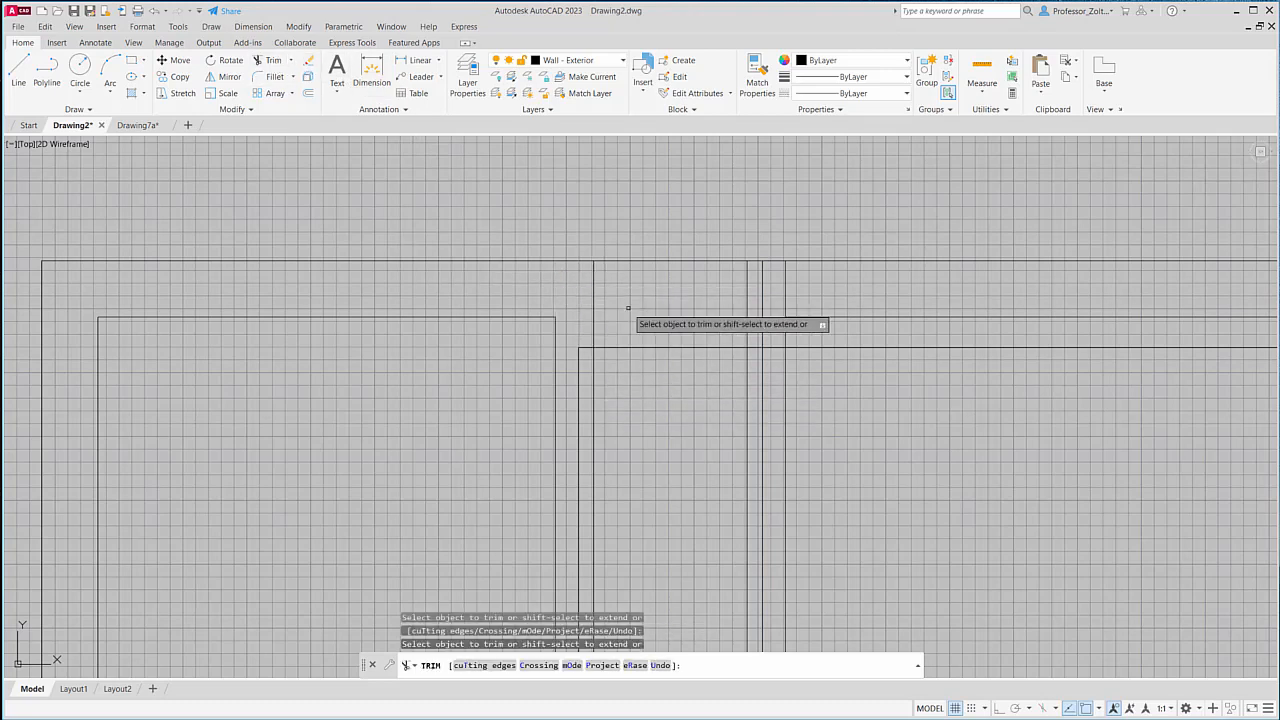
left_click(763, 290)
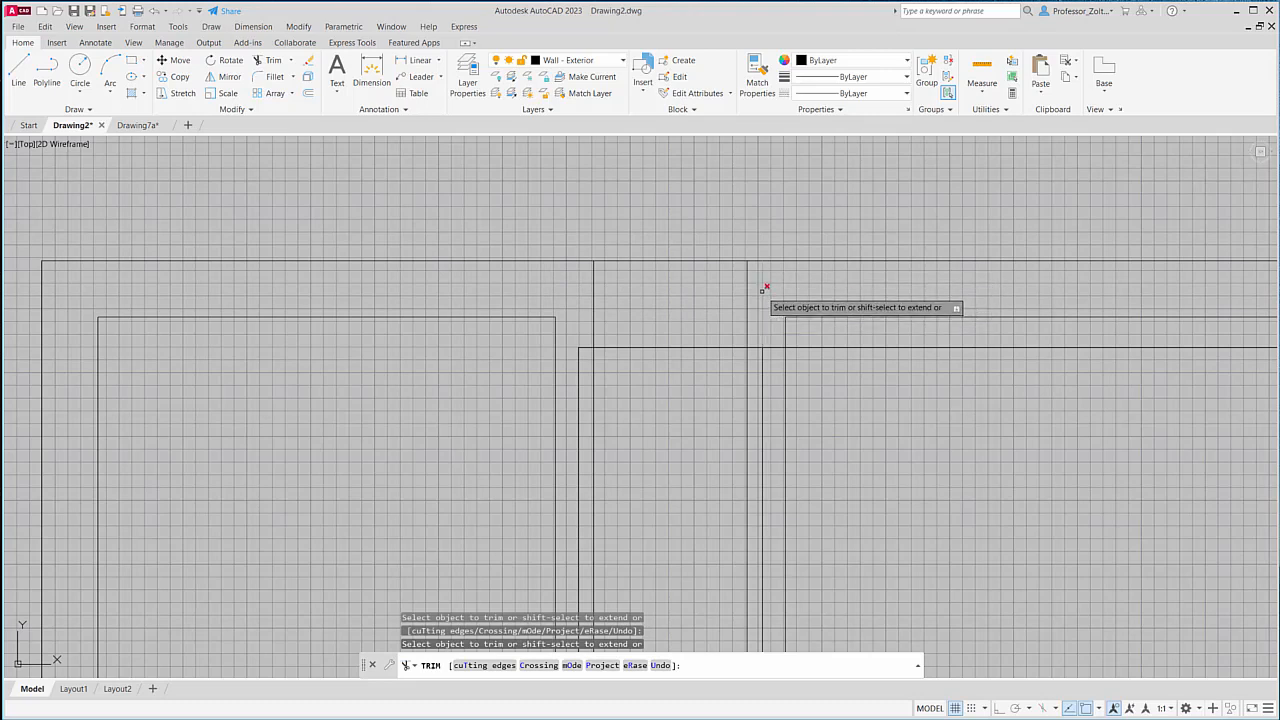
Trim both 3-inch offset lines below the 1'5" horizontal line.
left_click(749, 352)
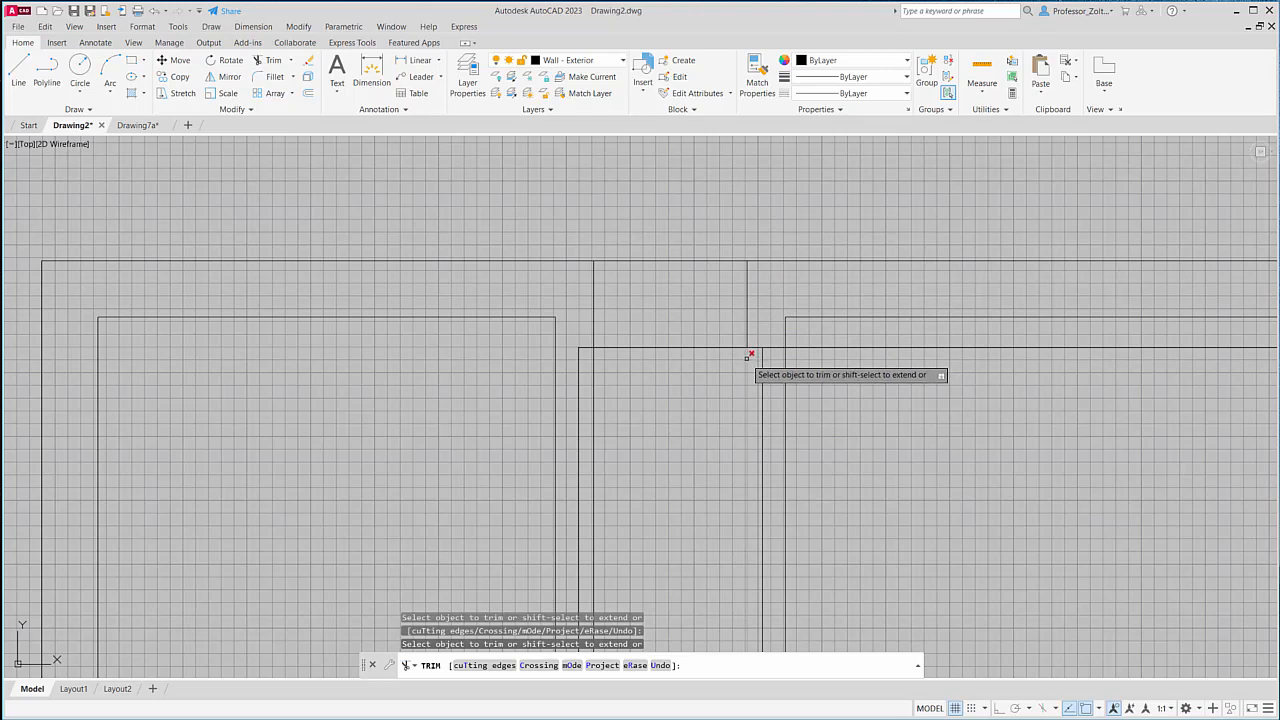
left_click(593, 366)
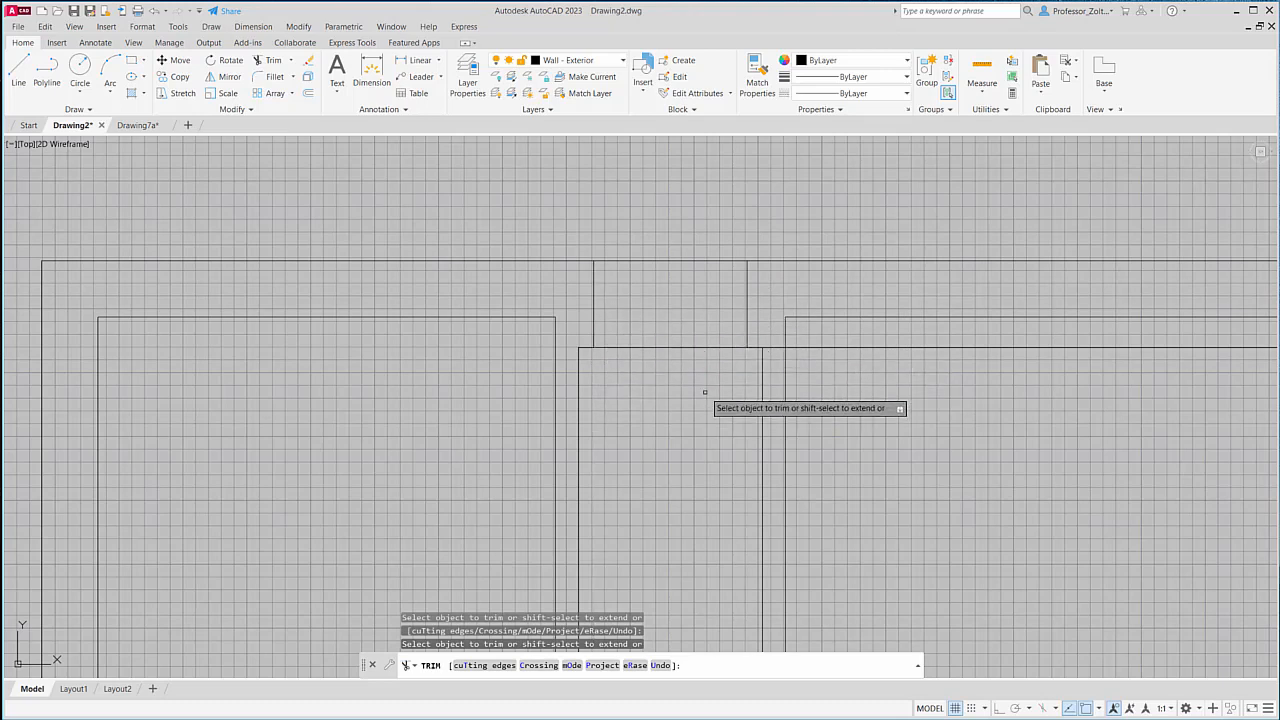
key("Escape")
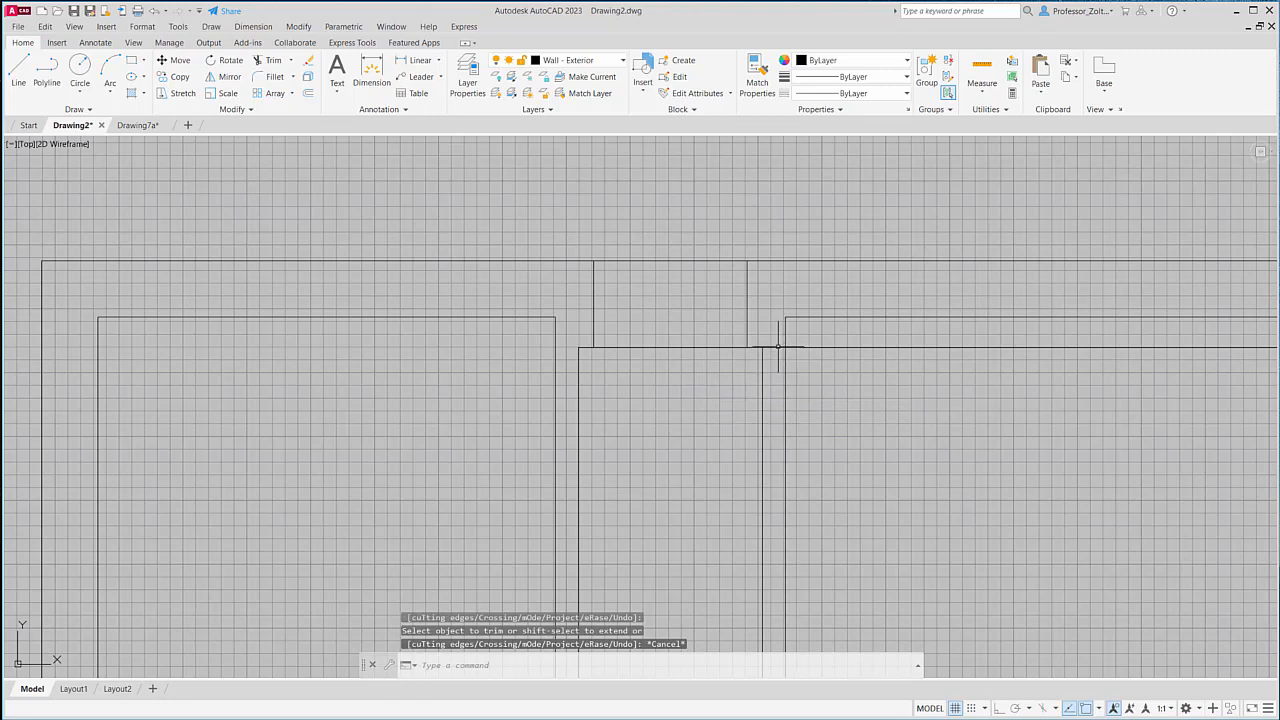
Trim the 1'5" horizontal line to the right of the second vertical wall's left face.
left_click(273, 62)
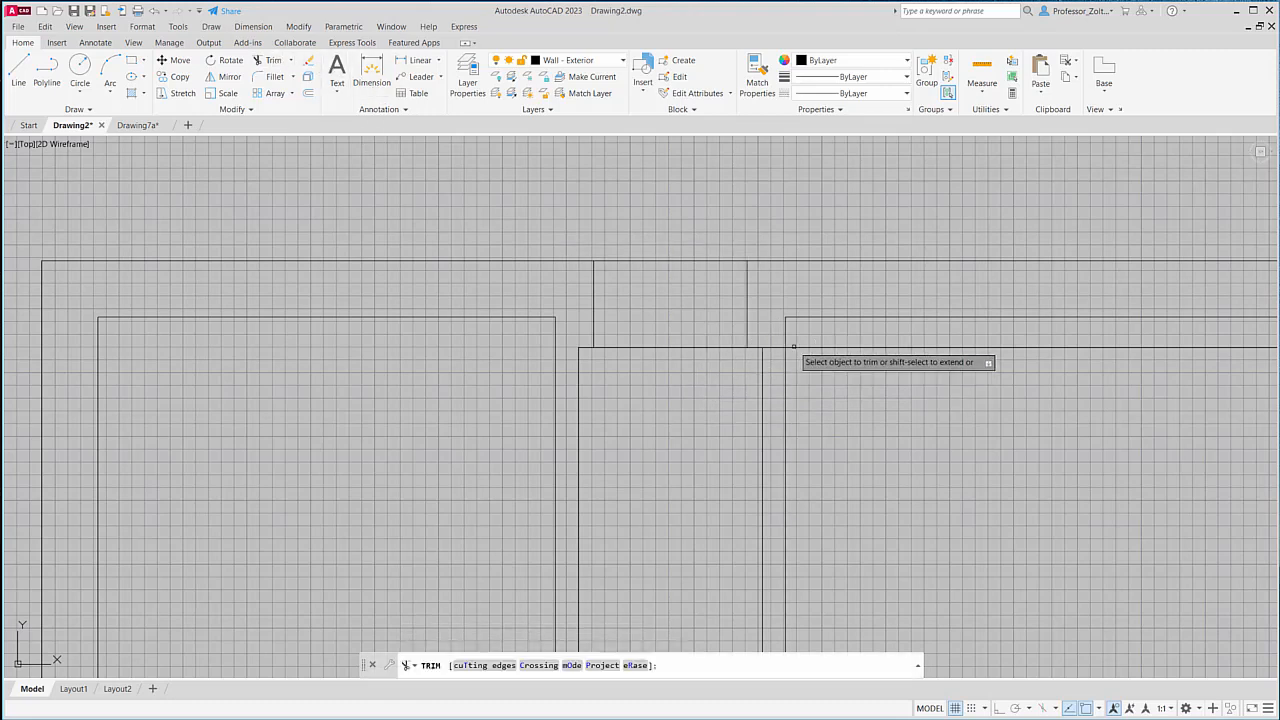
scroll(860, 390, "up", 3)
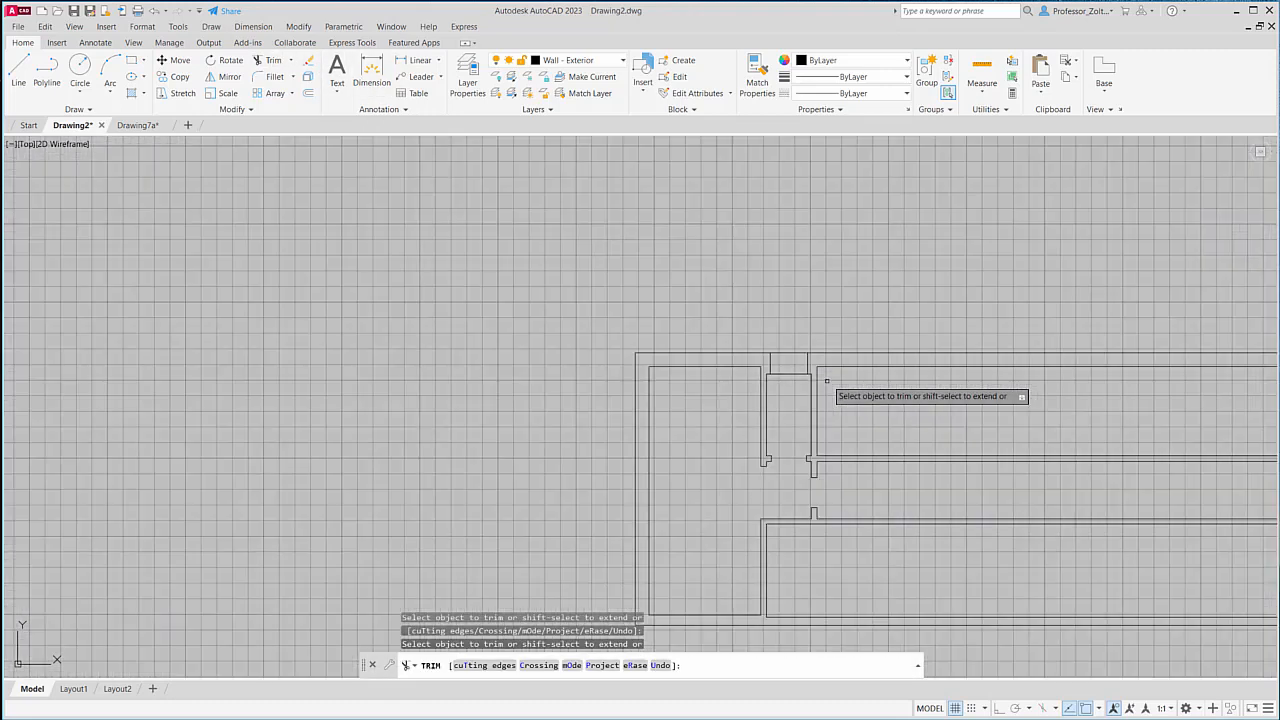
scroll(790, 525, "up", 3)
scroll(787, 521, "down", 5)
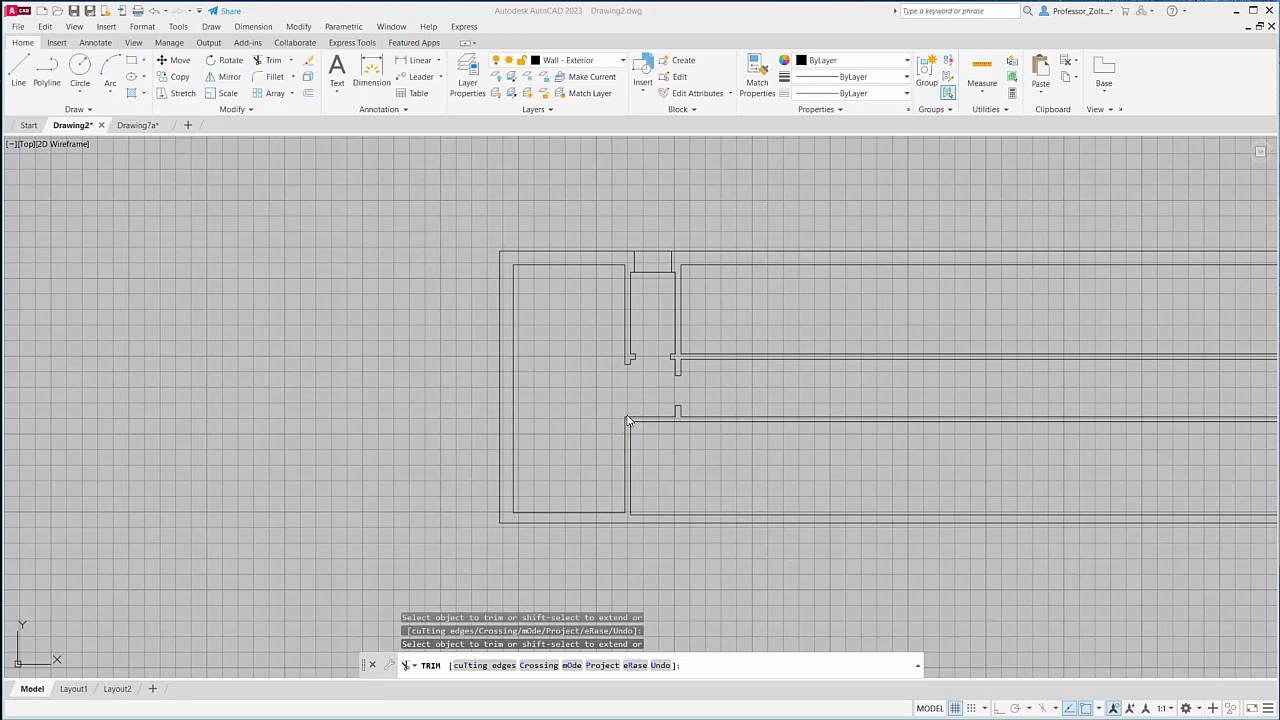
Offset the lower horizontal wall's upper line, between the first vertical wall and the short stub, 4 inches upward.
scroll(608, 393, "up", 2)
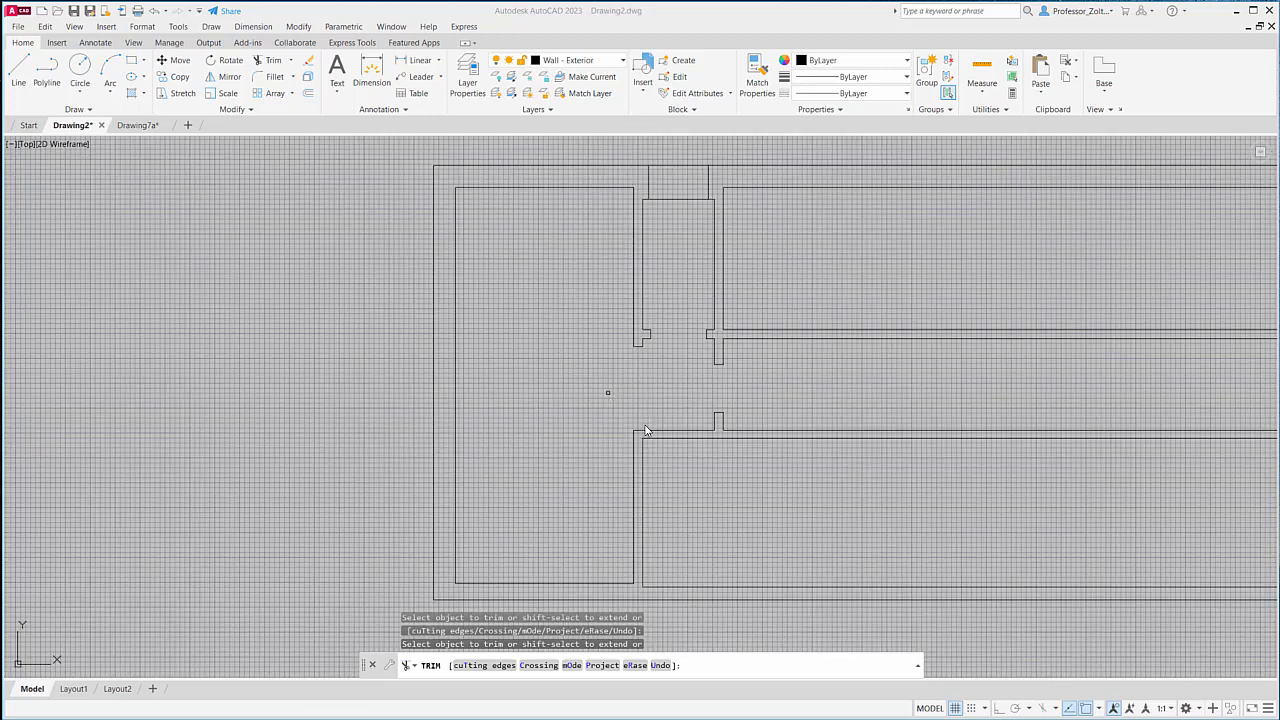
scroll(637, 440, "up", 3)
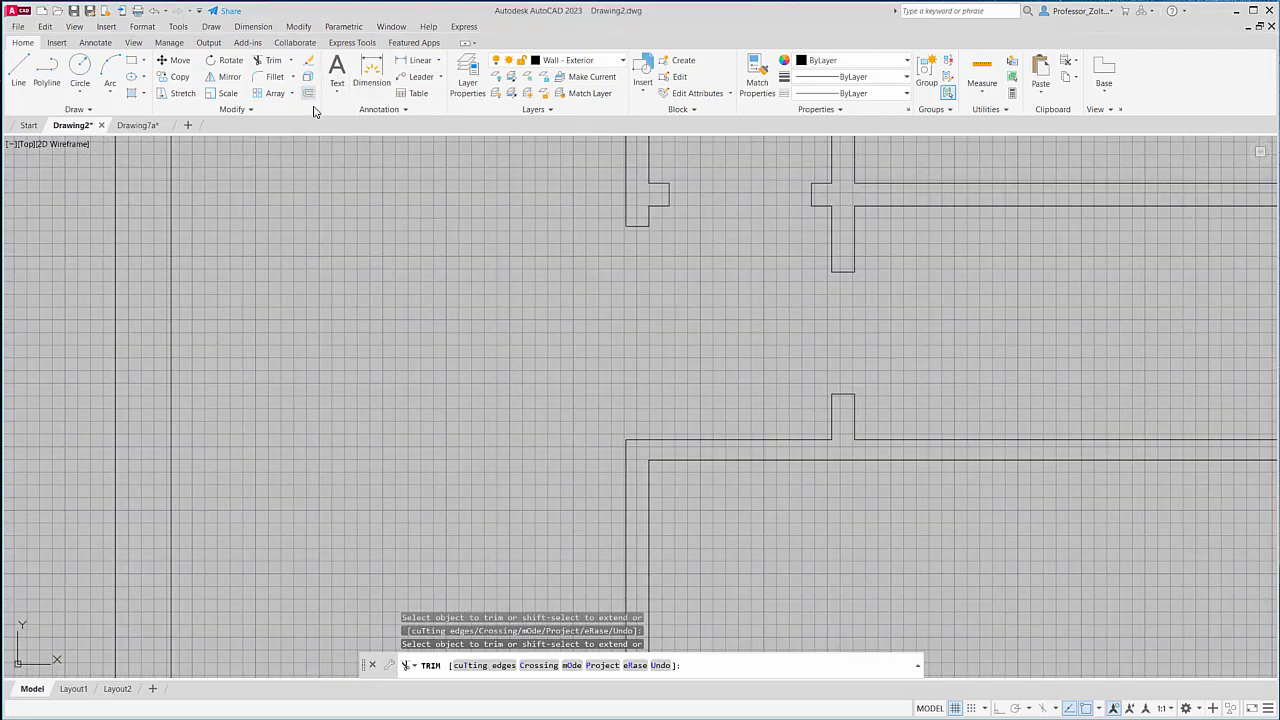
key("Return")
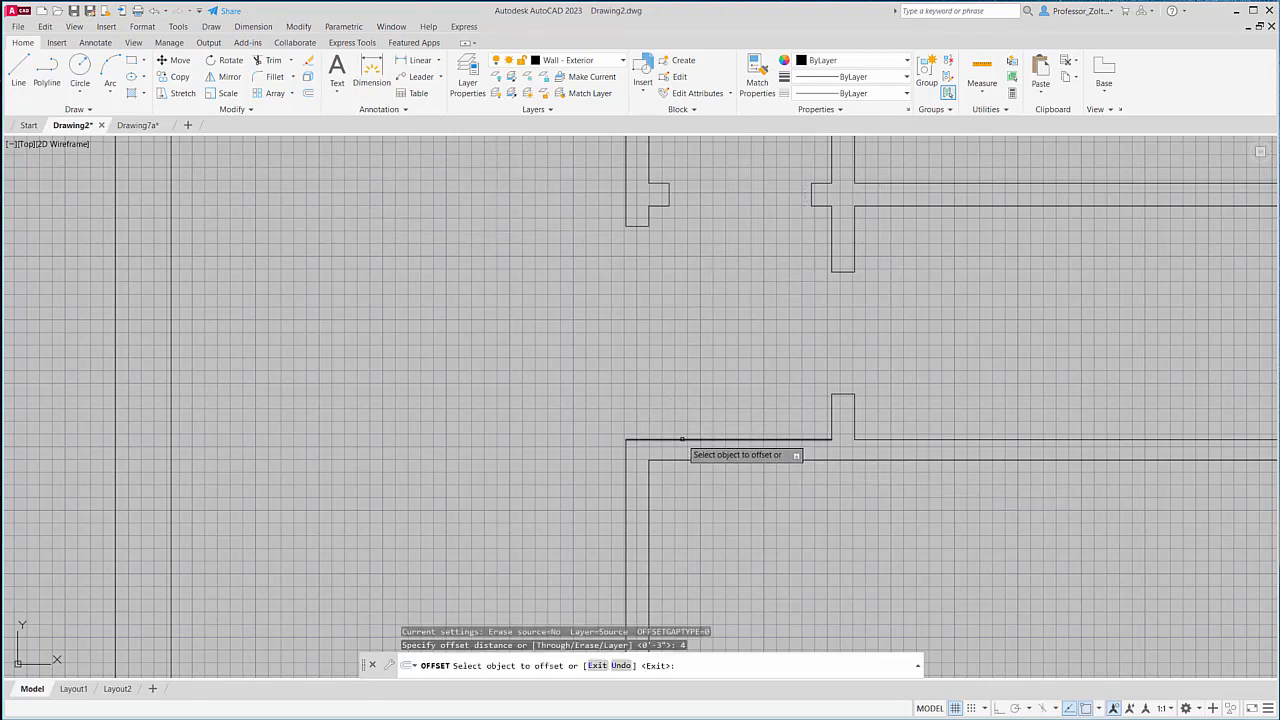
left_click(681, 439)
left_click(681, 429)
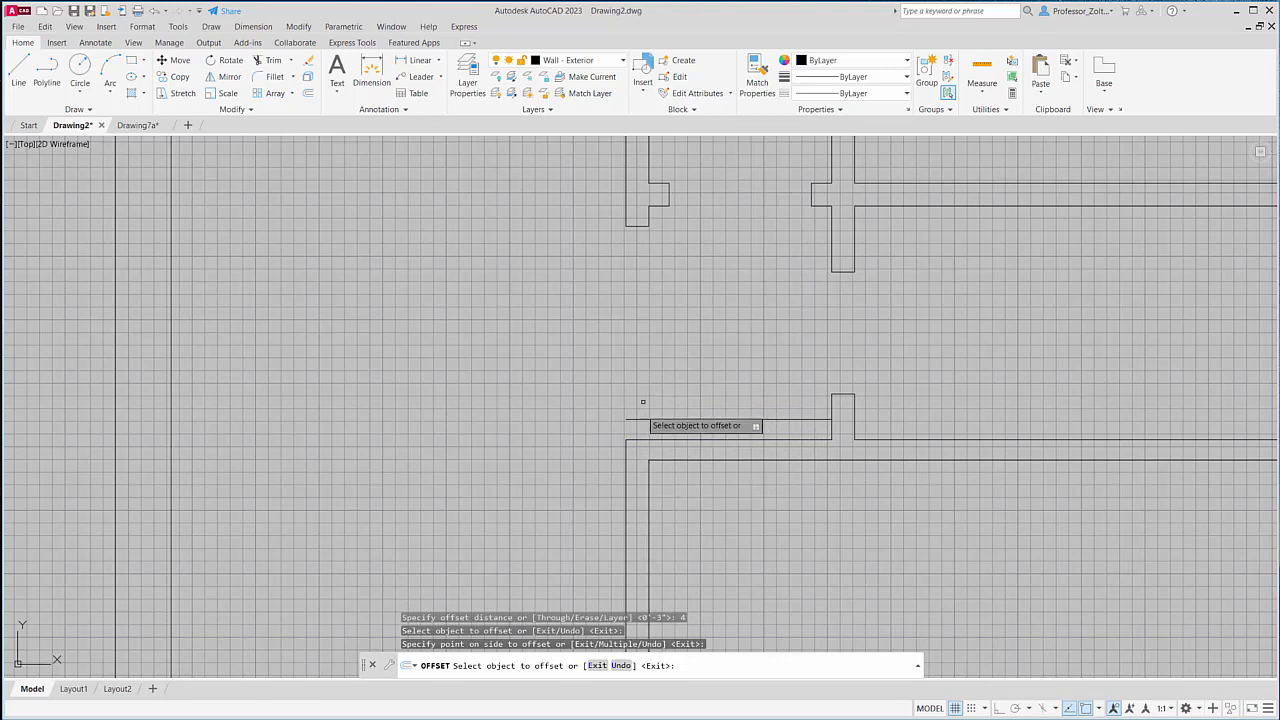
Extend both faces of the lower first vertical wall up to the 4-inch offset line.
left_click(290, 60)
left_click(289, 107)
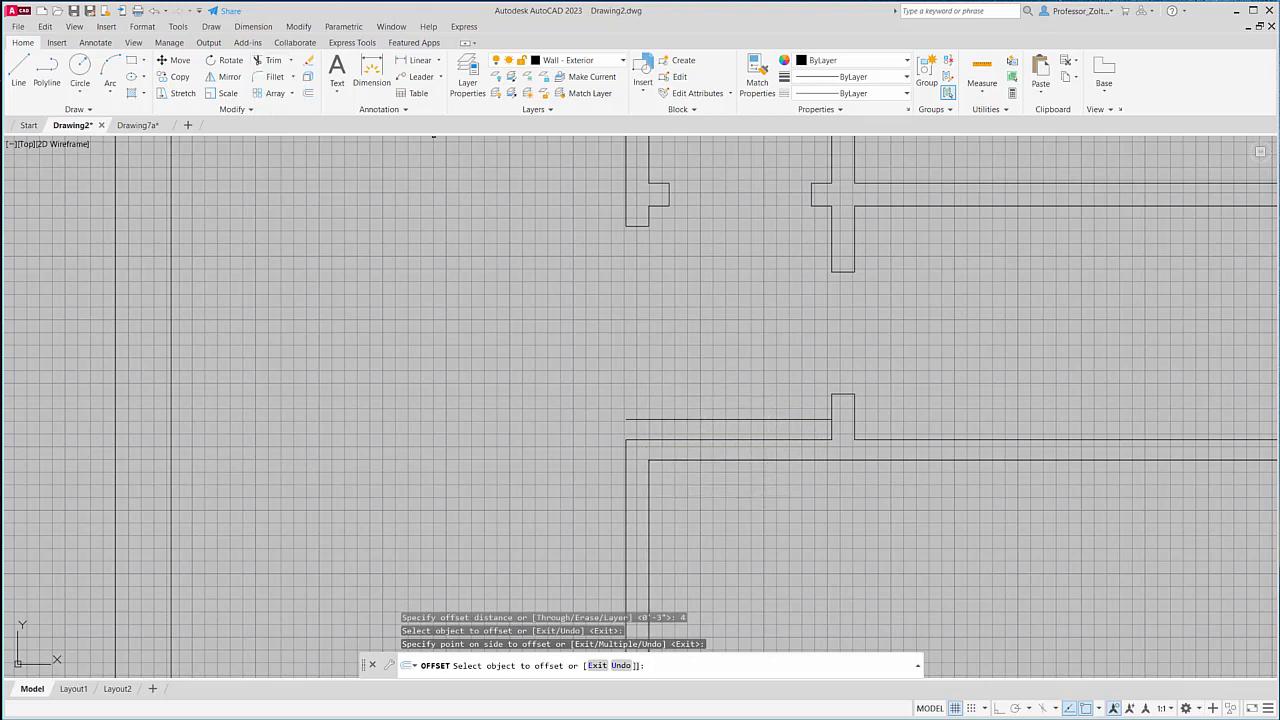
left_click(648, 454)
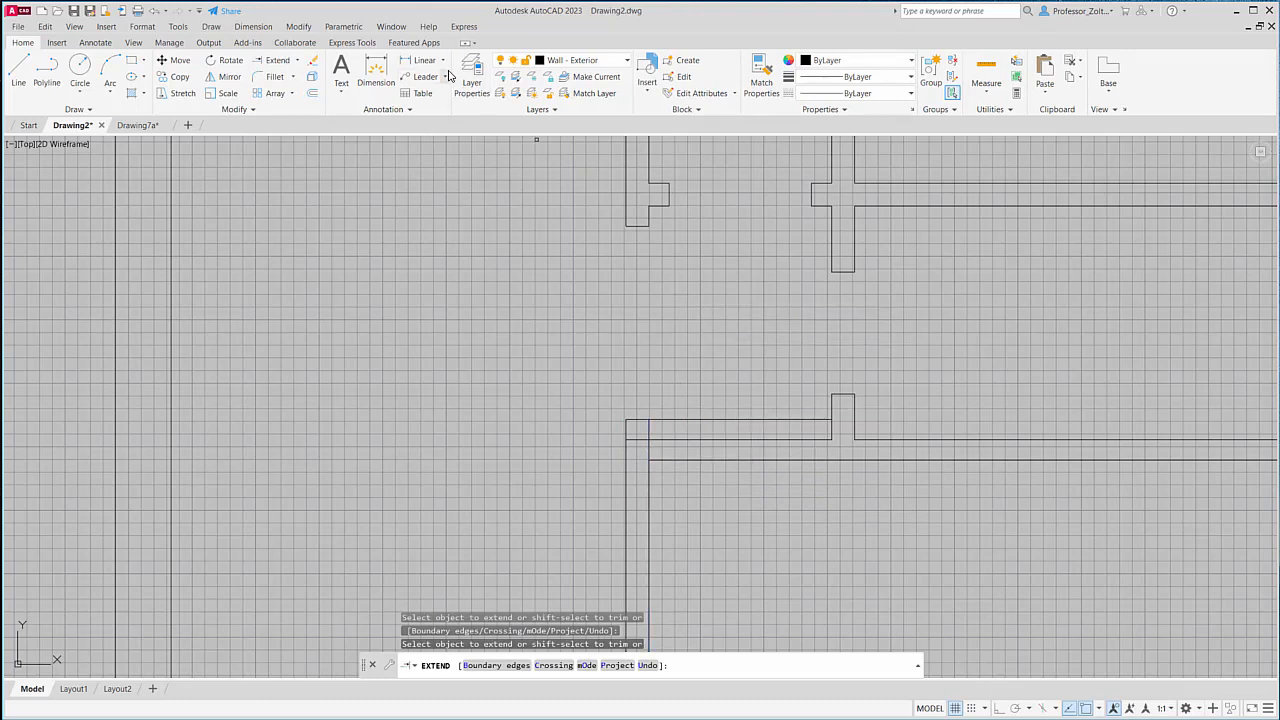
Trim the offset line between the new wall end and the stub, and the segment crossing inside the first vertical wall.
left_click(299, 64)
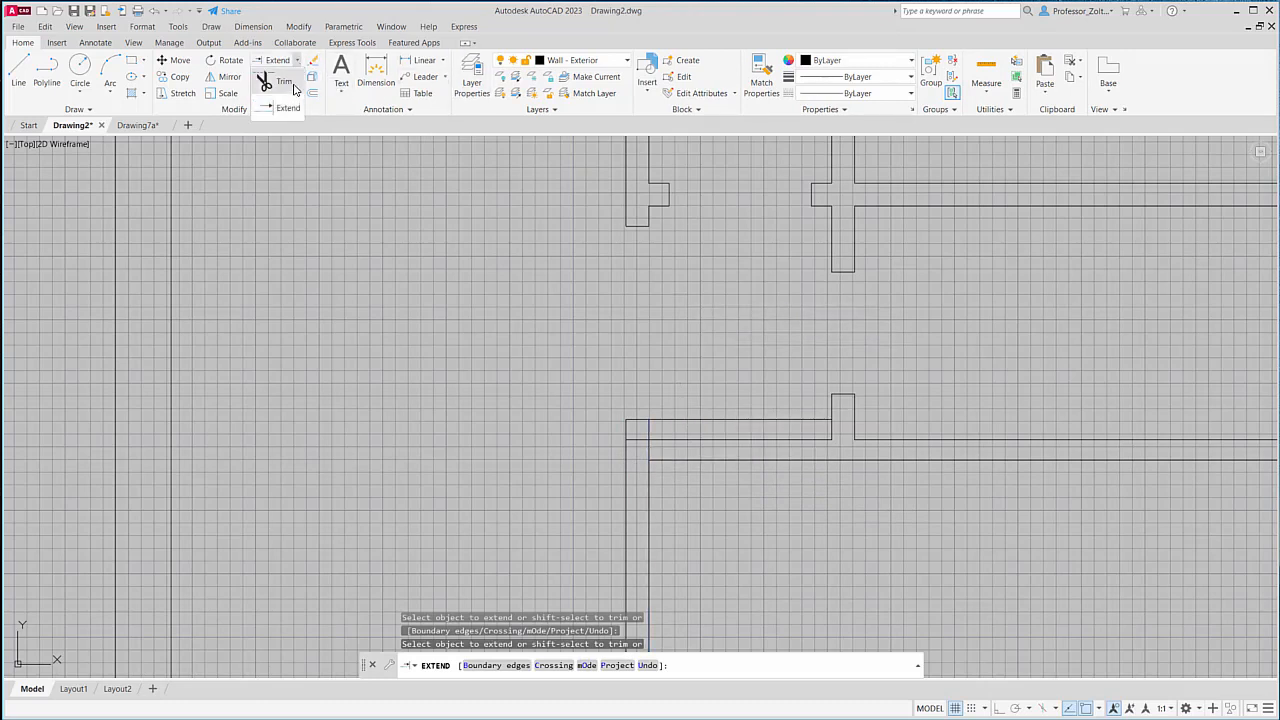
left_click(286, 86)
left_click(713, 420)
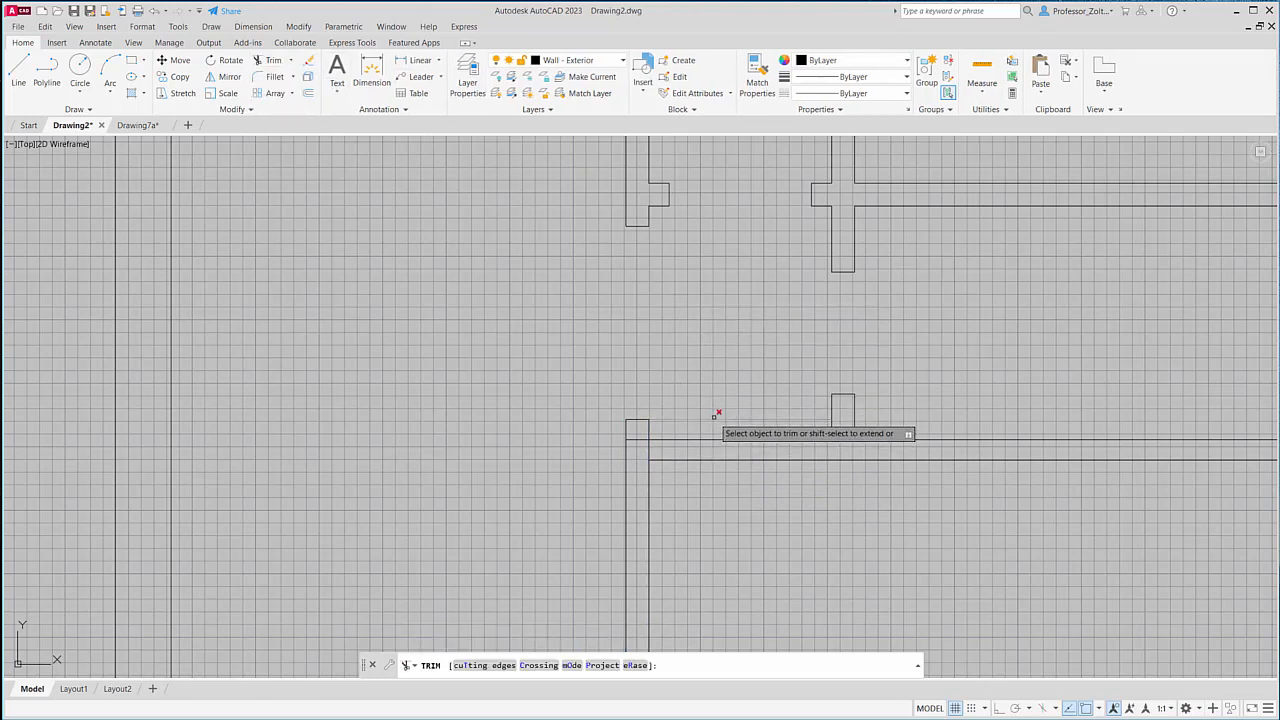
left_click(642, 441)
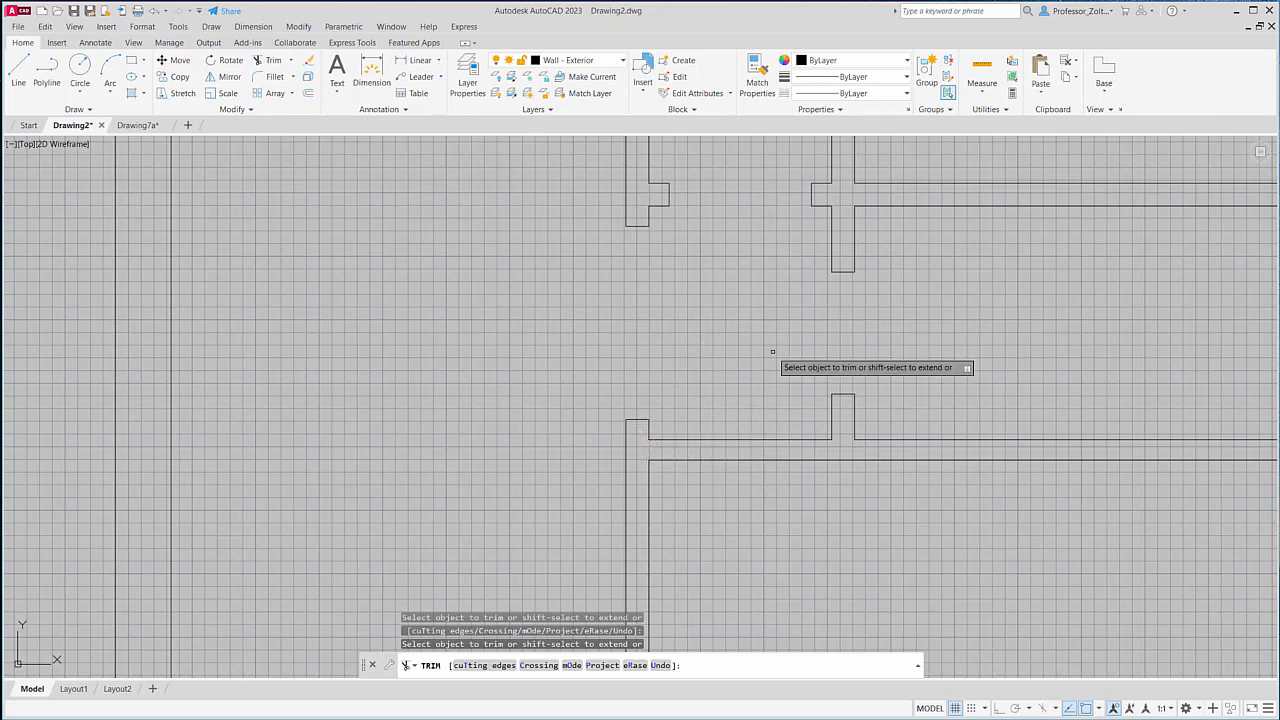
With Ortho on, draw a vertical cut line to the right of the second vertical wall, passing beyond both horizontal exterior walls.
scroll(771, 350, "down", 5)
middle_click_drag(759, 330, 750, 375)
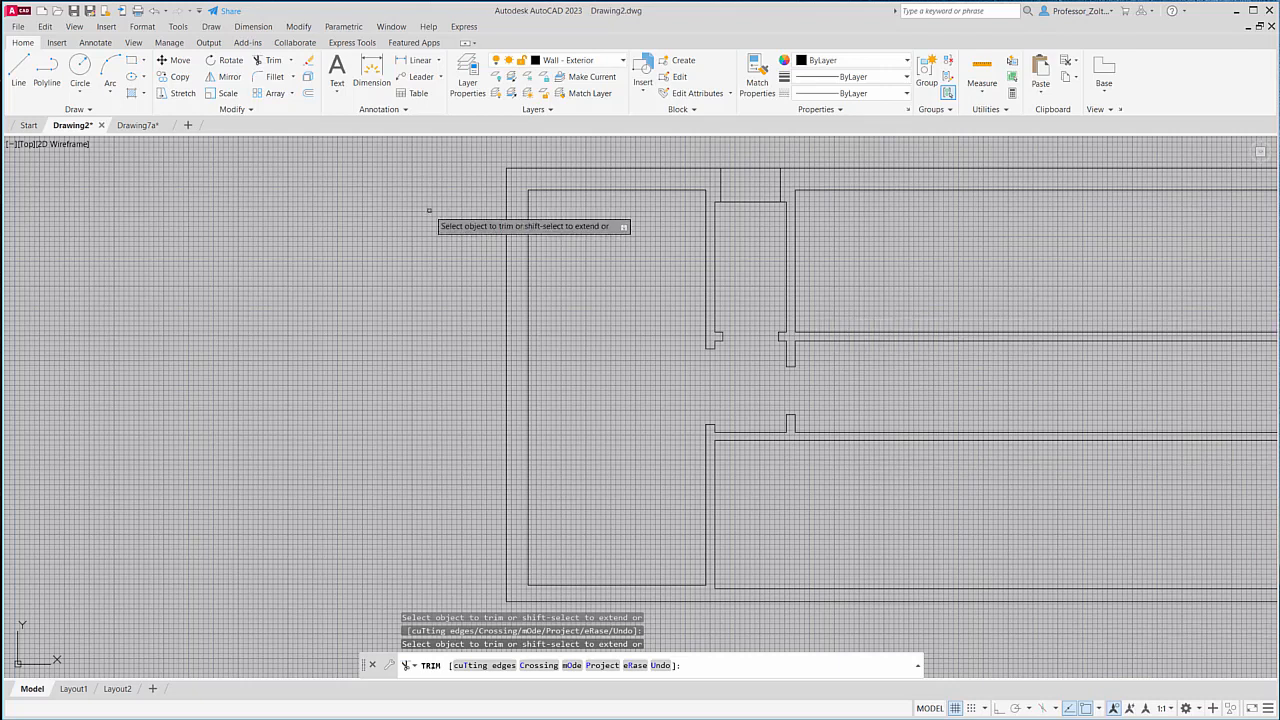
left_click(18, 68)
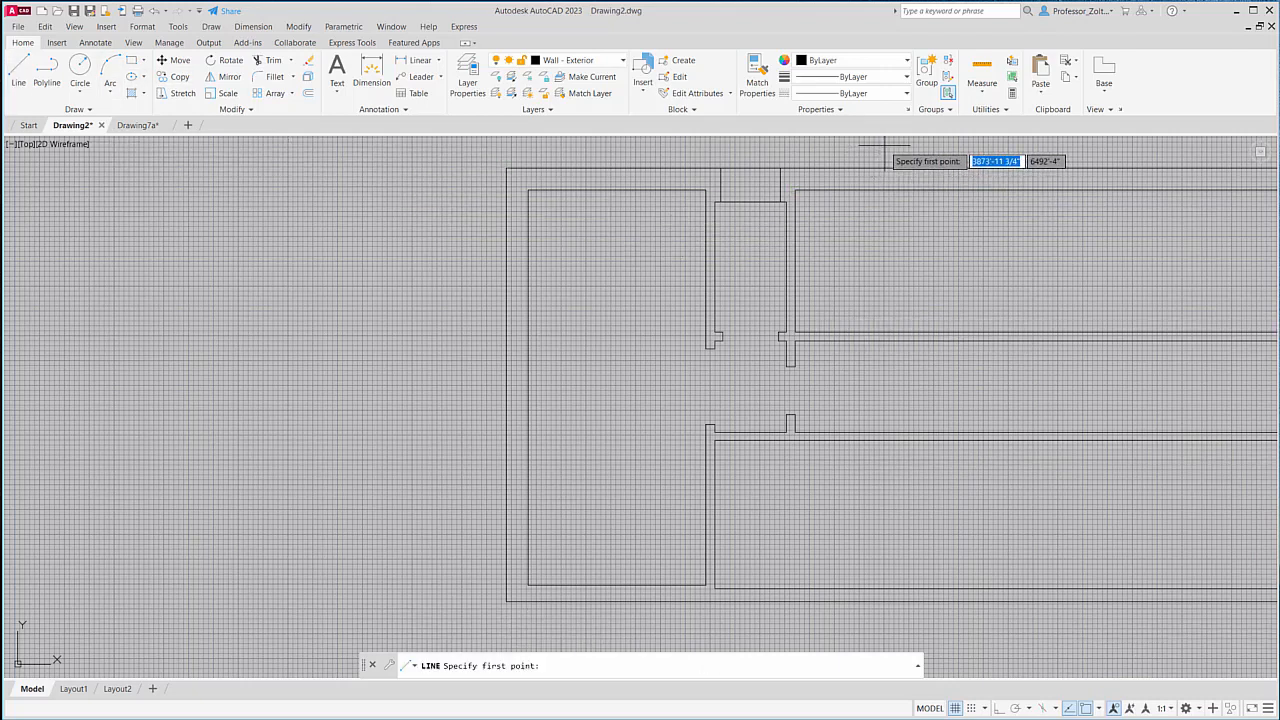
left_click(884, 146)
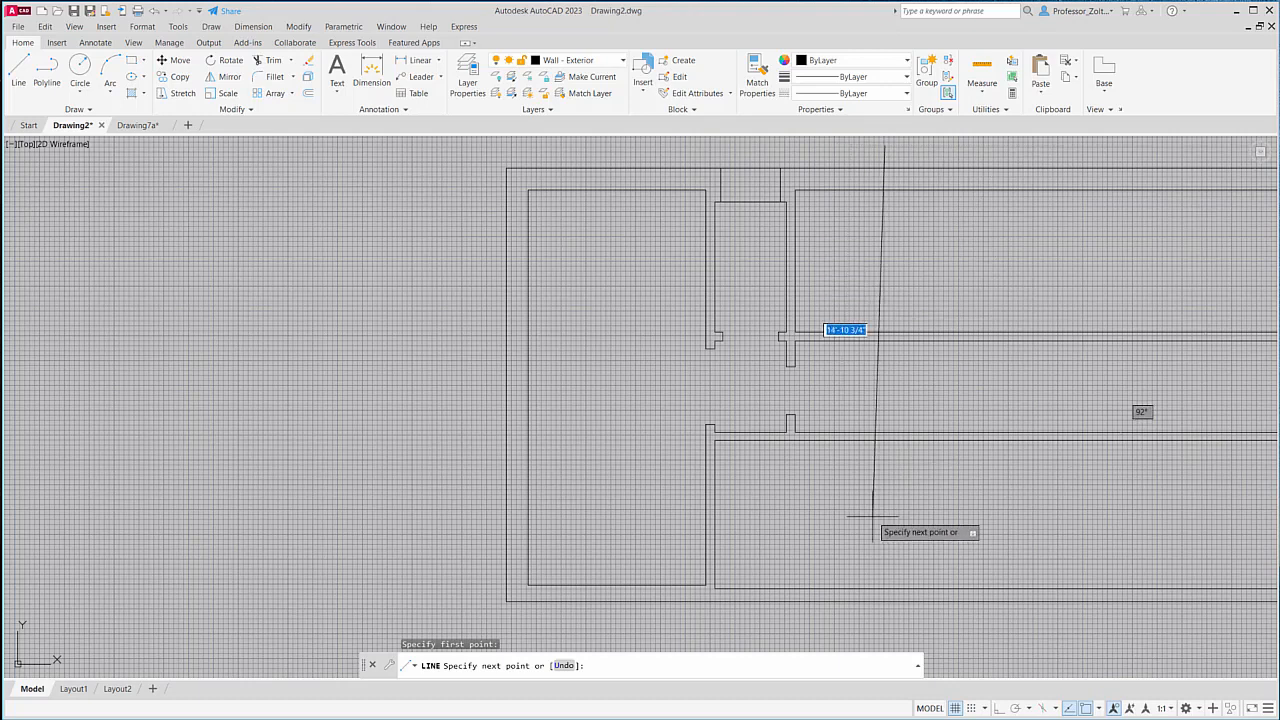
key("F8")
left_click(884, 610)
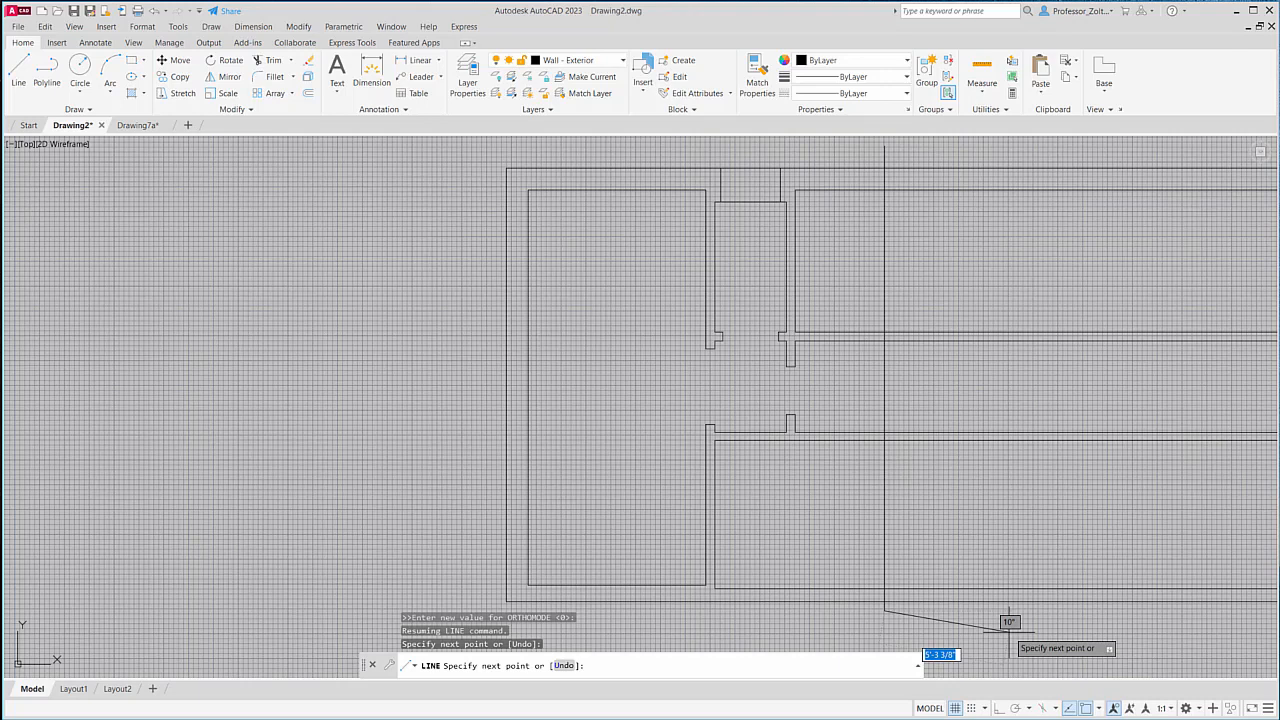
key("Return")
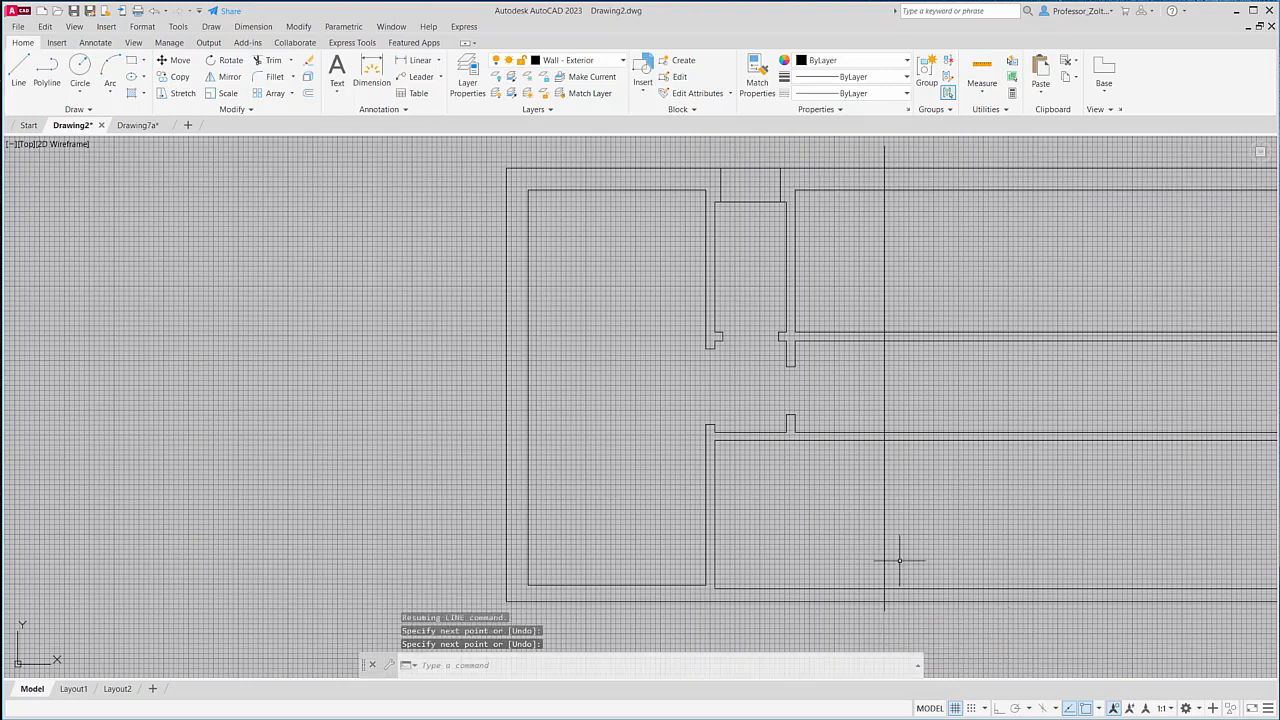
Trim all horizontal wall lines to the right of the vertical cut line with a fence.
left_click(272, 60)
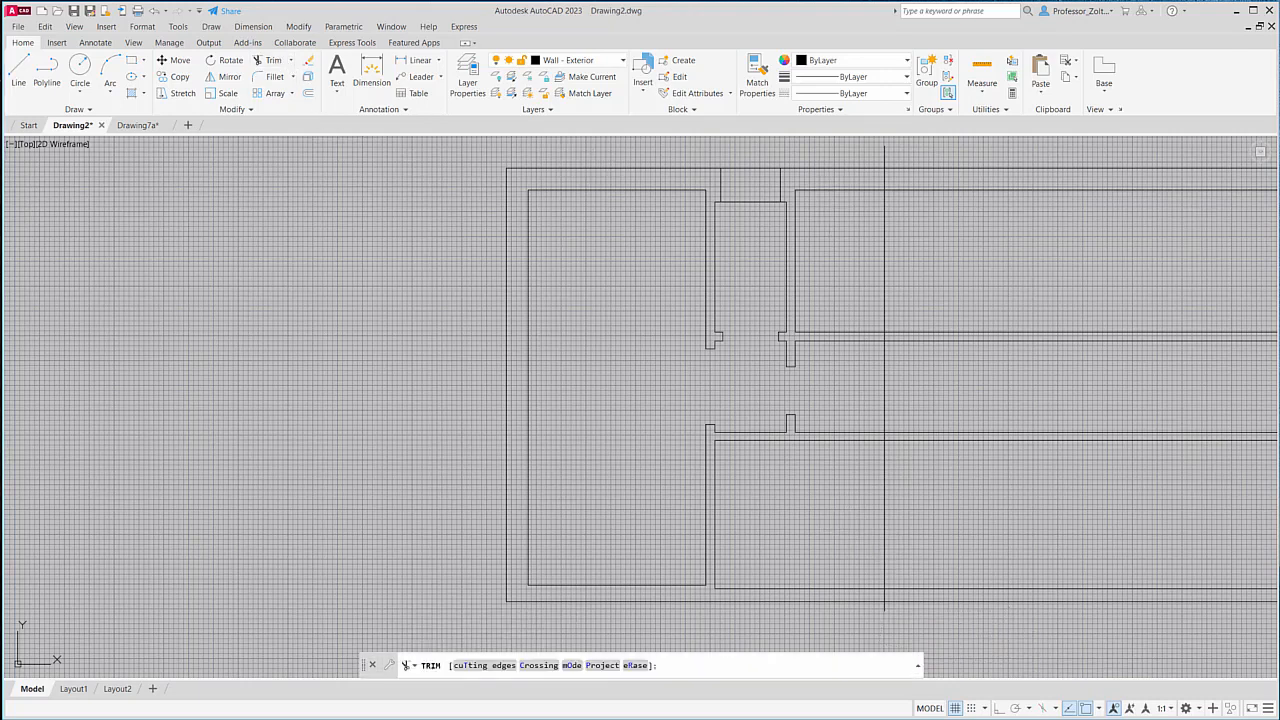
left_click(964, 620)
left_click(914, 132)
key("Return")
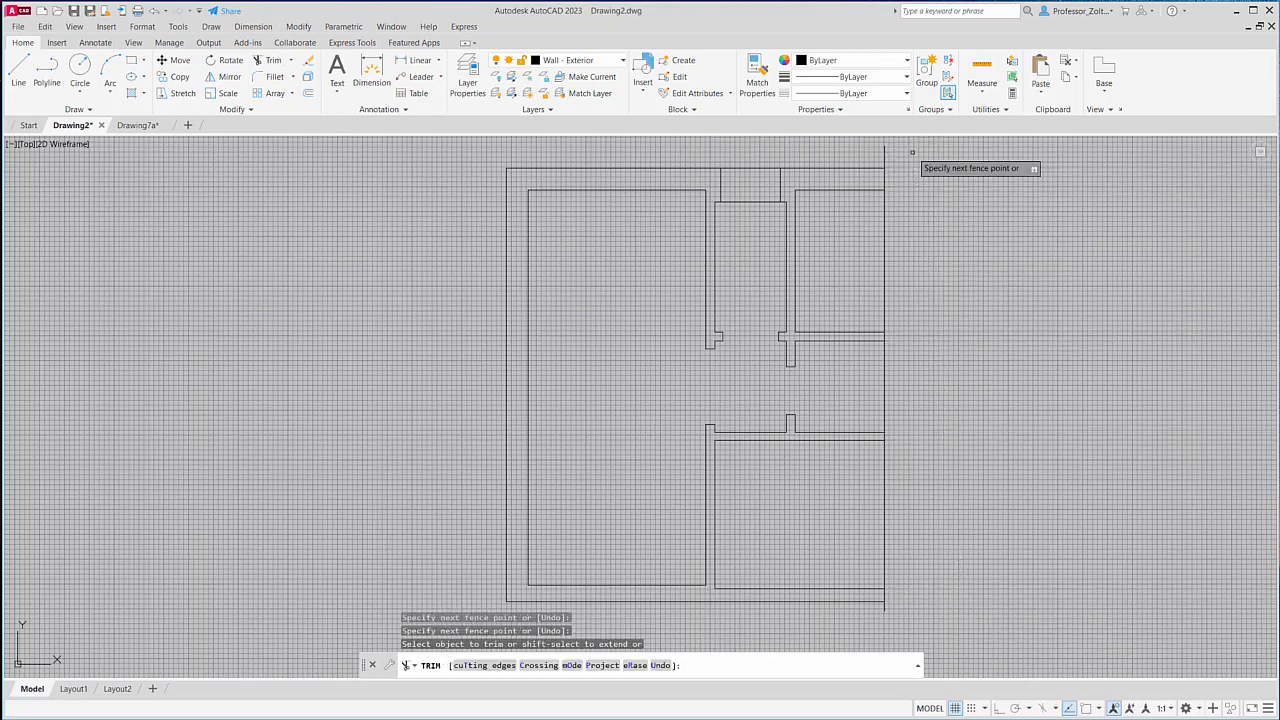
scroll(943, 357, "down", 2)
scroll(943, 357, "up", 4)
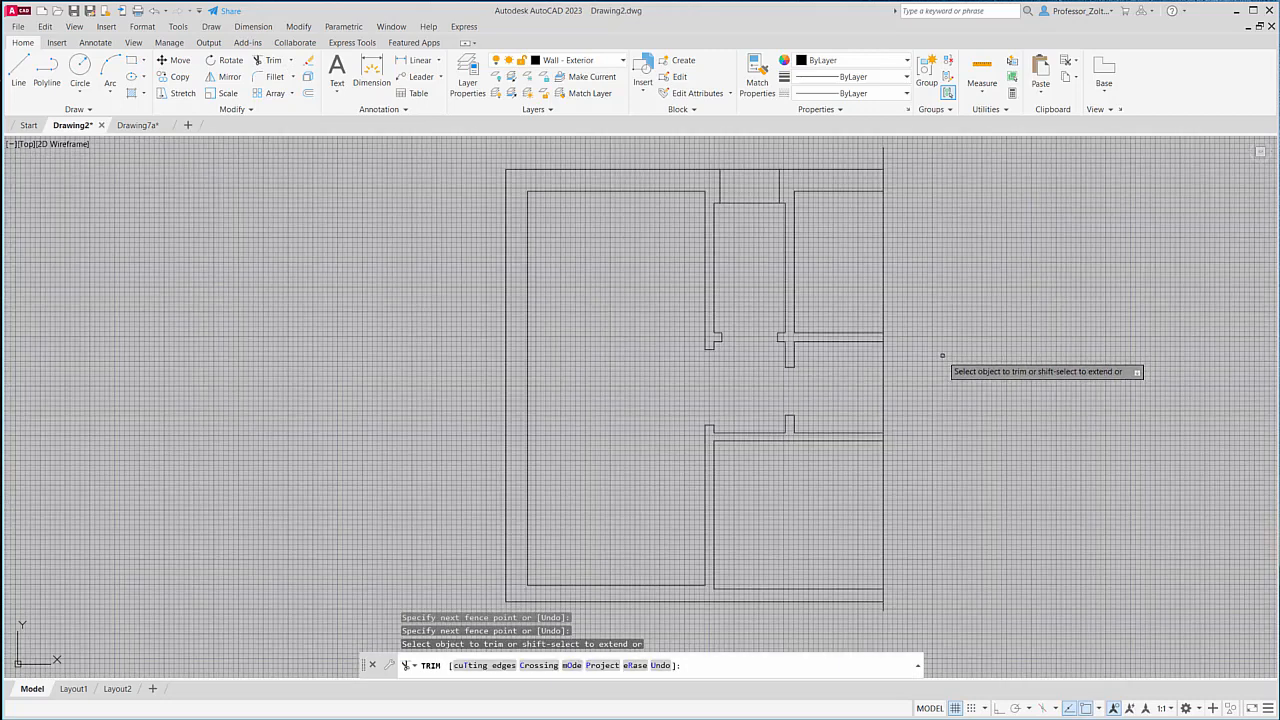
key("Escape")
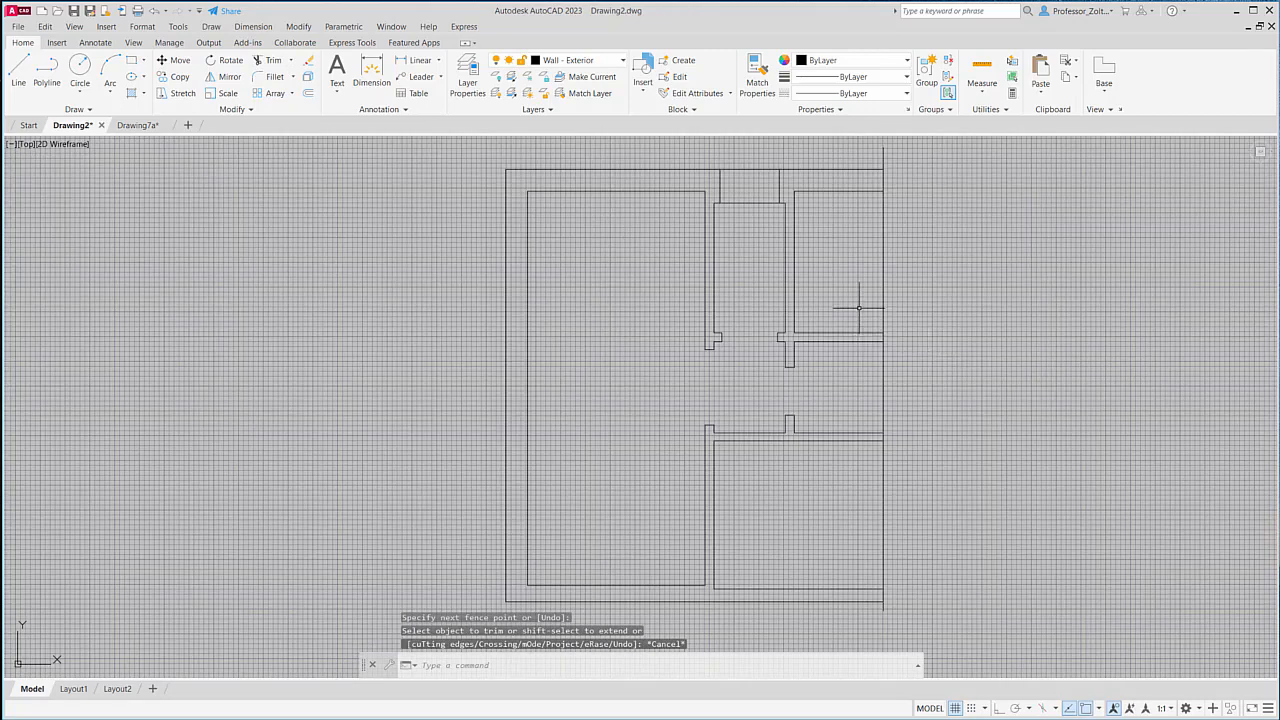
left_click(885, 280)
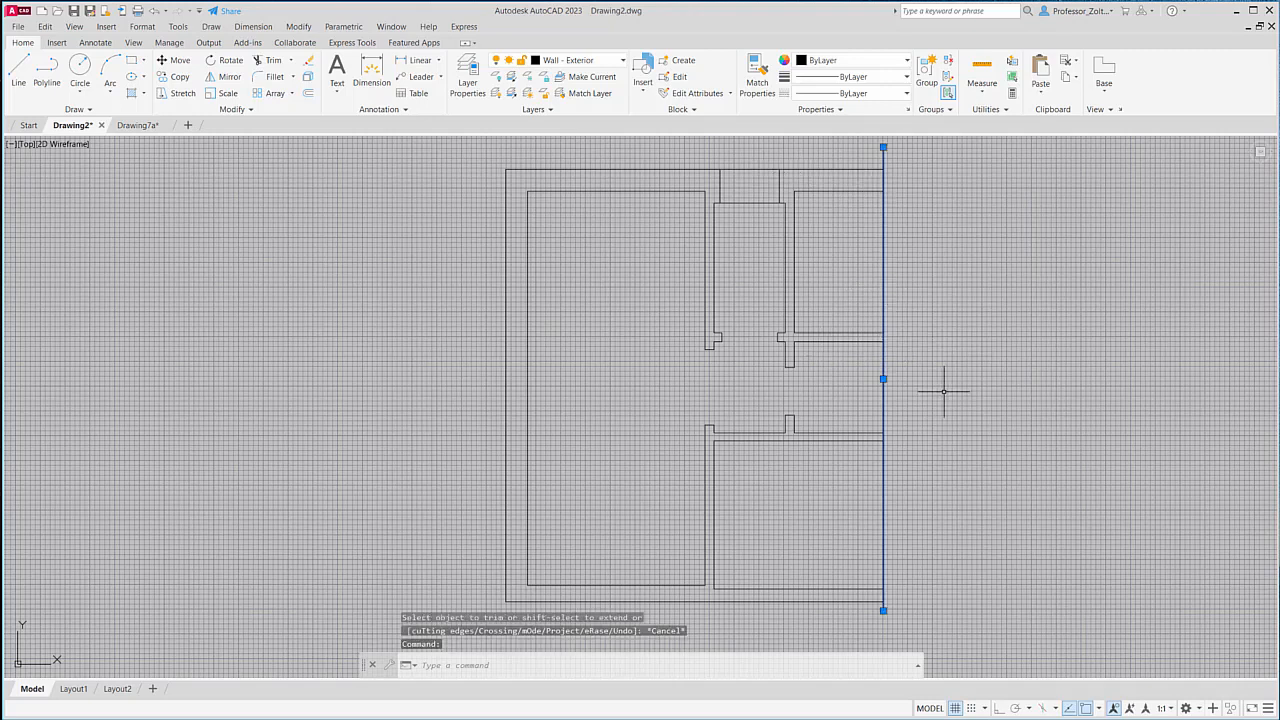
key("Escape")
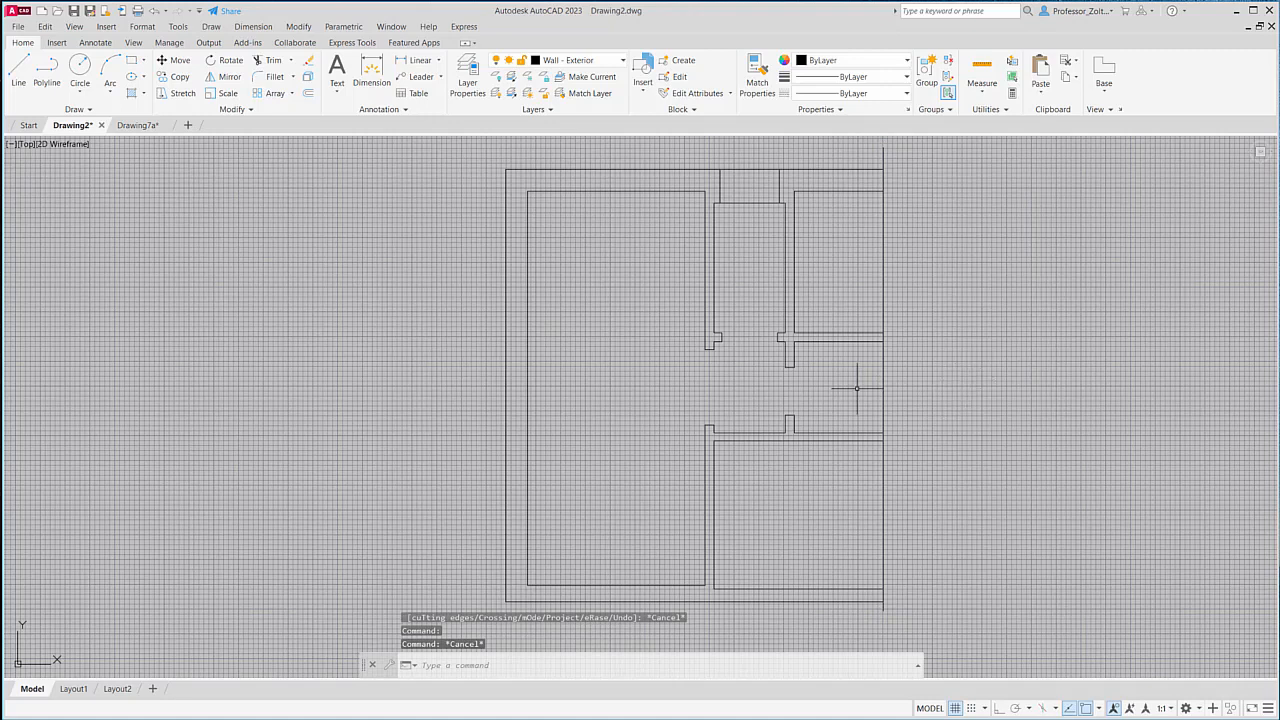
Save the drawing in the Lesson 9 Assign 2 folder under a new name beginning with "layout d".
left_click(19, 28)
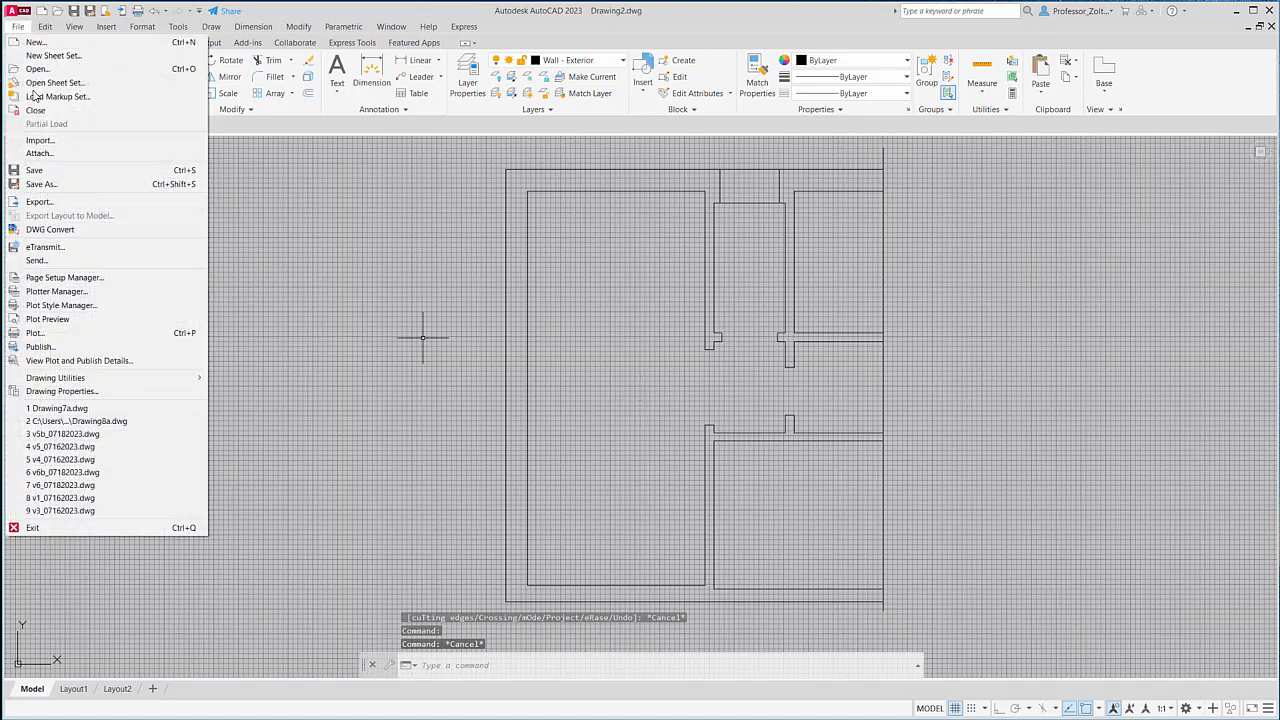
left_click(53, 186)
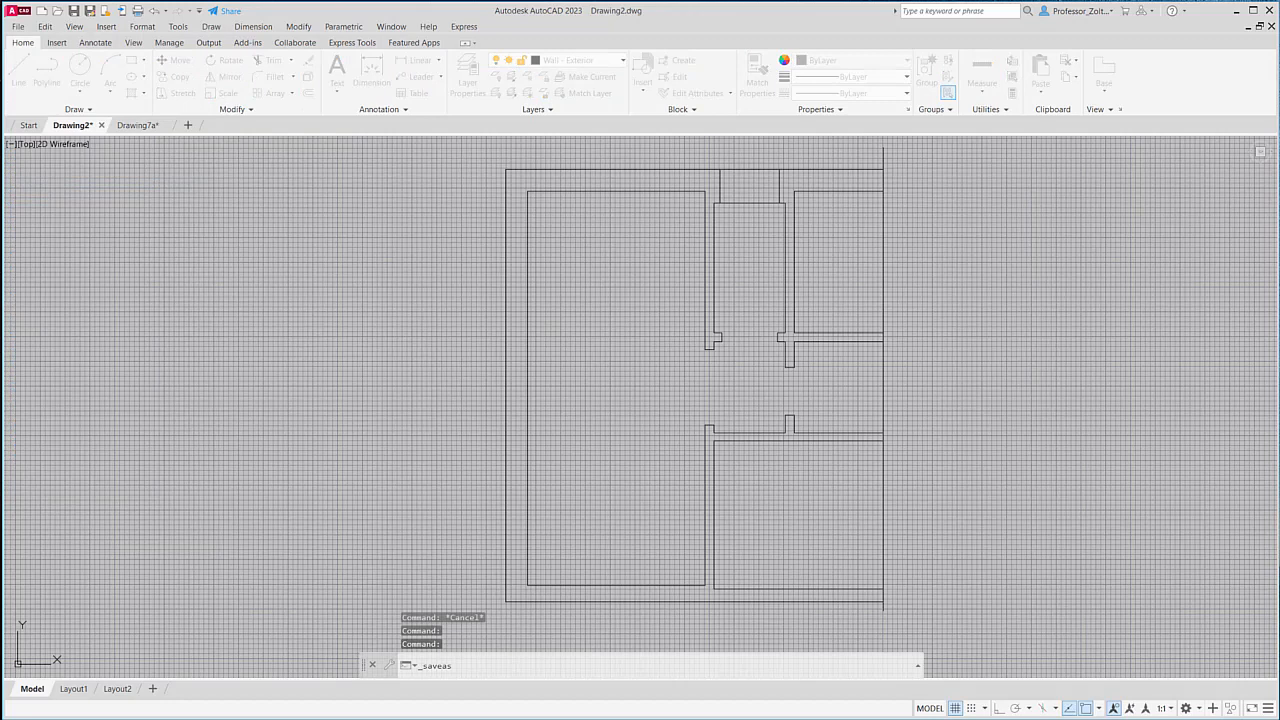
left_click_drag(454, 267, 899, 251)
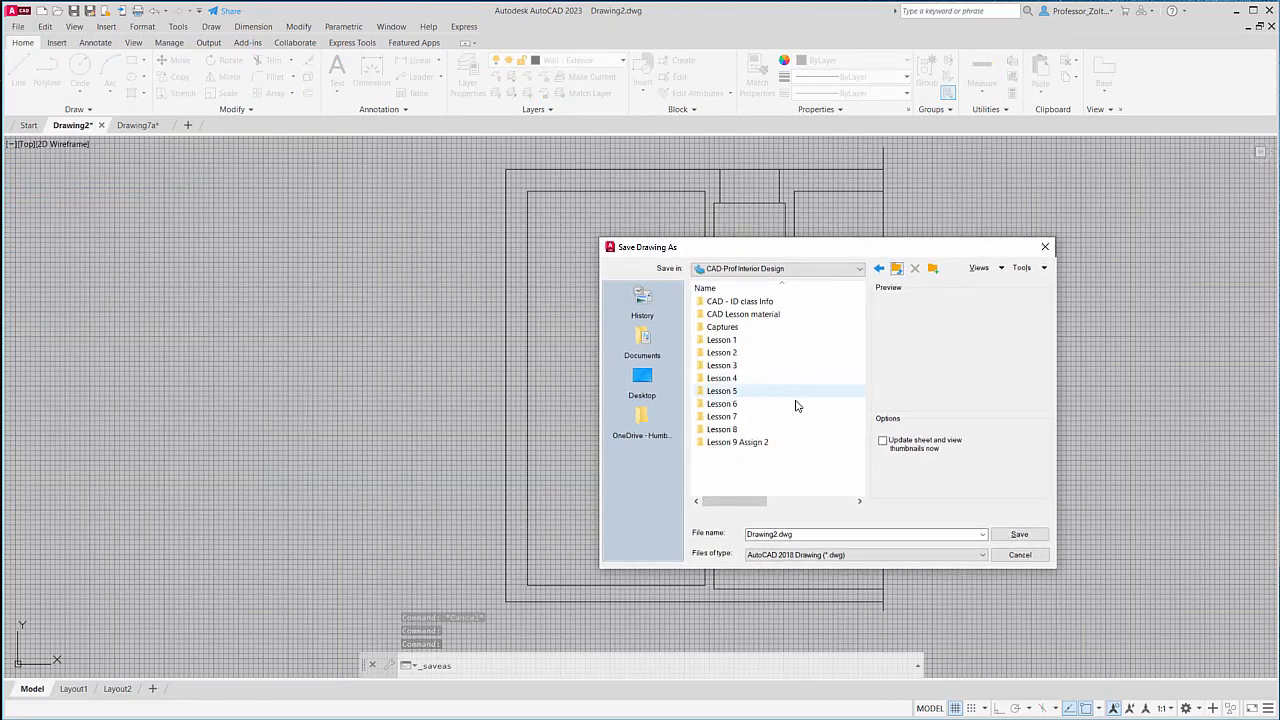
left_click(744, 446)
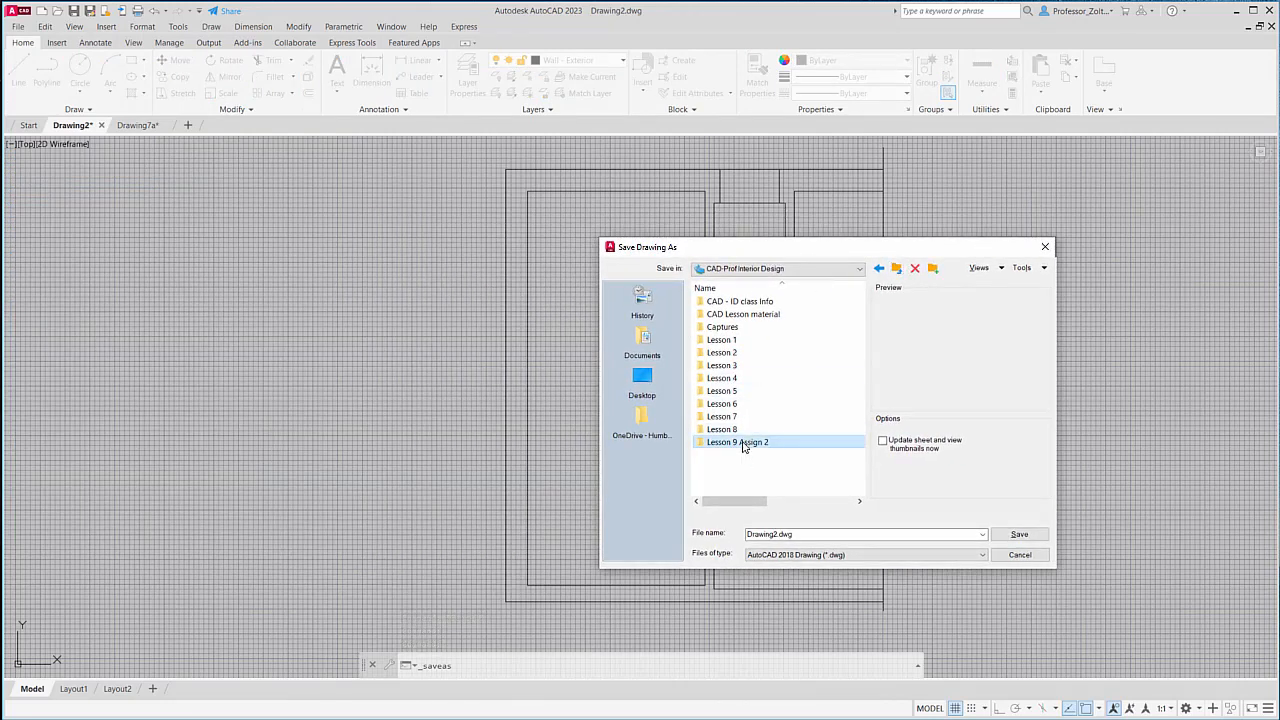
double_click(744, 446)
left_click(809, 535)
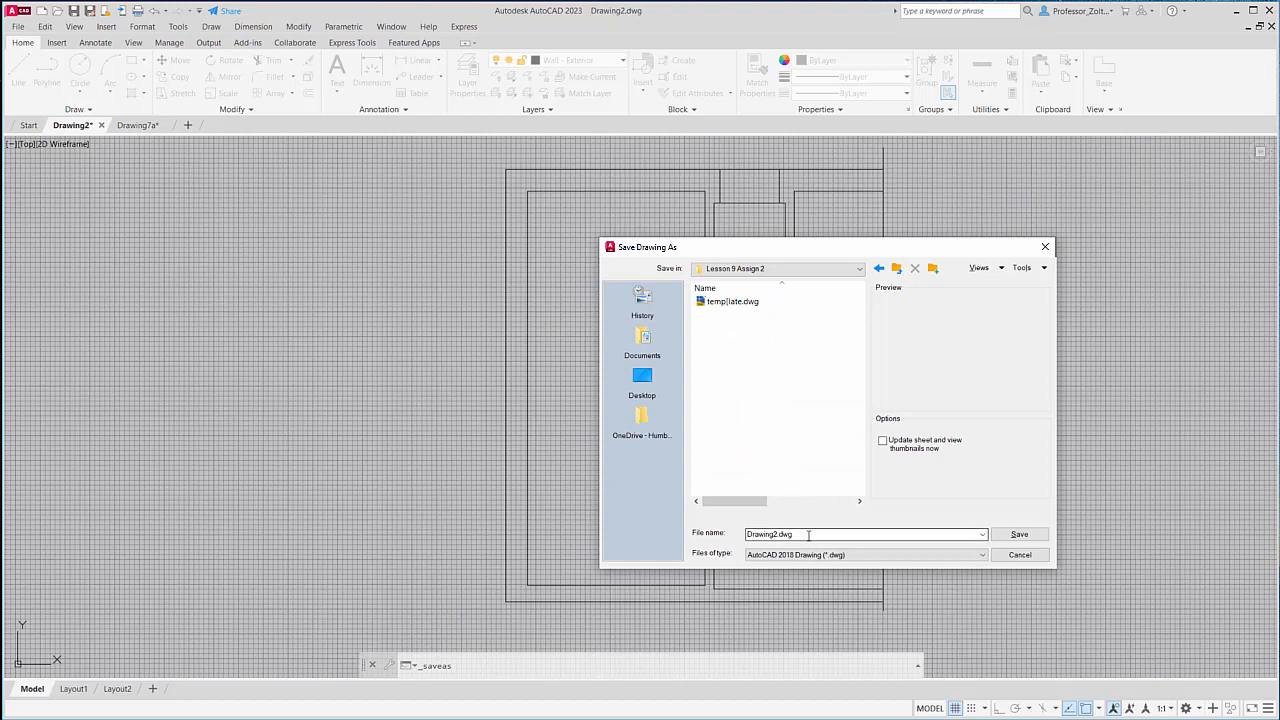
double_click(809, 535)
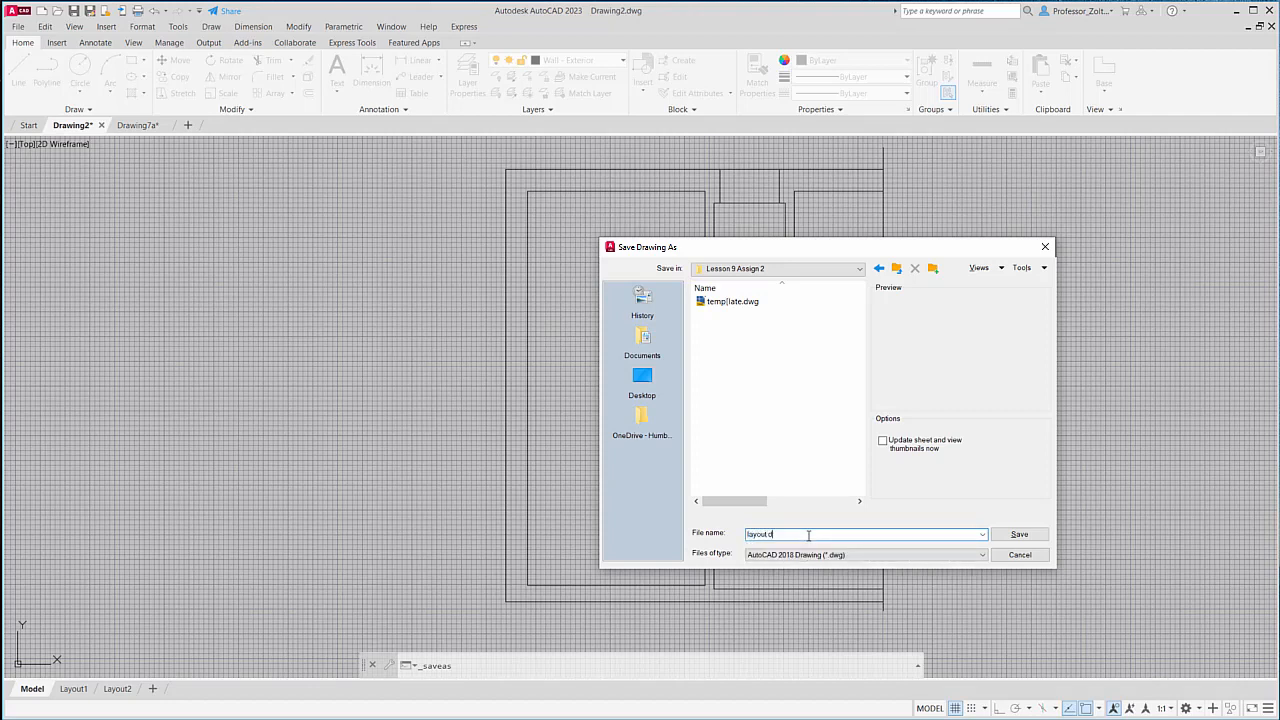
key("Return")
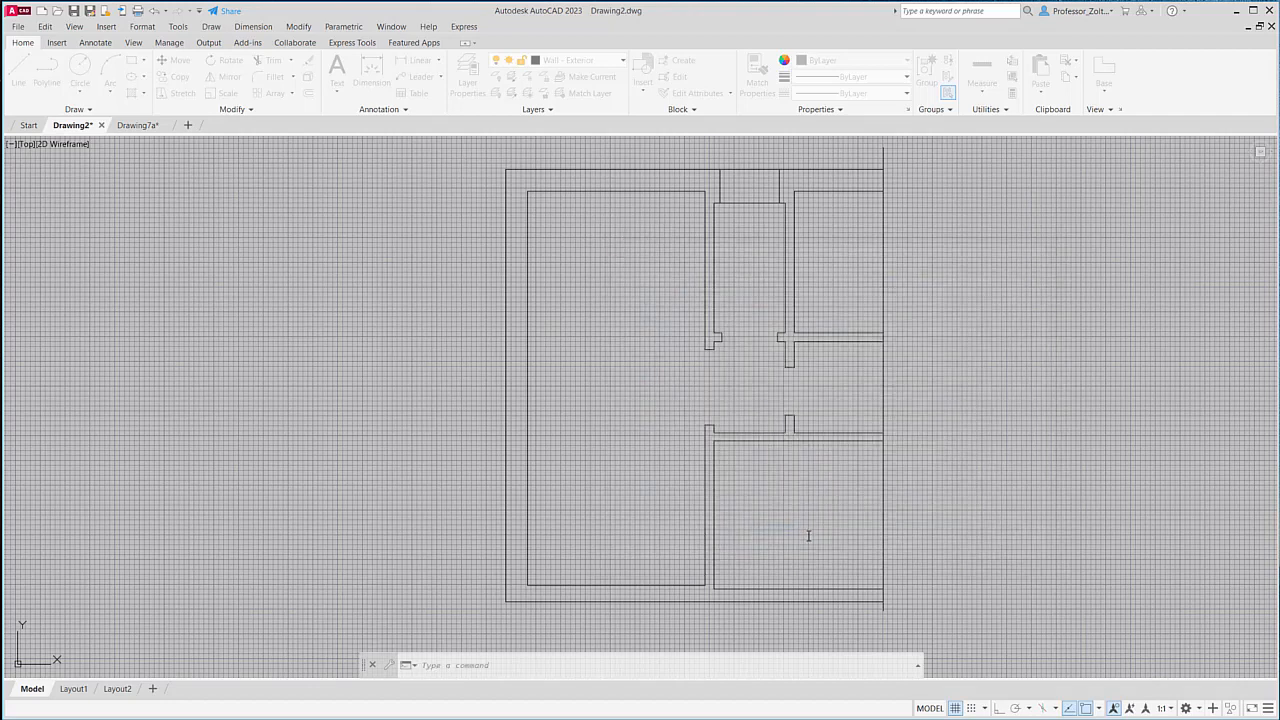